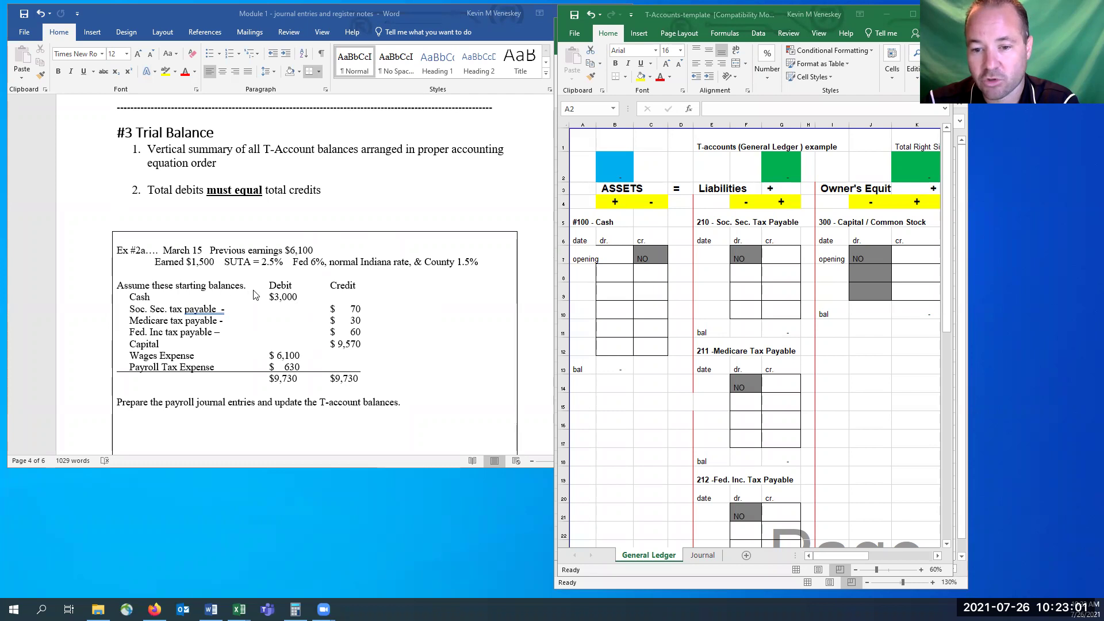
# - Review the starting debit and credit balances and their totals in Ex #2a of the Trial Balance notes
pyautogui.click(284, 288)
pyautogui.moveTo(285, 294); pyautogui.dragTo(290, 377)
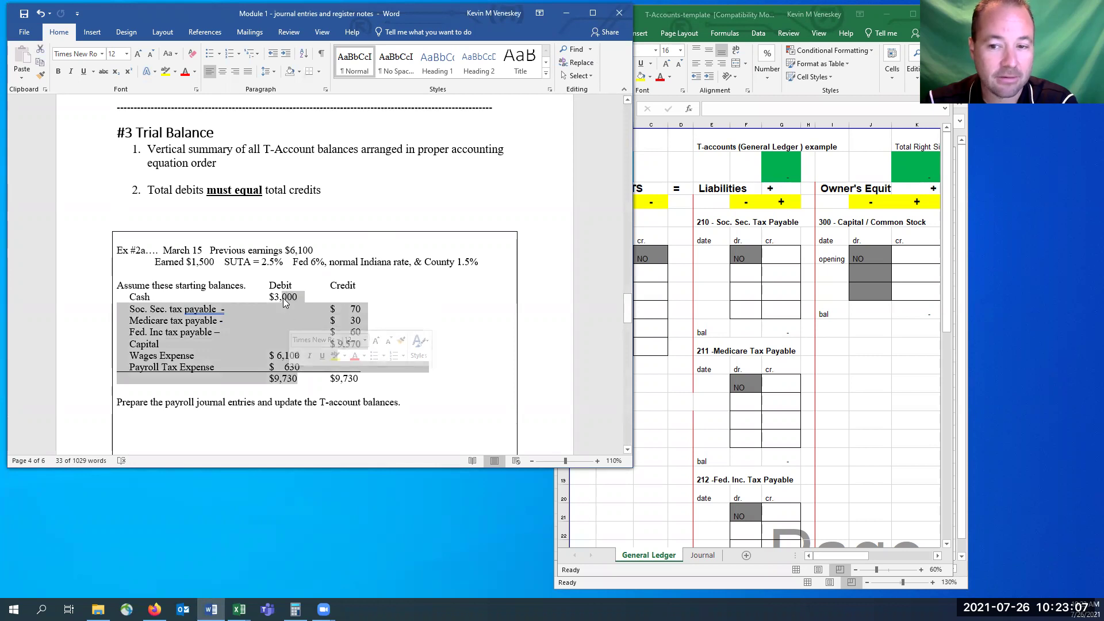
pyautogui.click(288, 313)
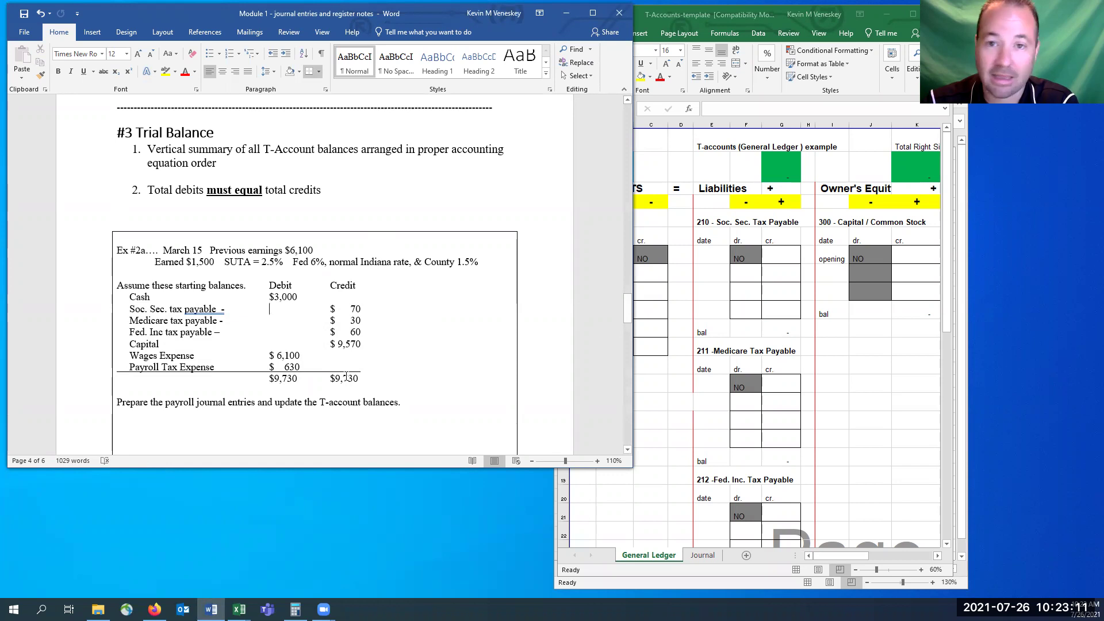
pyautogui.moveTo(357, 379); pyautogui.dragTo(268, 378)
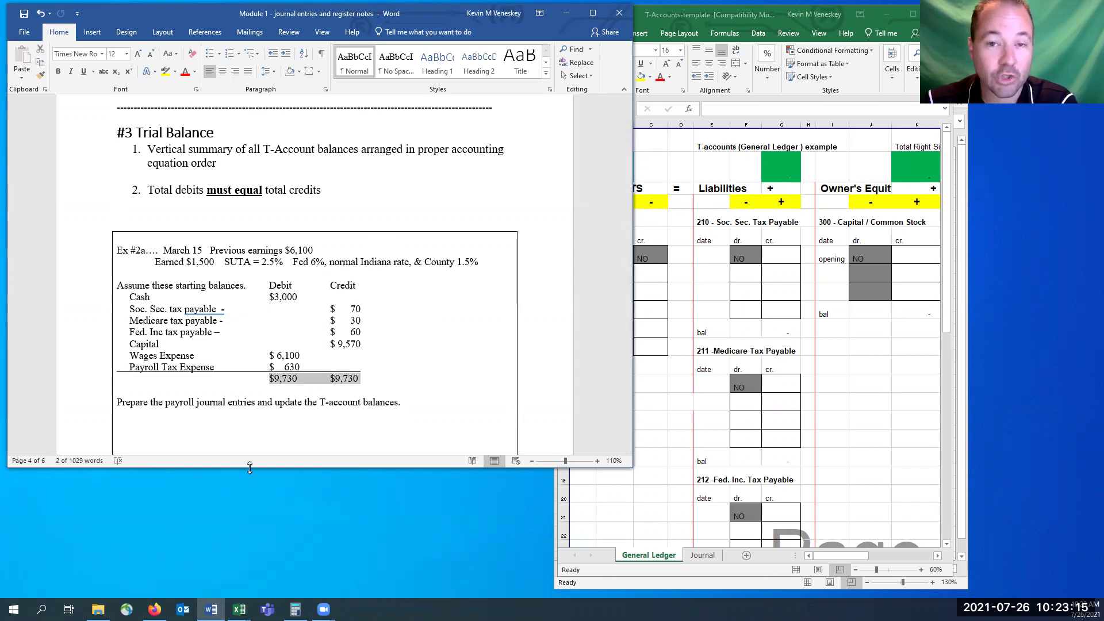
pyautogui.click(131, 298)
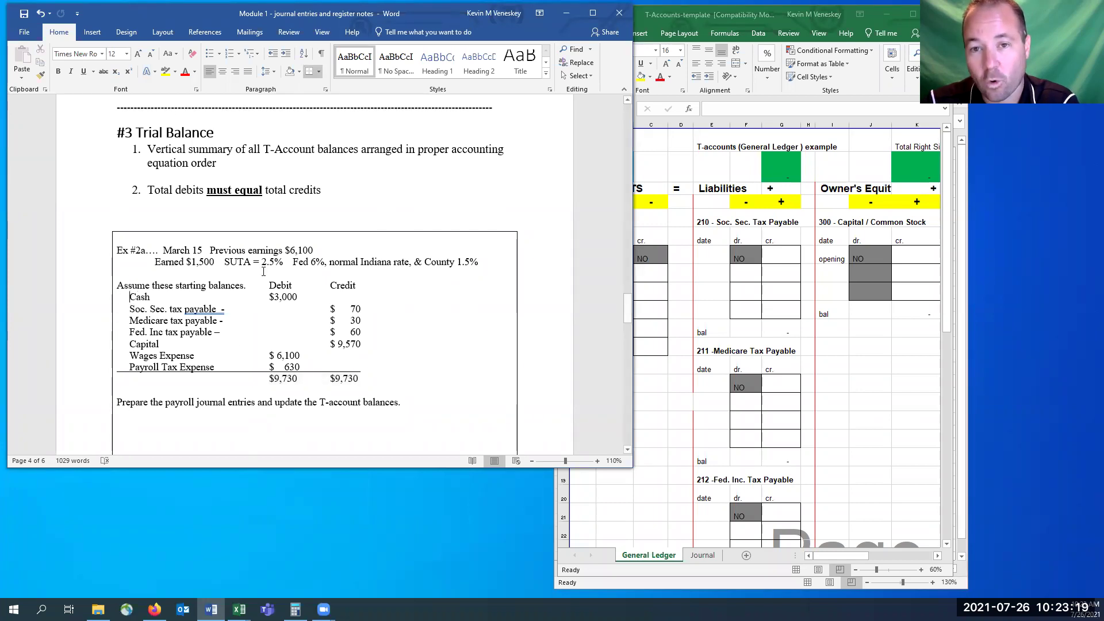
# - Switch to the Excel T-accounts workbook and look across the General Ledger accounts from Cash through the expenses
pyautogui.click(664, 197)
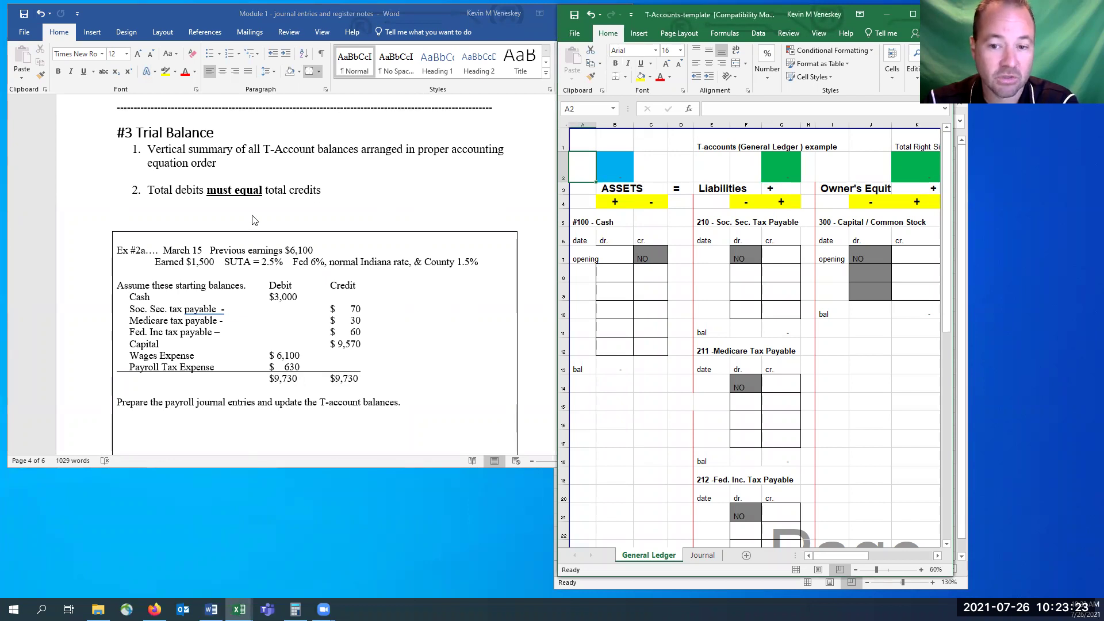
pyautogui.click(660, 236)
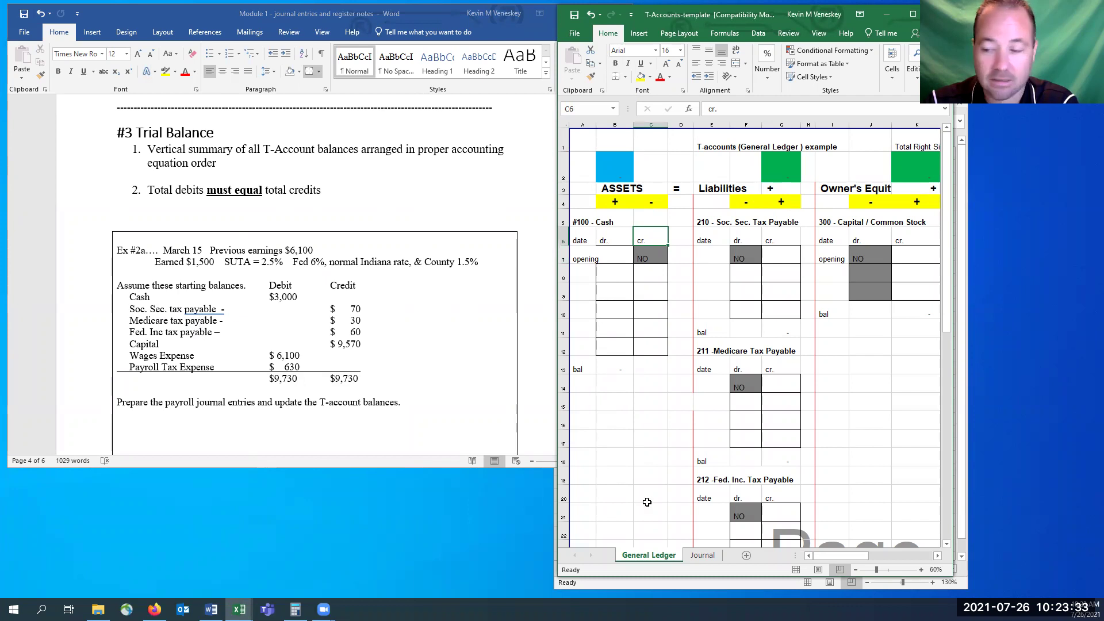
pyautogui.moveTo(821, 554); pyautogui.dragTo(840, 554)
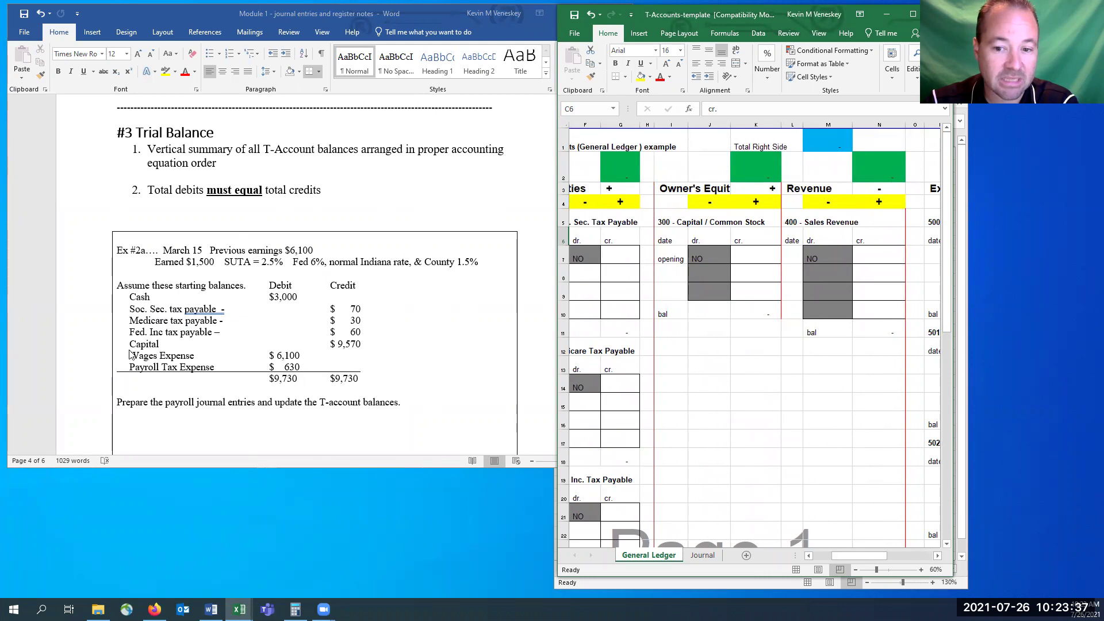
pyautogui.moveTo(840, 558); pyautogui.dragTo(863, 555)
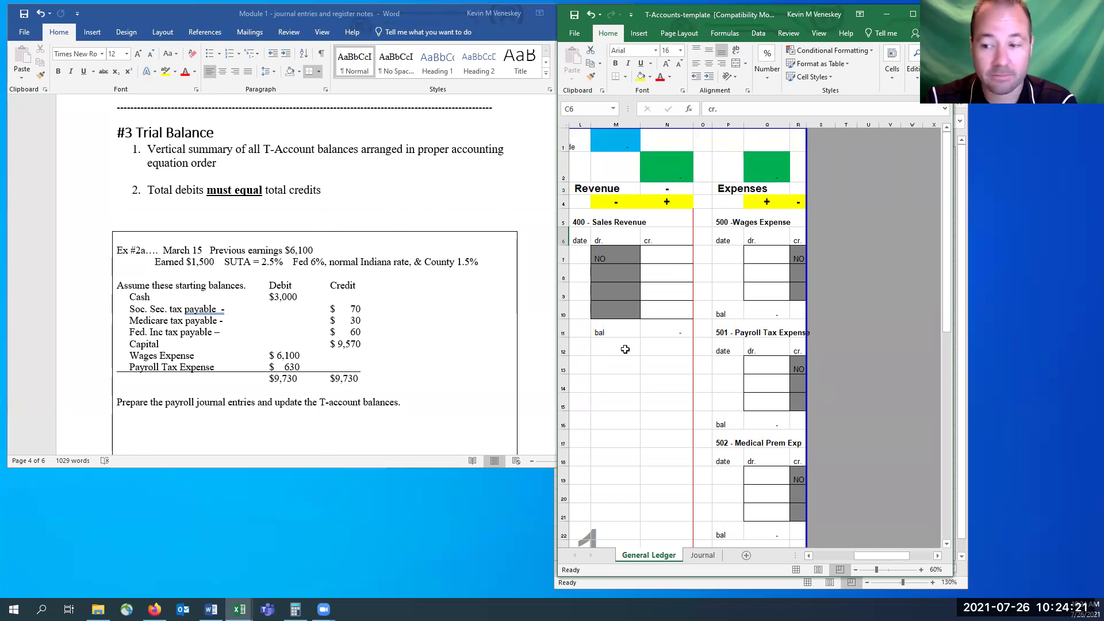
pyautogui.click(643, 368)
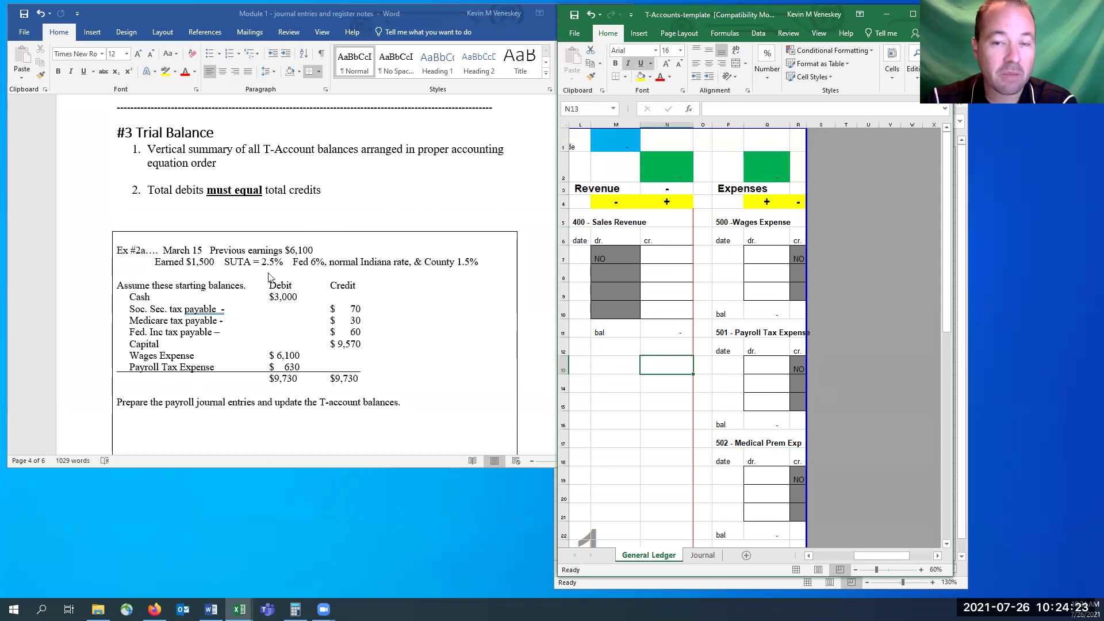
pyautogui.click(647, 333)
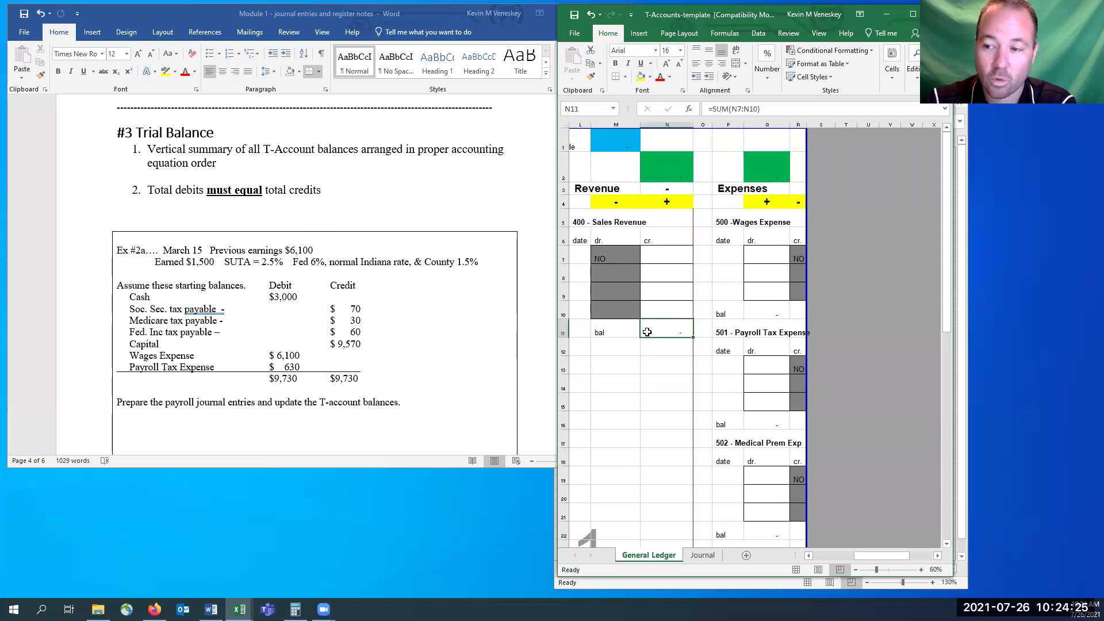
# - Enter 3000 as the opening debit balance in the #100 Cash T-account
pyautogui.press('Home')
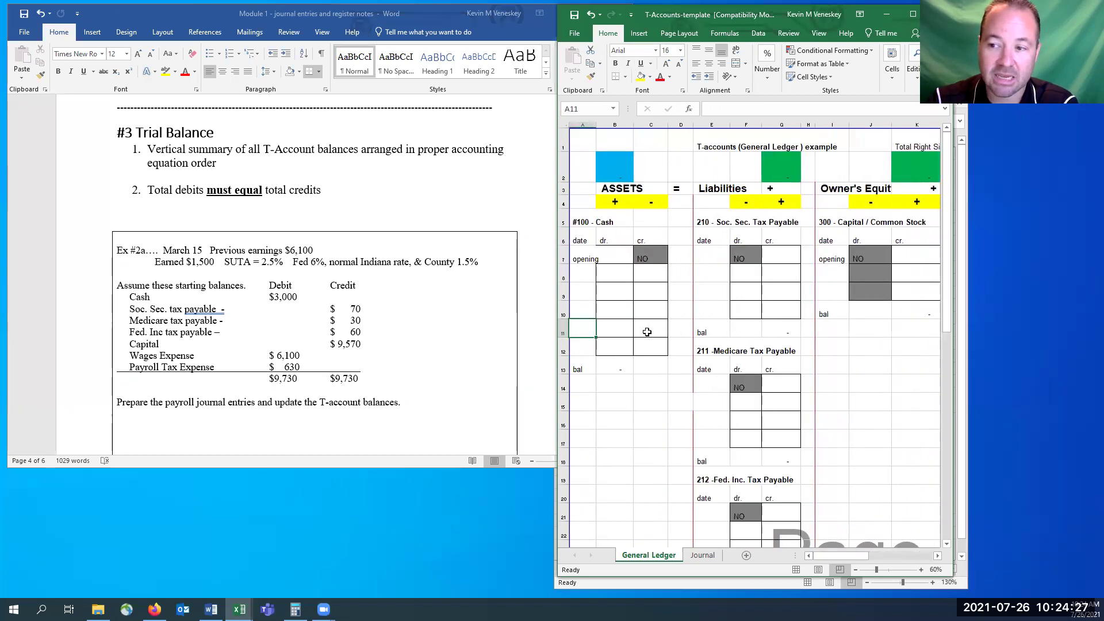
pyautogui.press('Up')
pyautogui.press('Up')
pyautogui.press('Up')
pyautogui.press('Up')
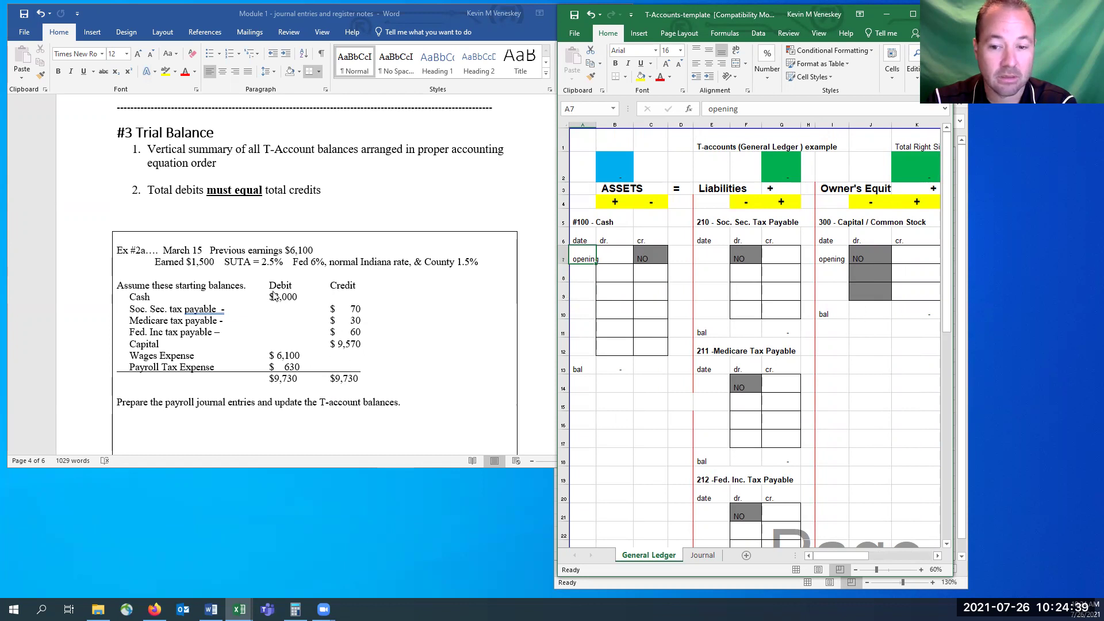
pyautogui.click(624, 249)
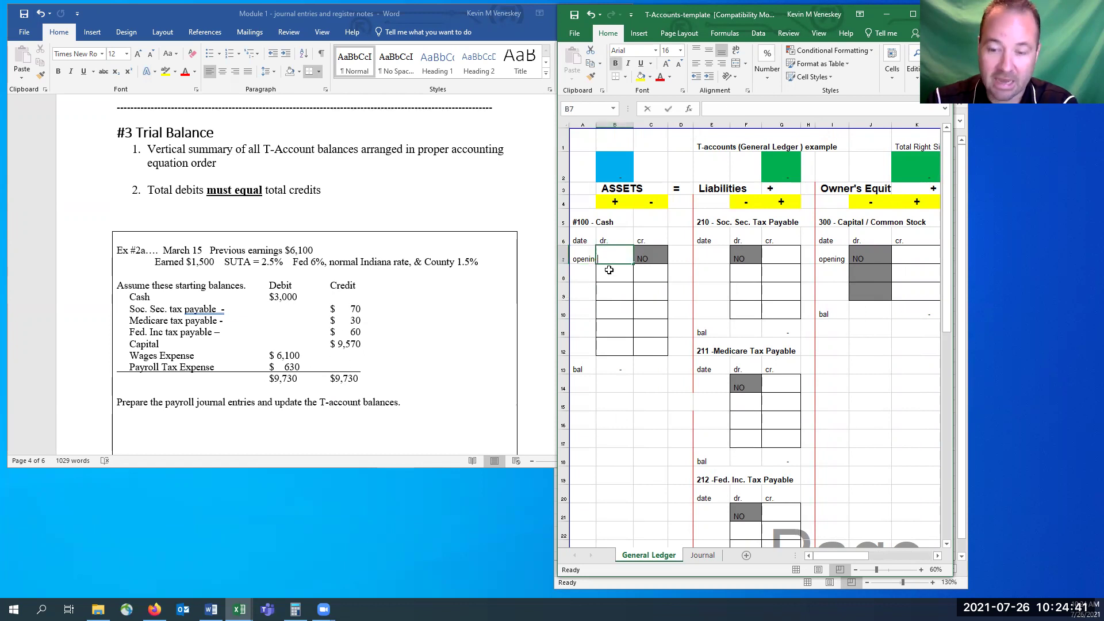
pyautogui.write('3')
pyautogui.press('Return')
pyautogui.write('000')
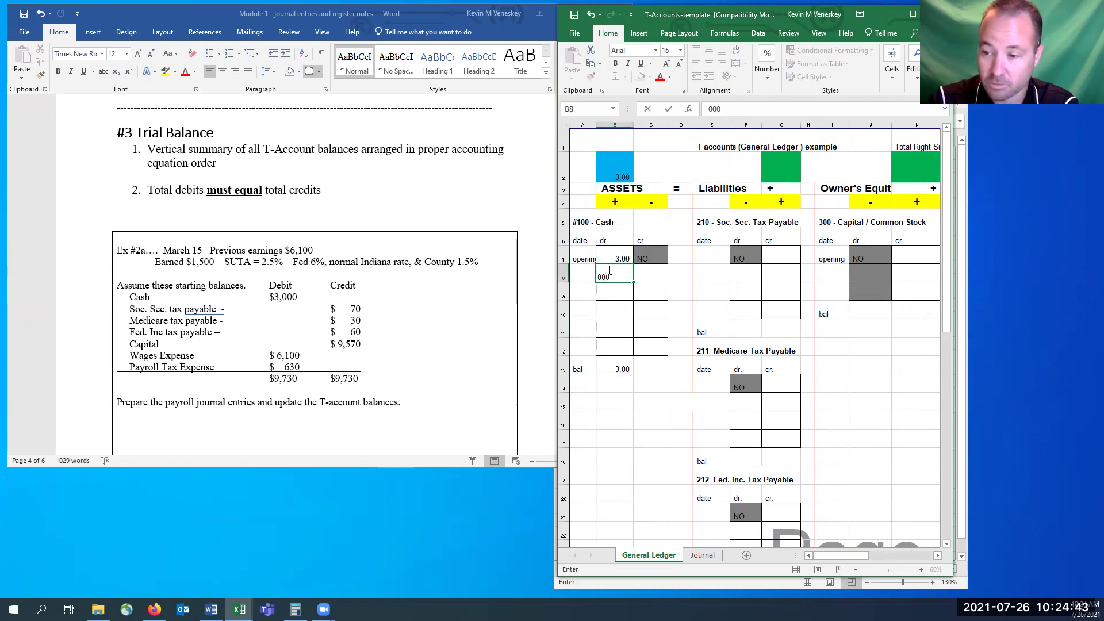
pyautogui.press('BackSpace')
pyautogui.press('BackSpace')
pyautogui.press('Up')
pyautogui.write('3000')
pyautogui.press('Return')
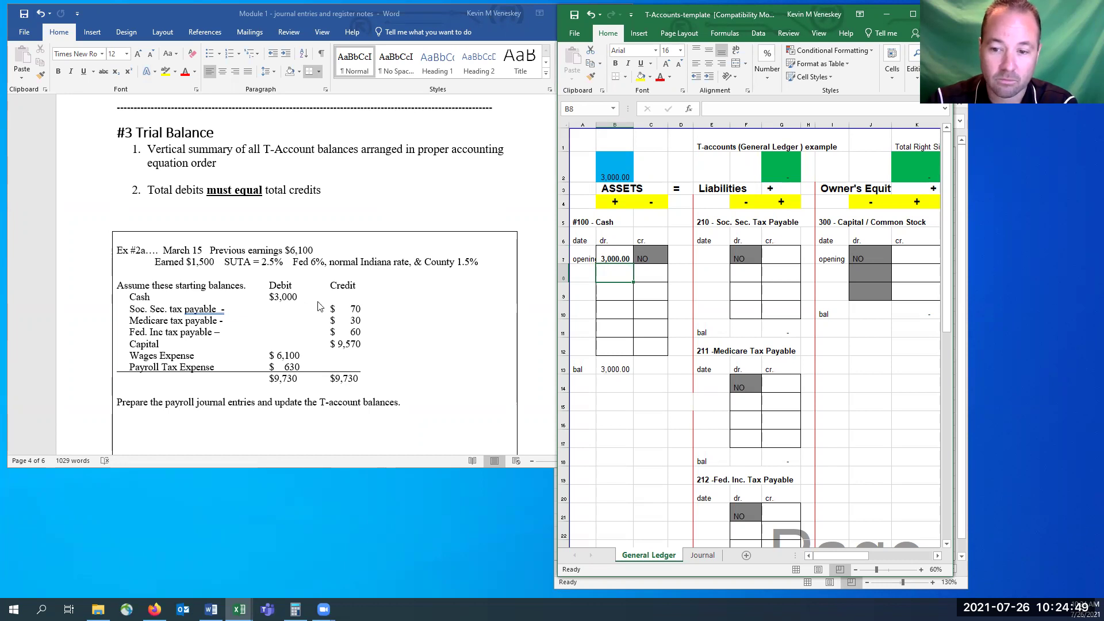
# - Label the first row of the 210 Soc. Sec. Tax Payable account "opening" and enter a credit of 70
pyautogui.click(792, 252)
pyautogui.press('Left')
pyautogui.press('Left')
pyautogui.write('opening')
pyautogui.click(799, 252)
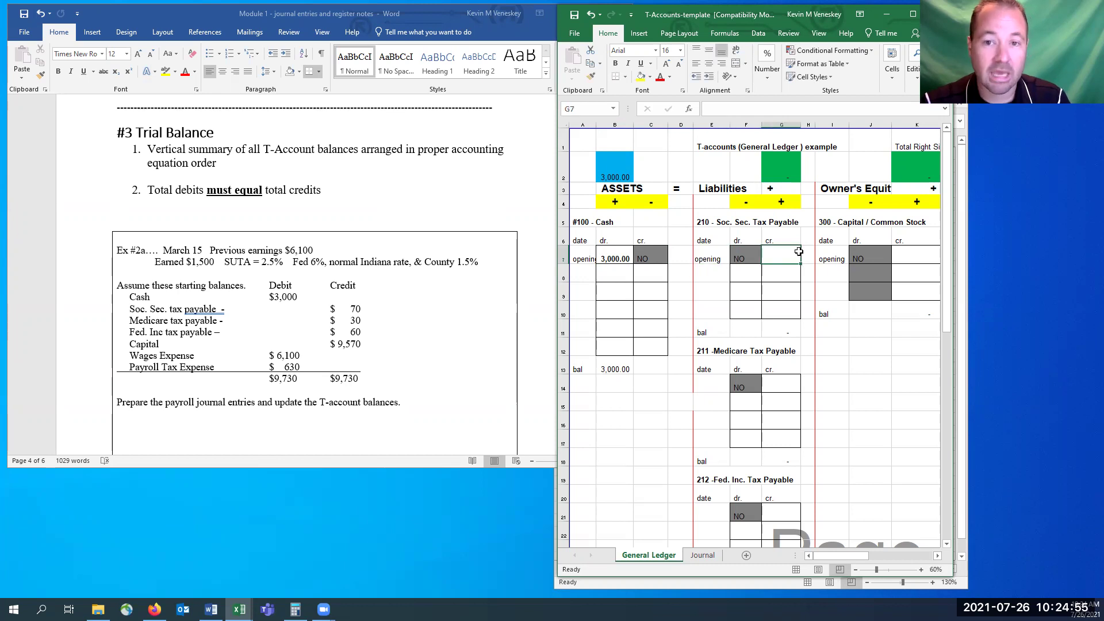
pyautogui.write('70')
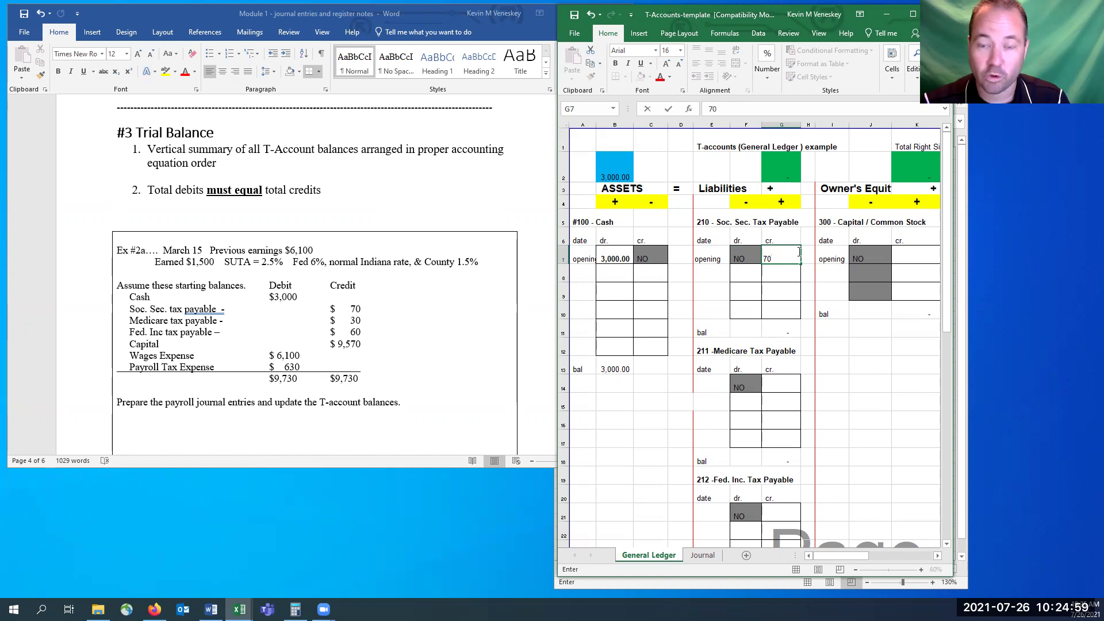
pyautogui.press('Return')
pyautogui.click(789, 259)
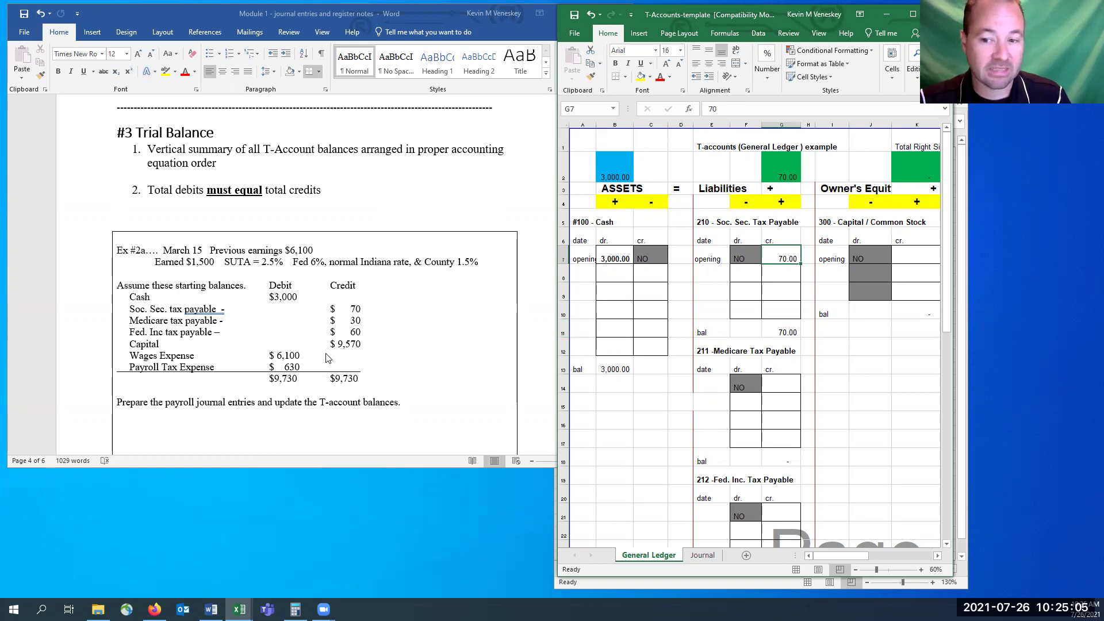
# - Label the first row of the 211 Medicare Tax Payable account "opening" and enter a credit of 30
pyautogui.click(711, 381)
pyautogui.write('opening')
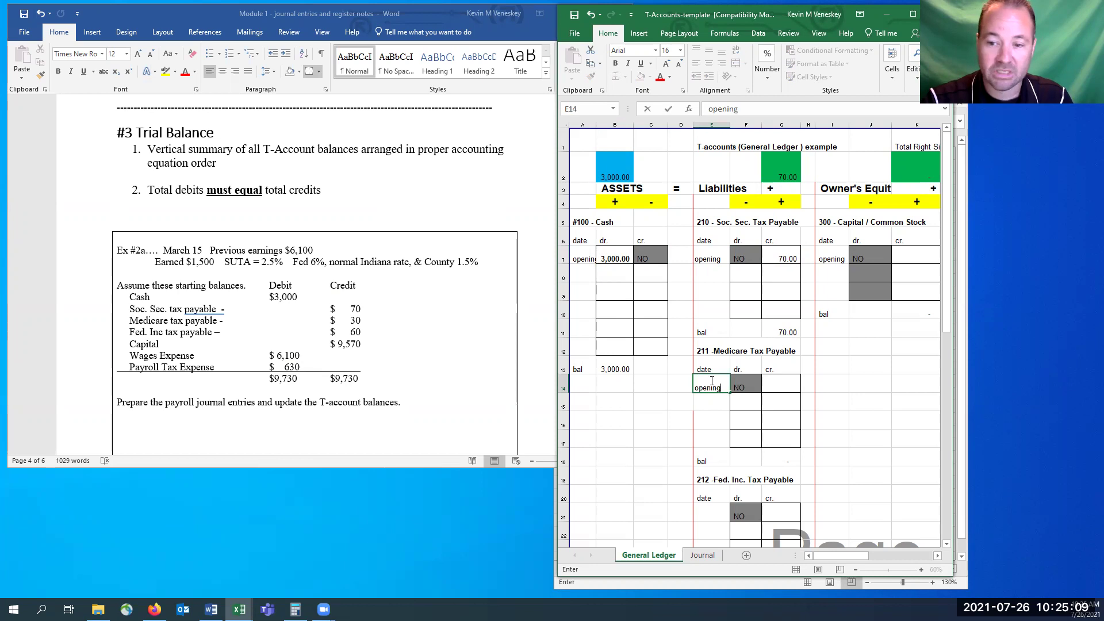
pyautogui.press('Tab')
pyautogui.press('Tab')
pyautogui.write('3')
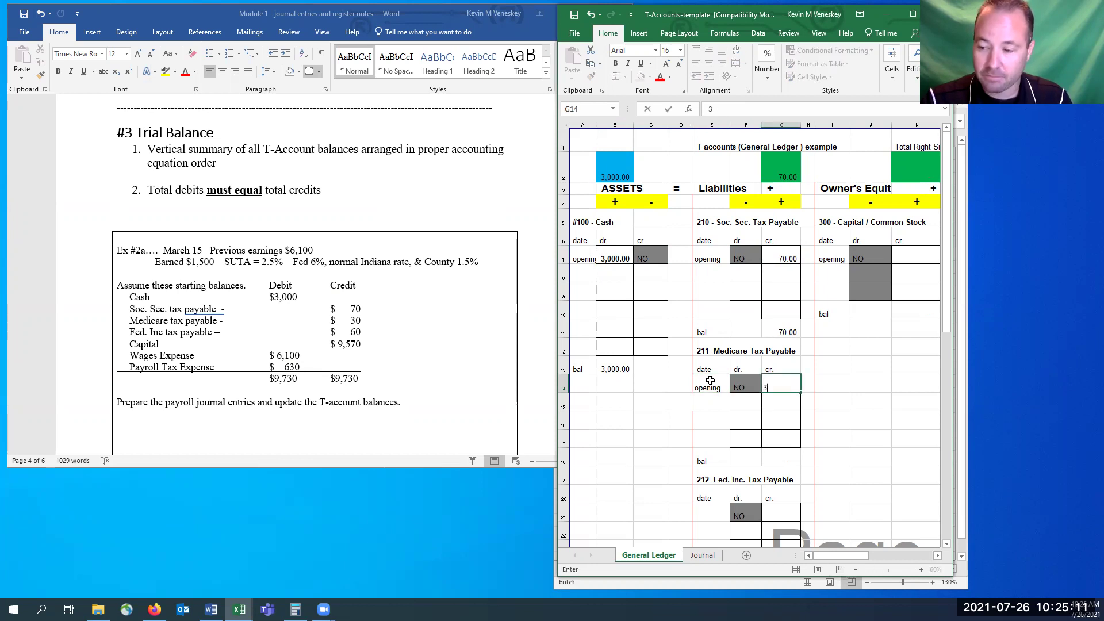
pyautogui.press('Return')
# - Enter an opening credit of 60 in the 212 Fed. Inc. Tax Payable account and label its row "opening"
pyautogui.press('Return')
pyautogui.press('Return')
pyautogui.press('Return')
pyautogui.press('Return')
pyautogui.press('Return')
pyautogui.press('Return')
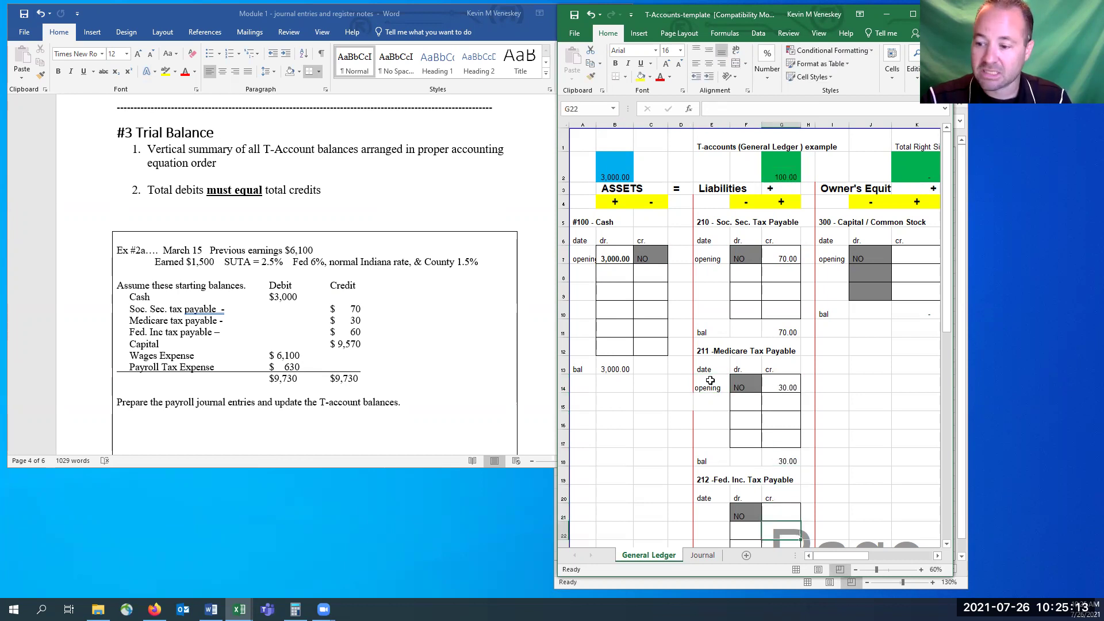
pyautogui.write('60')
pyautogui.hotkey('shift', 'Tab')
pyautogui.hotkey('shift', 'Tab')
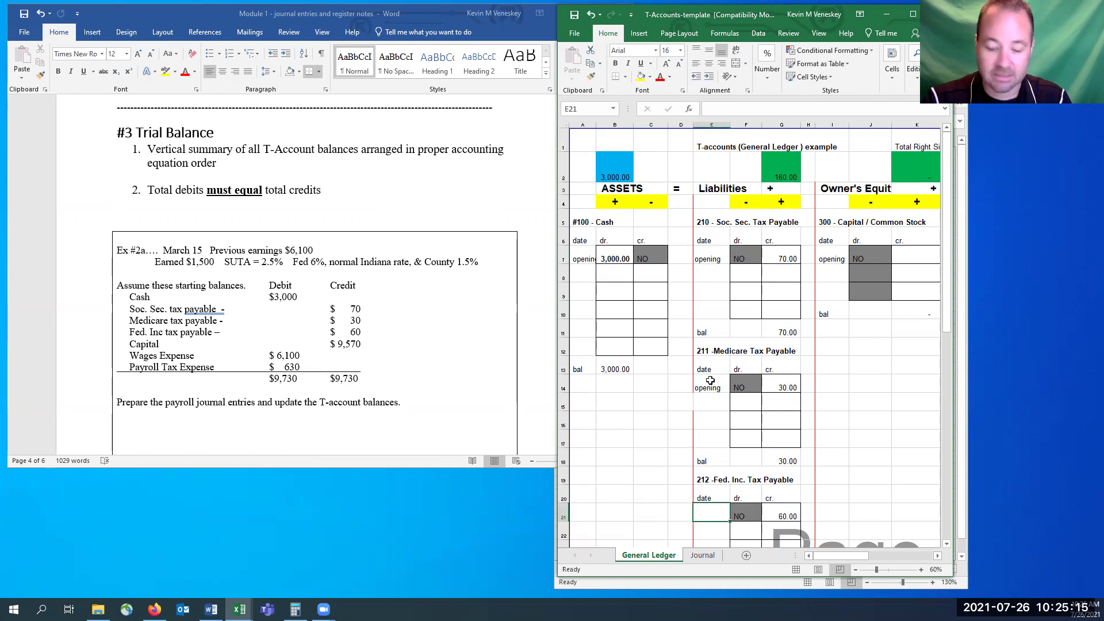
pyautogui.write('opening')
pyautogui.press('Tab')
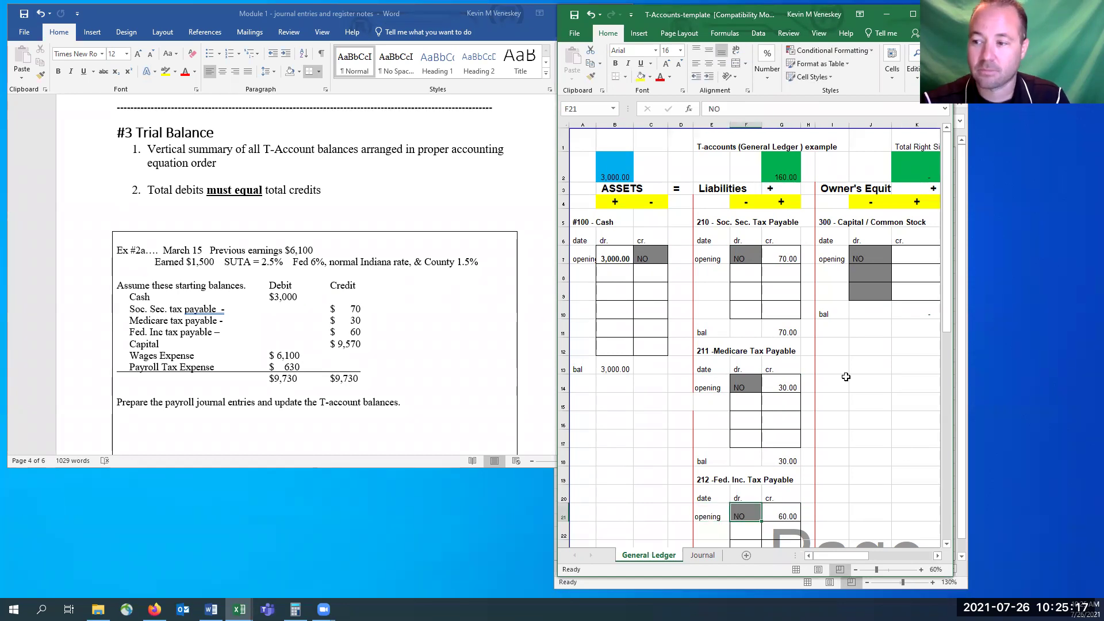
# - Enter 9570 as the opening credit balance in the 300 Capital / Common Stock account
pyautogui.moveTo(855, 559); pyautogui.dragTo(874, 558)
pyautogui.click(765, 256)
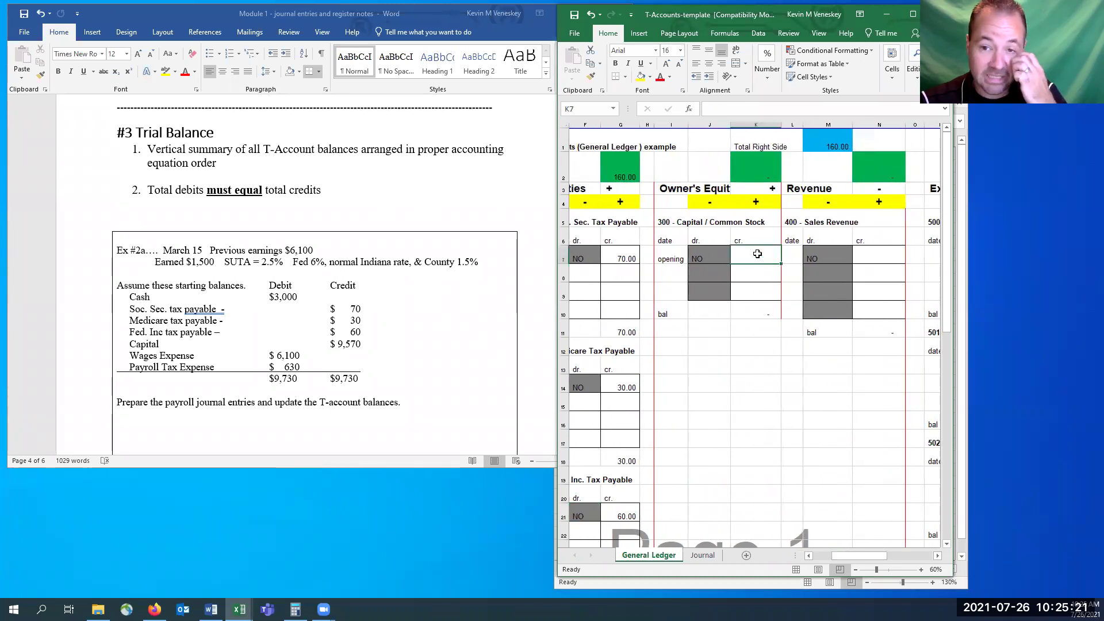
pyautogui.write('9570')
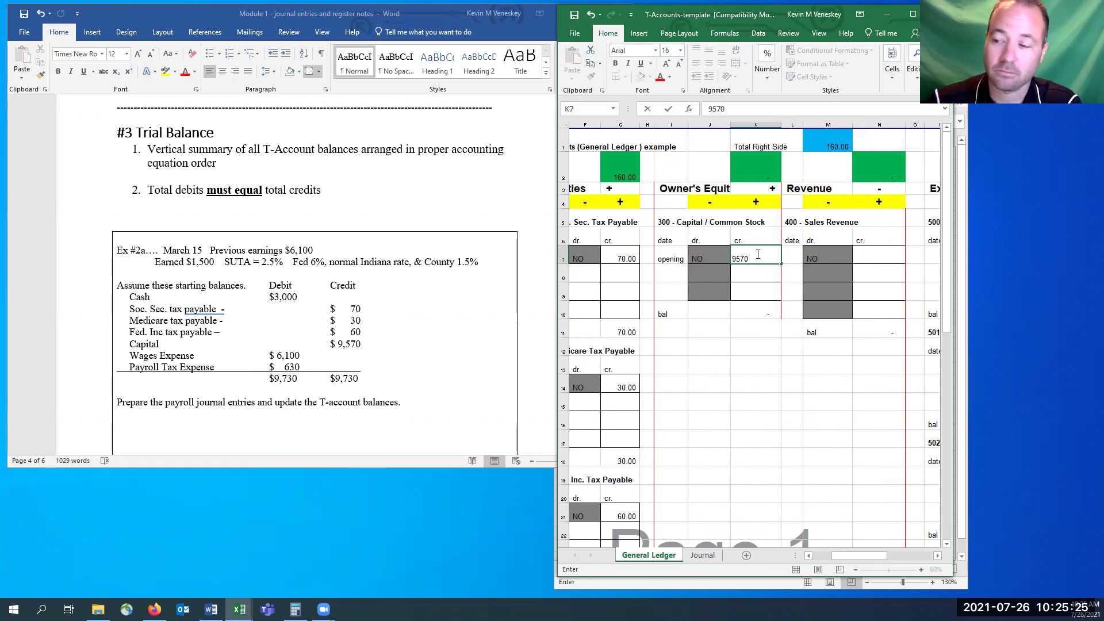
pyautogui.press('Right')
# - Label the first row of the 500 Wages Expense account "opening" and enter a debit of 6100
pyautogui.press('Right')
pyautogui.press('Right')
pyautogui.press('Right')
pyautogui.press('Right')
pyautogui.press('Right')
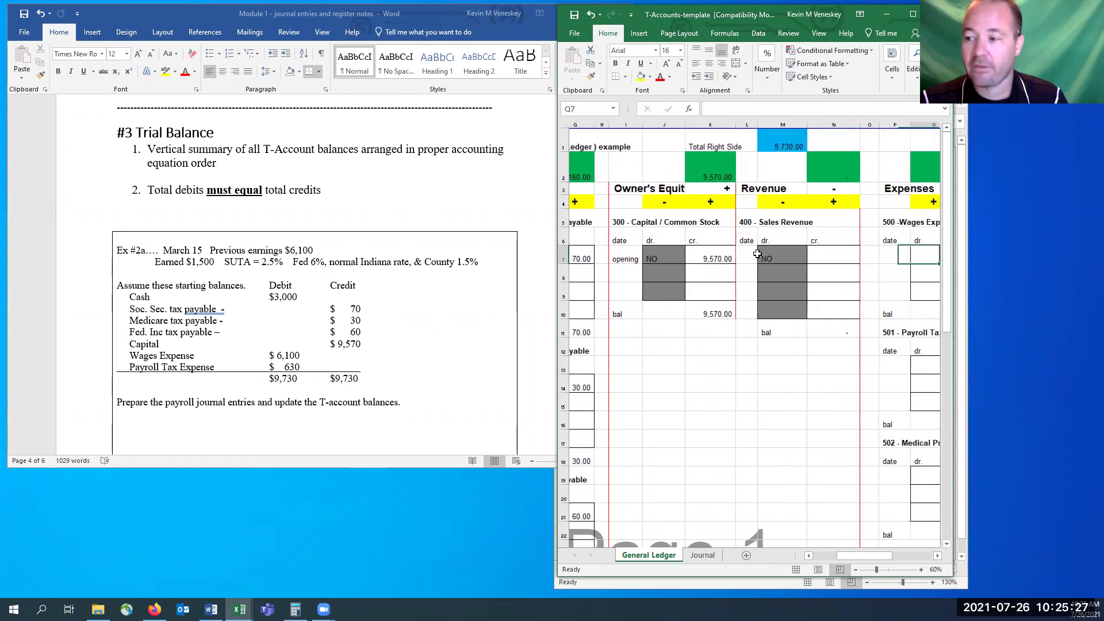
pyautogui.press('Left')
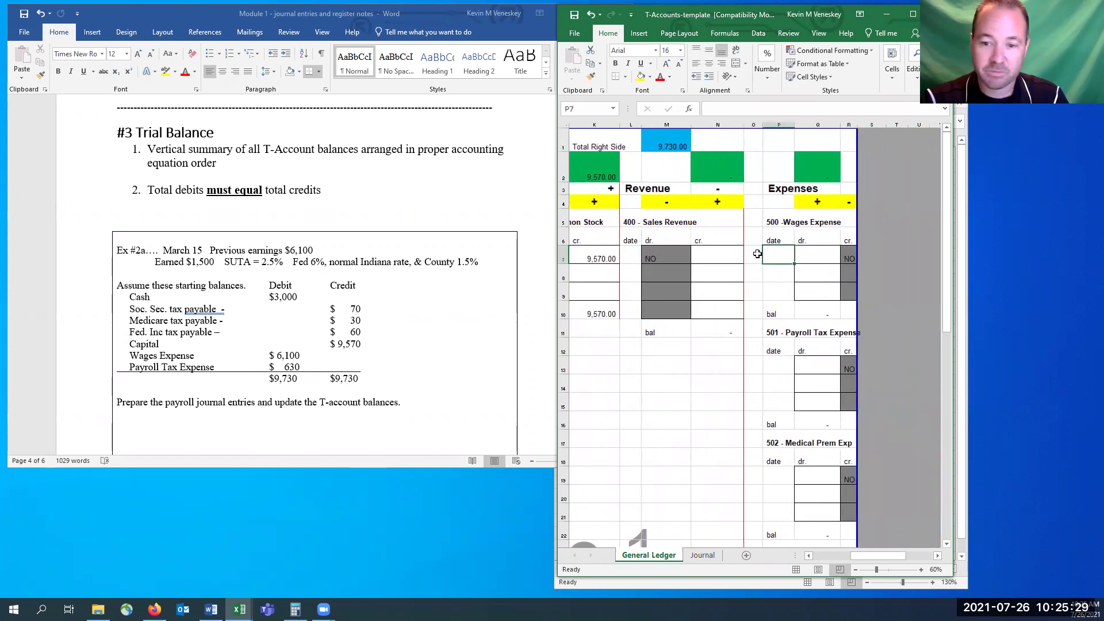
pyautogui.write('opening')
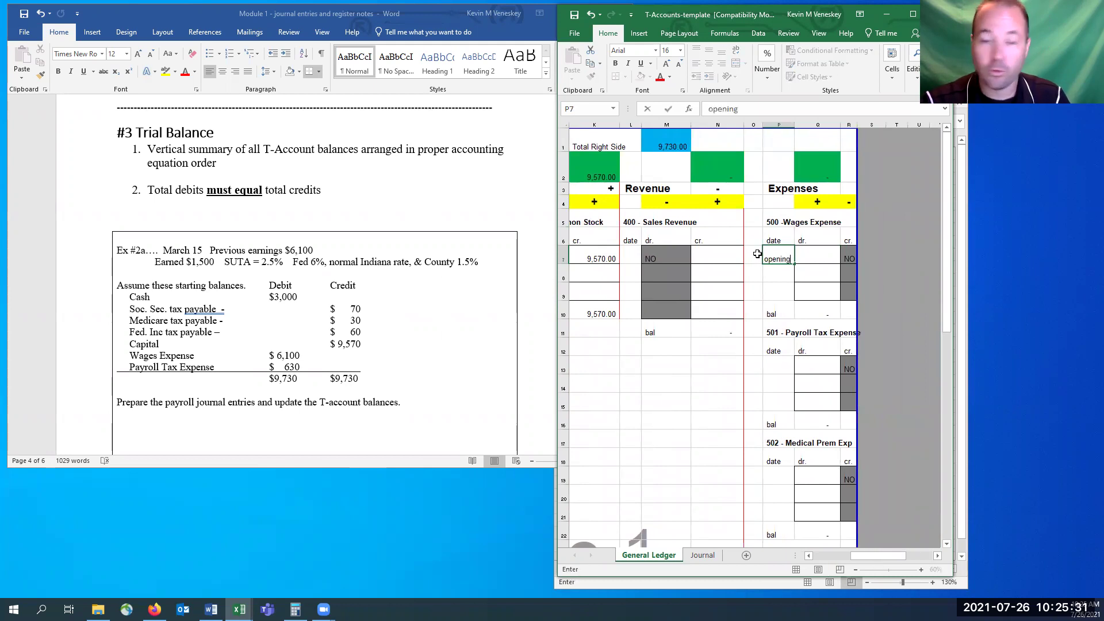
pyautogui.press('Right')
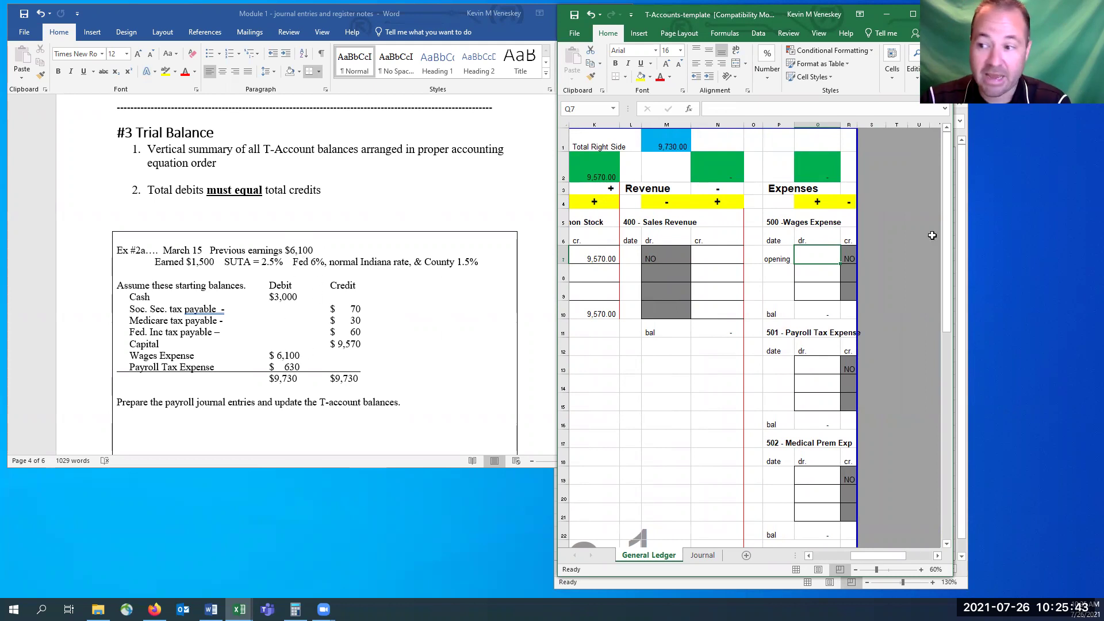
pyautogui.write('6100')
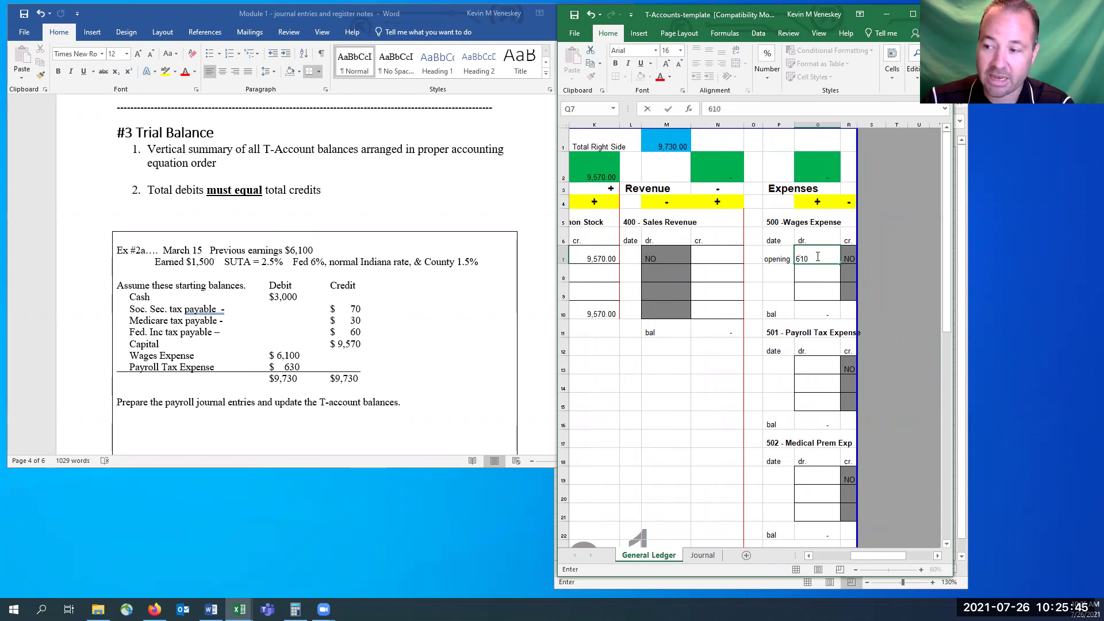
pyautogui.press('Return')
# - Label the first row of the 501 Payroll Tax Expense account "opening" and enter a debit of 630
pyautogui.press('Return')
pyautogui.press('Return')
pyautogui.press('Return')
pyautogui.press('Return')
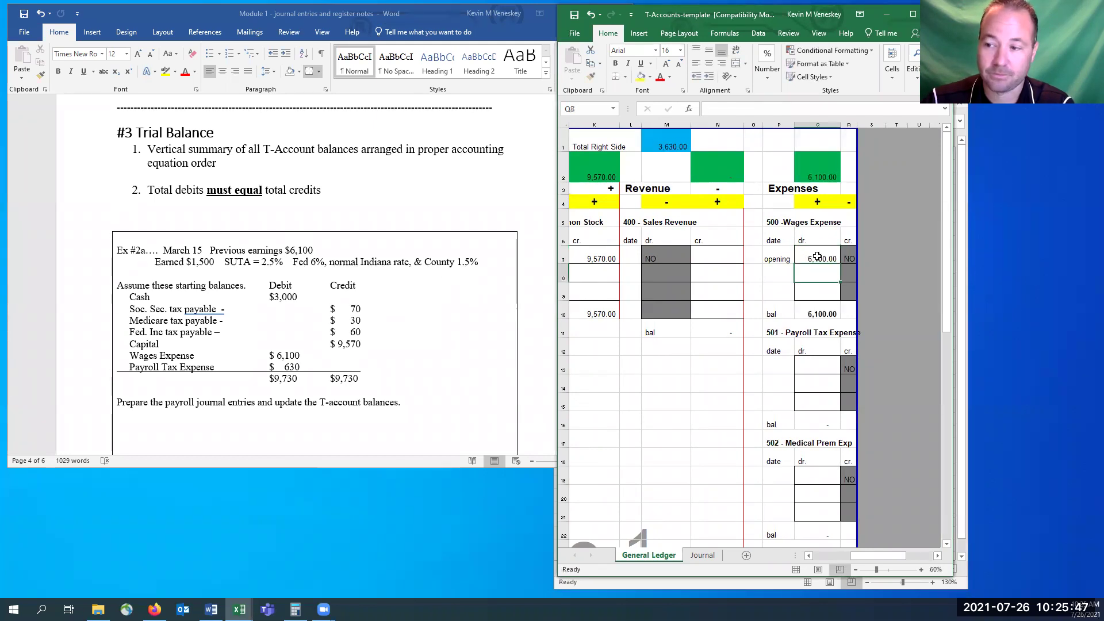
pyautogui.press('Down')
pyautogui.press('Left')
pyautogui.write('opening')
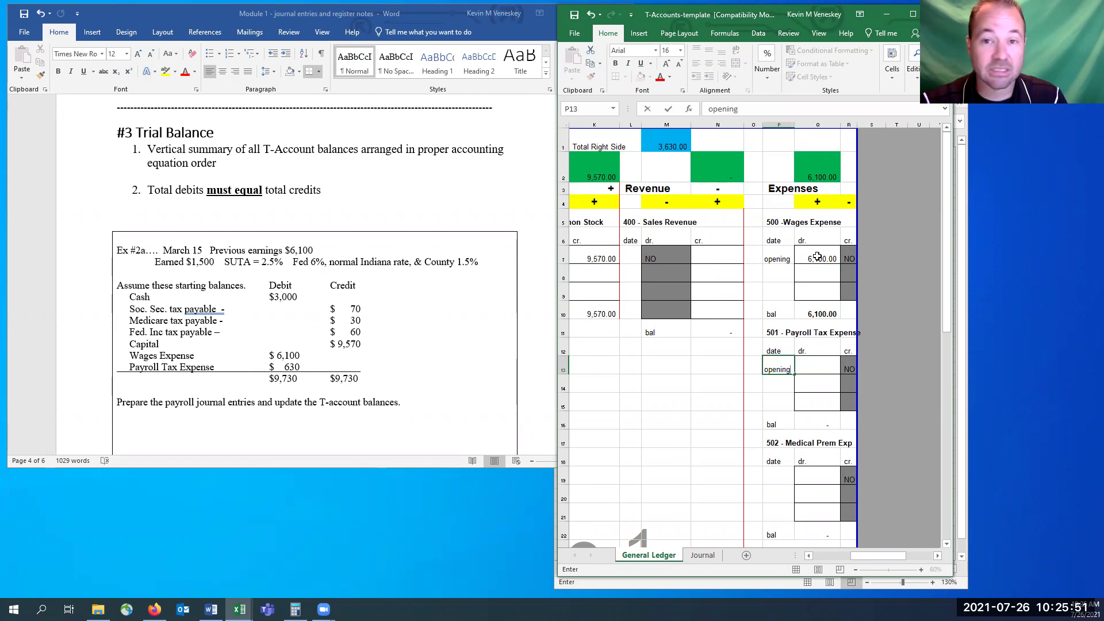
pyautogui.press('Tab')
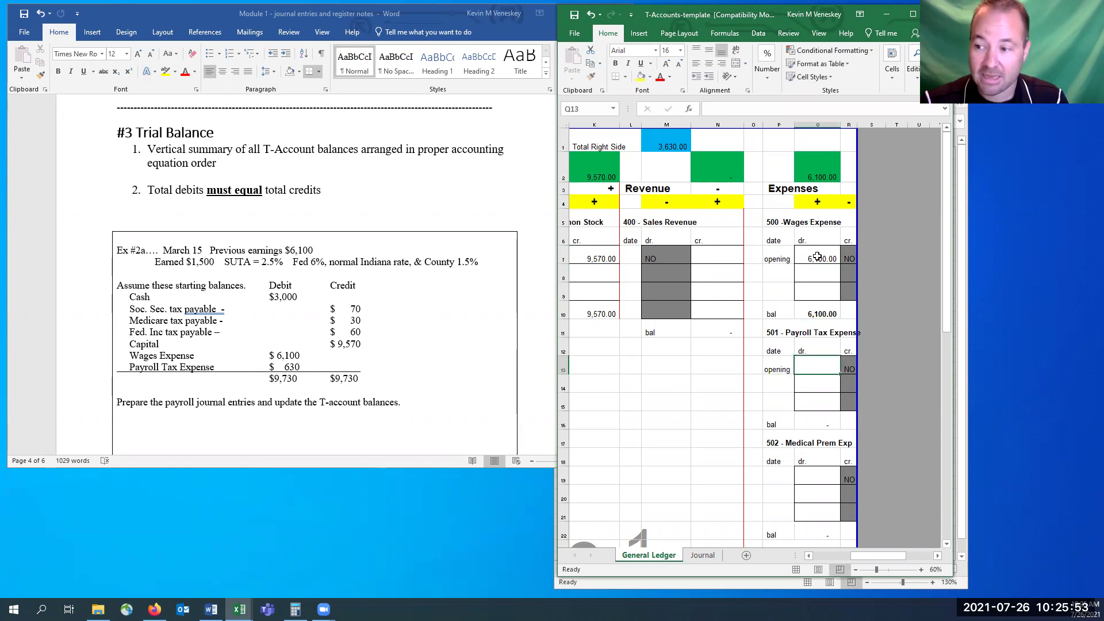
pyautogui.write('630')
pyautogui.press('Return')
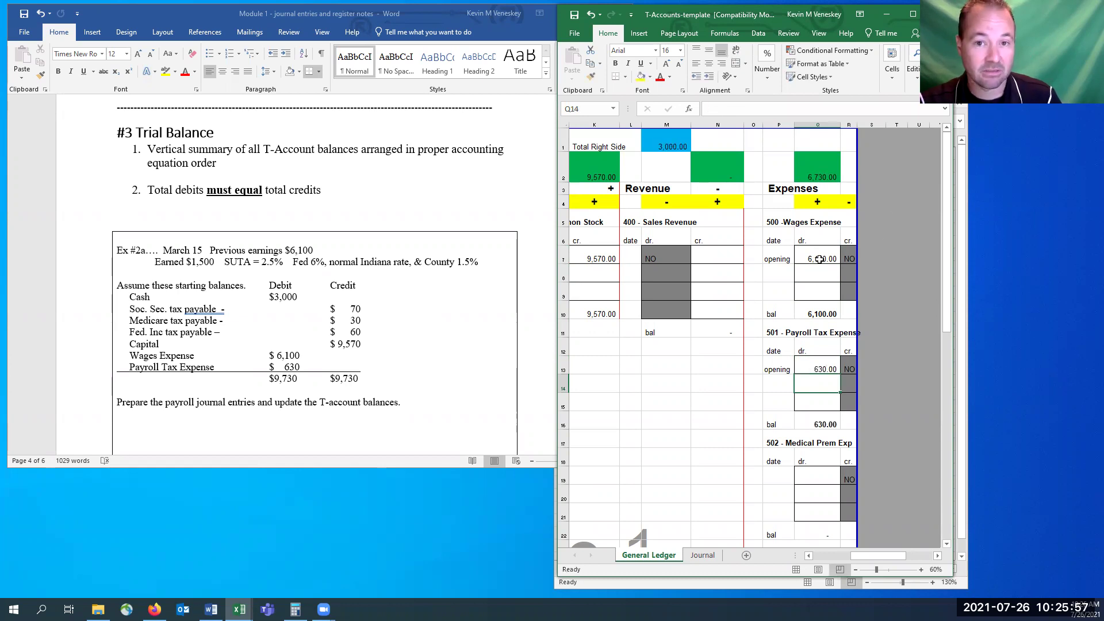
pyautogui.click(820, 259)
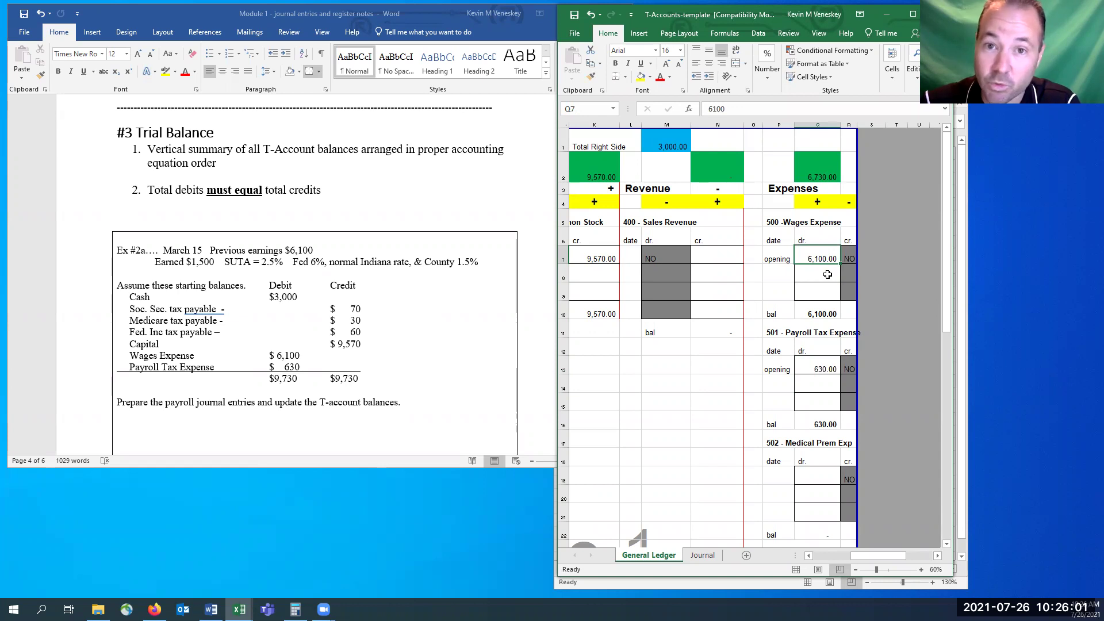
# - Review the opening debits in the 500 Wages Expense and 501 Payroll Tax Expense accounts
pyautogui.click(821, 380)
pyautogui.press('Up')
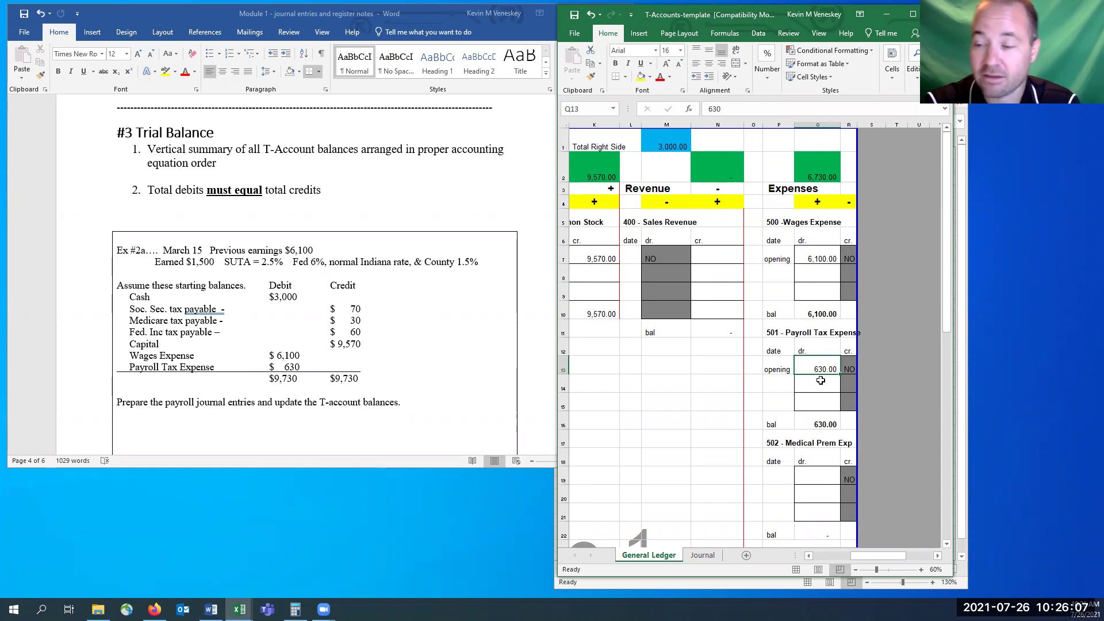
pyautogui.moveTo(818, 275); pyautogui.dragTo(817, 261)
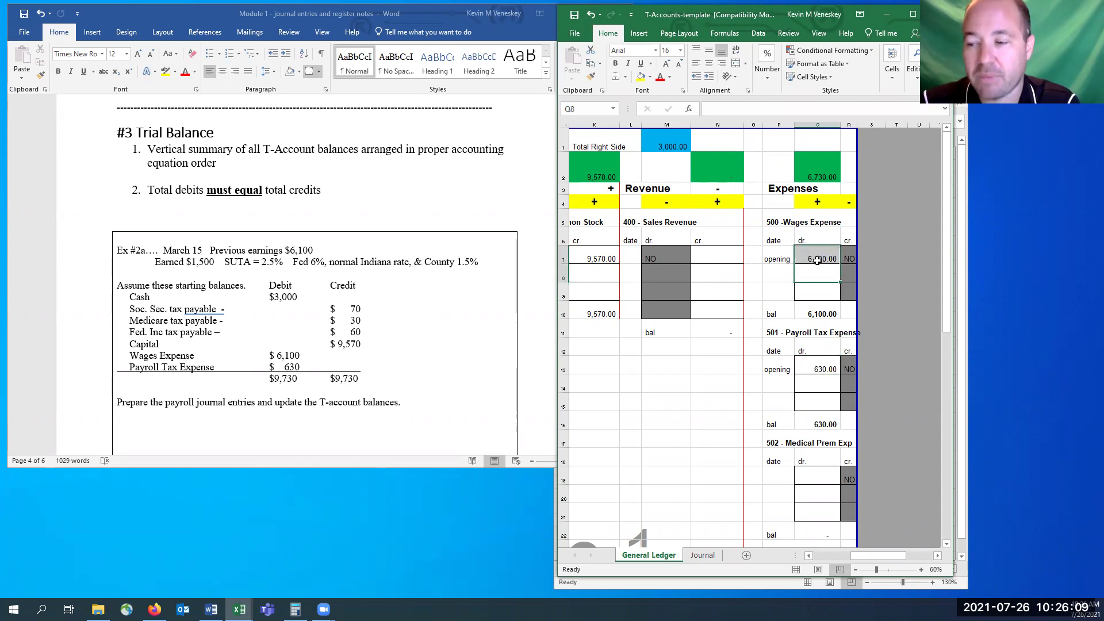
pyautogui.click(817, 261)
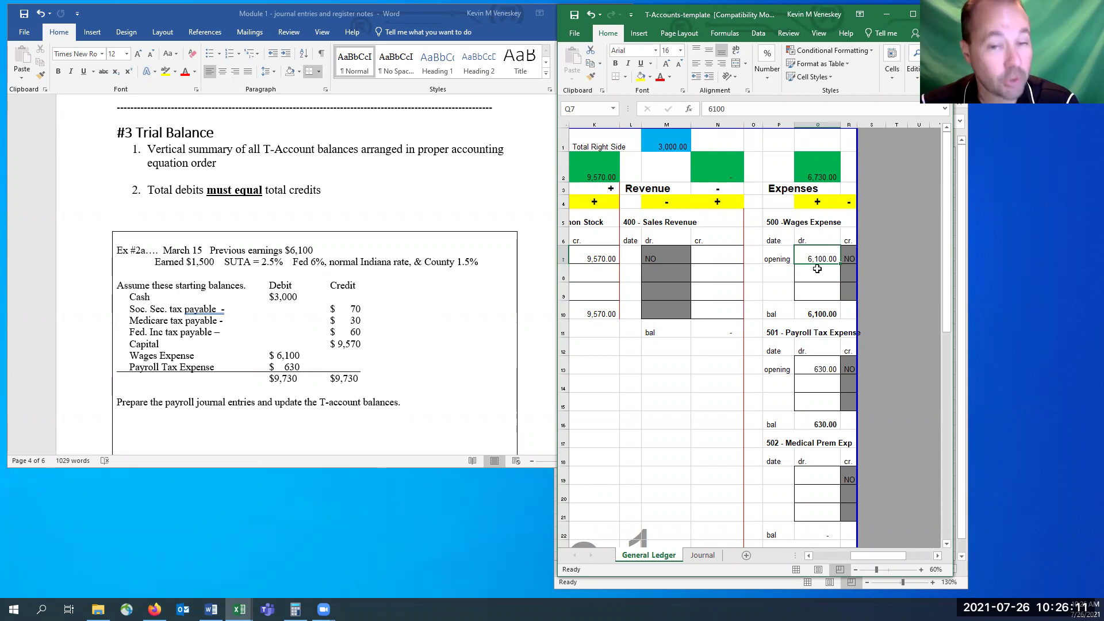
pyautogui.click(814, 367)
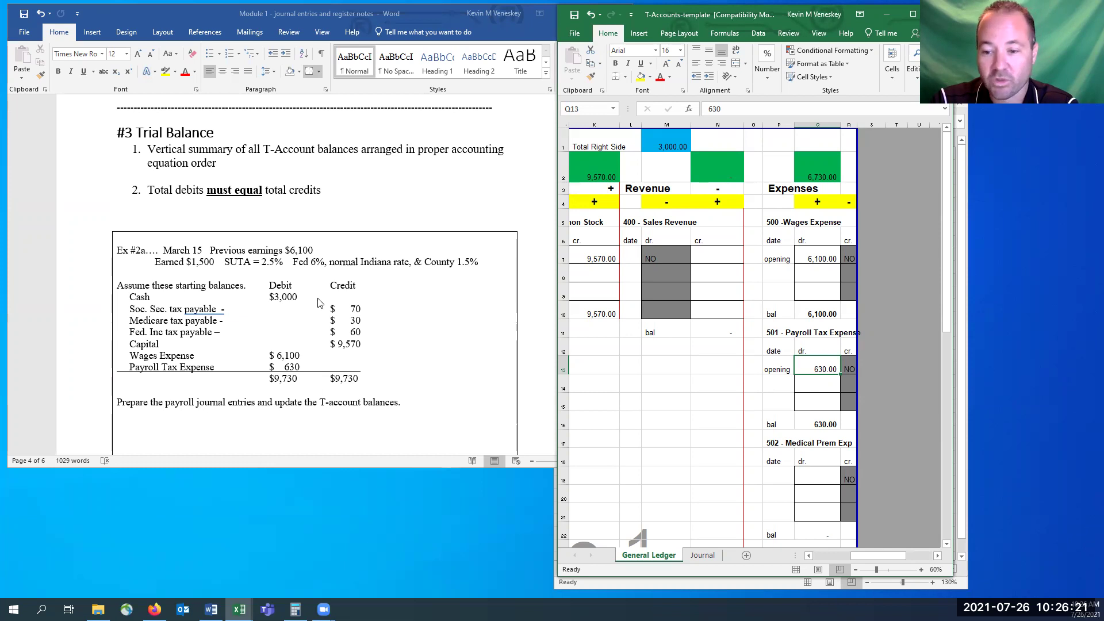
# - Check the debit and credit totals in the Ex #2a notes, and compare the General Ledger's Total Right Side formula with total assets
pyautogui.click(360, 394)
pyautogui.moveTo(361, 379); pyautogui.dragTo(269, 380)
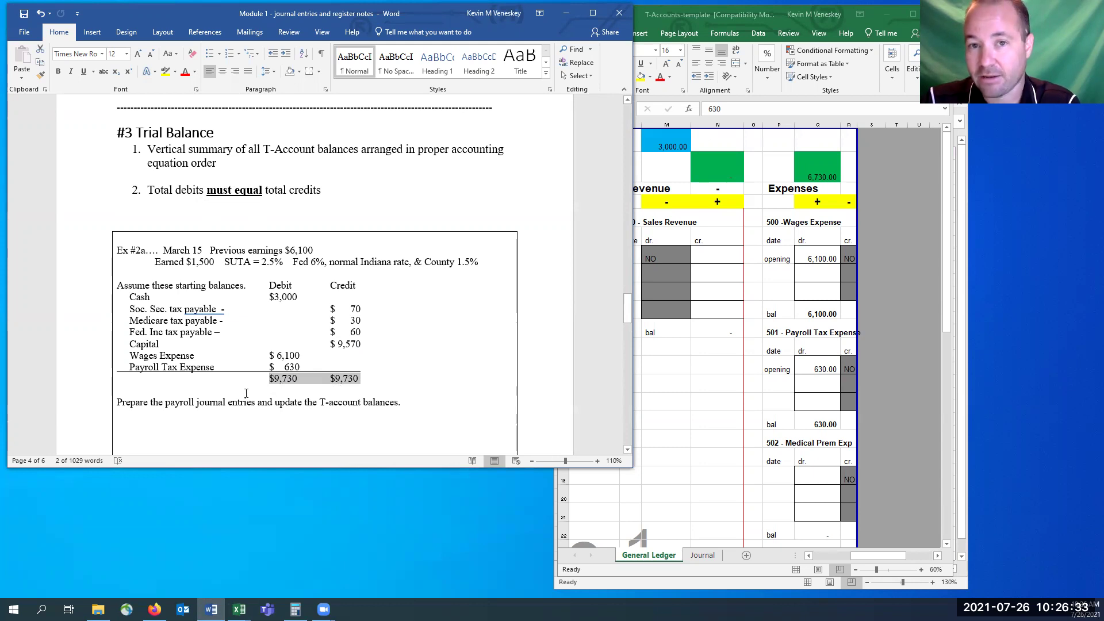
pyautogui.click(734, 408)
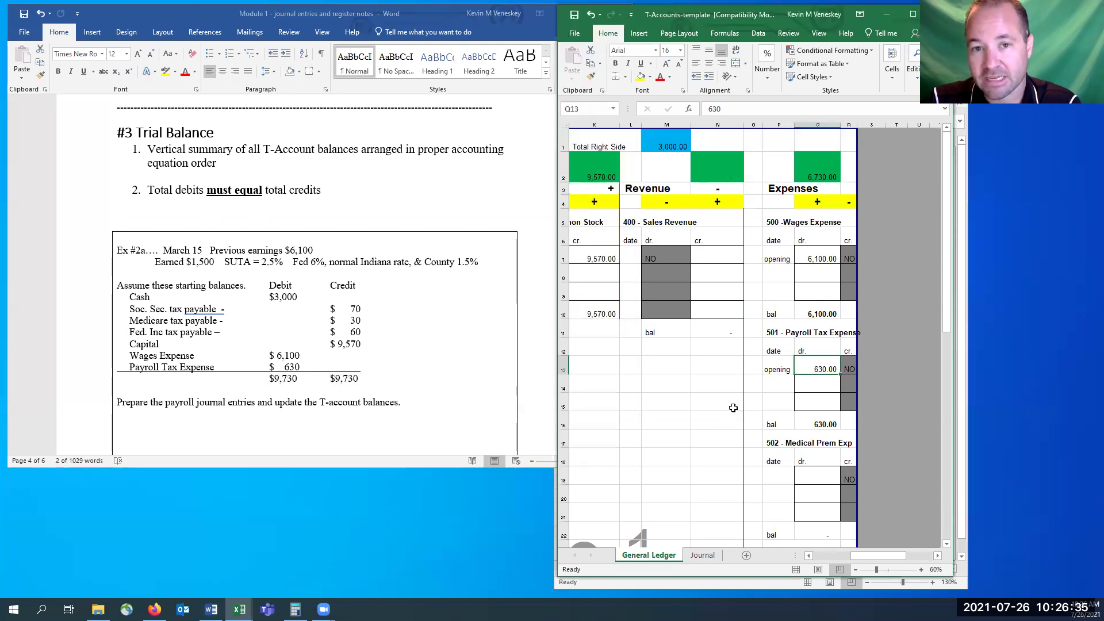
pyautogui.click(673, 145)
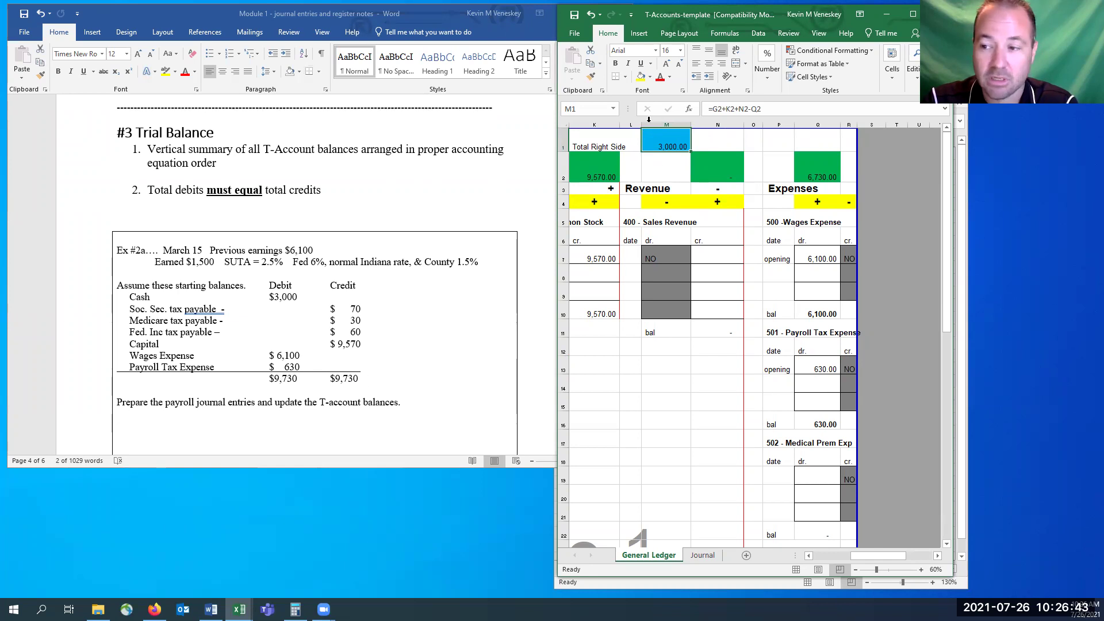
pyautogui.moveTo(872, 555); pyautogui.dragTo(813, 558)
pyautogui.click(616, 168)
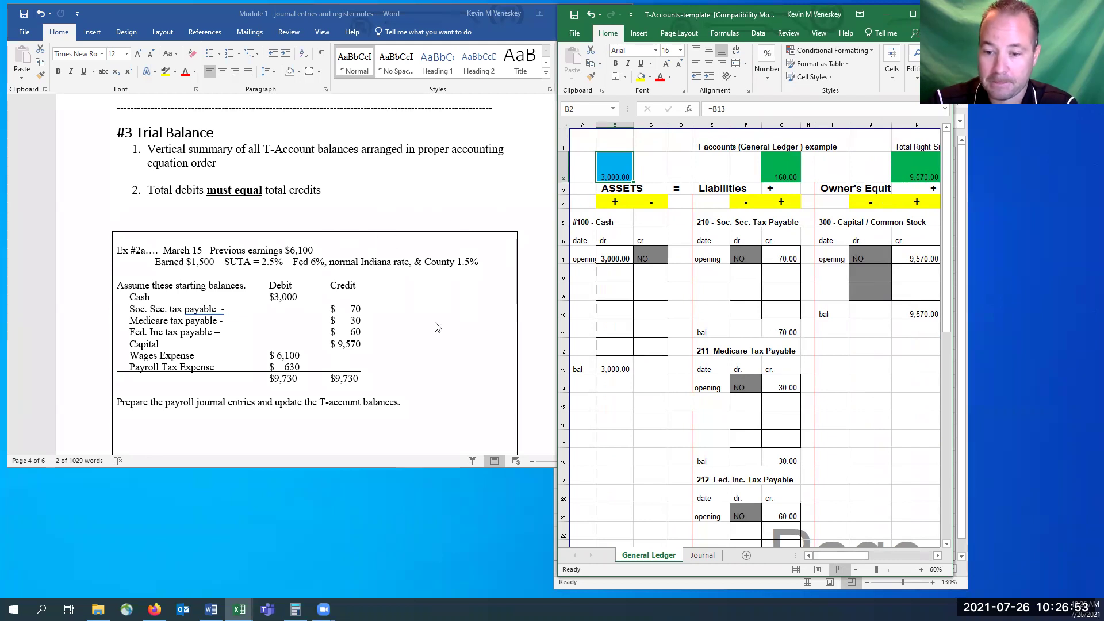
# - Review the March 15 earnings and tax rates given for Ex #2a in the Word notes
pyautogui.scroll(-1, 359, 286)
pyautogui.scroll(-4, 359, 283)
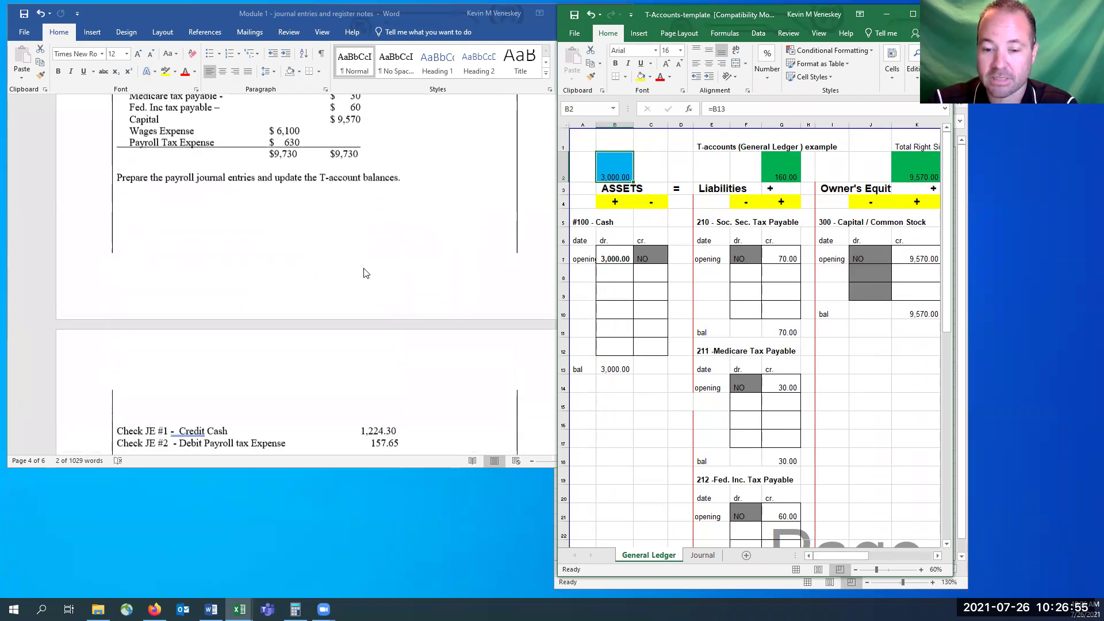
pyautogui.scroll(2, 367, 273)
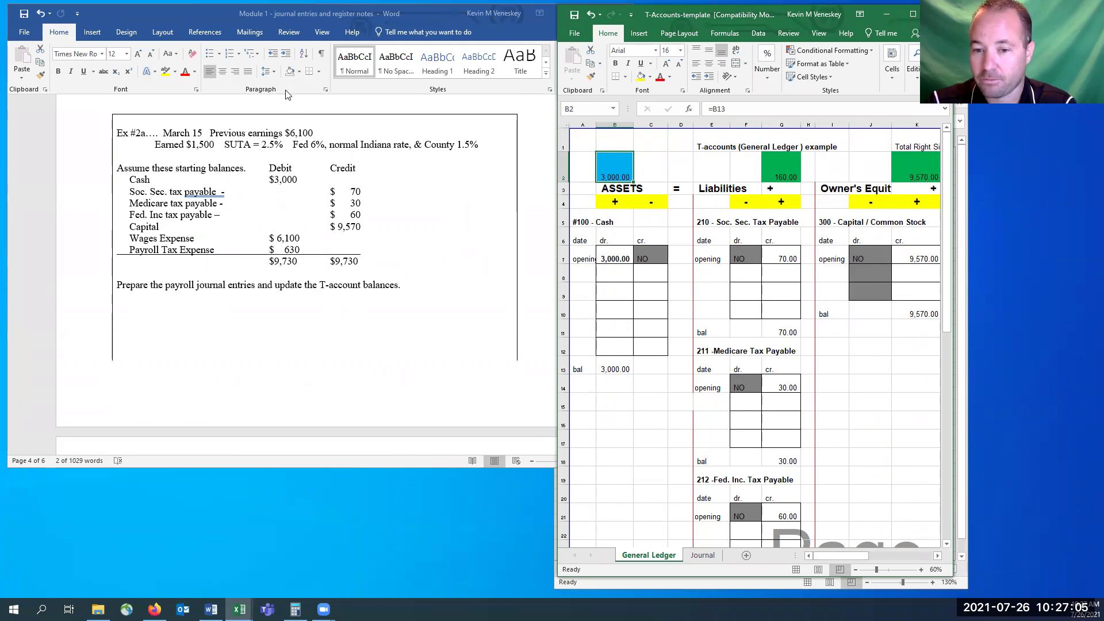
pyautogui.click(177, 132)
pyautogui.moveTo(147, 133); pyautogui.dragTo(523, 124)
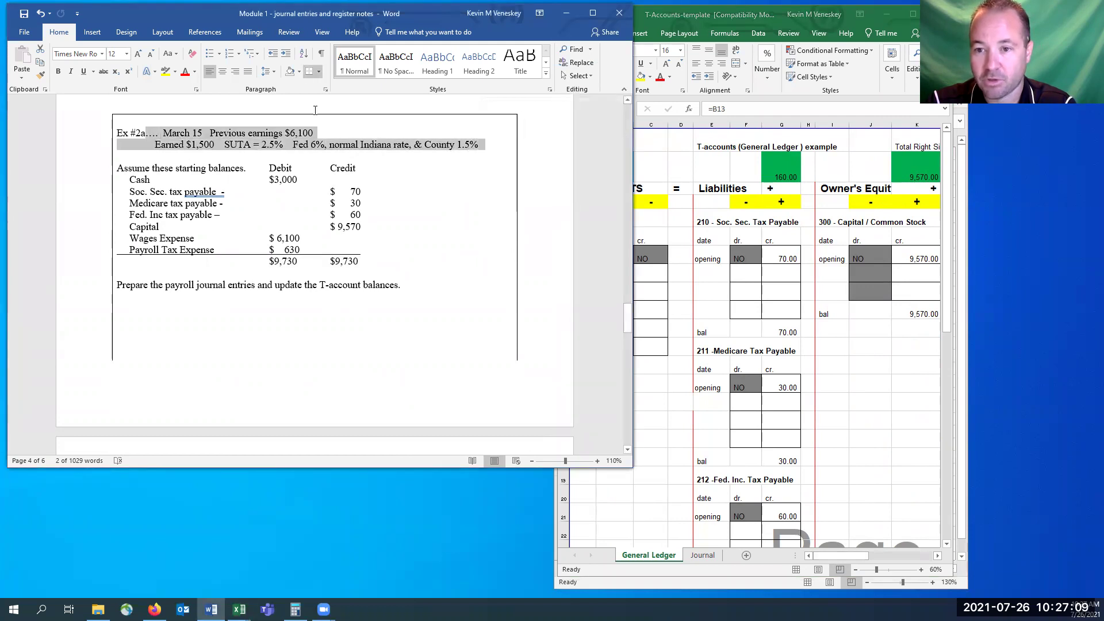
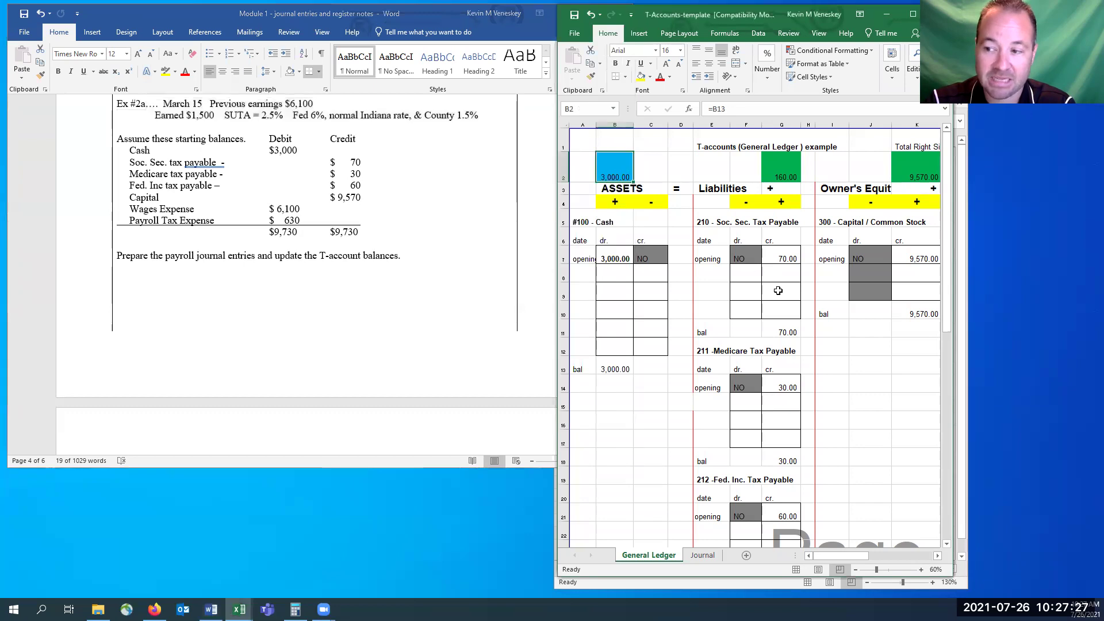
# - Look ahead in the notes to the Ex #2b and Ex. 2c tasks and return to the Ex #2a check figures
pyautogui.scroll(-1, 308, 277)
pyautogui.scroll(-2, 309, 276)
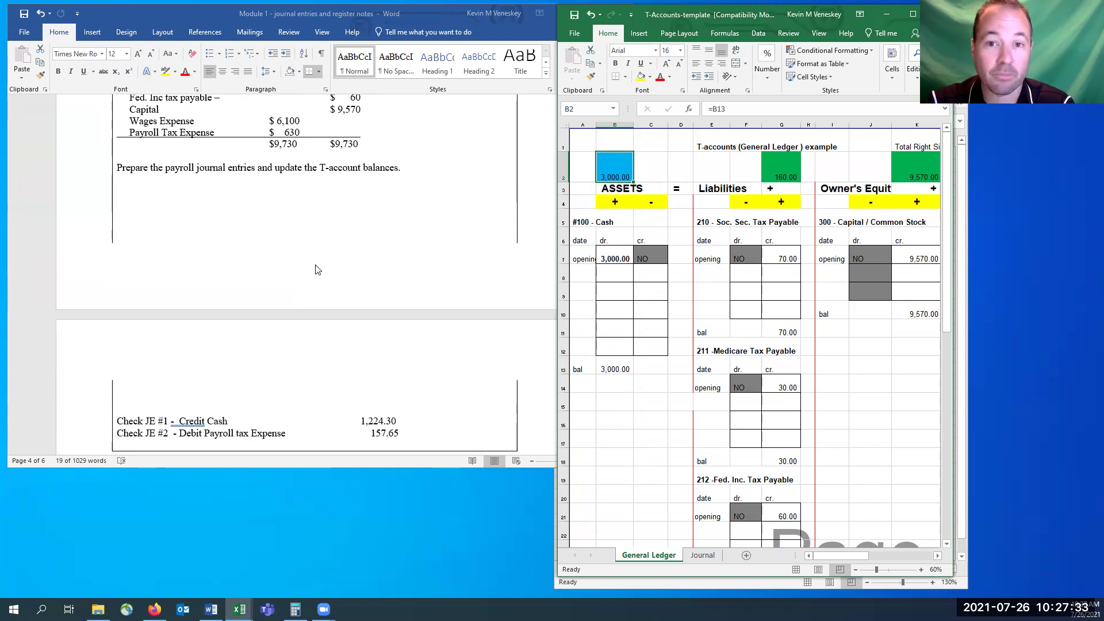
pyautogui.scroll(-2, 317, 270)
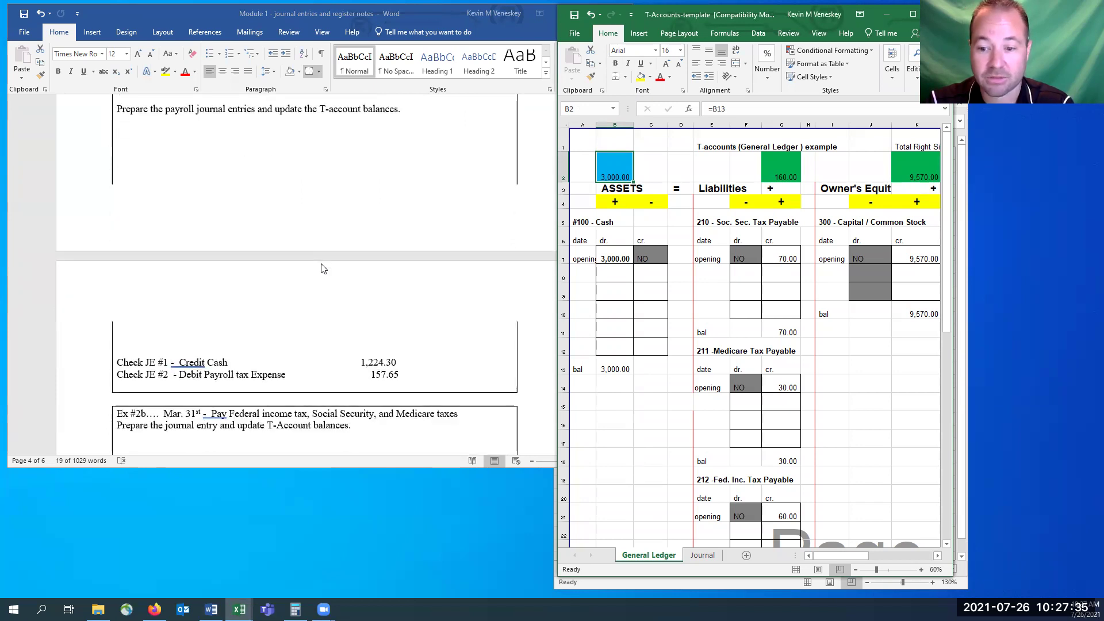
pyautogui.scroll(-7, 319, 265)
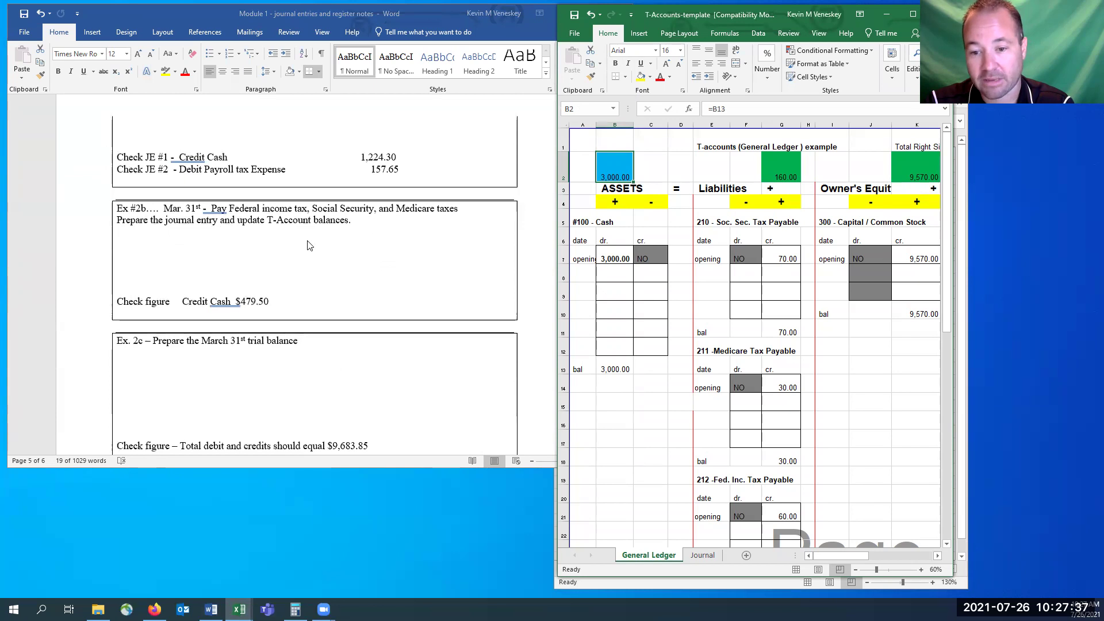
pyautogui.scroll(7, 267, 228)
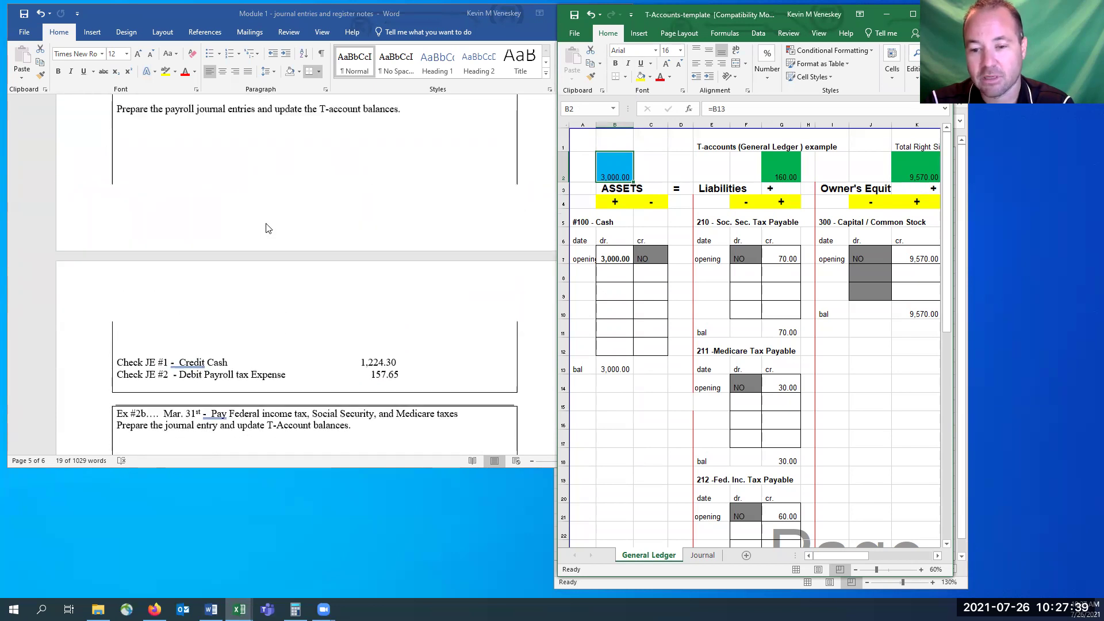
pyautogui.scroll(2, 266, 228)
# - Examine the Ex #2a check figures for the JE #1 cash credit and the JE #2 payroll tax expense debit
pyautogui.click(403, 433)
pyautogui.moveTo(403, 435); pyautogui.dragTo(95, 410)
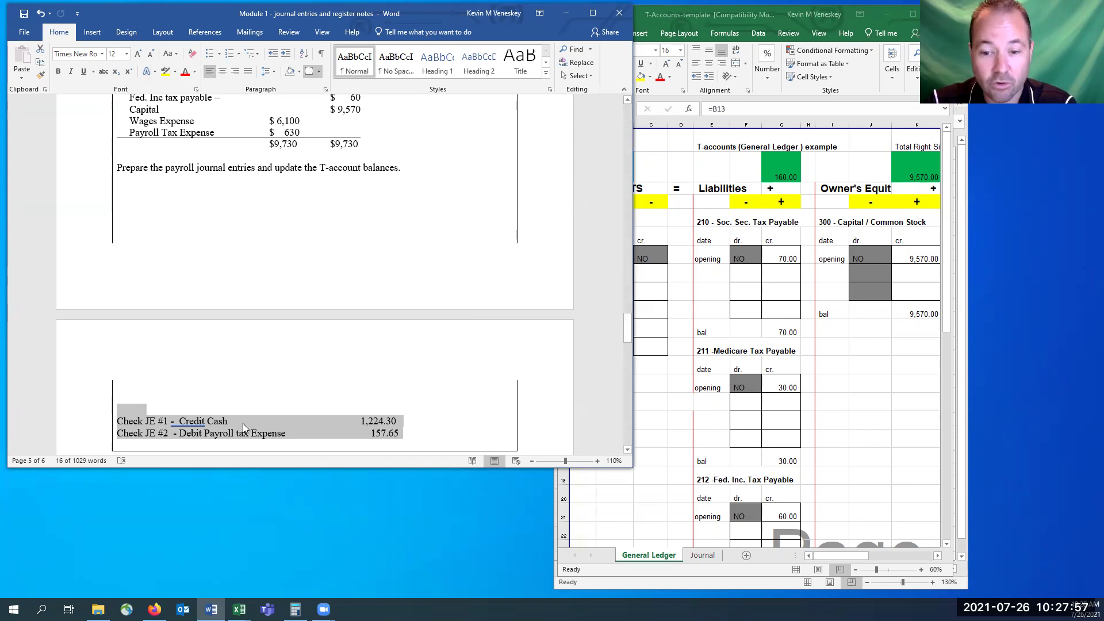
pyautogui.click(157, 421)
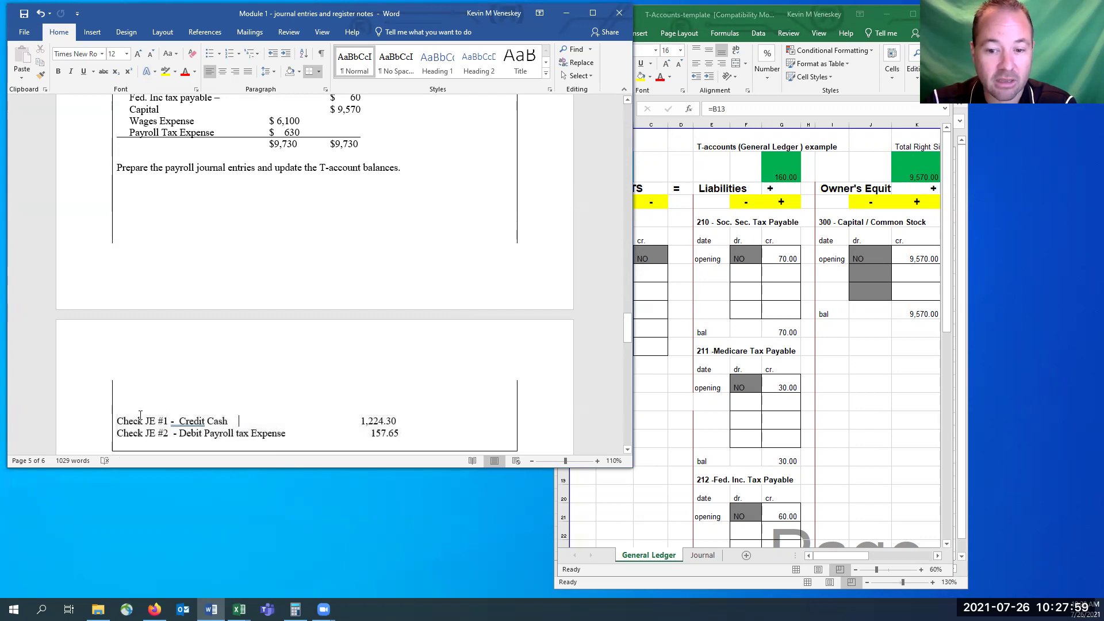
pyautogui.doubleClick(379, 422)
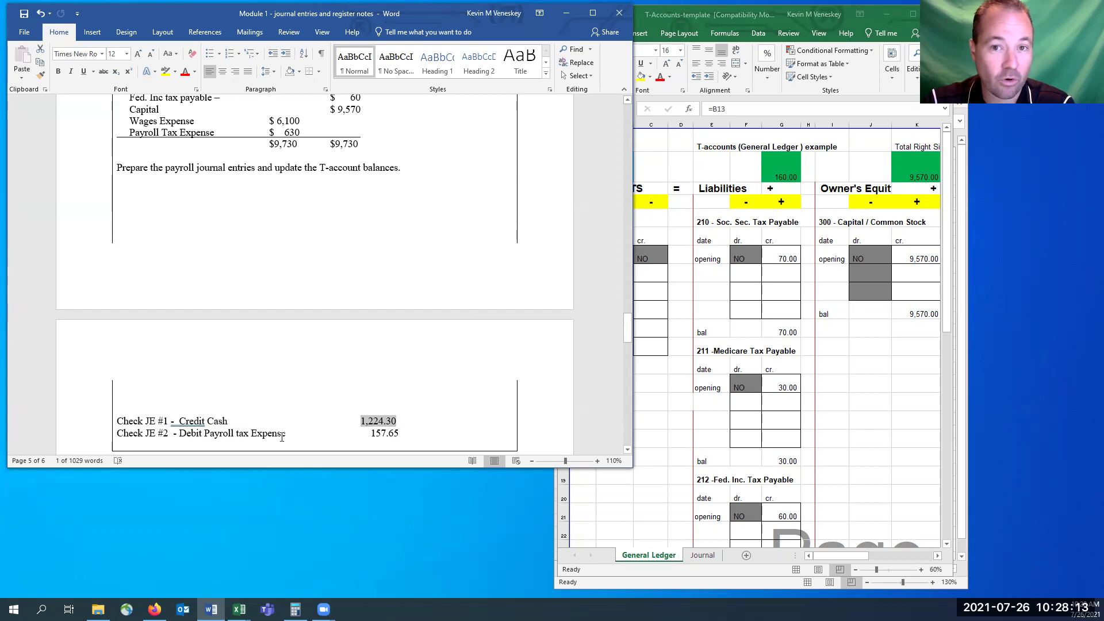
pyautogui.doubleClick(384, 433)
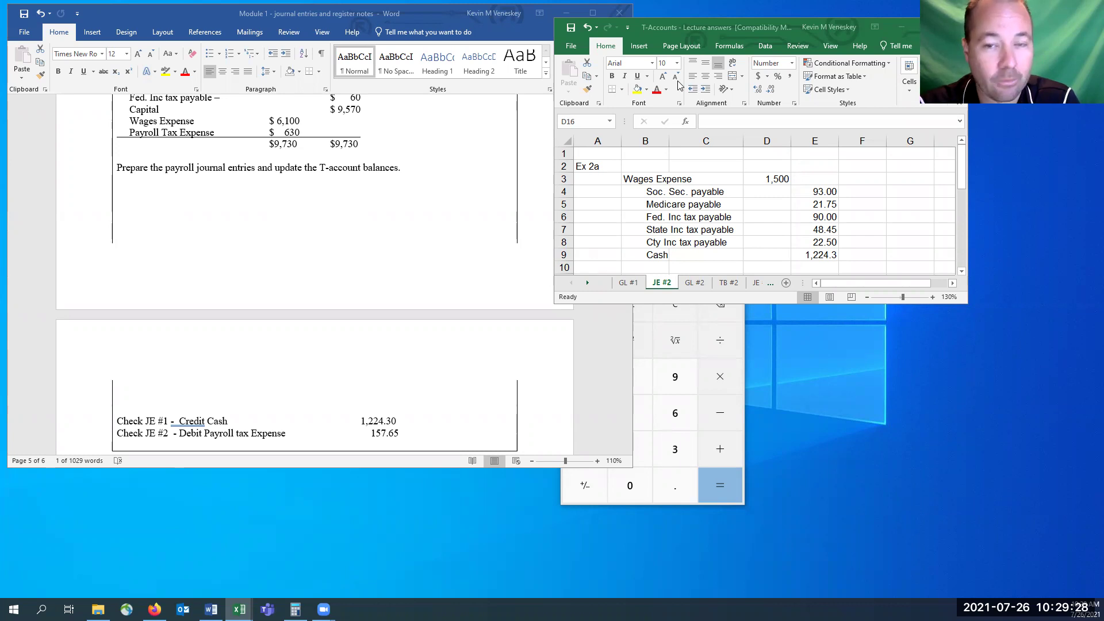
# - Compare the JE #1 cash check figure in the notes with the Ex 2a journal entry in the lecture answers workbook
pyautogui.click(792, 63)
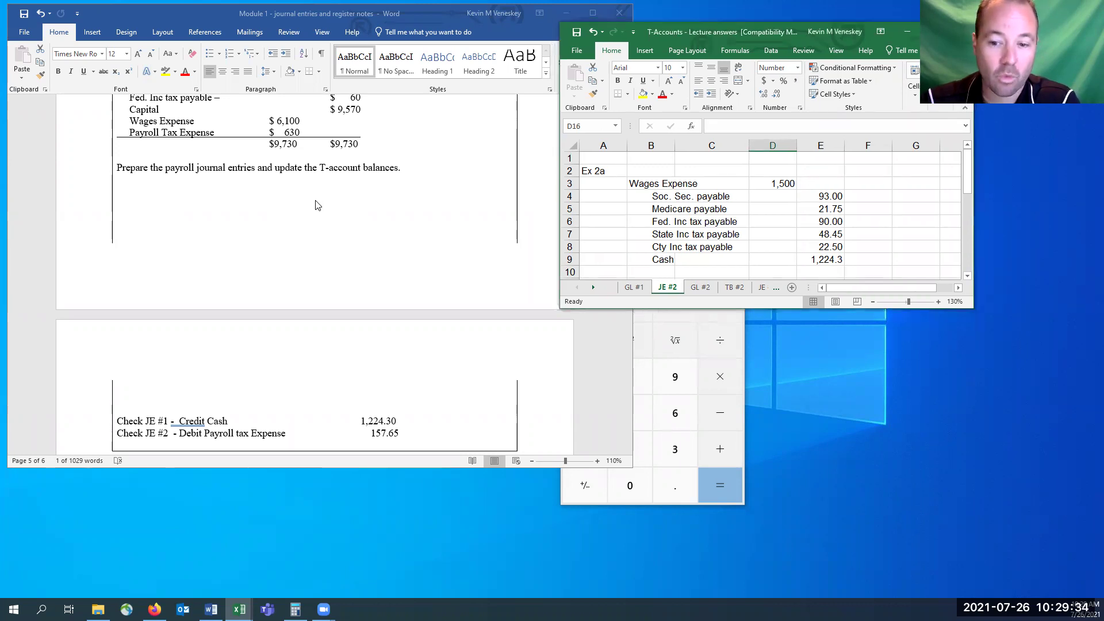
pyautogui.hotkey('alt', 'Tab')
pyautogui.moveTo(150, 419); pyautogui.dragTo(404, 421)
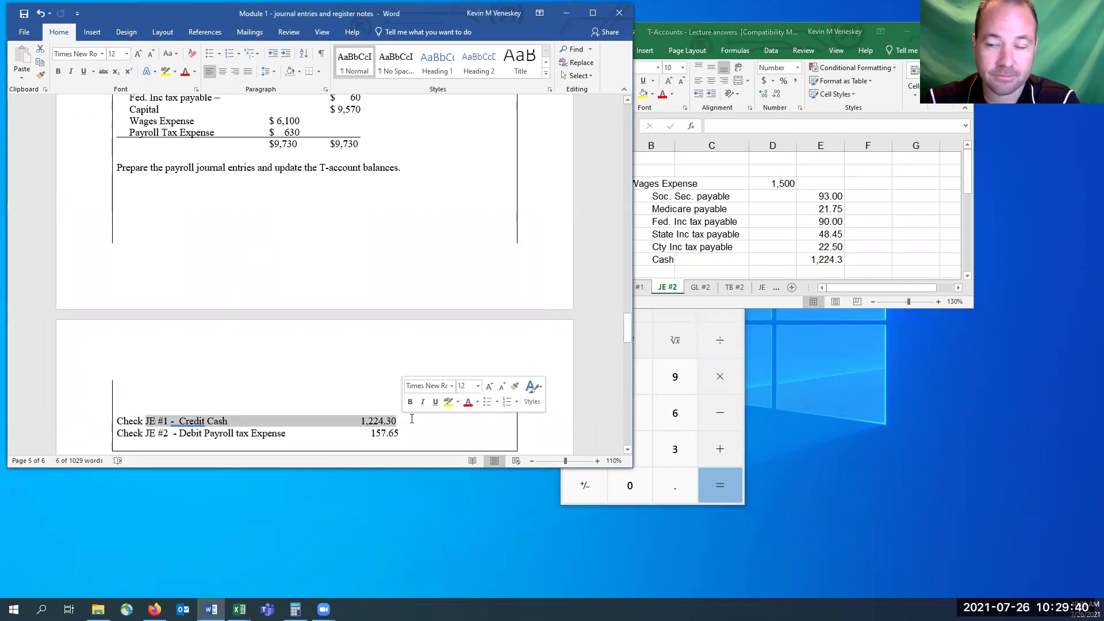
pyautogui.hotkey('alt', 'Tab')
pyautogui.click(767, 183)
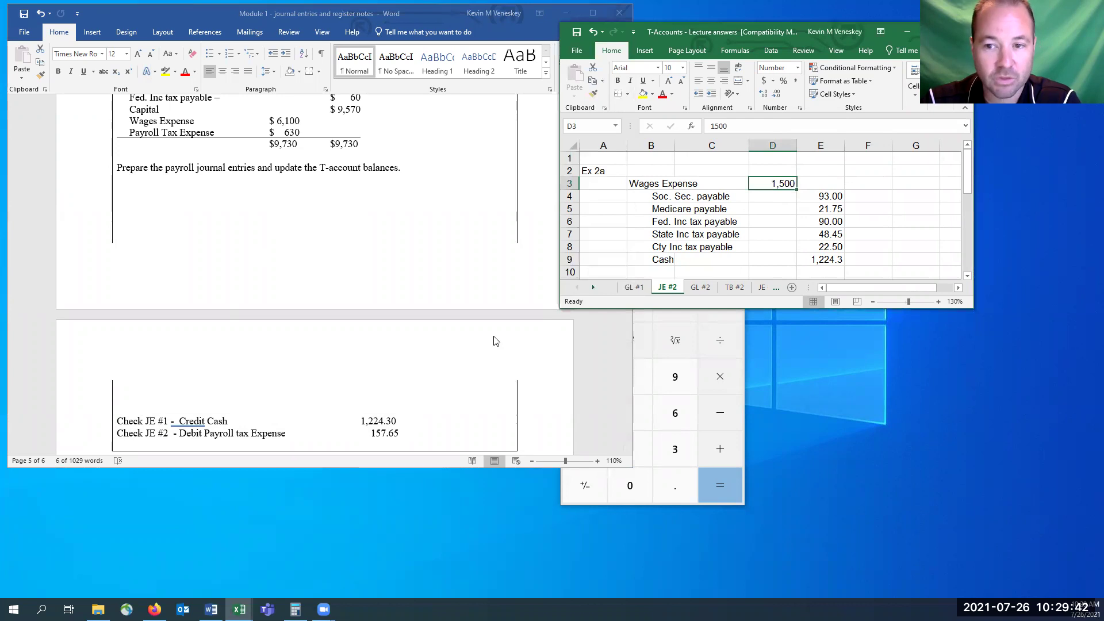
# - Narrow the Word notes window to uncover the answers workbook and match the $1,500 earned in Ex #2a with the Wages Expense debit
pyautogui.scroll(5, 315, 273)
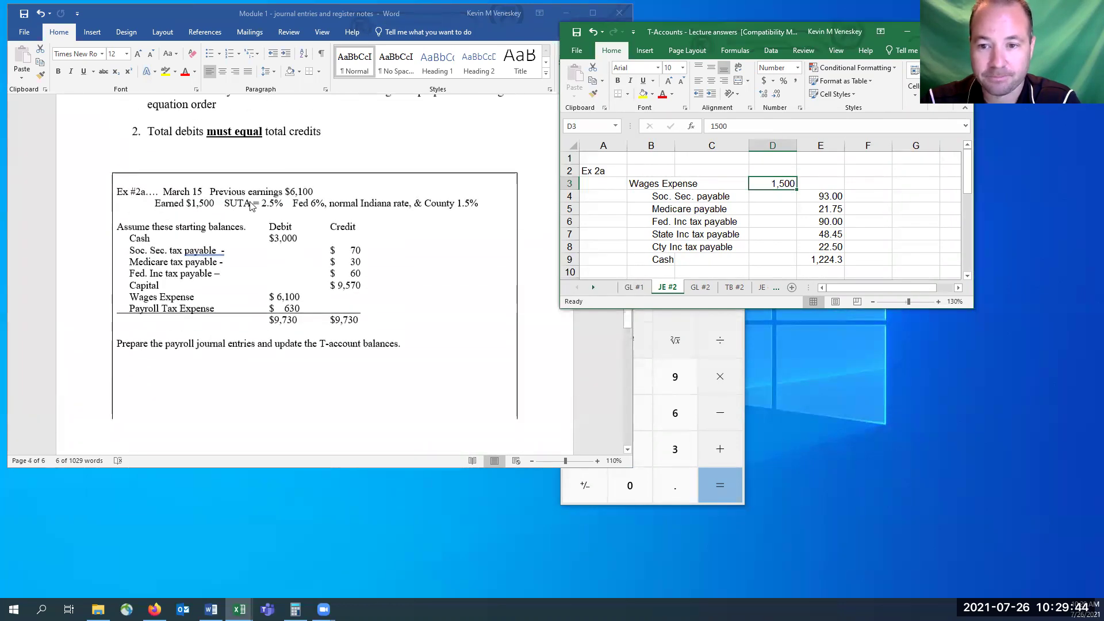
pyautogui.click(190, 202)
pyautogui.moveTo(171, 204); pyautogui.dragTo(225, 204)
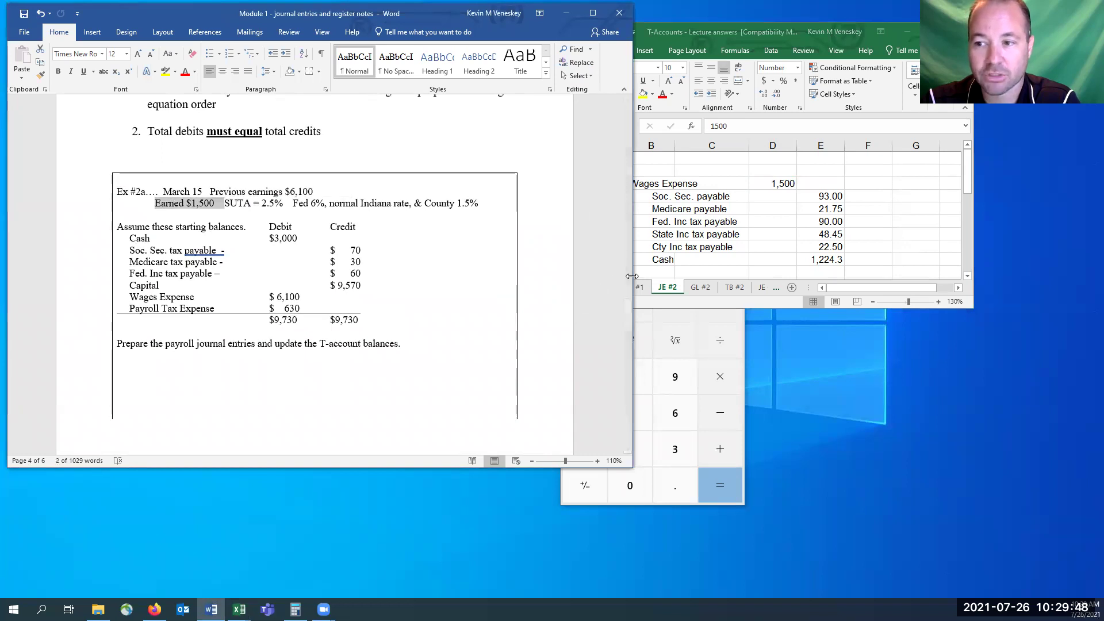
pyautogui.moveTo(633, 276); pyautogui.dragTo(570, 276)
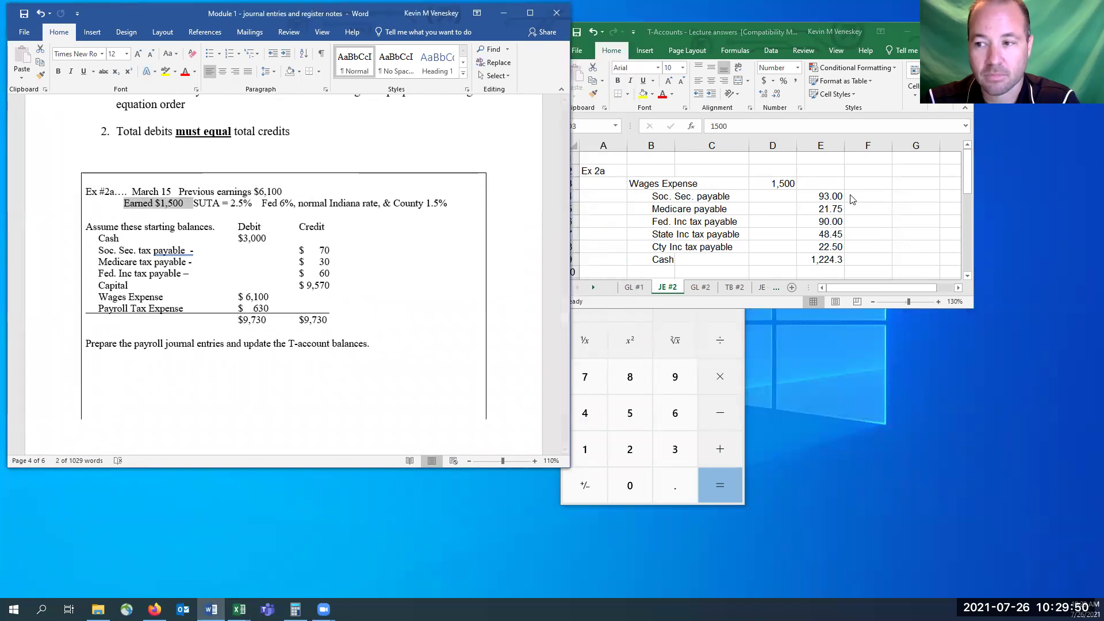
pyautogui.click(791, 184)
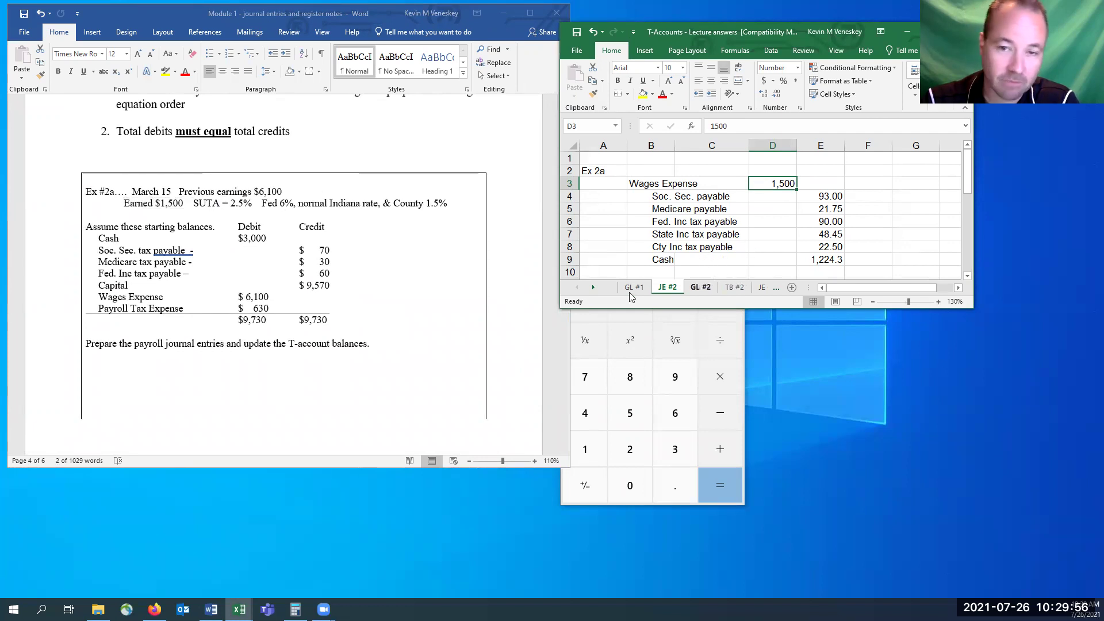
# - View the Wages Expense posting in the 500 T-account on the GL #2 sheet and return to the JE #2 sheet
pyautogui.click(700, 287)
pyautogui.moveTo(864, 293); pyautogui.dragTo(915, 288)
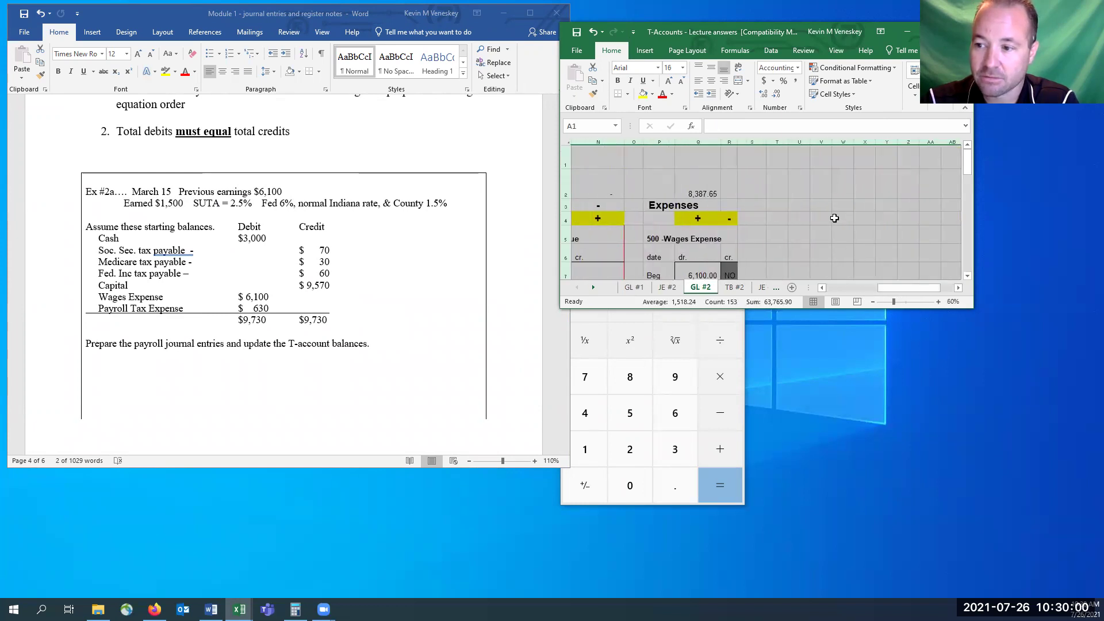
pyautogui.scroll(-1, 771, 253)
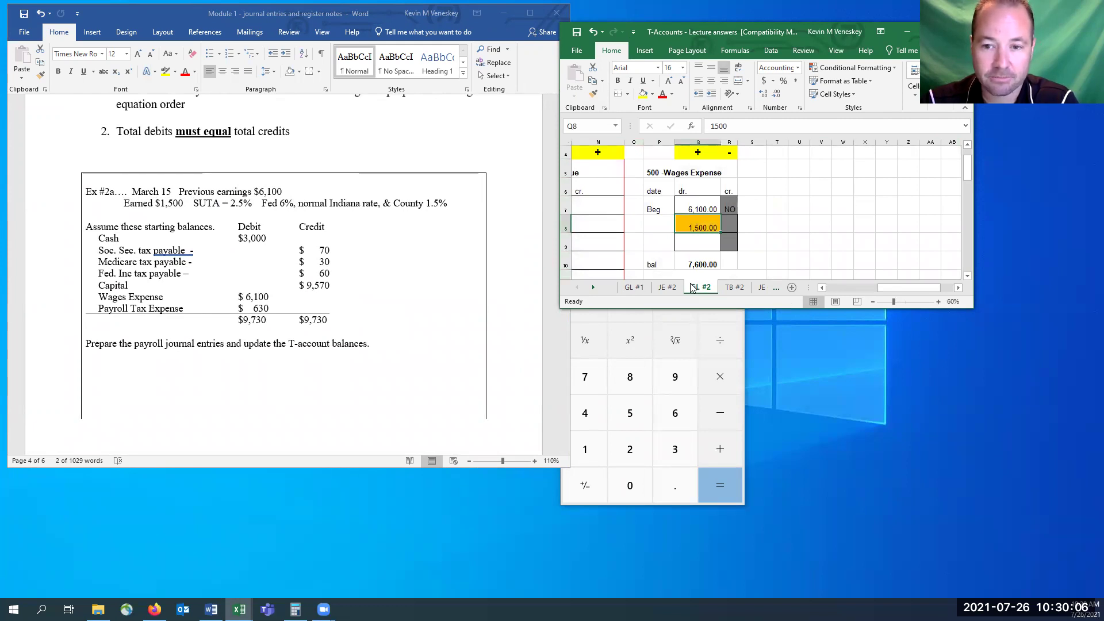
pyautogui.click(665, 289)
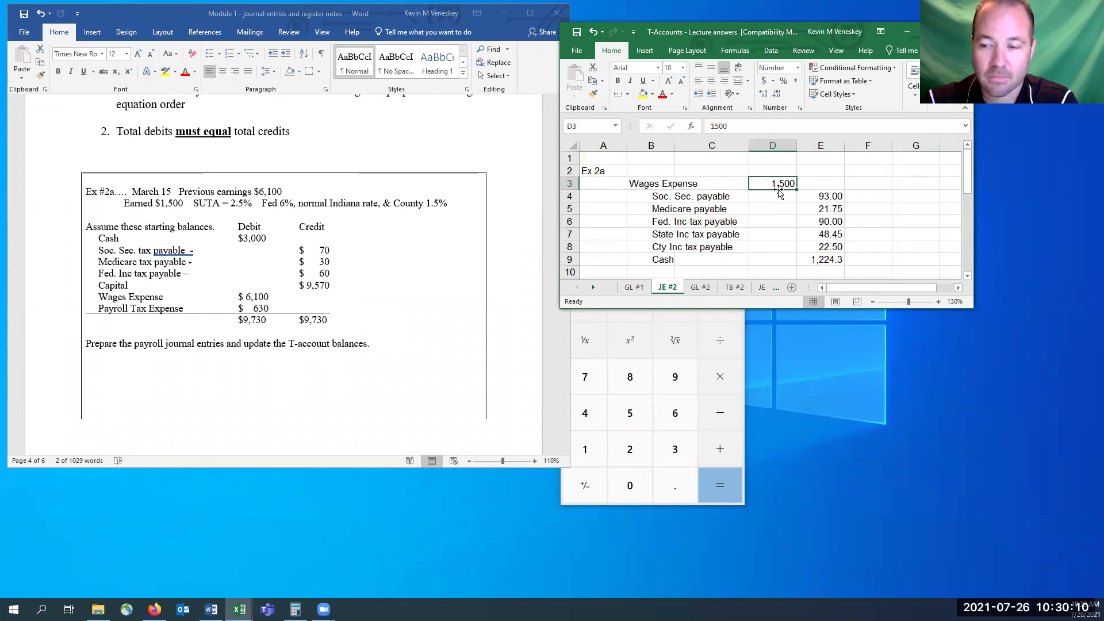
# - Inspect the Soc. Sec. payable formula and compare the payable lines with the Fed 6% and County 1.5% rates in the notes
pyautogui.click(823, 196)
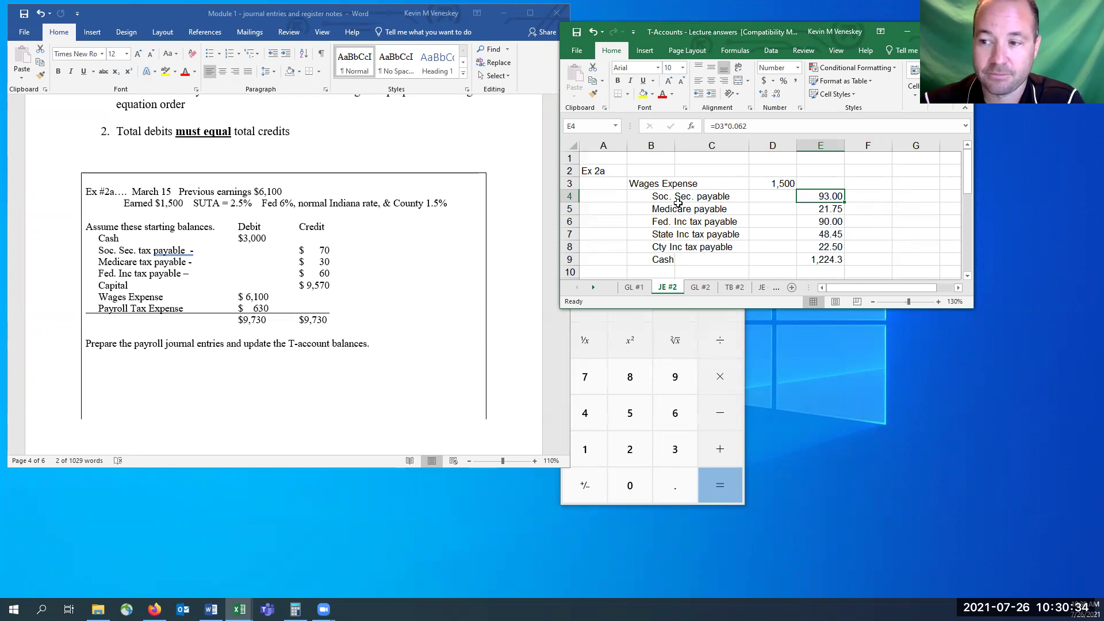
pyautogui.moveTo(661, 198); pyautogui.dragTo(661, 248)
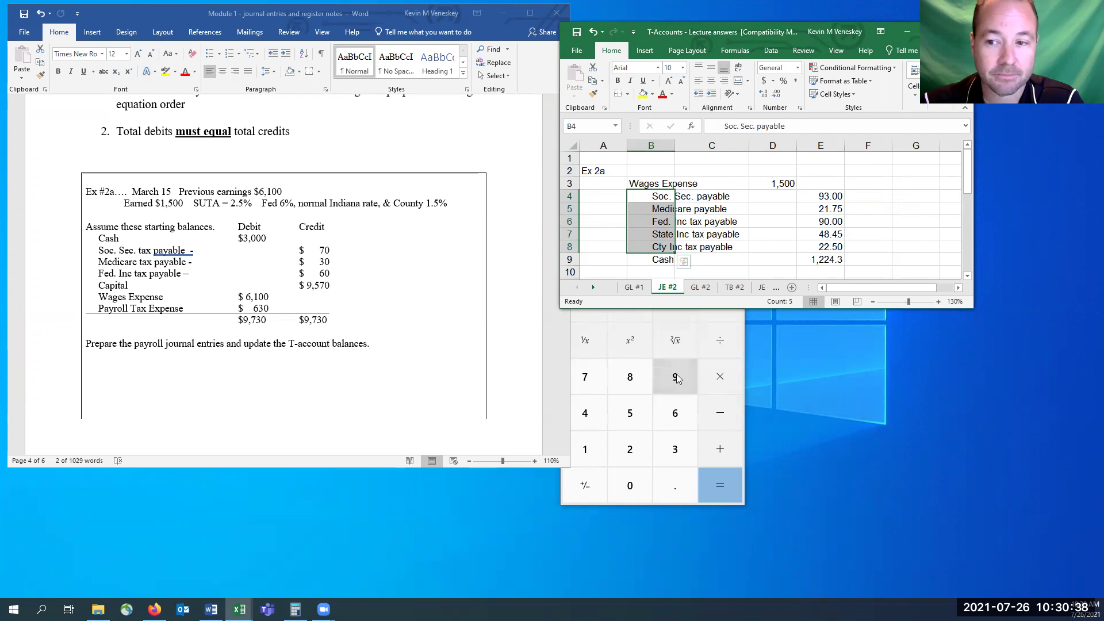
pyautogui.hotkey('alt', 'Tab')
pyautogui.moveTo(269, 206); pyautogui.dragTo(292, 208)
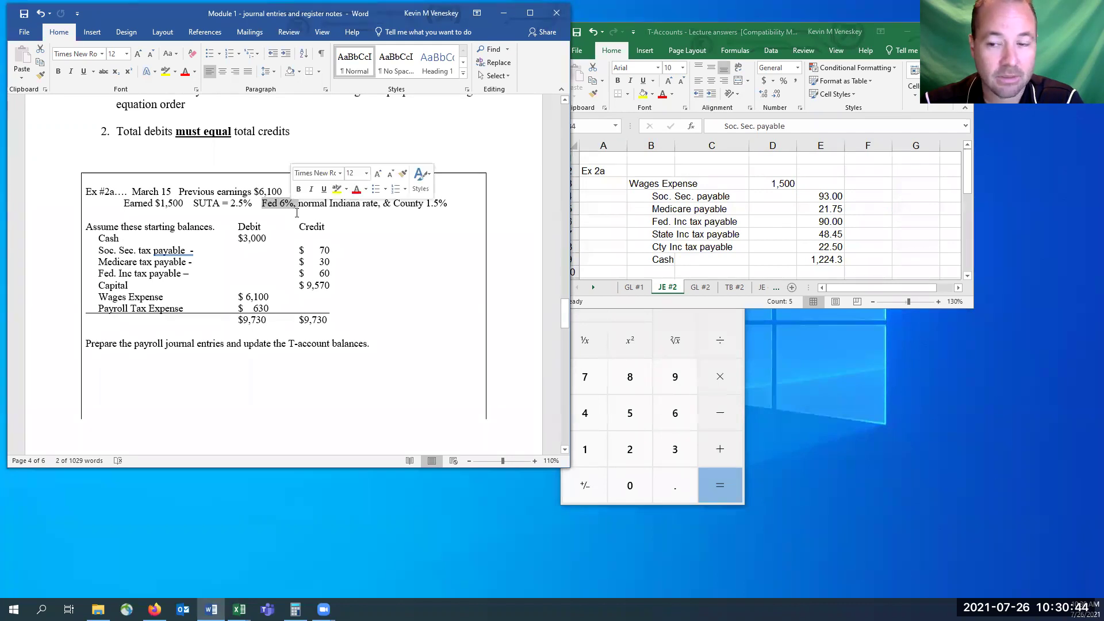
pyautogui.click(337, 273)
pyautogui.moveTo(396, 206); pyautogui.dragTo(448, 206)
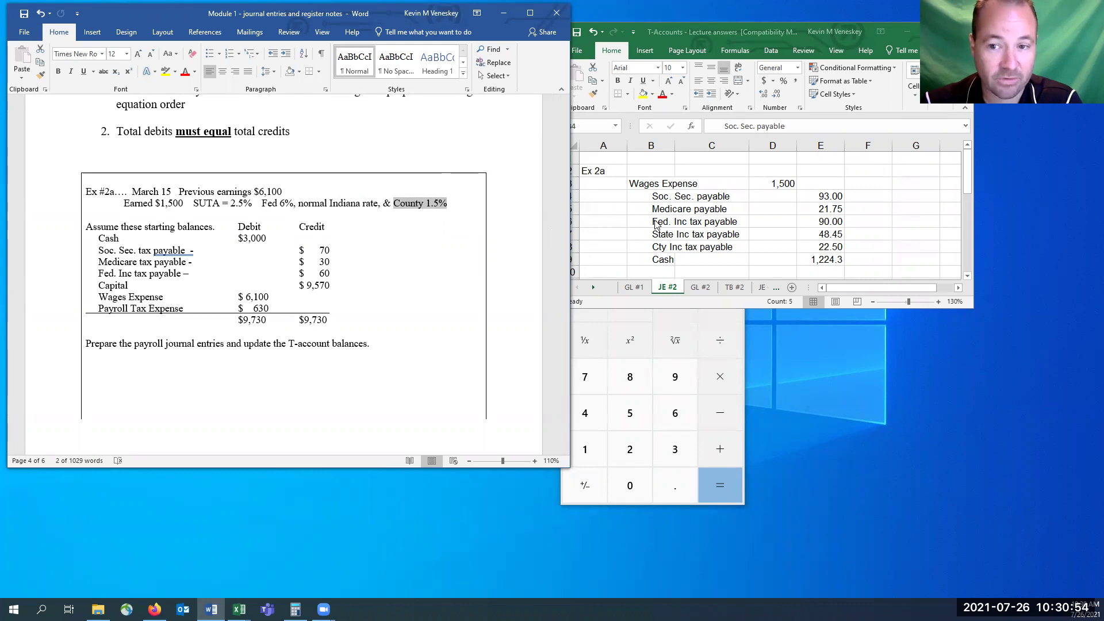
pyautogui.hotkey('alt', 'Tab')
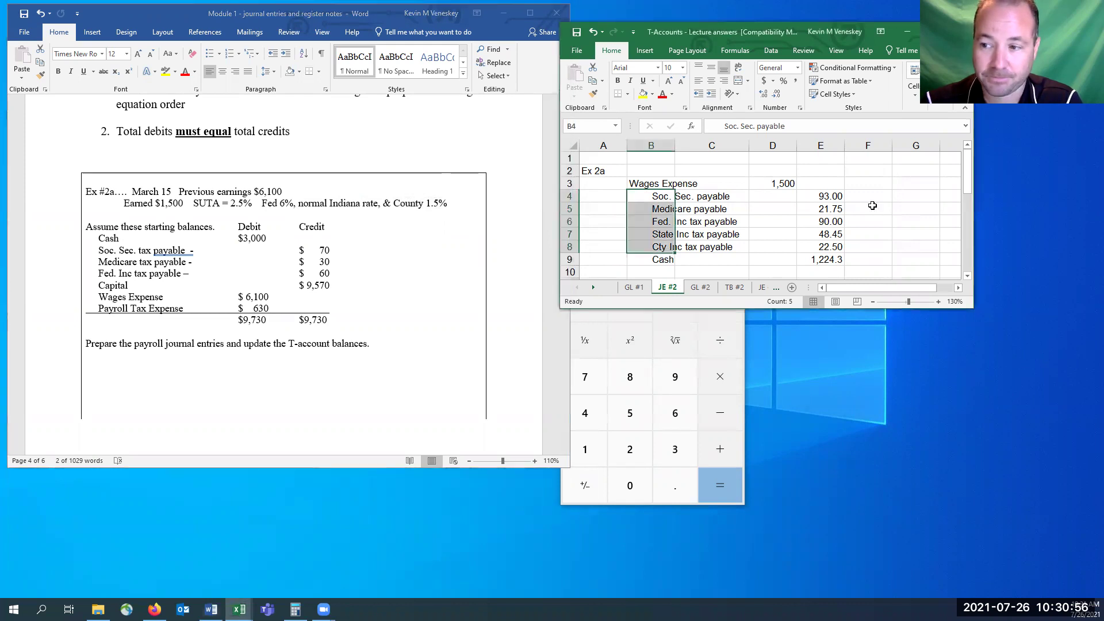
# - View the Cash credit posting from the first payroll entry in the #100 T-account on the GL #2 sheet
pyautogui.click(873, 206)
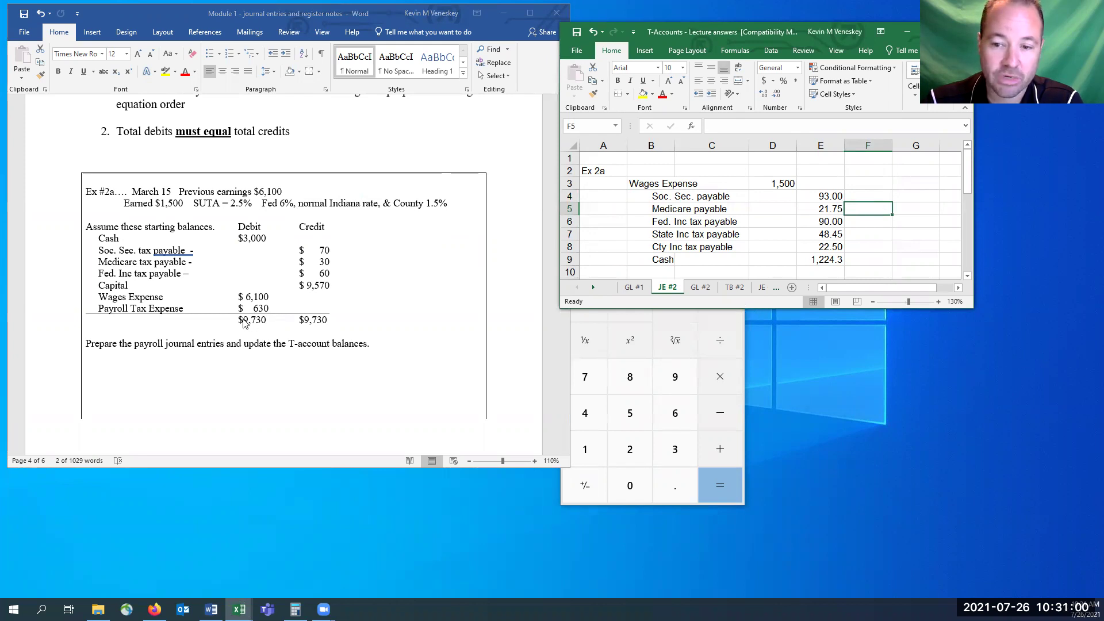
pyautogui.scroll(-1, 243, 324)
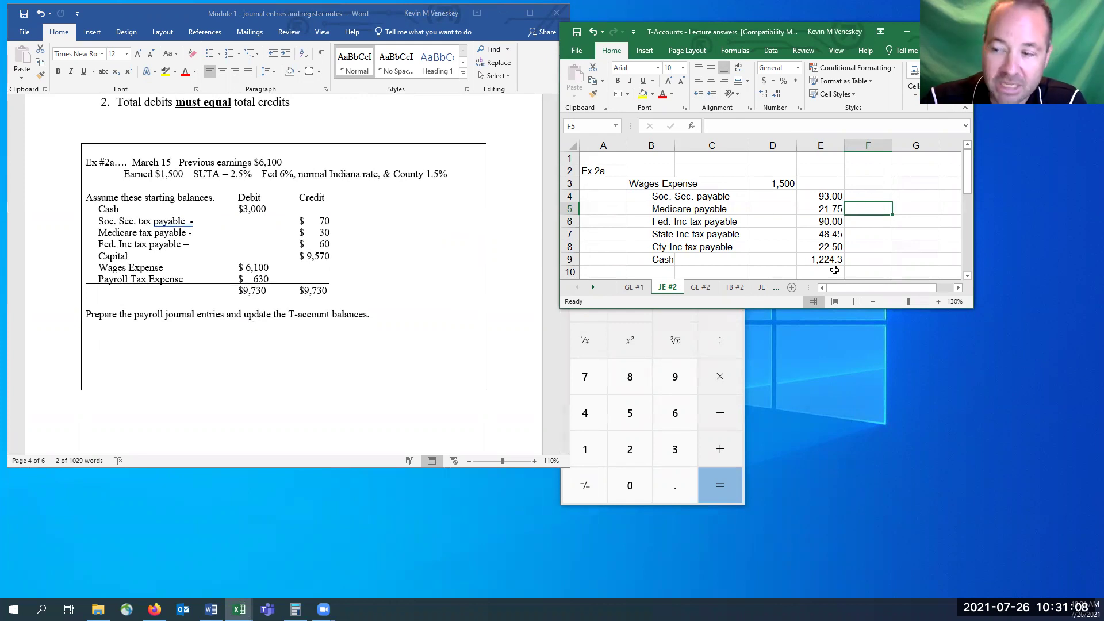
pyautogui.click(699, 288)
pyautogui.keyDown('ctrl'); pyautogui.scroll(-5, 864, 294); pyautogui.keyUp('ctrl')
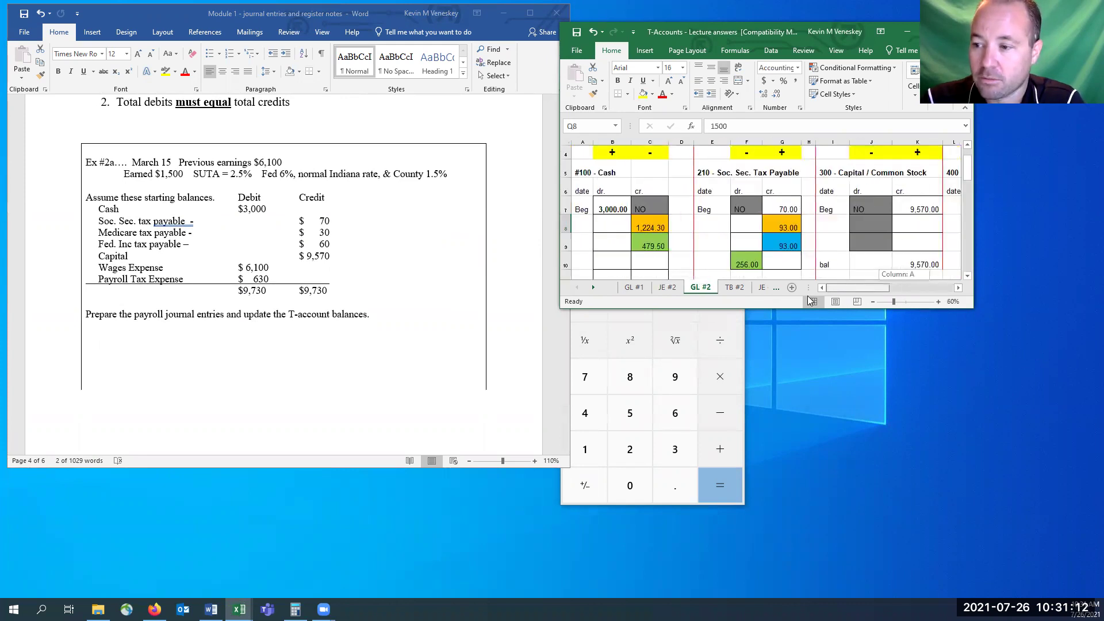
pyautogui.click(647, 230)
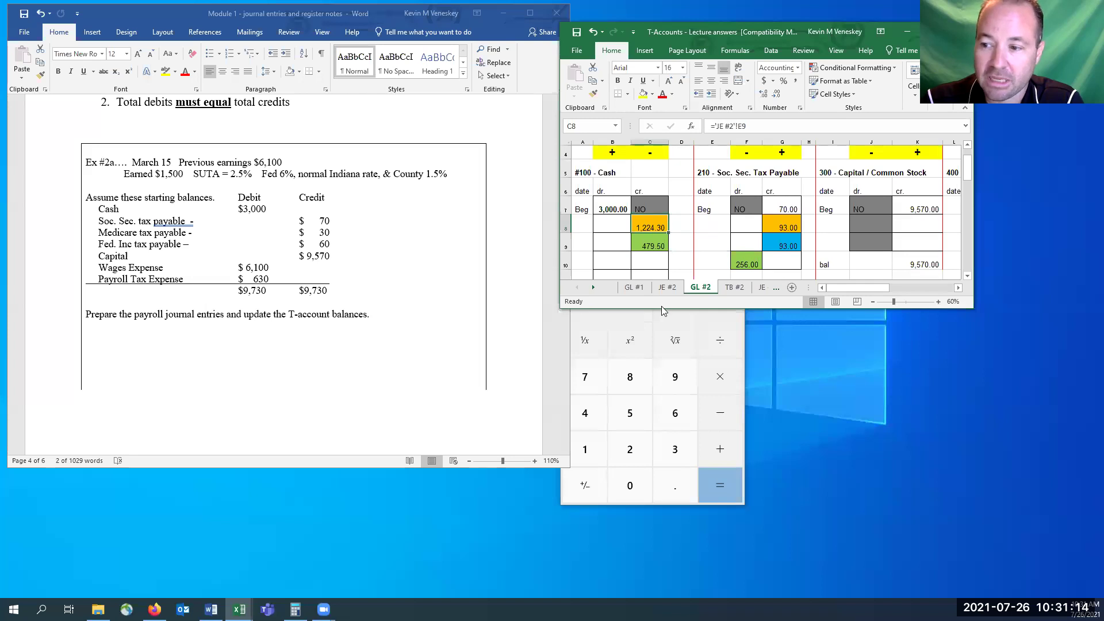
# - Shorten the workbook window to hide the second-entry postings and inspect the linked credit in the 210 Soc. Sec. Tax Payable T-account
pyautogui.moveTo(660, 310); pyautogui.dragTo(659, 263)
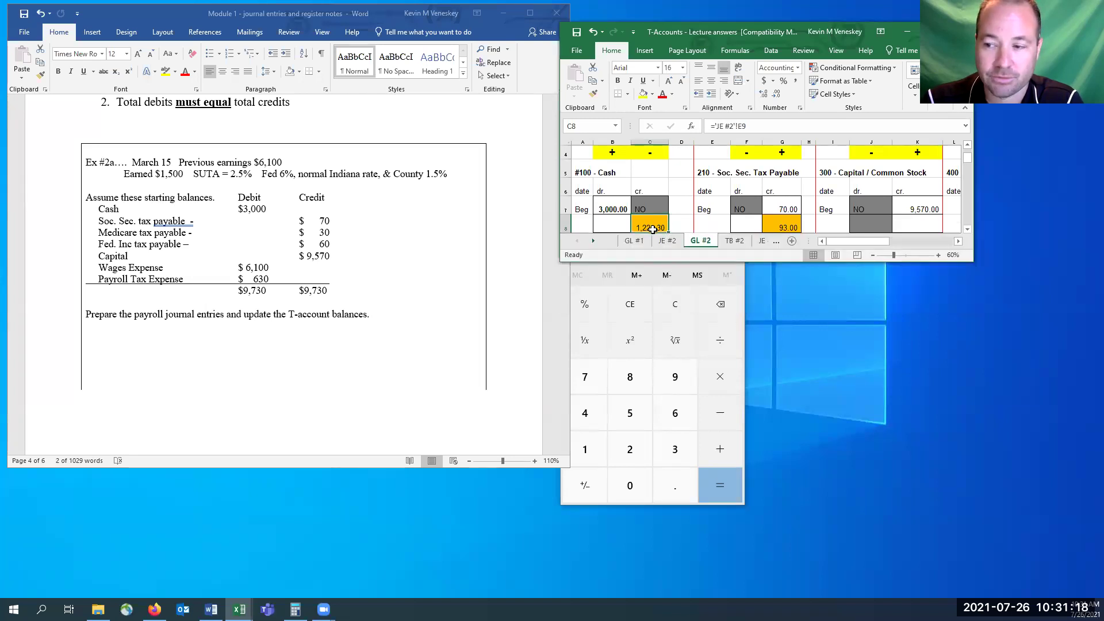
pyautogui.rightClick(653, 230)
pyautogui.click(839, 188)
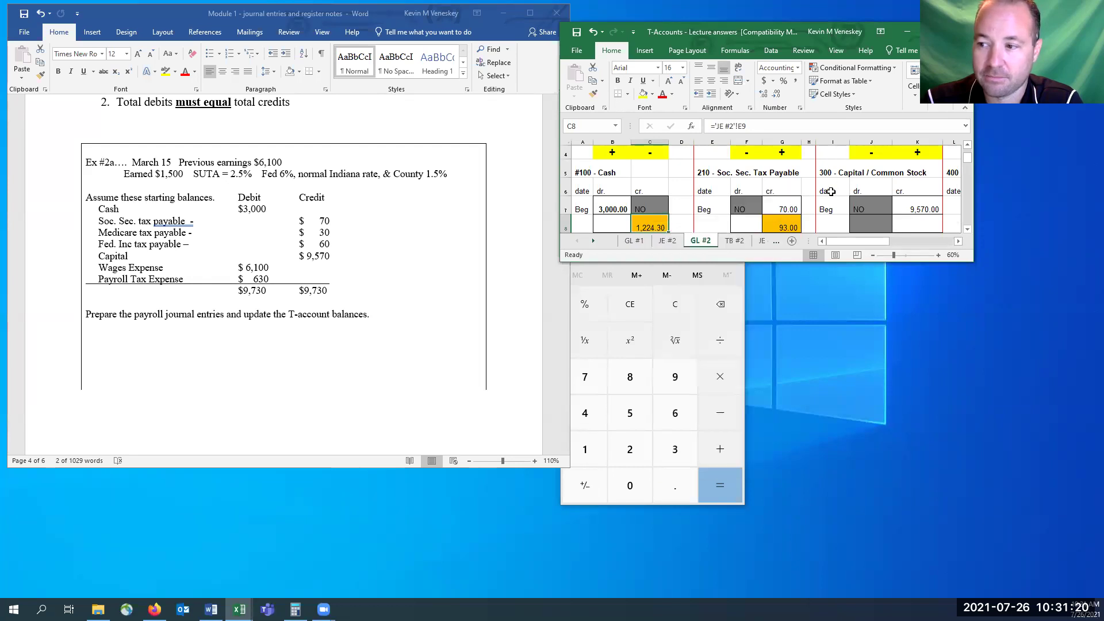
pyautogui.click(787, 224)
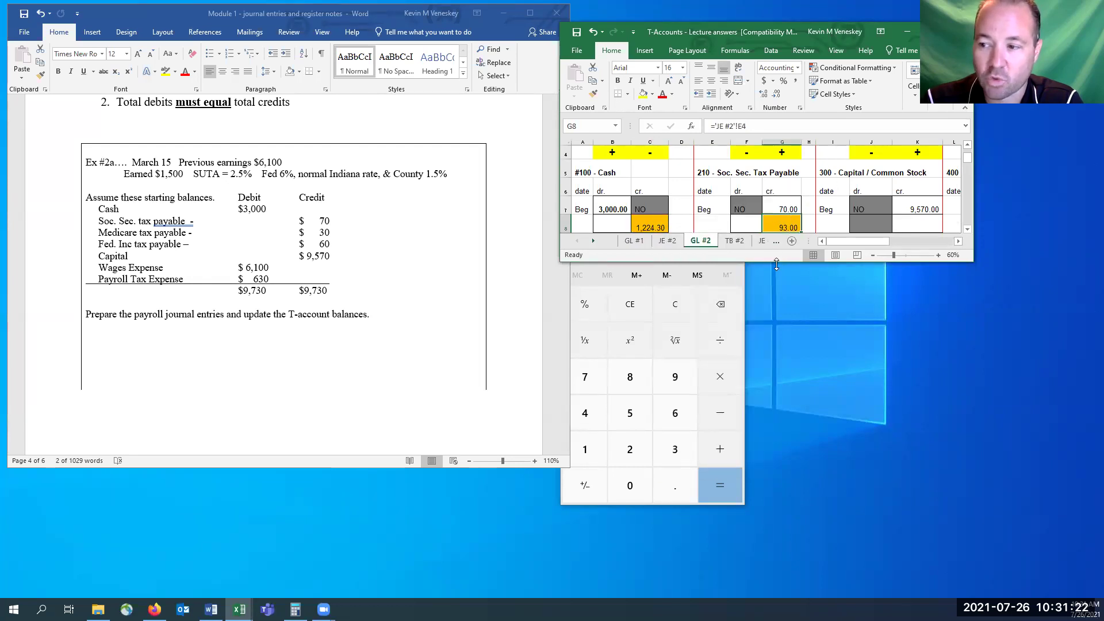
pyautogui.moveTo(777, 263); pyautogui.dragTo(785, 283)
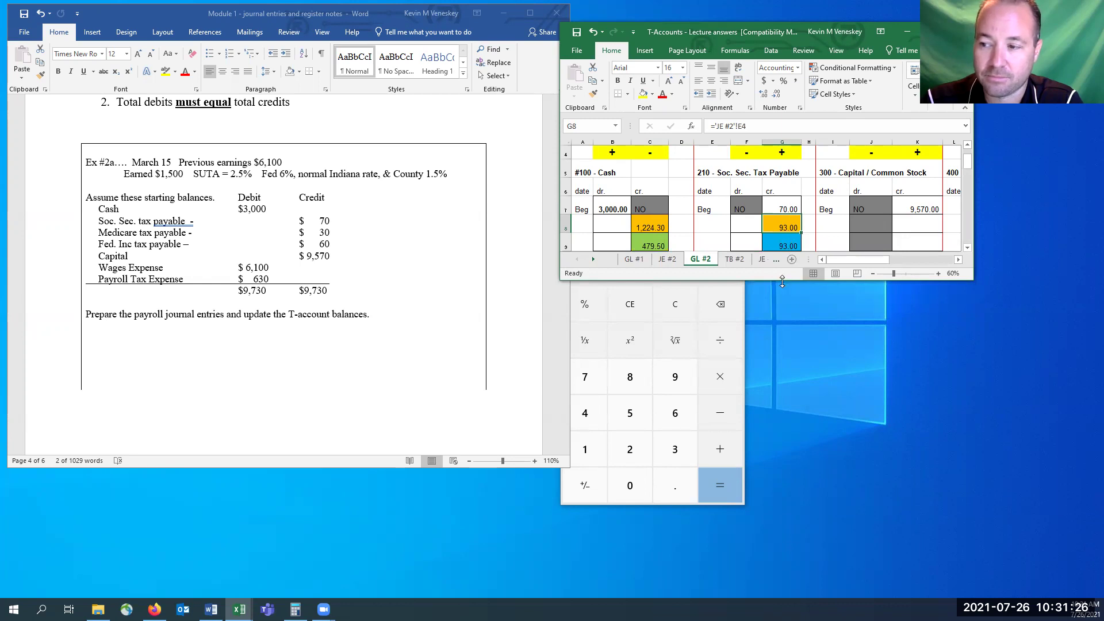
pyautogui.moveTo(786, 263); pyautogui.dragTo(785, 262)
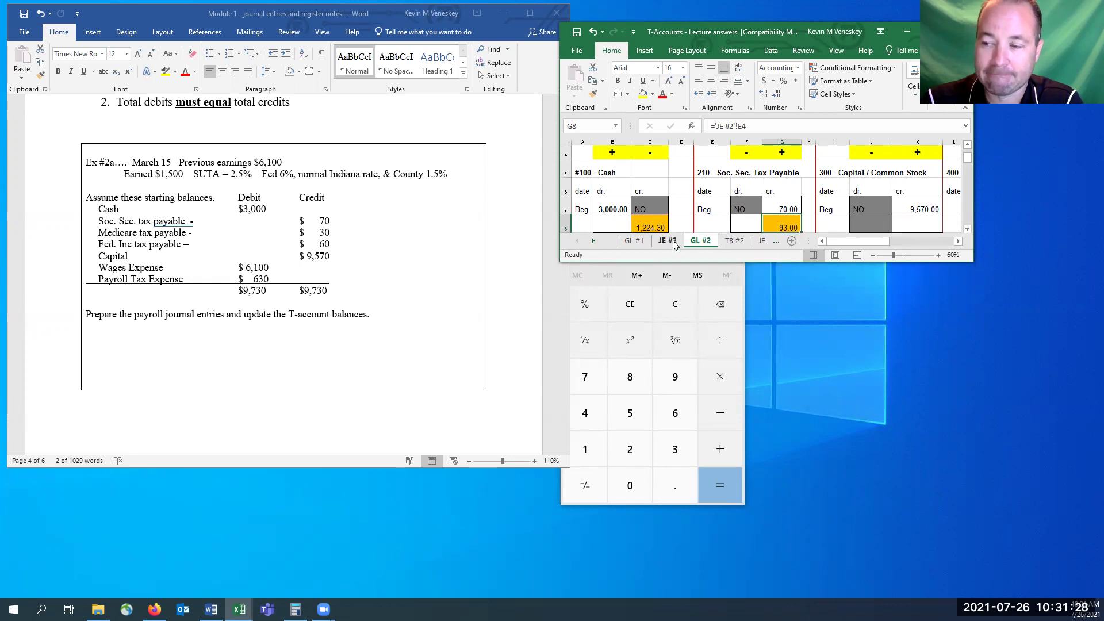
# - Return to the JE #2 sheet, uncover the Payroll Tax Expense entry and enter XYZ?? in cell D11 above its debit
pyautogui.click(668, 240)
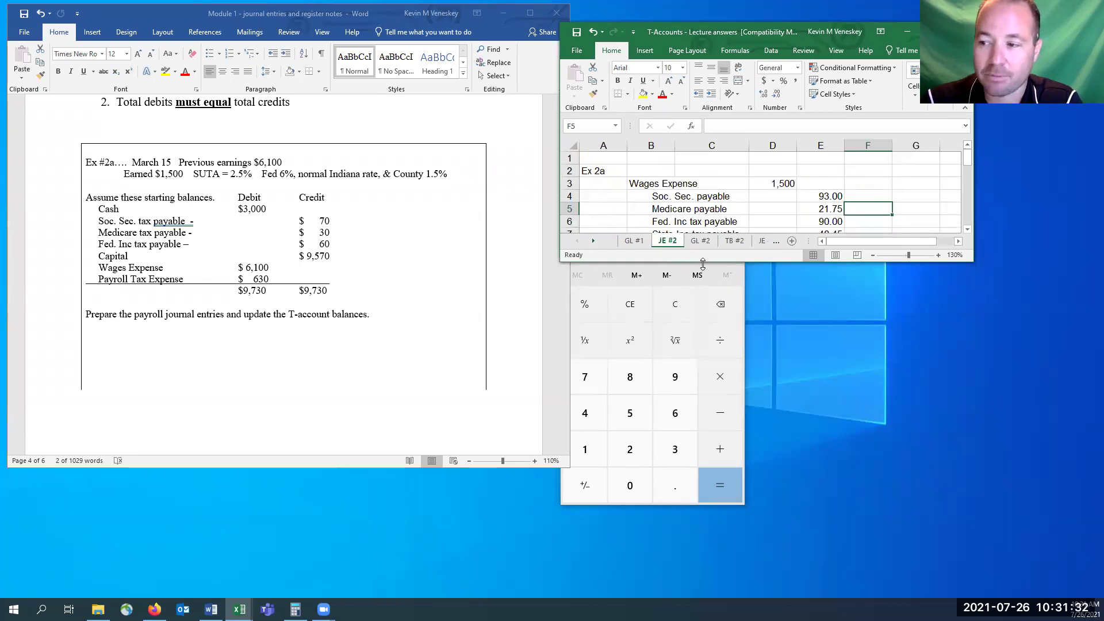
pyautogui.moveTo(703, 263); pyautogui.dragTo(703, 316)
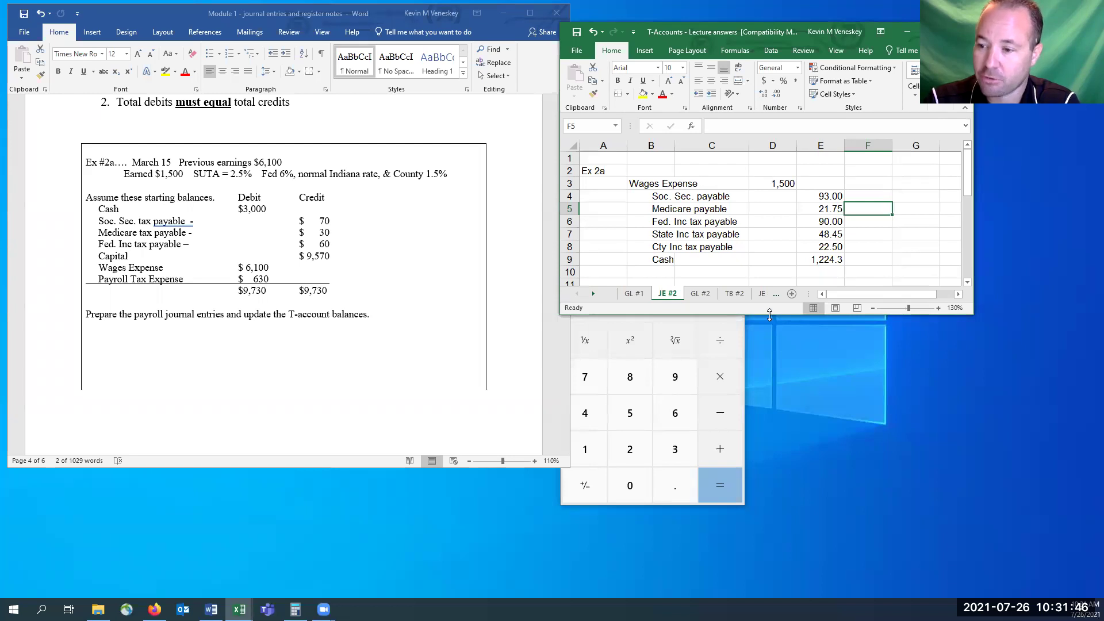
pyautogui.moveTo(770, 314); pyautogui.dragTo(771, 384)
pyautogui.click(779, 286)
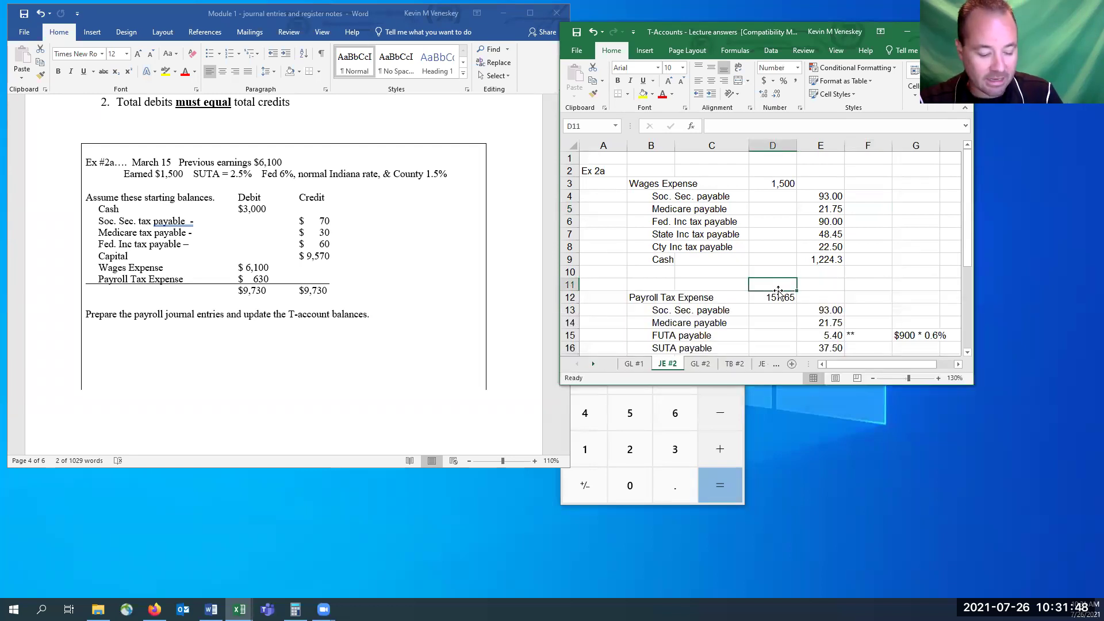
pyautogui.write('XYZ')
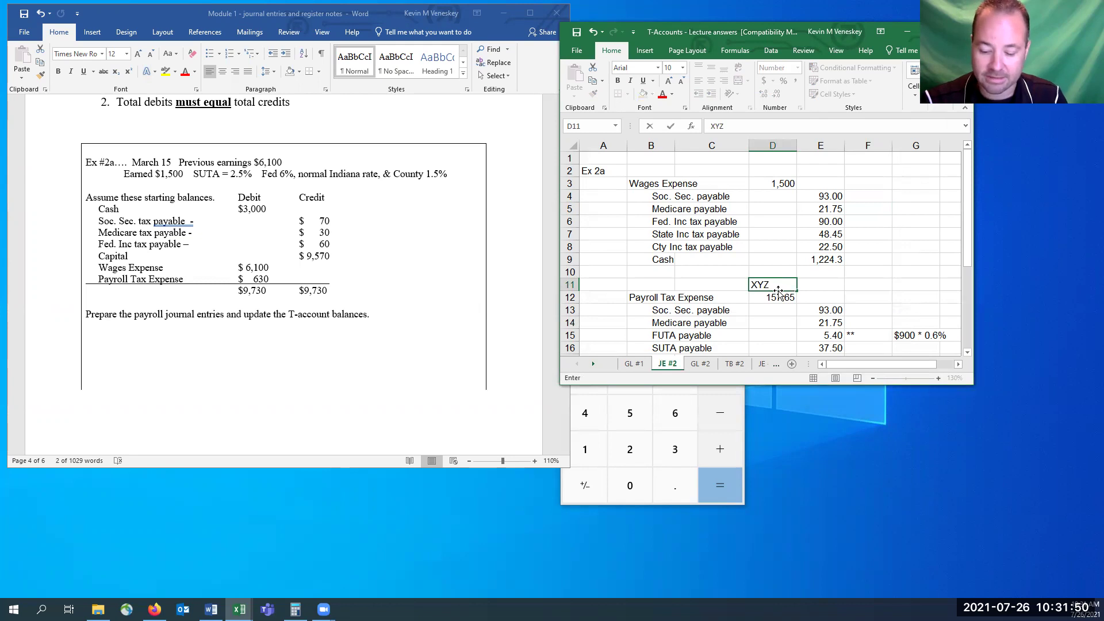
pyautogui.write('??')
pyautogui.press('Return')
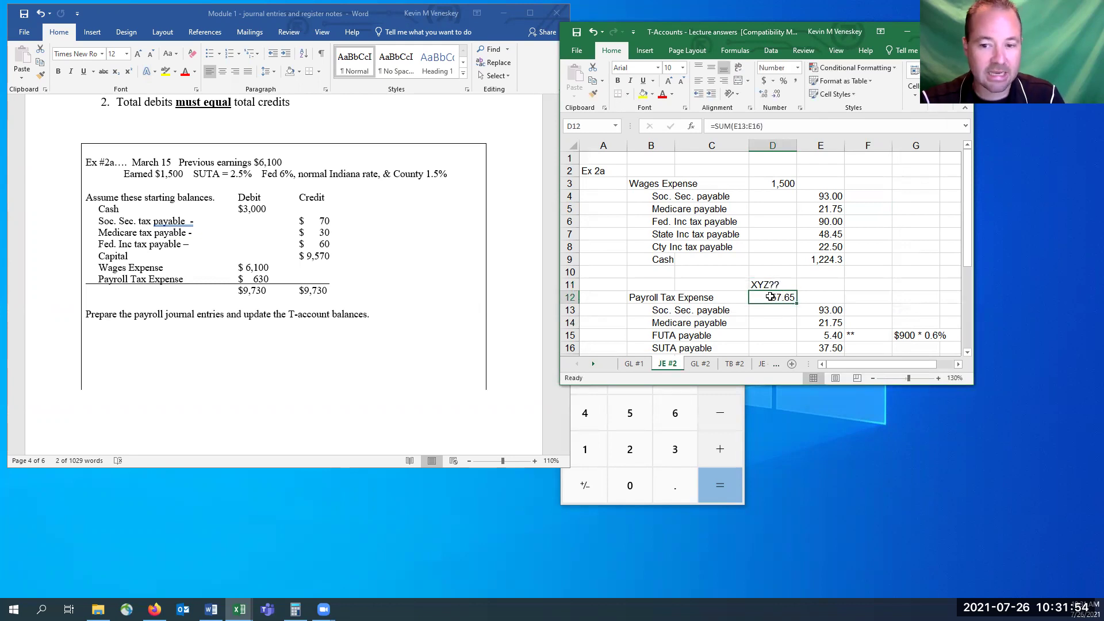
# - Find the JE #2 check figure for the Payroll Tax Expense debit in the Word notes and highlight it
pyautogui.scroll(-3, 352, 363)
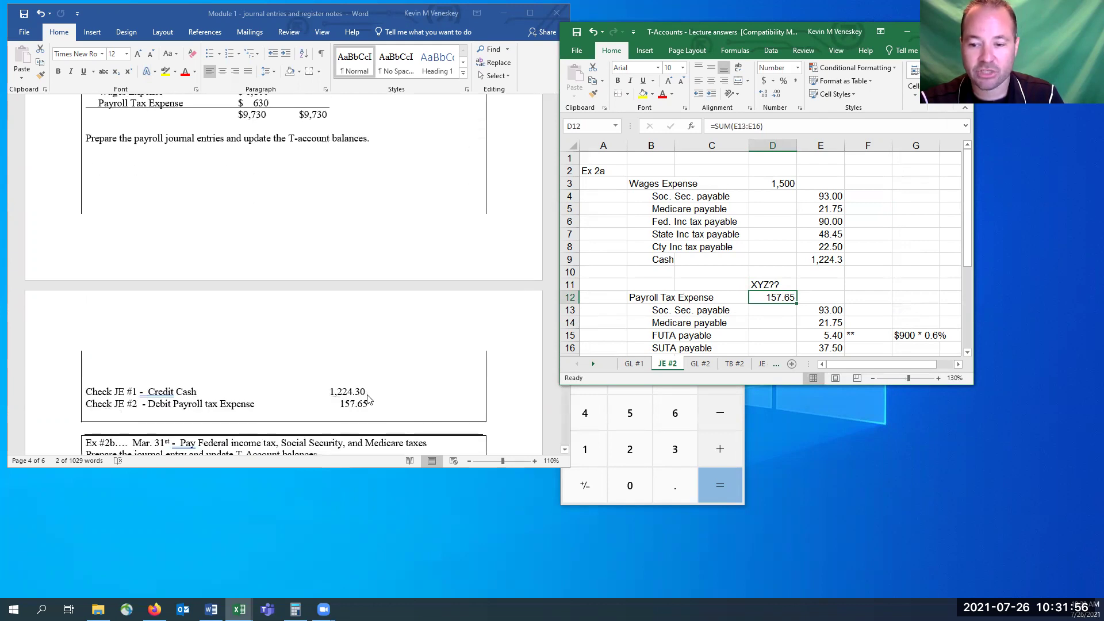
pyautogui.click(376, 400)
pyautogui.moveTo(342, 403); pyautogui.dragTo(331, 404)
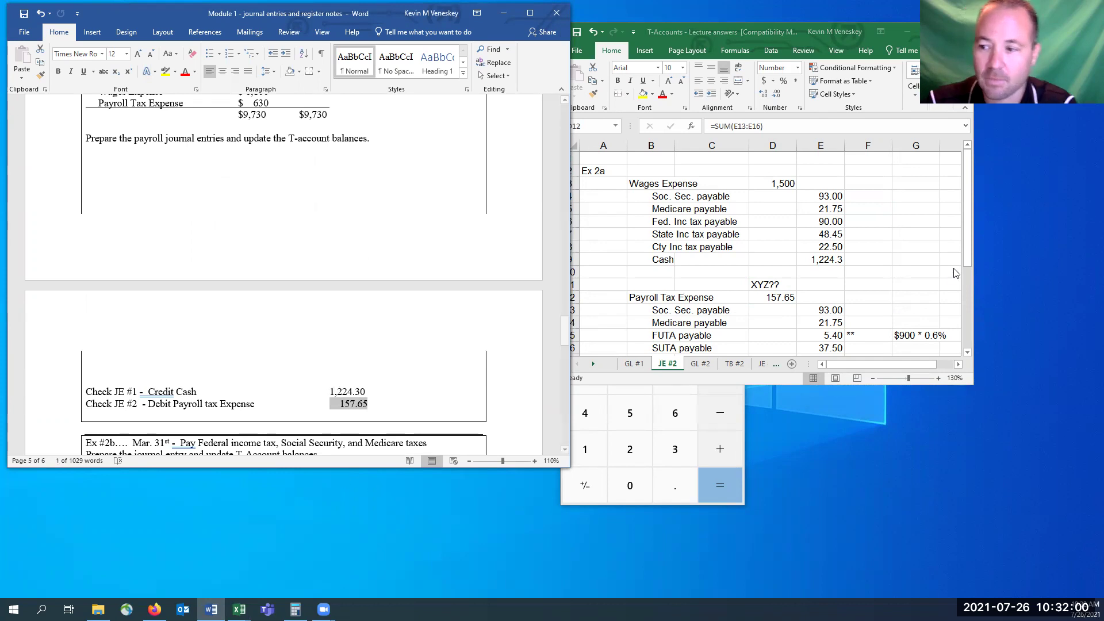
# - Compare the Soc. Sec. and Medicare payable amounts in the Wages Expense entry with those in the Payroll Tax Expense entry
pyautogui.click(846, 270)
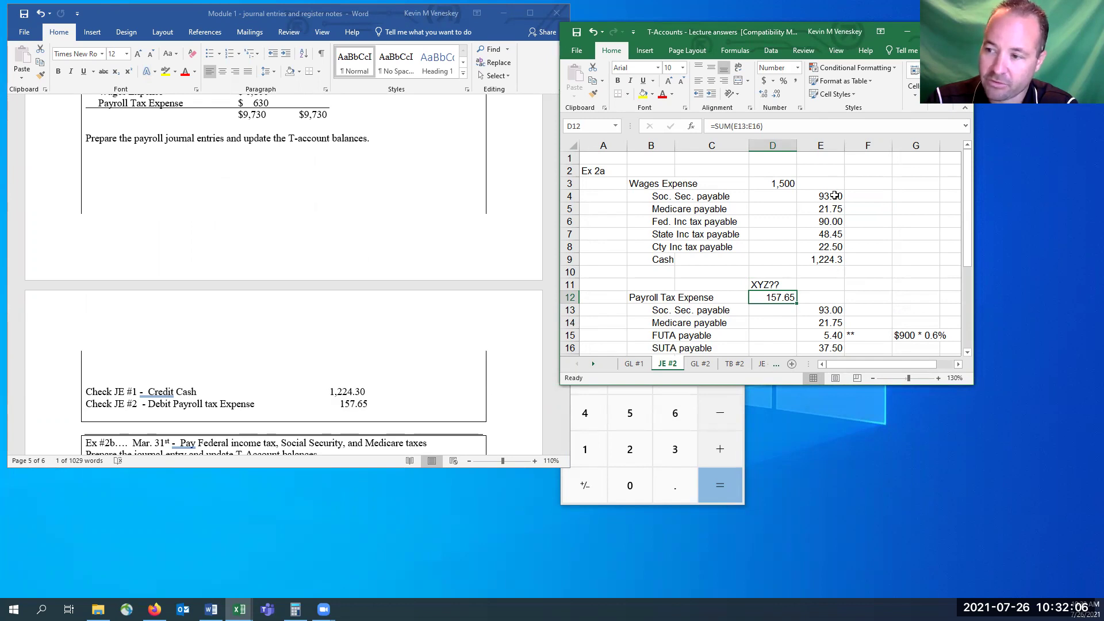
pyautogui.moveTo(835, 196); pyautogui.dragTo(834, 209)
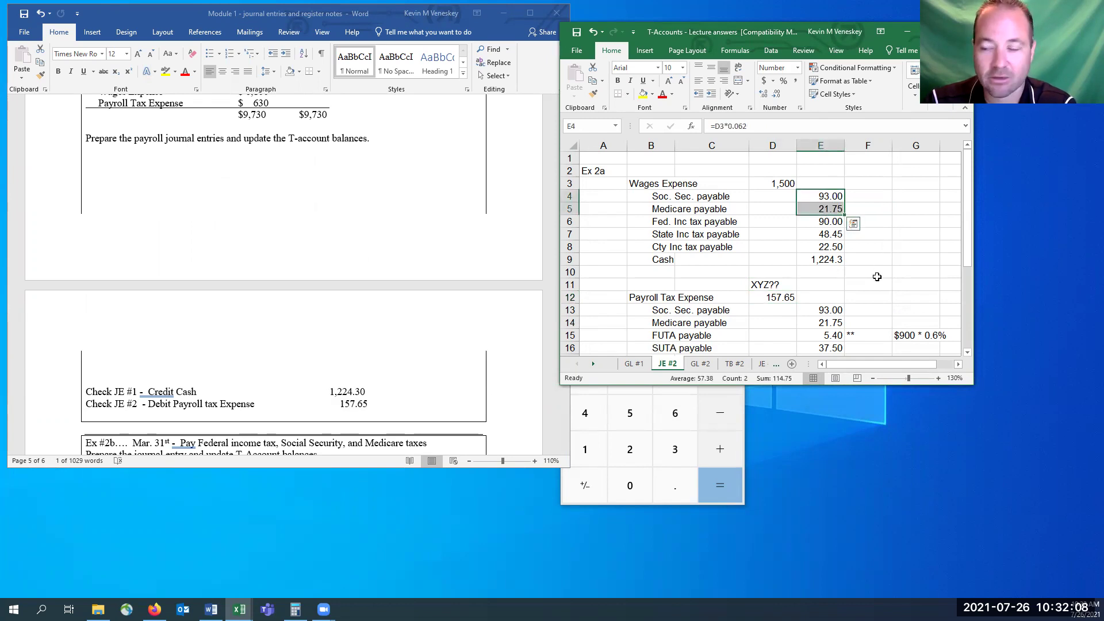
pyautogui.moveTo(832, 311); pyautogui.dragTo(829, 323)
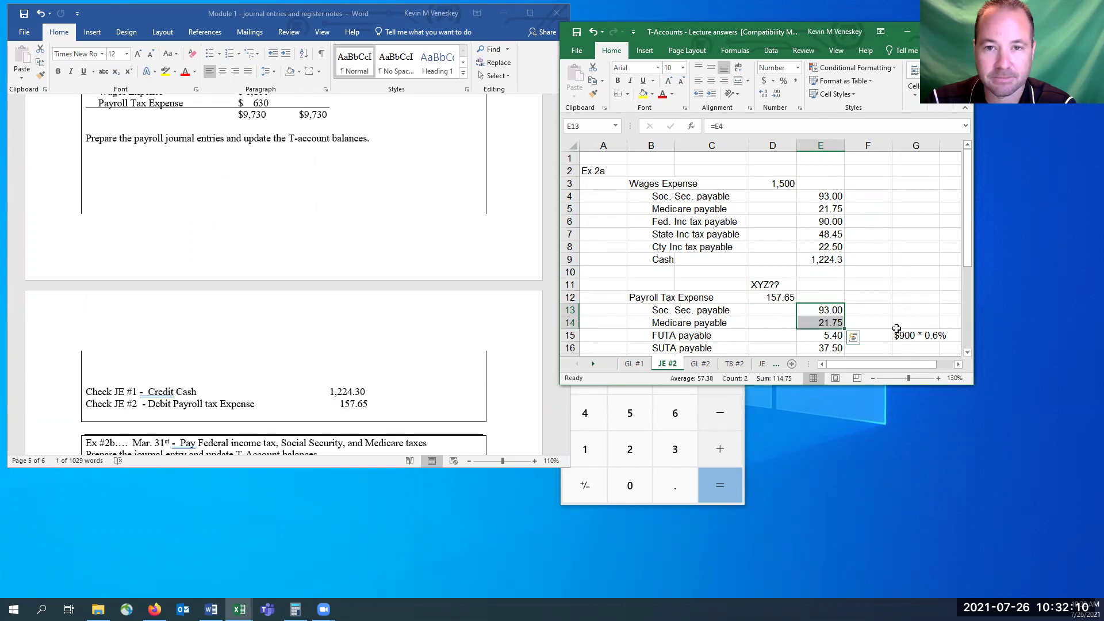
# - Inspect the FUTA payable formula and highlight the Ex #2a previous earnings of $6,100 in the notes
pyautogui.click(830, 334)
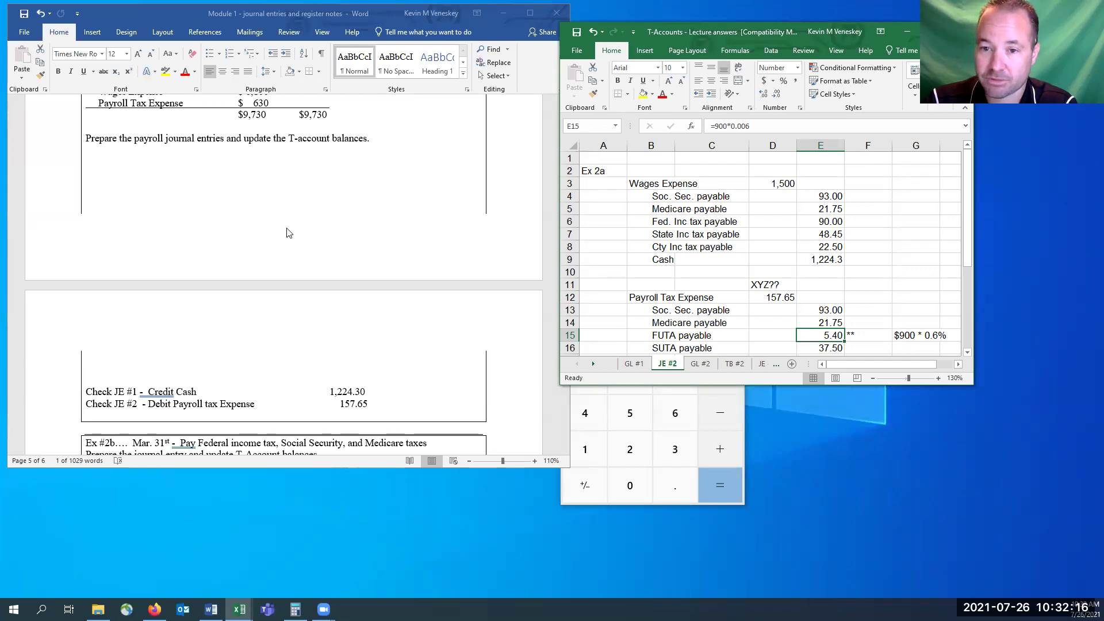
pyautogui.scroll(3, 290, 231)
pyautogui.scroll(4, 289, 231)
pyautogui.click(266, 216)
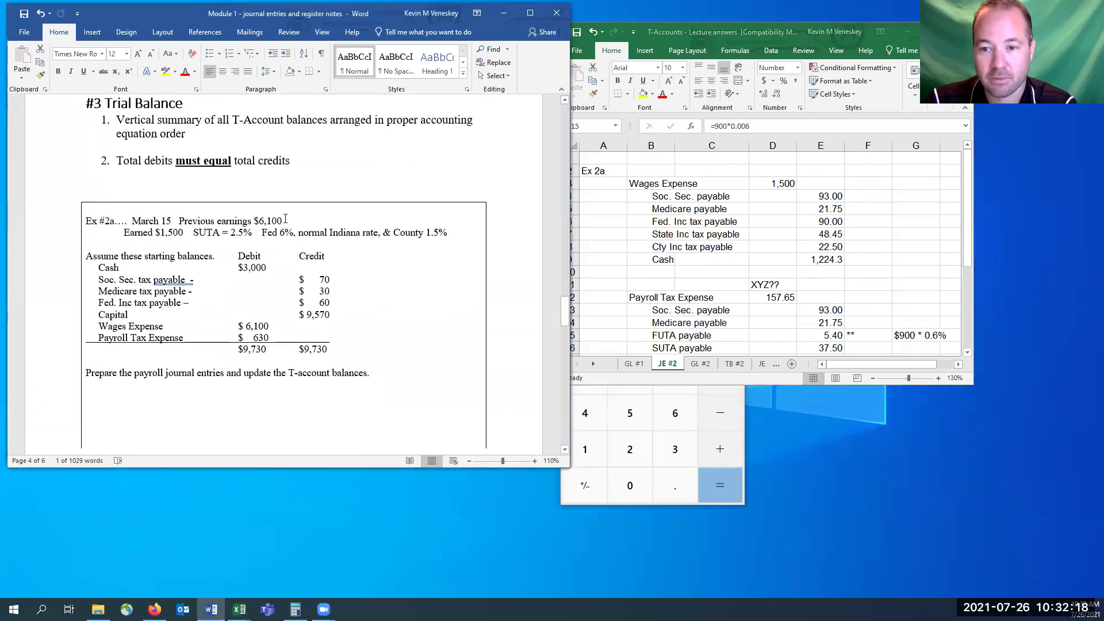
pyautogui.moveTo(266, 216); pyautogui.dragTo(253, 221)
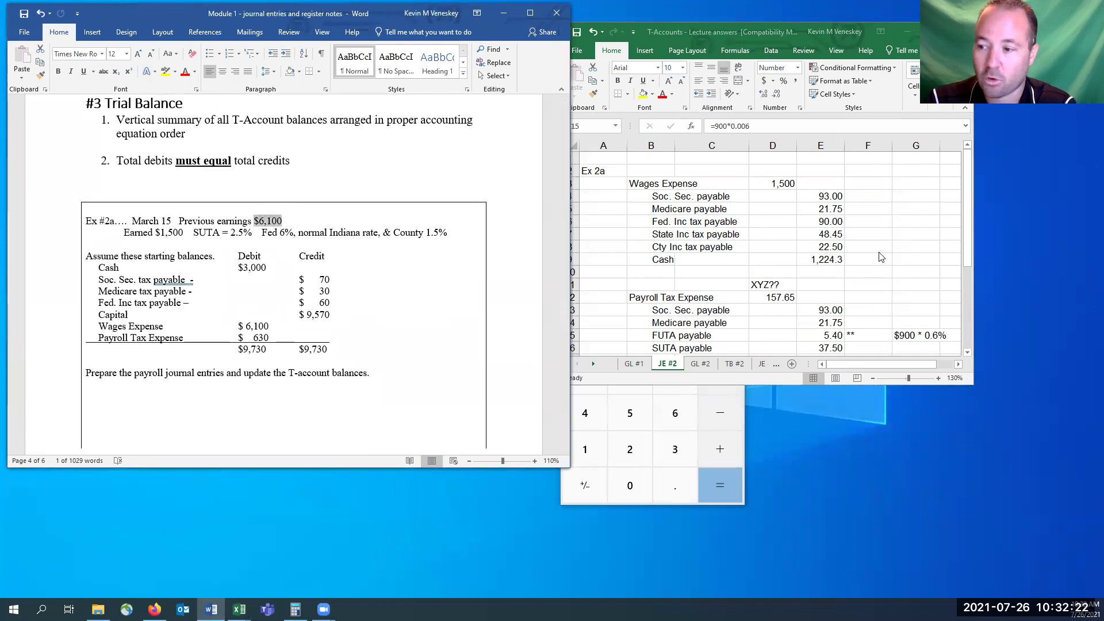
# - Enlarge the workbook window and read the Step 1 and Step 2 notes on how much wage is left under the cap
pyautogui.moveTo(771, 385); pyautogui.dragTo(776, 434)
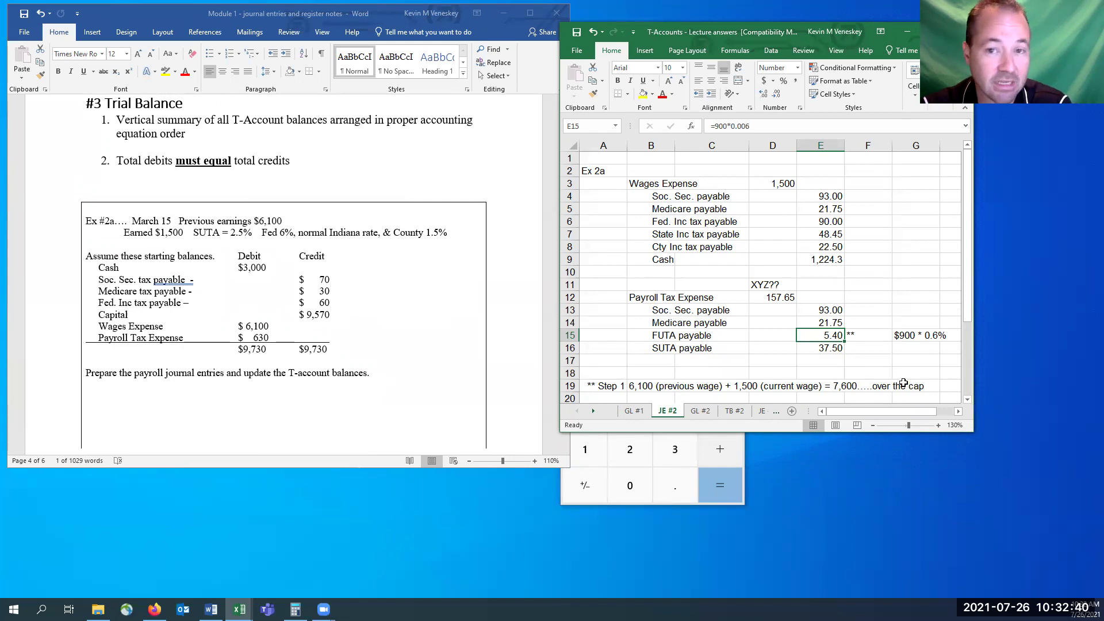
pyautogui.click(822, 361)
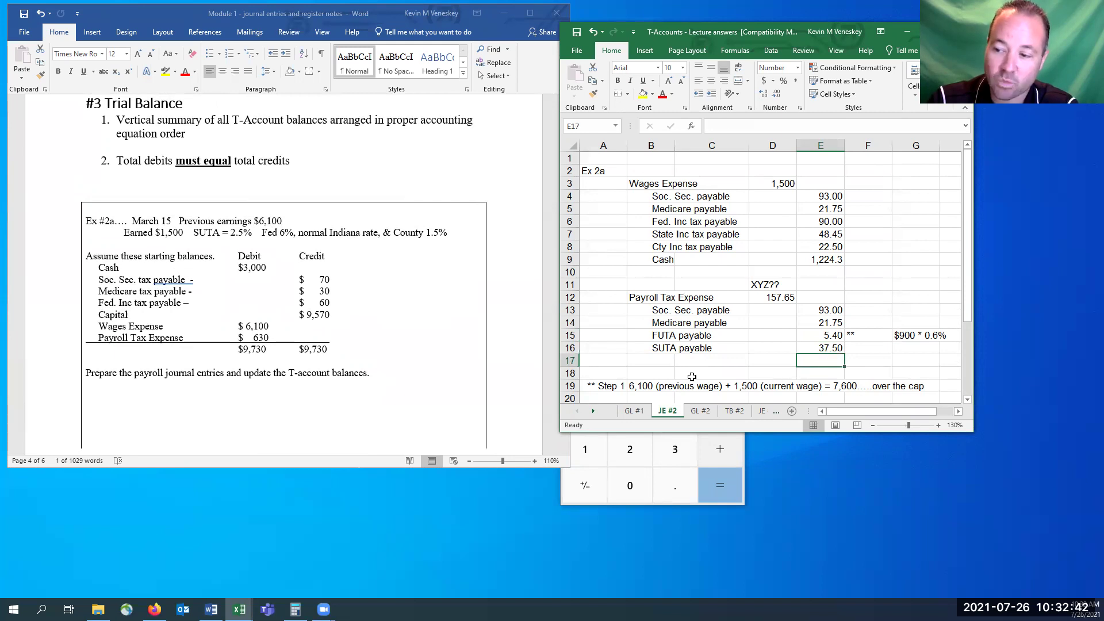
pyautogui.click(658, 384)
pyautogui.moveTo(723, 380); pyautogui.dragTo(932, 391)
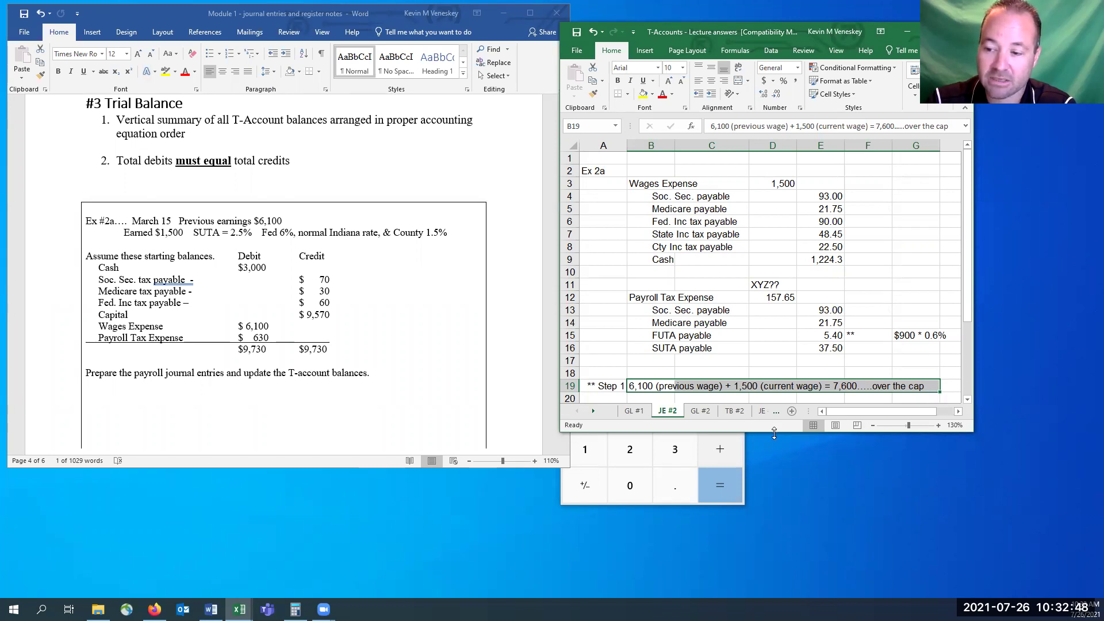
pyautogui.moveTo(774, 433); pyautogui.dragTo(774, 465)
pyautogui.click(633, 412)
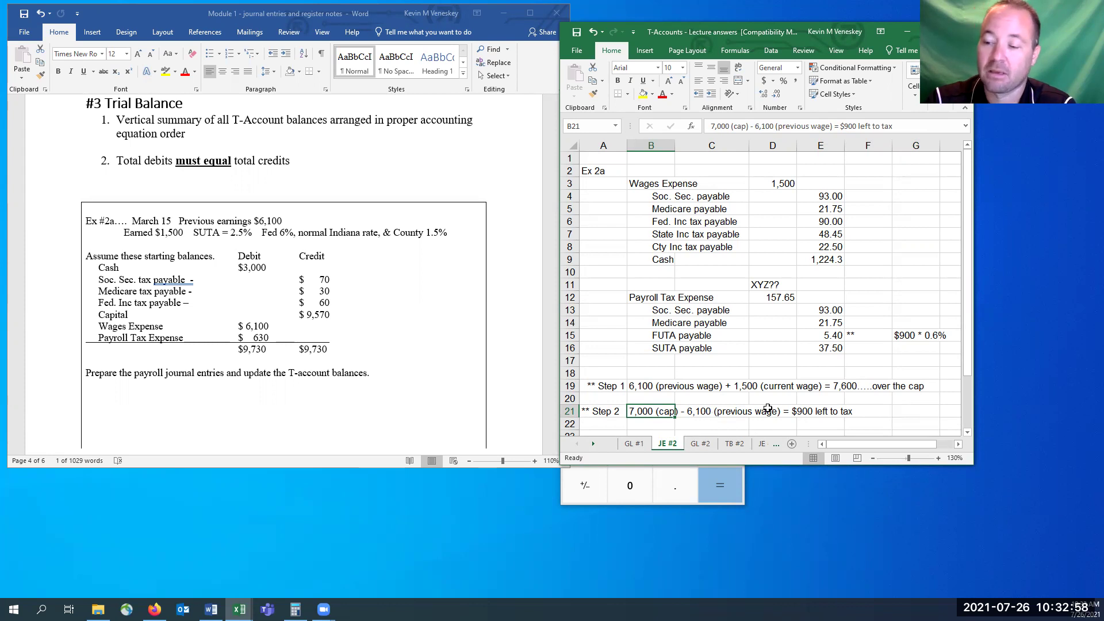
pyautogui.moveTo(796, 409); pyautogui.dragTo(868, 410)
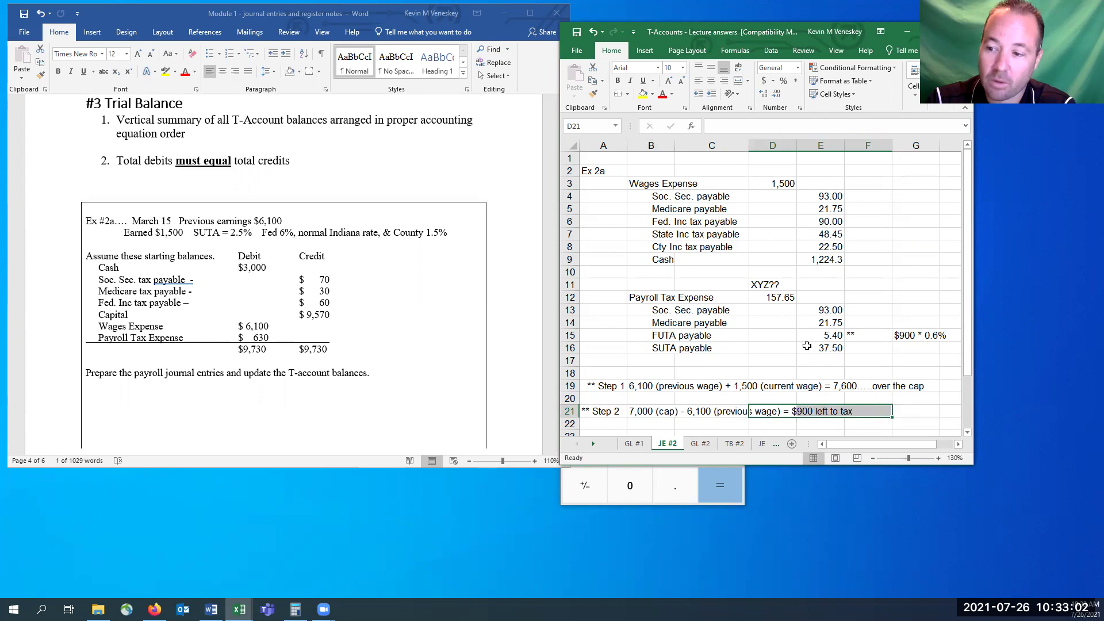
# - Compare the FUTA payable formula with the $900 * 0.6% note beside it
pyautogui.click(826, 337)
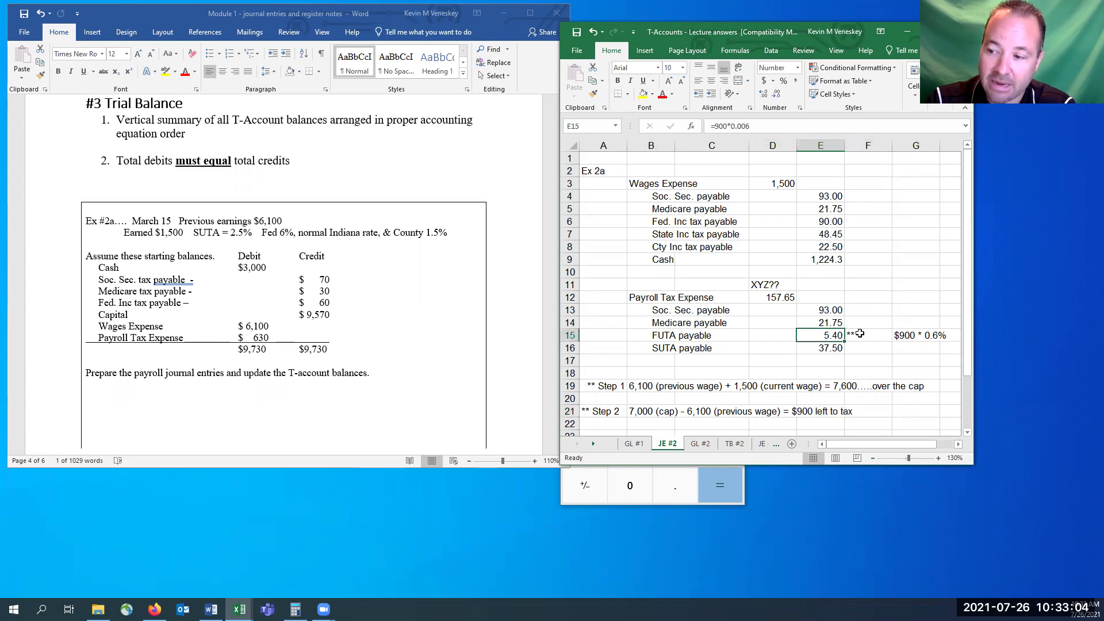
pyautogui.moveTo(860, 334); pyautogui.dragTo(916, 332)
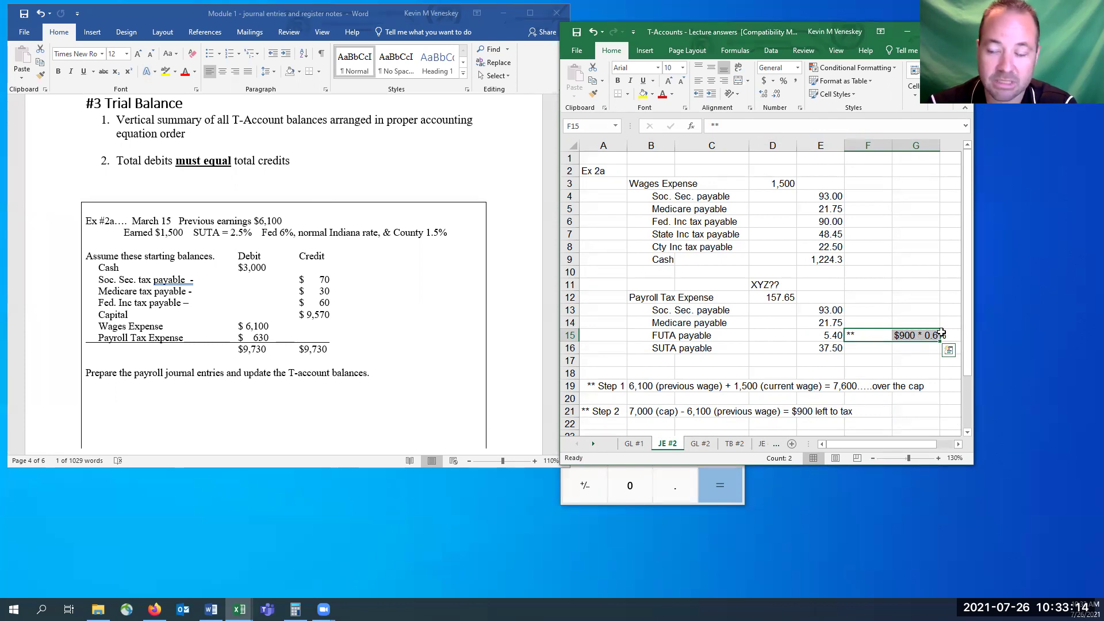
pyautogui.click(832, 337)
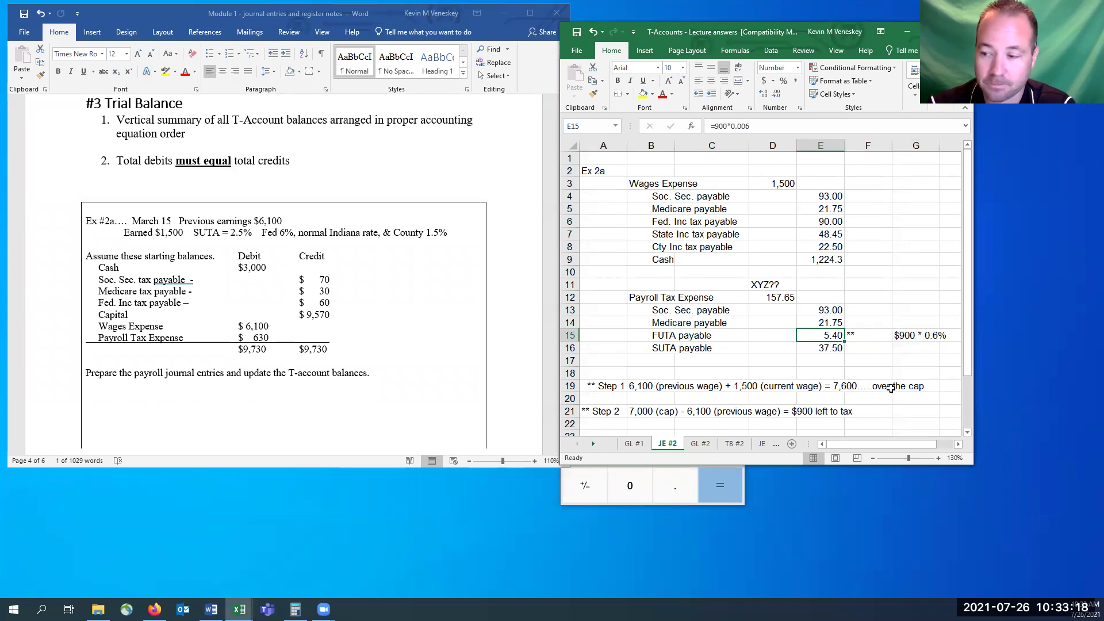
# - Examine the SUTA payable formula and its Wages Expense reference together with the Step 1 cap note, leaving the formula as it is
pyautogui.click(834, 349)
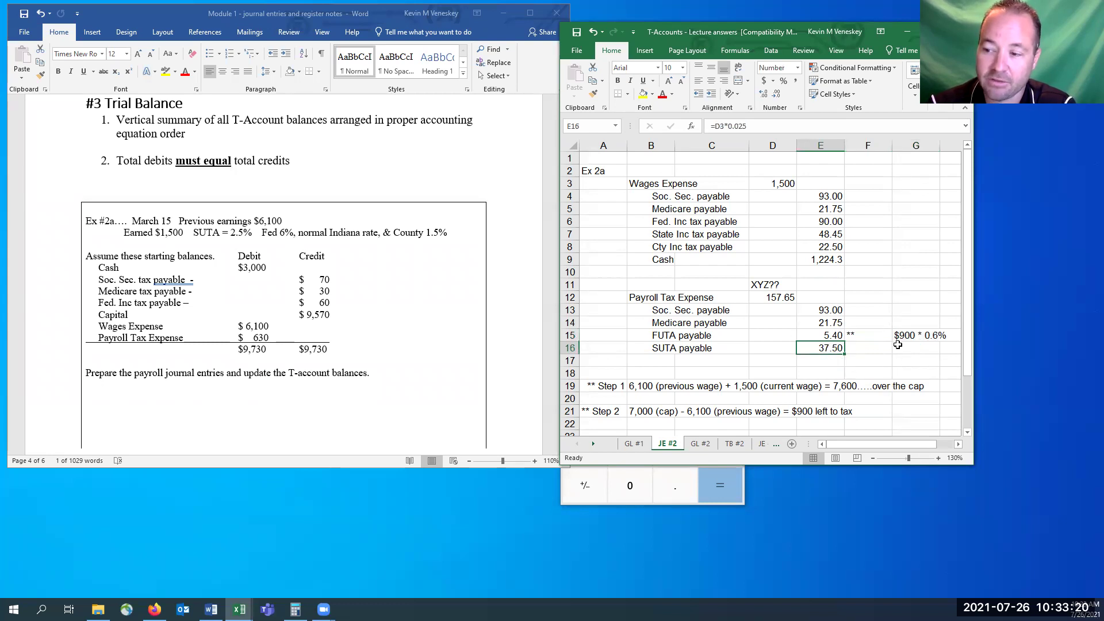
pyautogui.moveTo(645, 386); pyautogui.dragTo(847, 385)
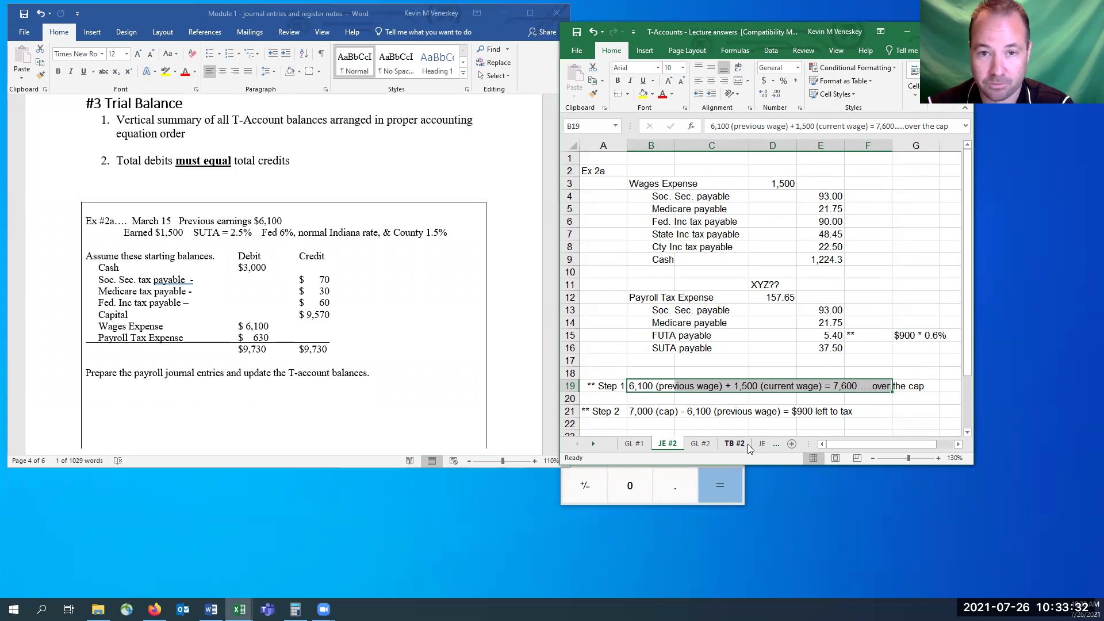
pyautogui.click(819, 348)
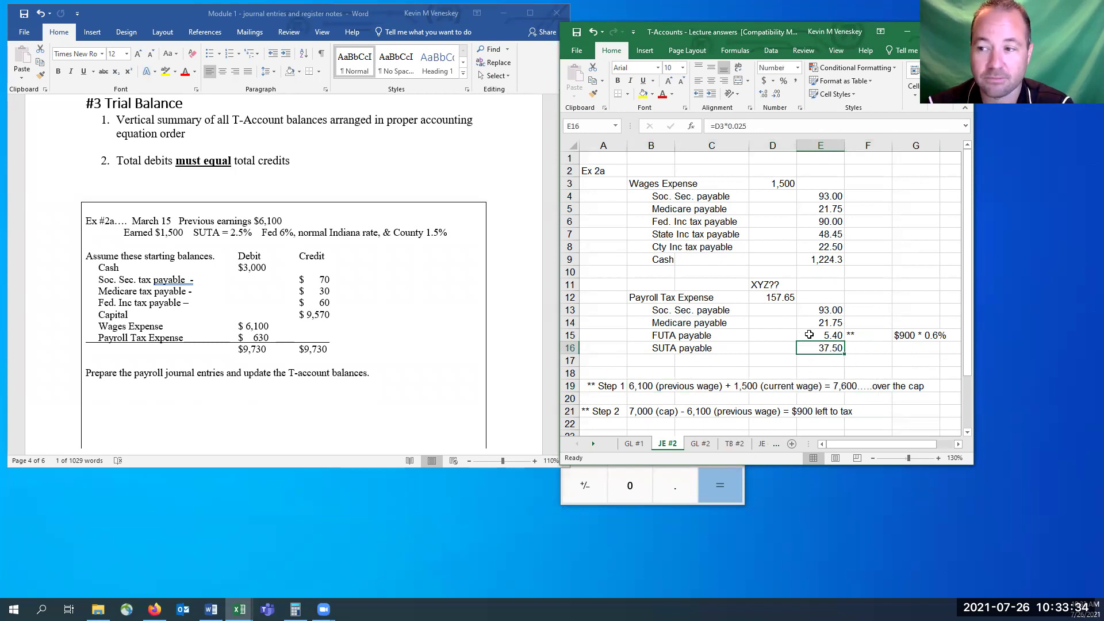
pyautogui.doubleClick(823, 348)
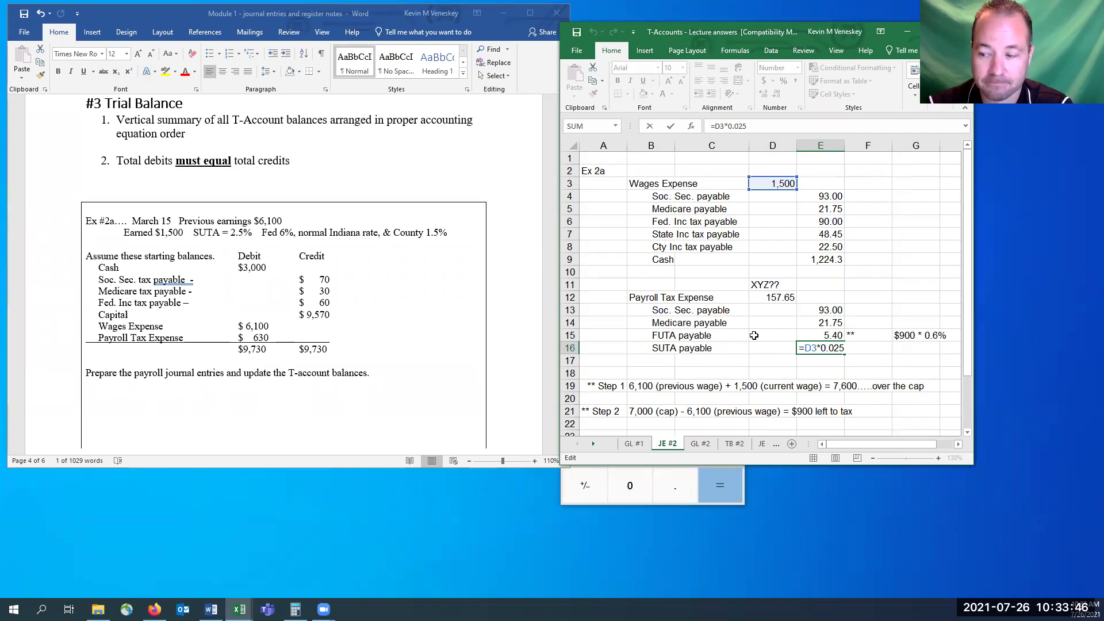
pyautogui.press('Return')
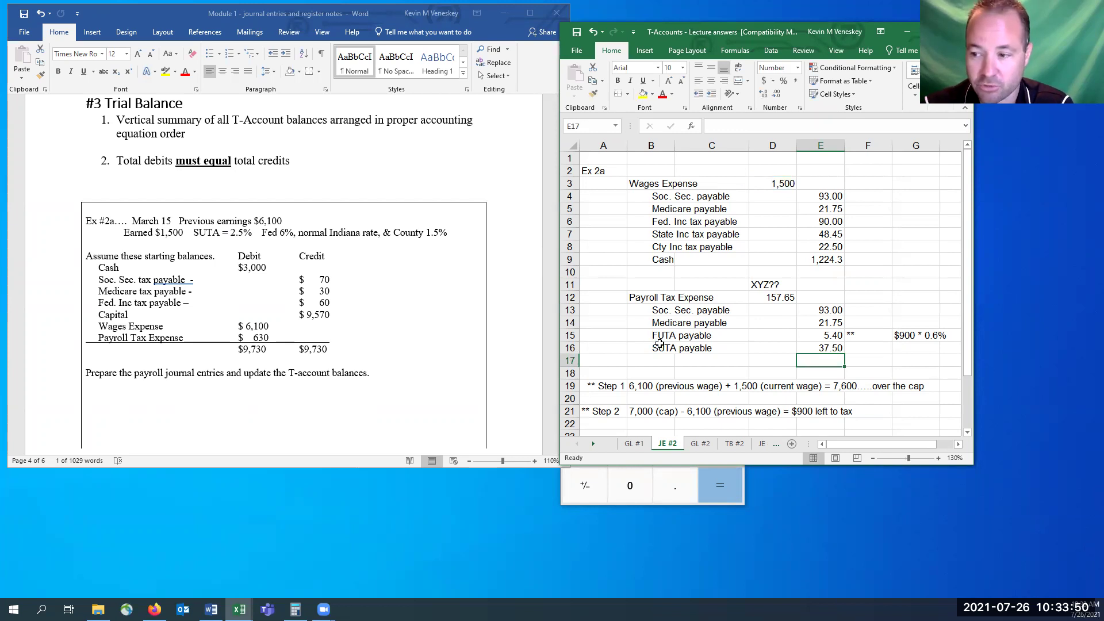
# - Compare the Ex 2a journal entries on the JE #2 sheet with the Credit Cash and Debit Payroll tax Expense check figures in the notes
pyautogui.click(703, 444)
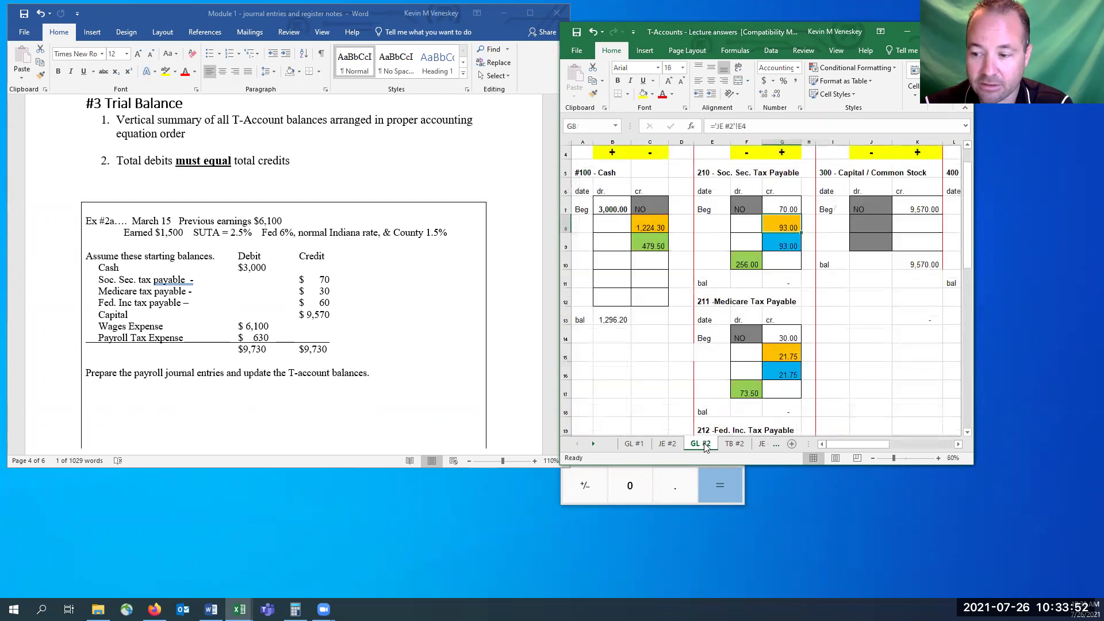
pyautogui.click(670, 445)
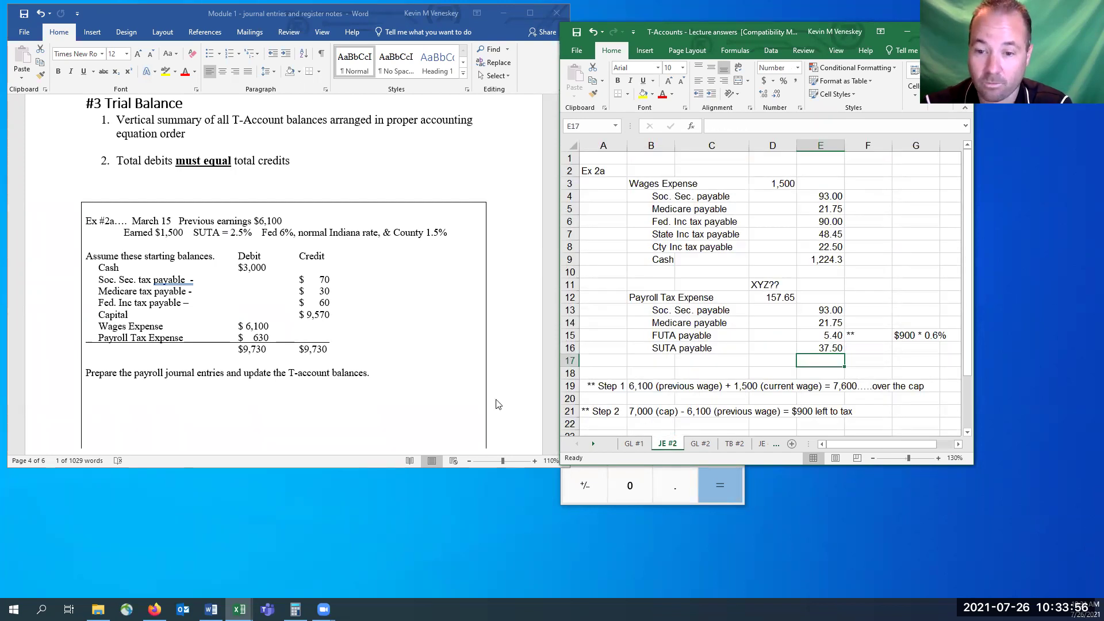
pyautogui.scroll(-3, 308, 290)
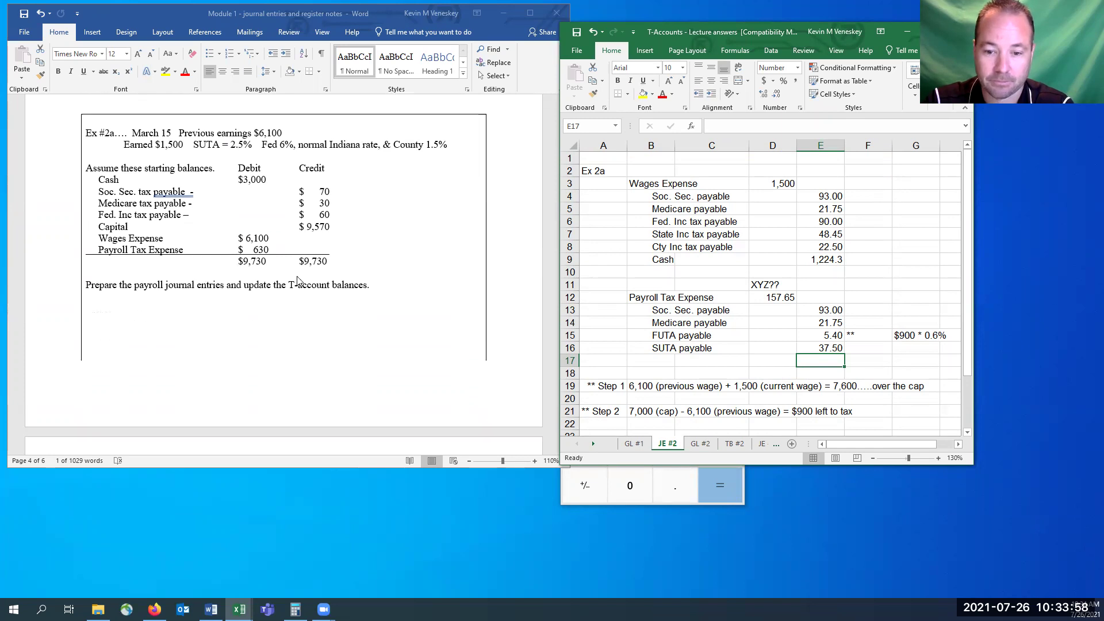
pyautogui.scroll(-2, 313, 278)
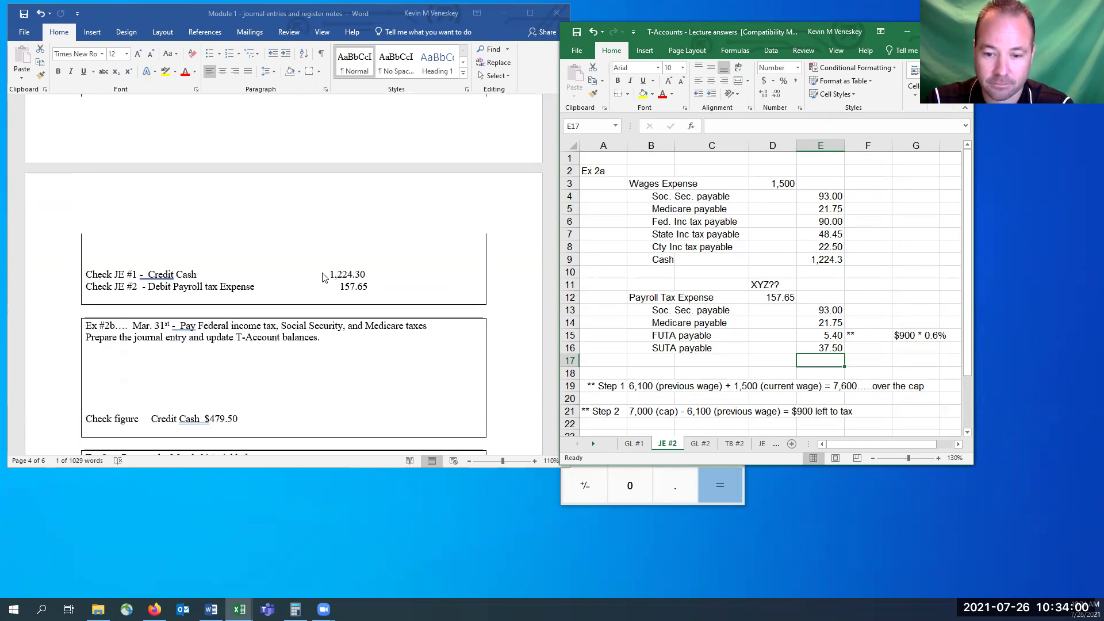
# - Shorten the notes window and highlight "Federal income tax, Social Security, and Medicare taxes" in the Ex #2b instructions
pyautogui.moveTo(255, 468); pyautogui.dragTo(251, 406)
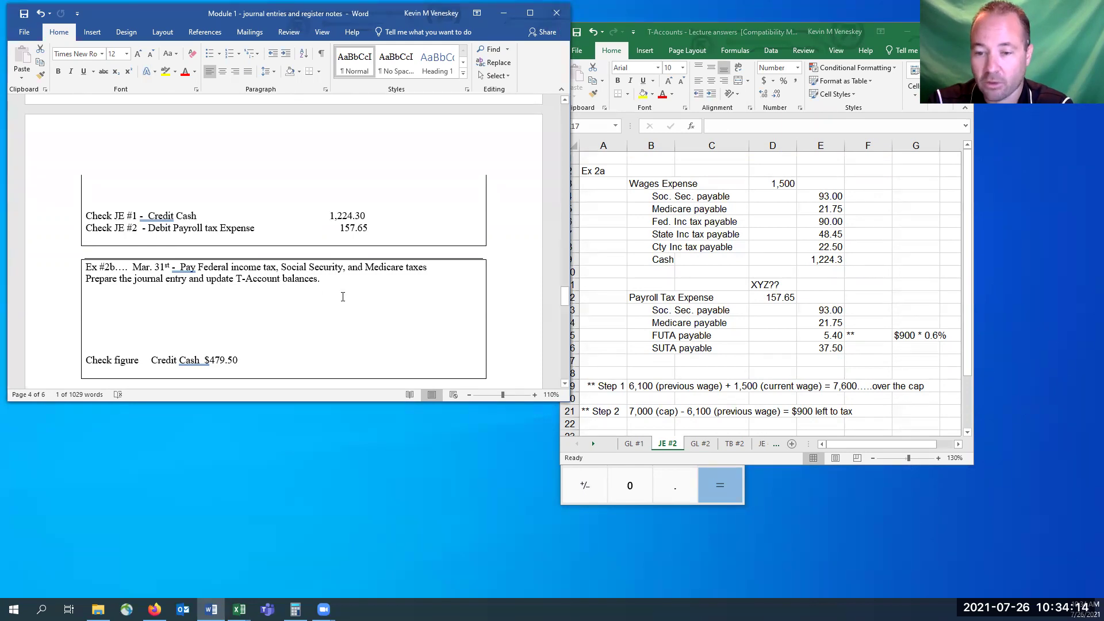
pyautogui.click(205, 291)
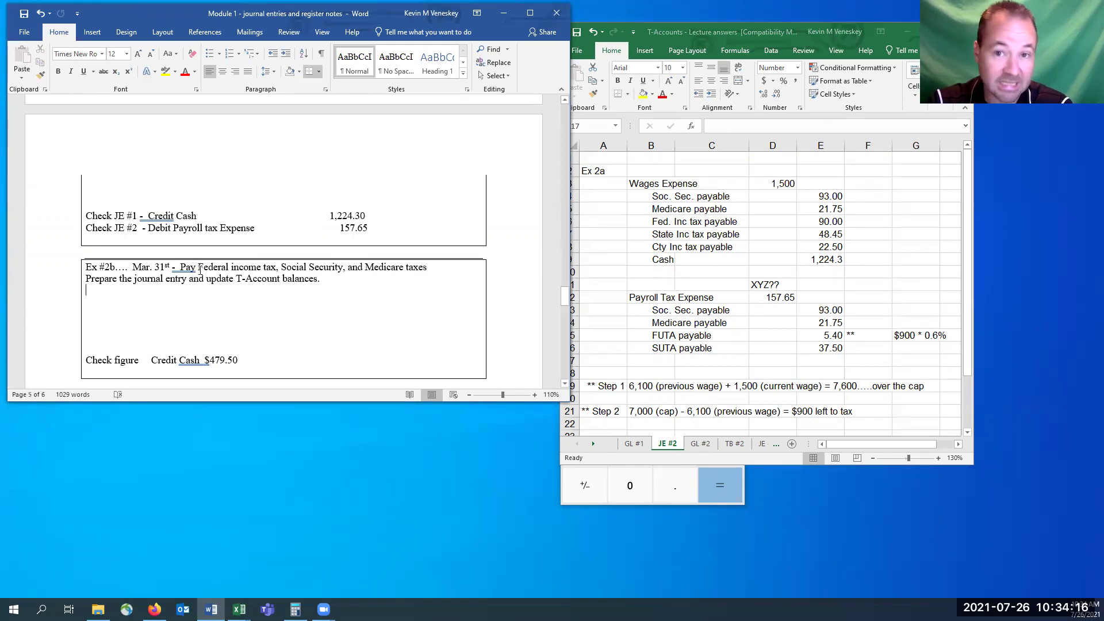
pyautogui.moveTo(198, 268); pyautogui.dragTo(431, 268)
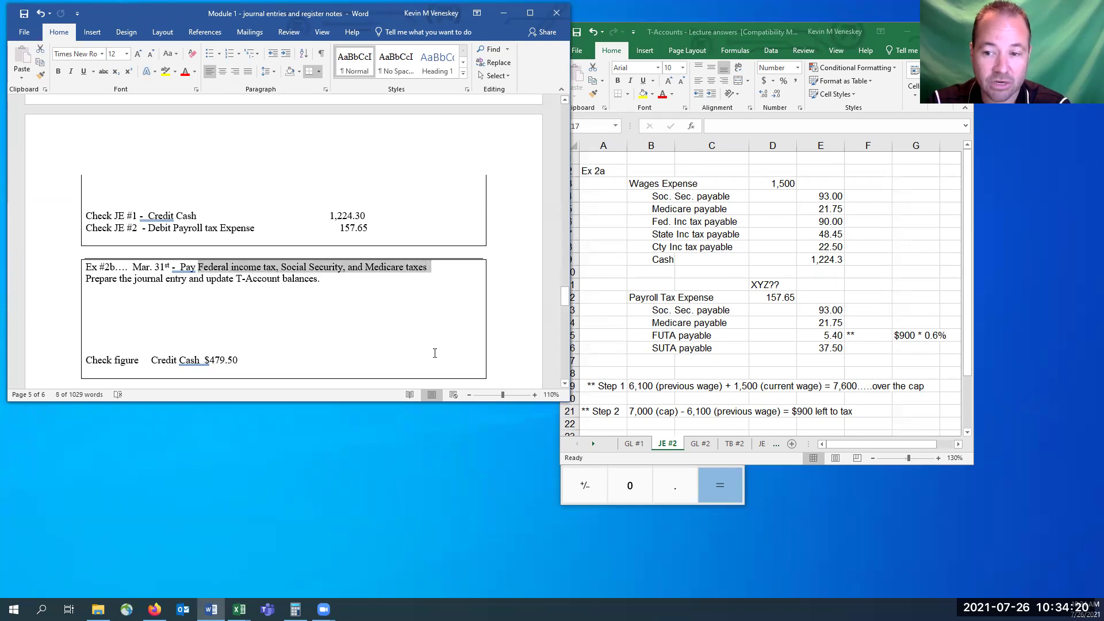
# - Total the Soc. Sec. Tax Payable credits on the GL #2 sheet and check the balance by clearing the account's debit and restoring it as 256.00
pyautogui.click(697, 446)
pyautogui.click(700, 444)
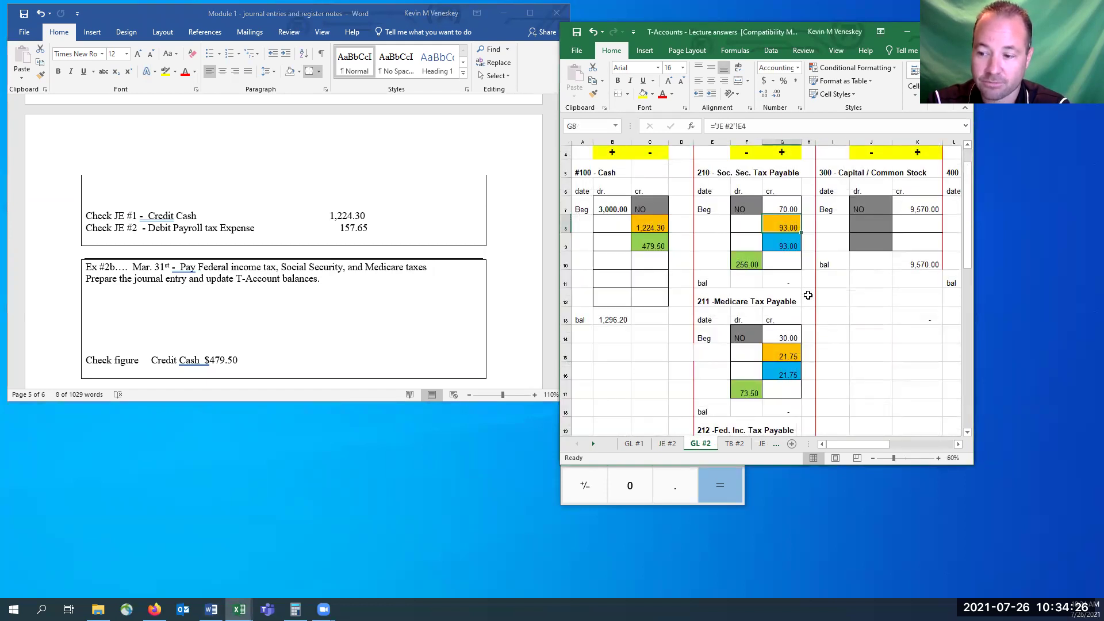
pyautogui.click(750, 208)
pyautogui.moveTo(790, 209); pyautogui.dragTo(790, 246)
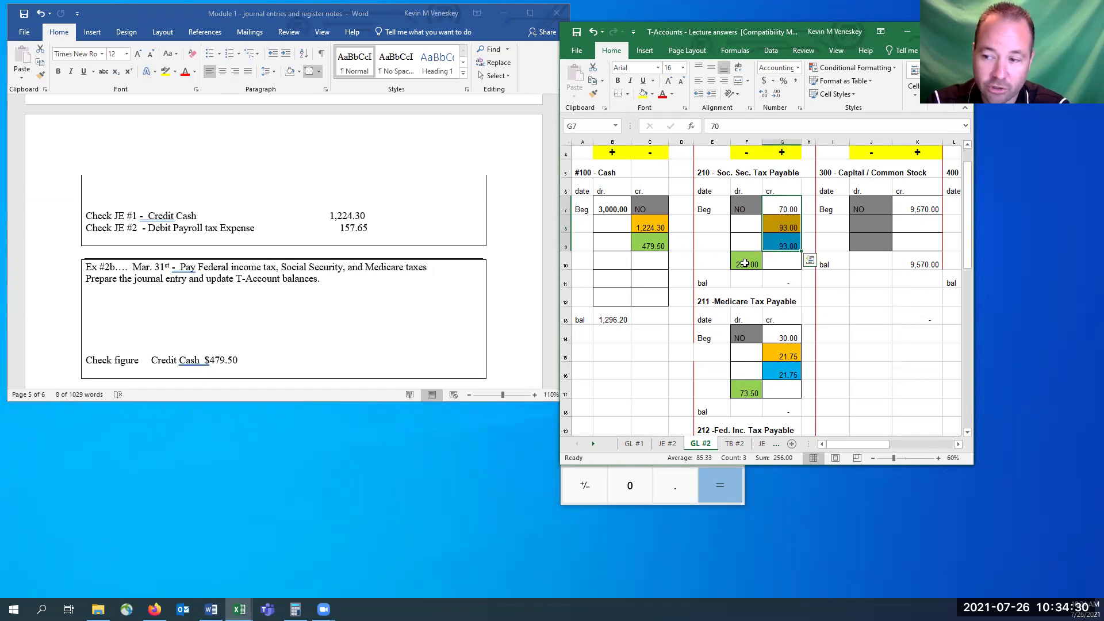
pyautogui.hotkey('ctrl', 'z')
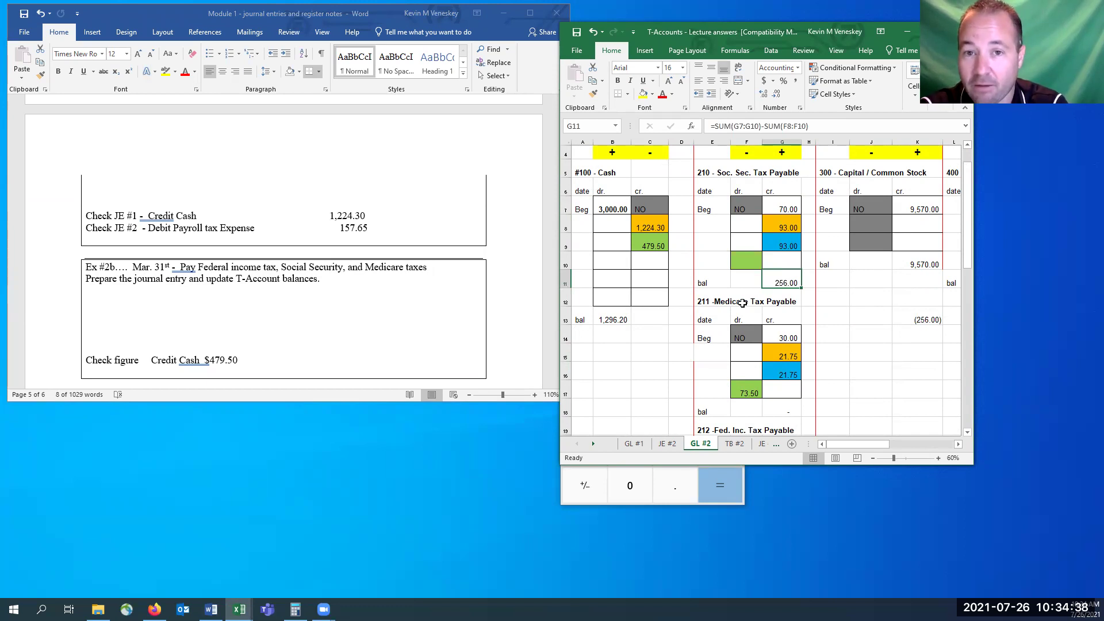
pyautogui.hotkey('ctrl', 'y')
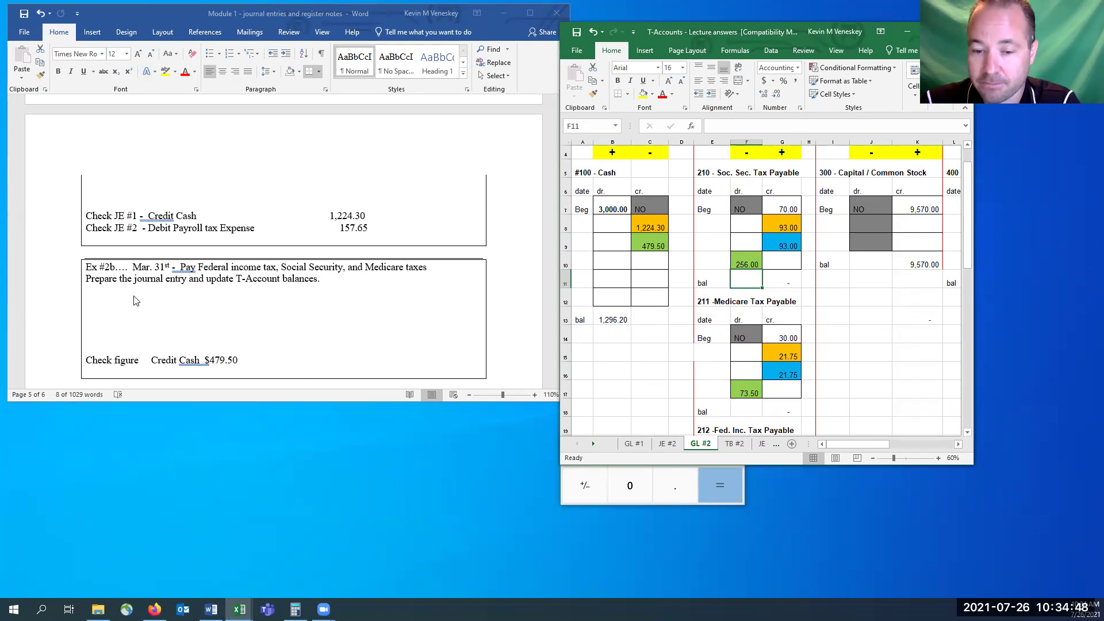
# - Highlight the Ex #2b Cash check figure in the notes and bring up the Ex 2b journal entry on the JE #2 sheet
pyautogui.click(239, 362)
pyautogui.moveTo(238, 363); pyautogui.dragTo(184, 359)
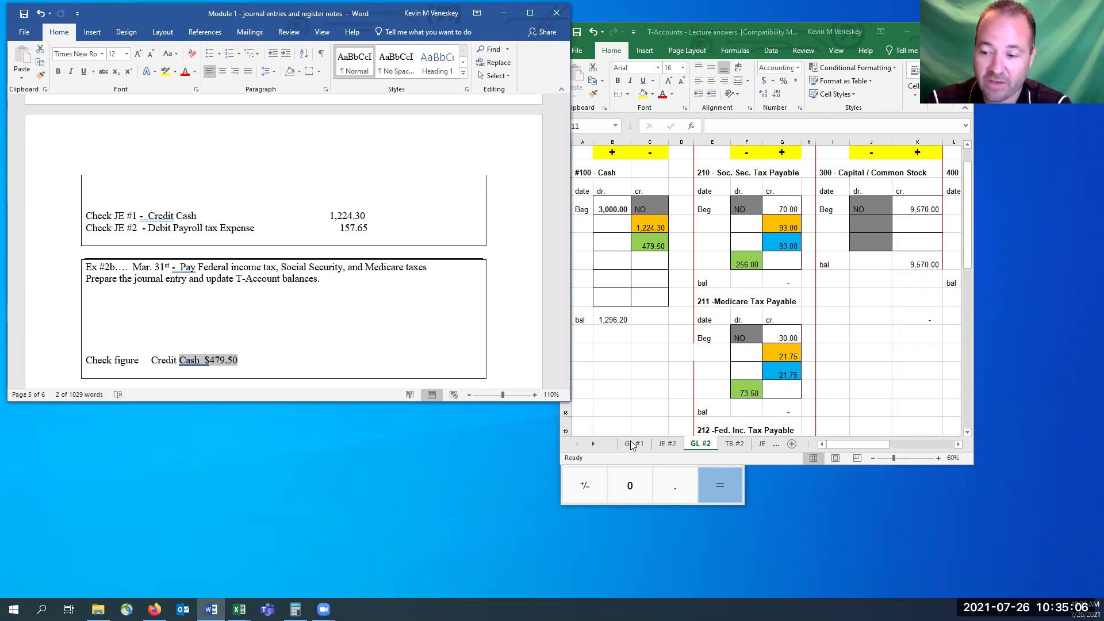
pyautogui.click(667, 444)
pyautogui.scroll(-4, 691, 358)
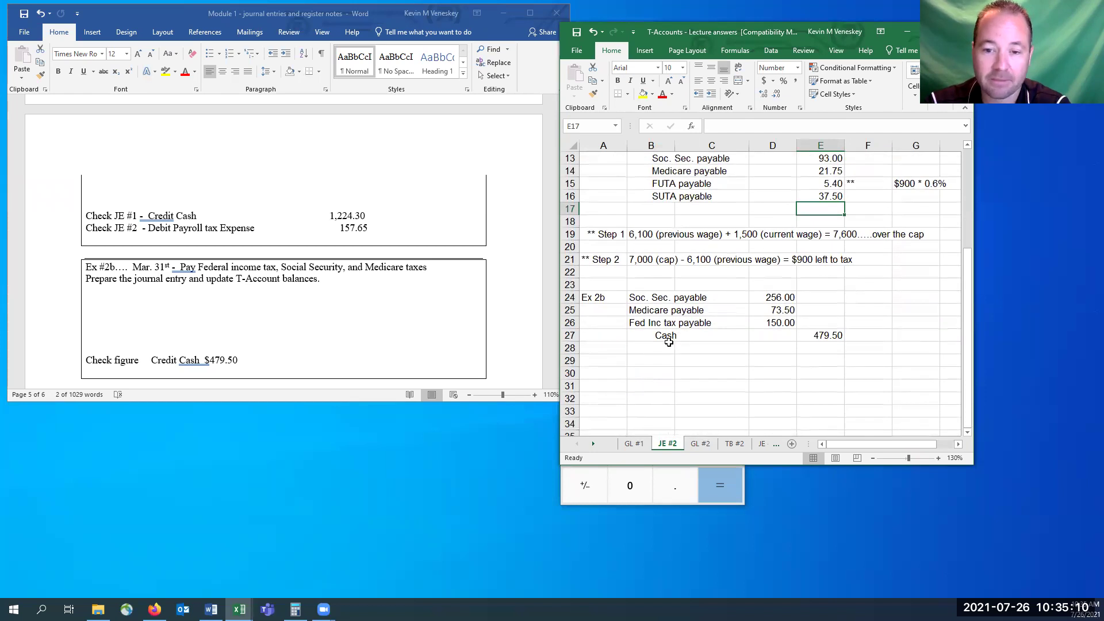
# - Trace the Ex 2b Soc. Sec. payable debit to the Soc. Sec. Tax Payable credits and debit on the GL #2 sheet
pyautogui.click(789, 295)
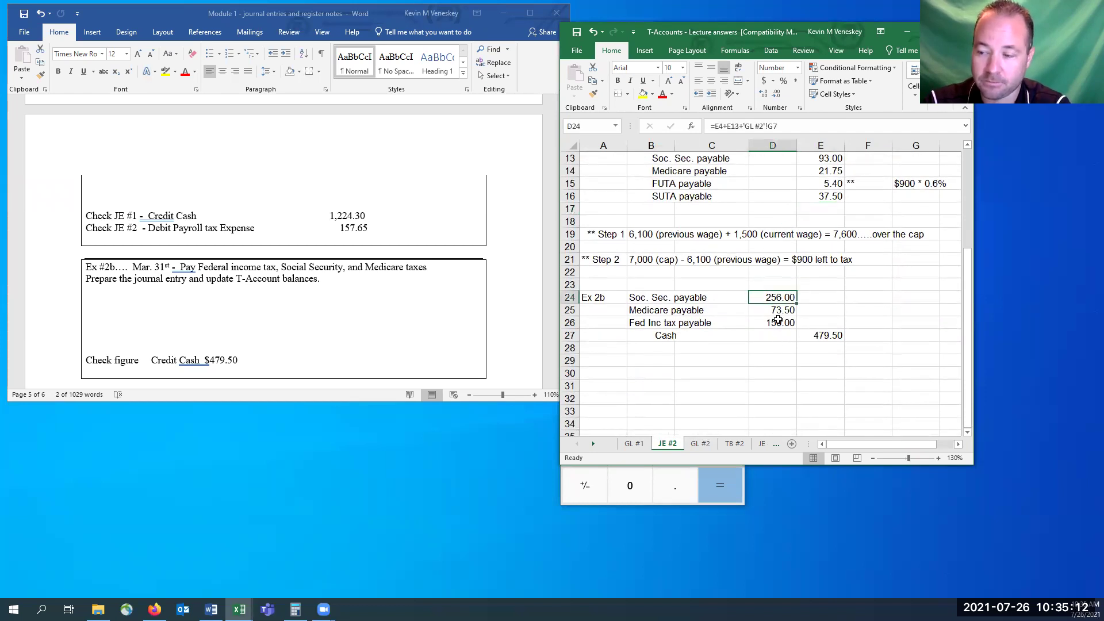
pyautogui.click(700, 443)
pyautogui.moveTo(783, 208); pyautogui.dragTo(783, 246)
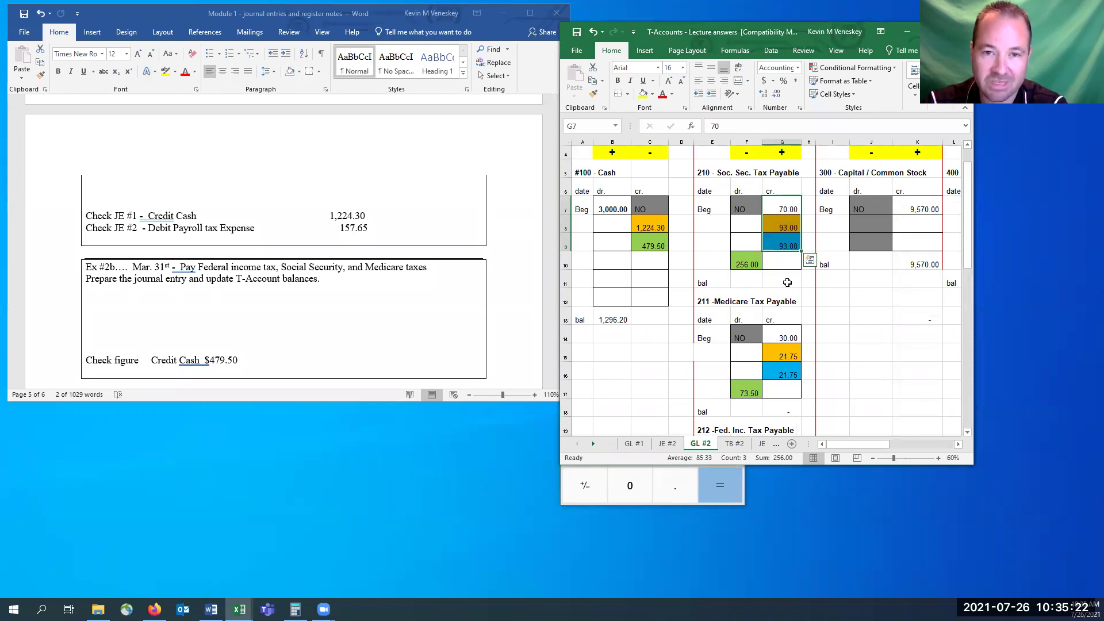
pyautogui.click(747, 265)
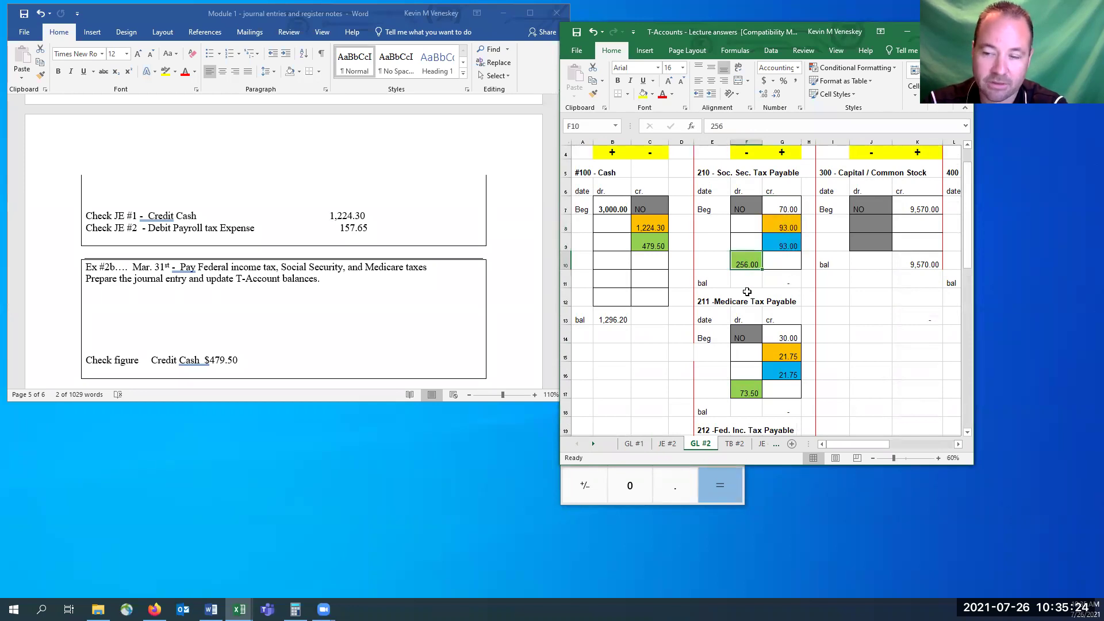
# - Compare the total of the Medicare Tax Payable credits on GL #2 with its debit and the Medicare payable formula in the Ex 2b entry
pyautogui.click(749, 393)
pyautogui.moveTo(787, 337); pyautogui.dragTo(789, 378)
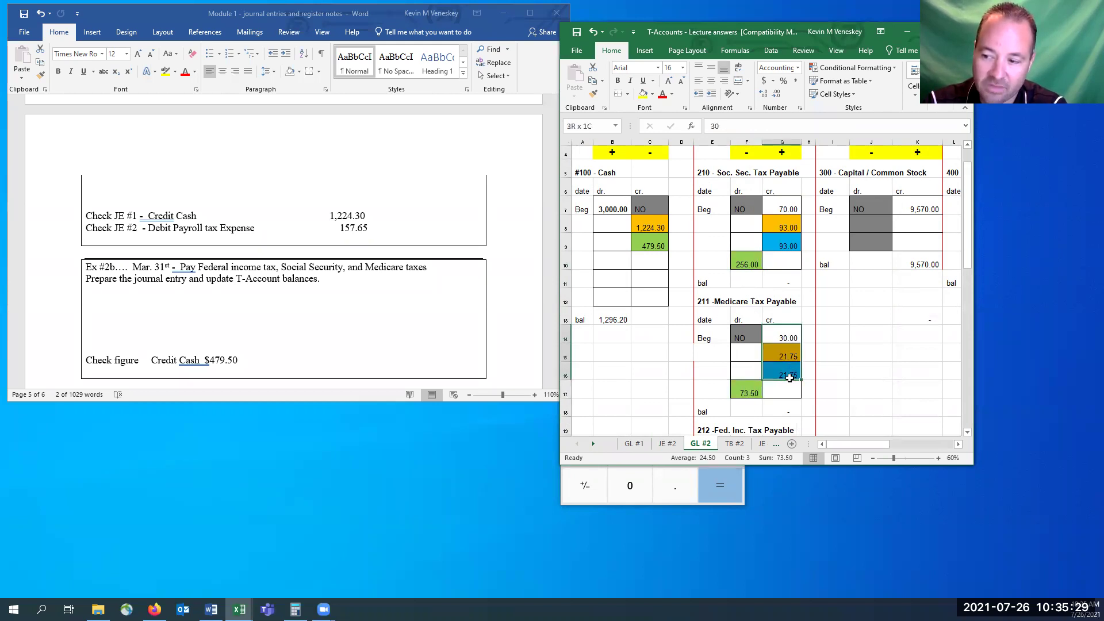
pyautogui.click(742, 390)
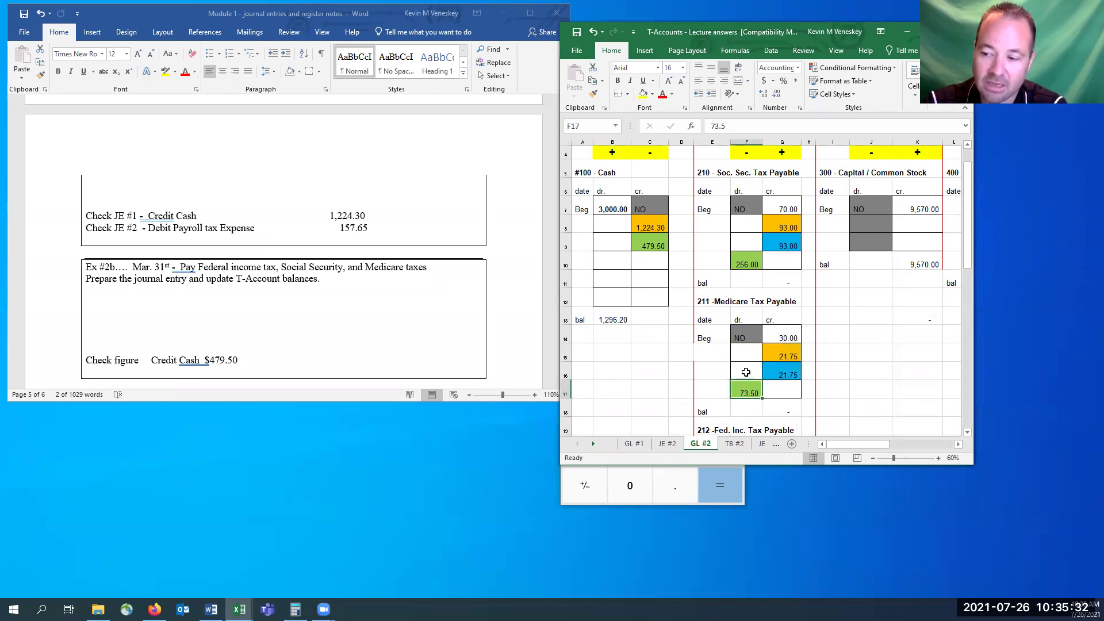
pyautogui.click(670, 444)
pyautogui.click(780, 311)
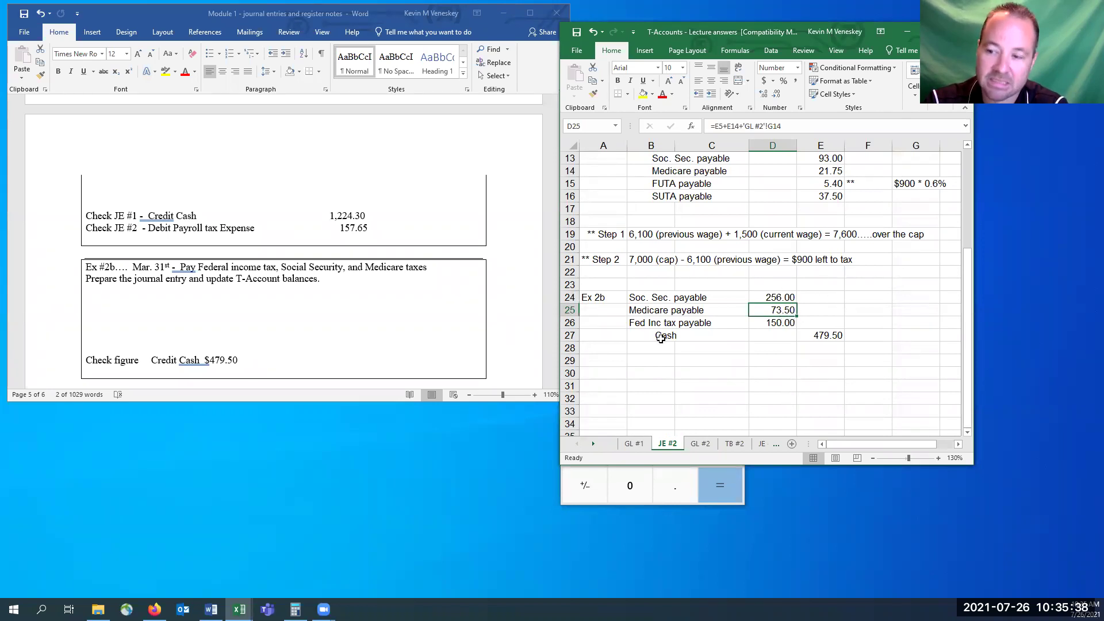
# - Inspect the Fed Inc tax payable and Cash formulas in the Ex 2b entry without changing them, and total its three debits
pyautogui.click(769, 325)
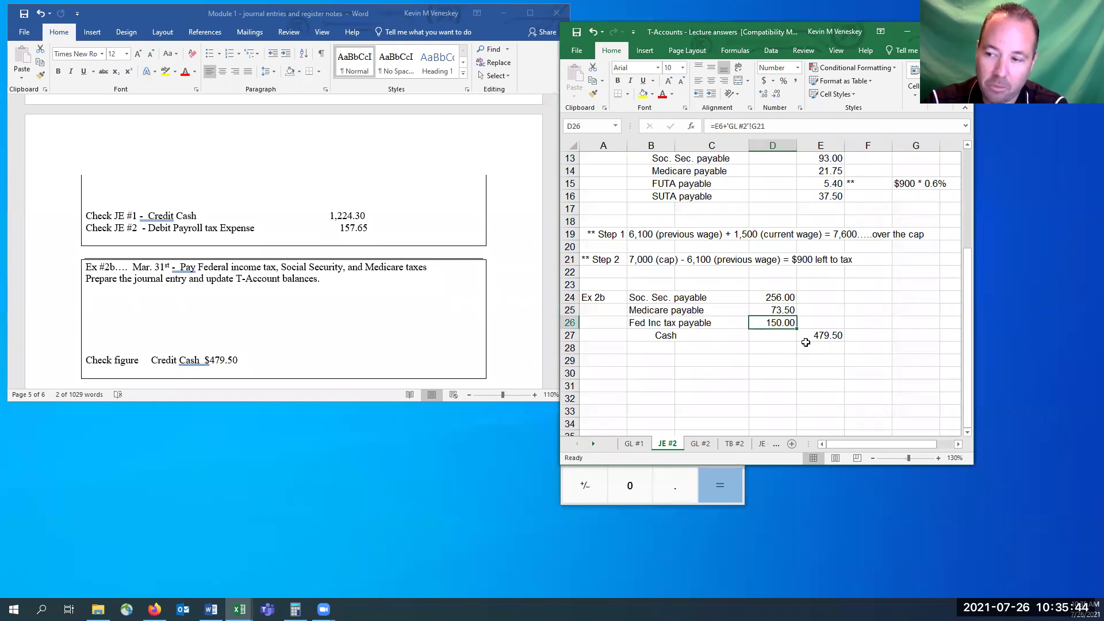
pyautogui.click(815, 295)
pyautogui.click(824, 337)
pyautogui.hotkey('alt', '=')
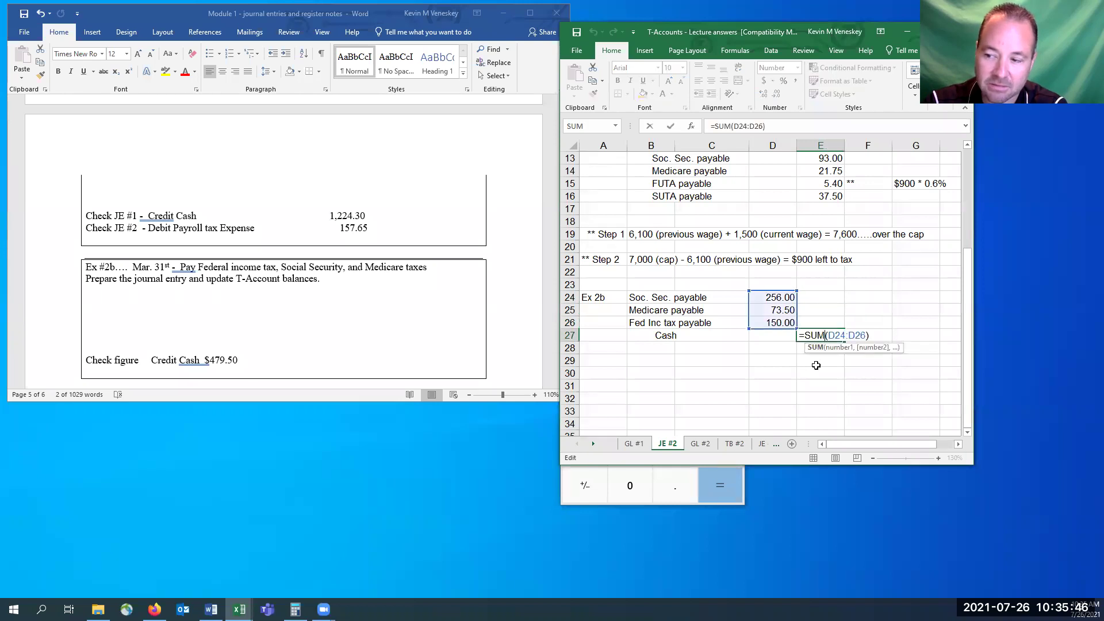
pyautogui.press('Return')
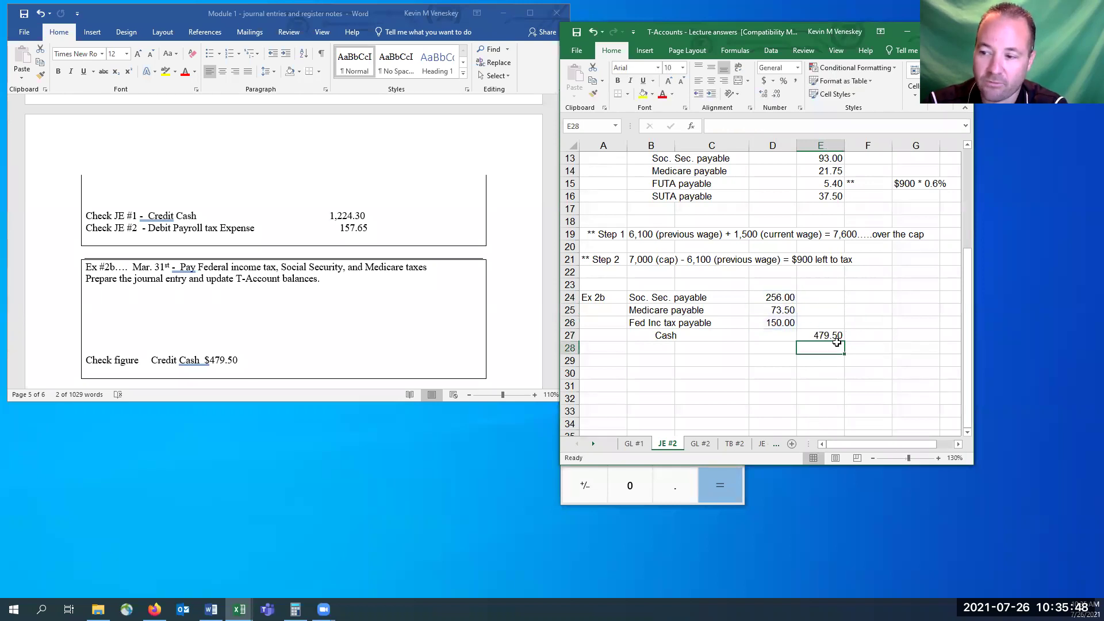
pyautogui.moveTo(773, 298); pyautogui.dragTo(774, 323)
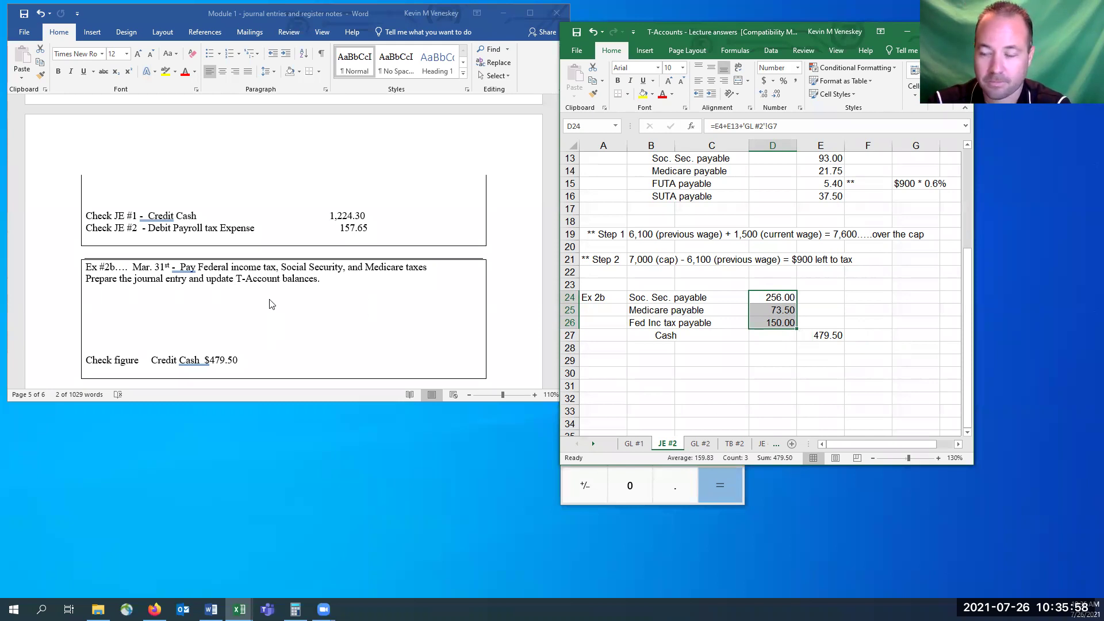
pyautogui.click(678, 361)
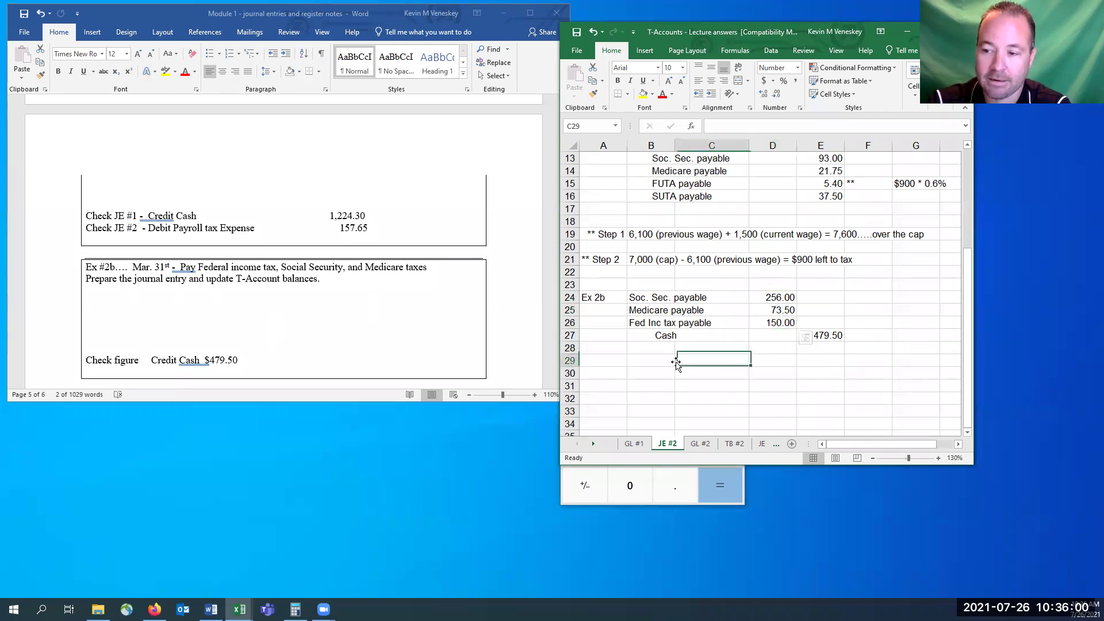
# - Inspect the Assets total and the Liabilities total formulas above the T-accounts on the GL #2 sheet
pyautogui.scroll(-1, 380, 319)
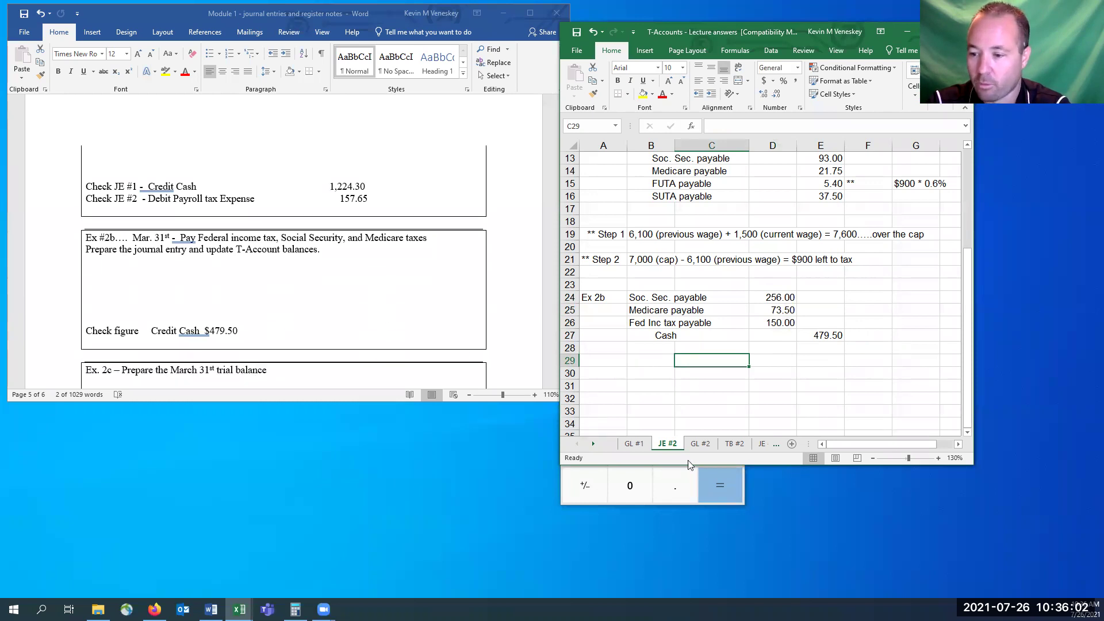
pyautogui.click(700, 443)
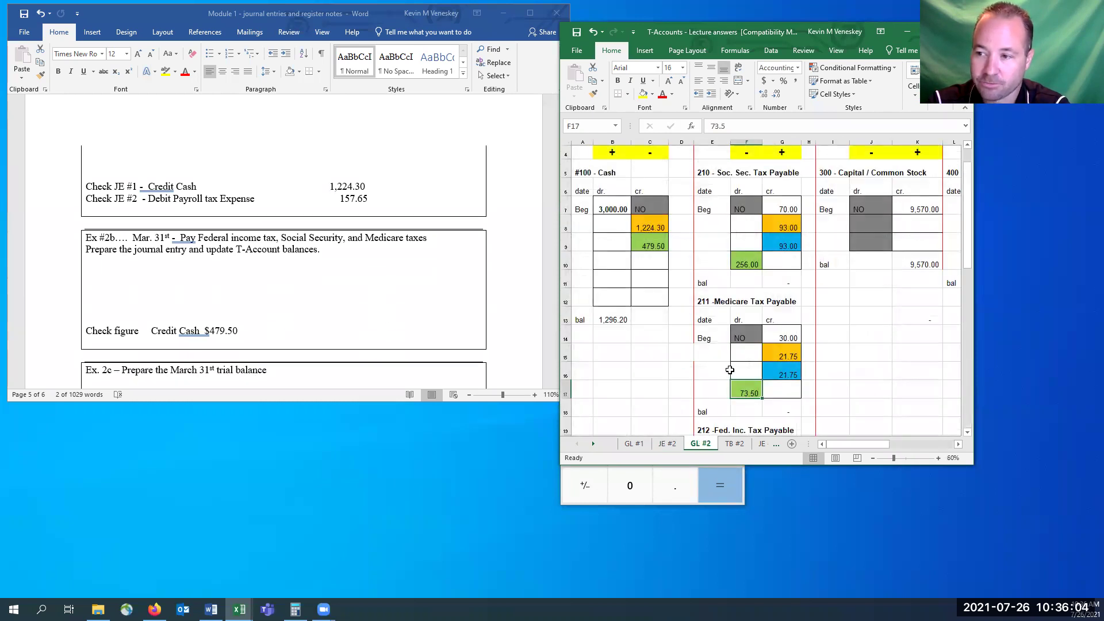
pyautogui.scroll(1, 730, 369)
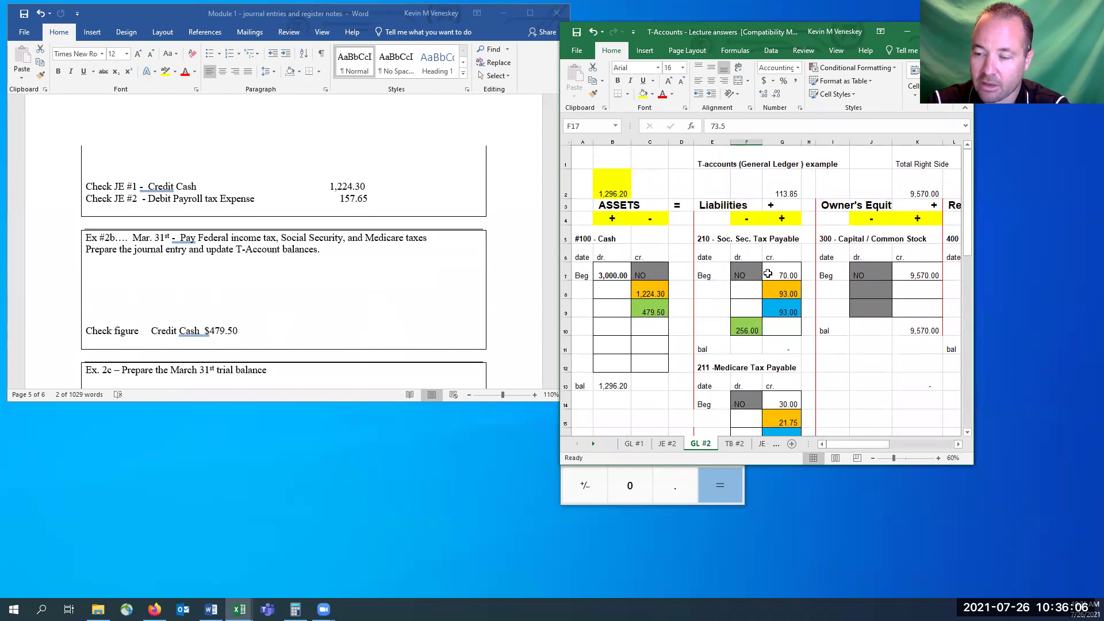
pyautogui.click(608, 186)
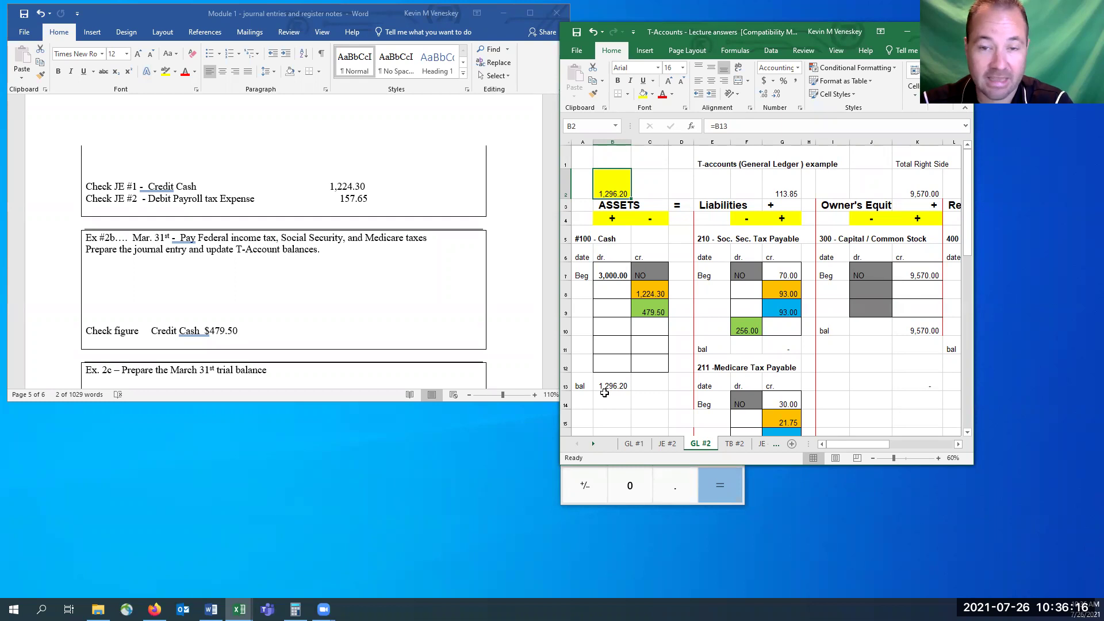
pyautogui.moveTo(856, 445); pyautogui.dragTo(868, 455)
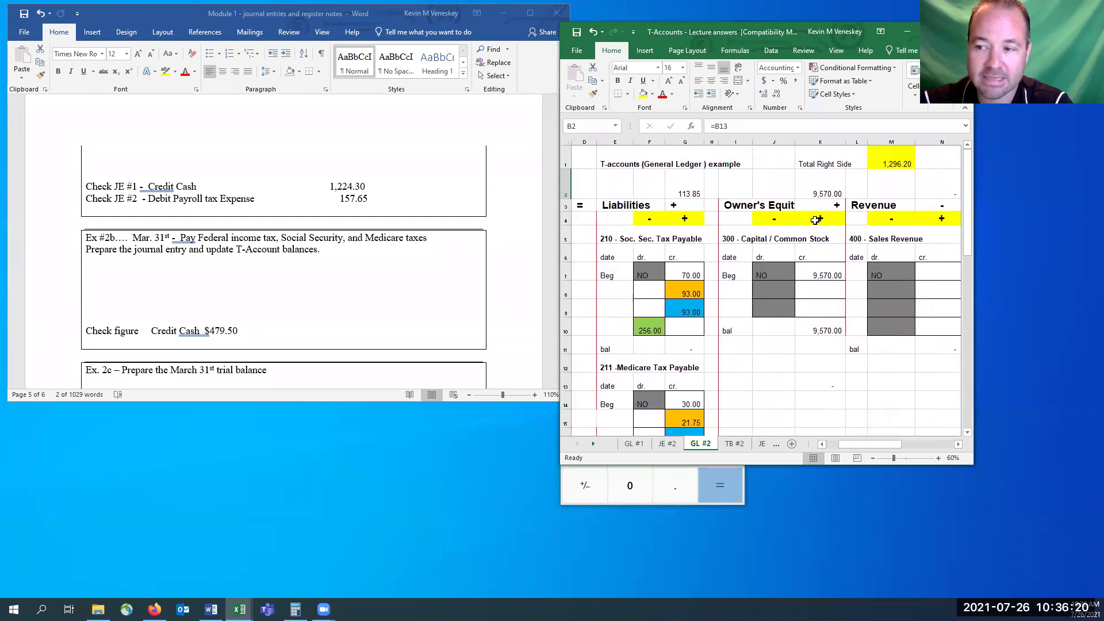
pyautogui.click(684, 185)
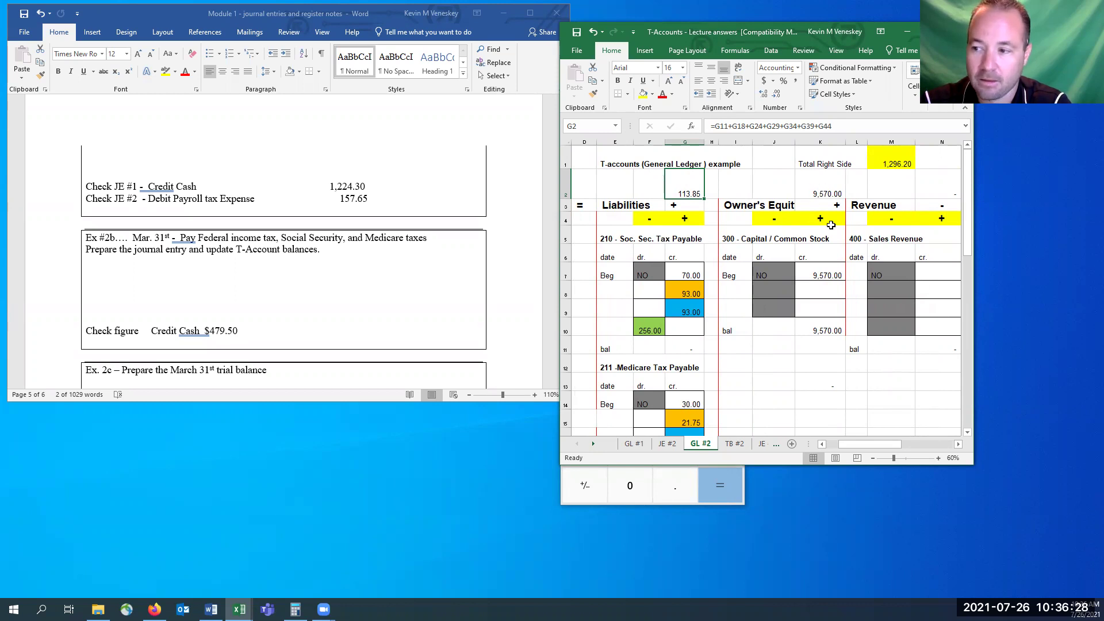
# - Review the Expenses T-accounts on GL #2 and compare the Total Right Side formula with the Assets total
pyautogui.moveTo(871, 449); pyautogui.dragTo(906, 451)
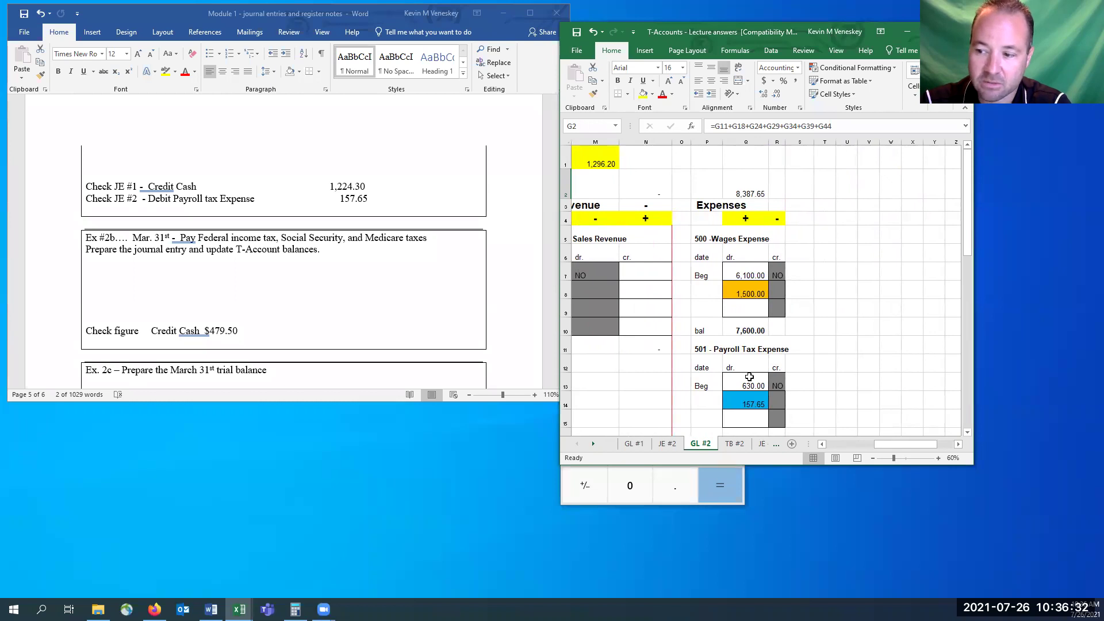
pyautogui.moveTo(896, 442); pyautogui.dragTo(865, 446)
pyautogui.click(866, 162)
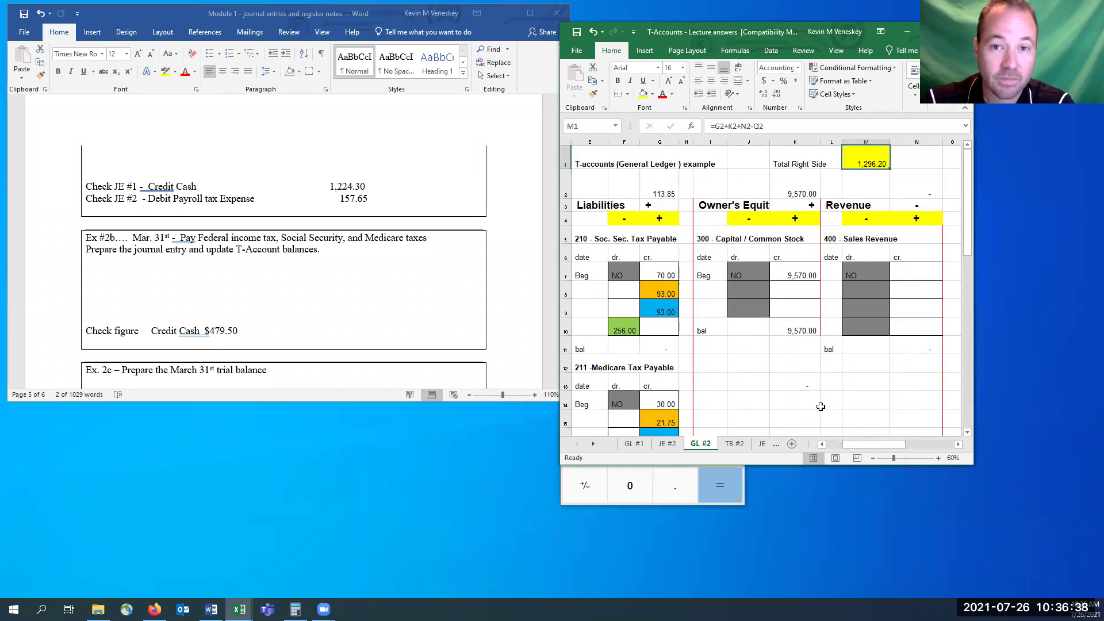
pyautogui.moveTo(879, 447); pyautogui.dragTo(857, 444)
pyautogui.click(605, 191)
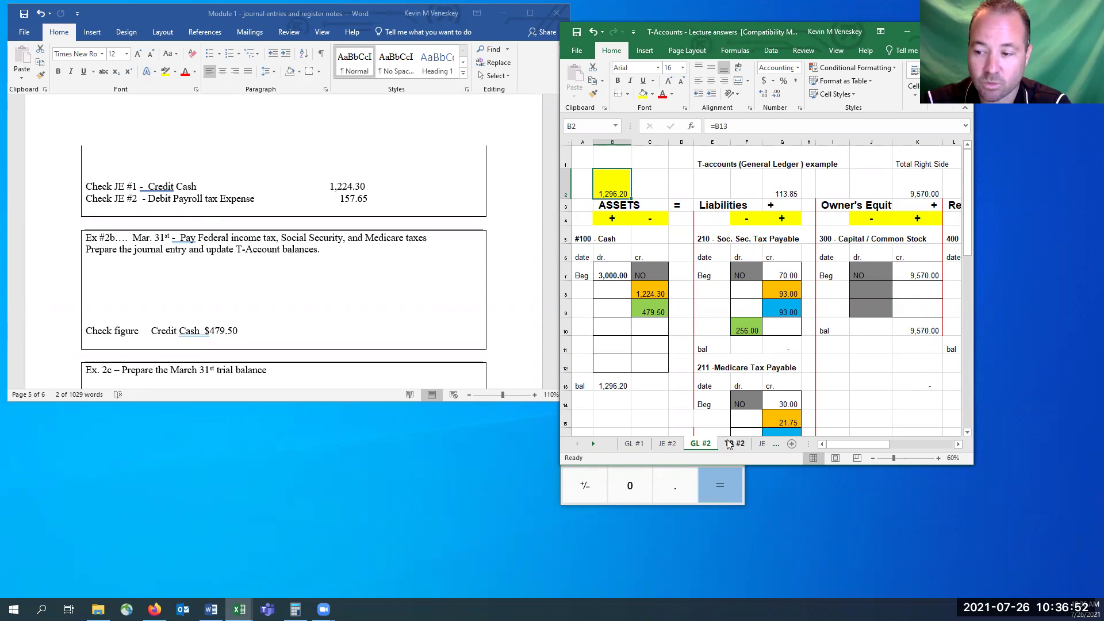
# - Read the Ex. 2c March 31st trial balance instructions and check figure, and review the Ex #2a starting balances in the notes
pyautogui.scroll(-5, 216, 250)
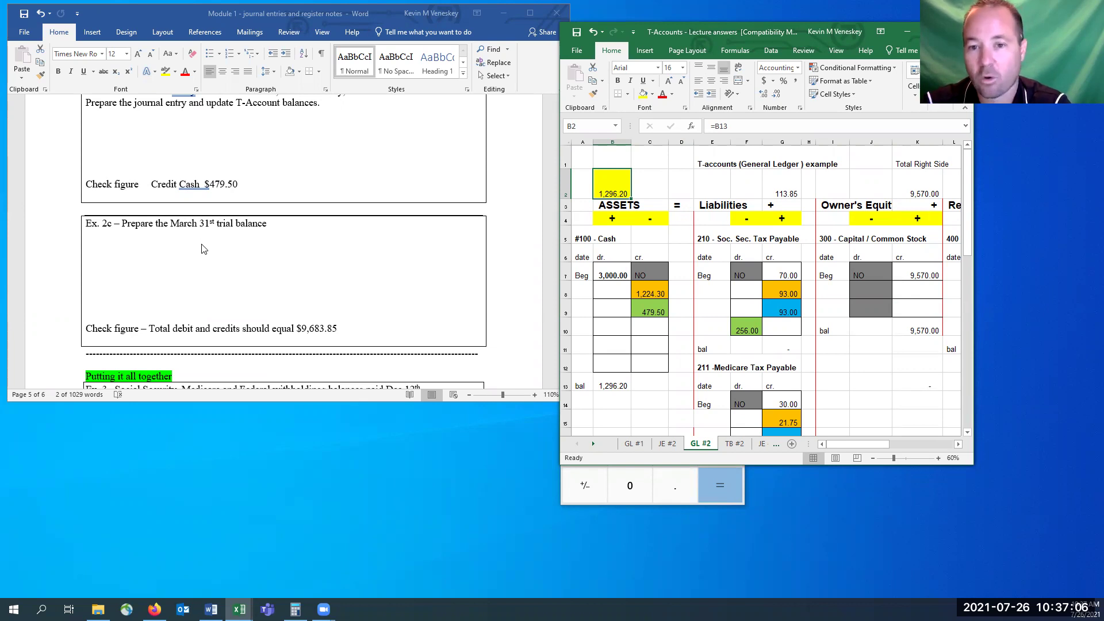
pyautogui.scroll(10, 336, 190)
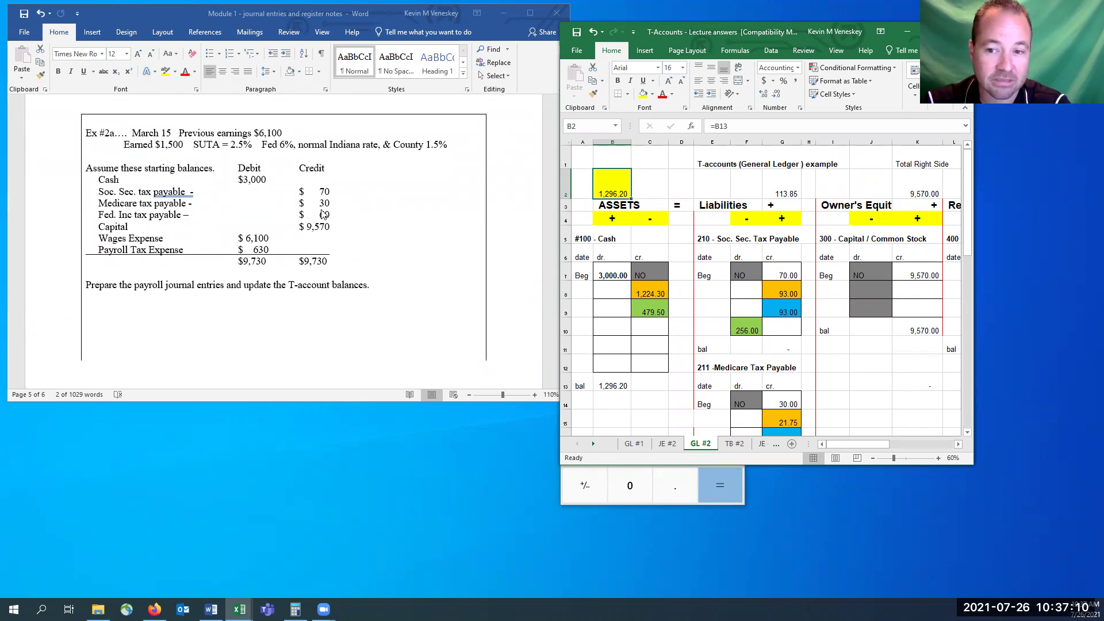
# - Compare the starting Cash balance in the Ex #2a notes with the ending balance formula in the Cash T-account
pyautogui.click(254, 202)
pyautogui.click(258, 179)
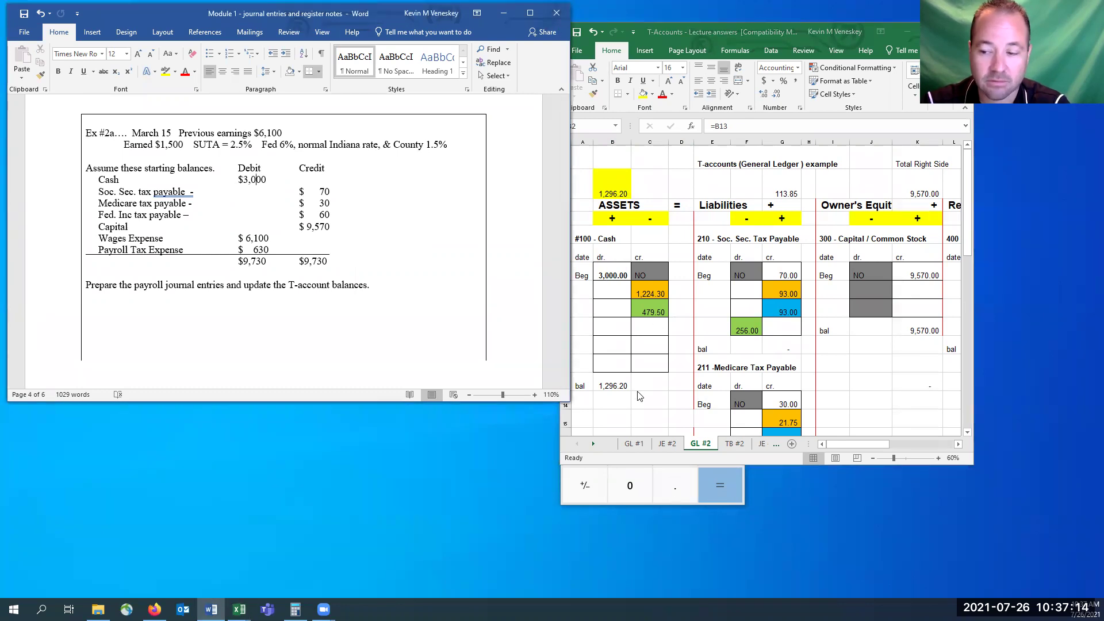
pyautogui.click(609, 403)
pyautogui.click(616, 383)
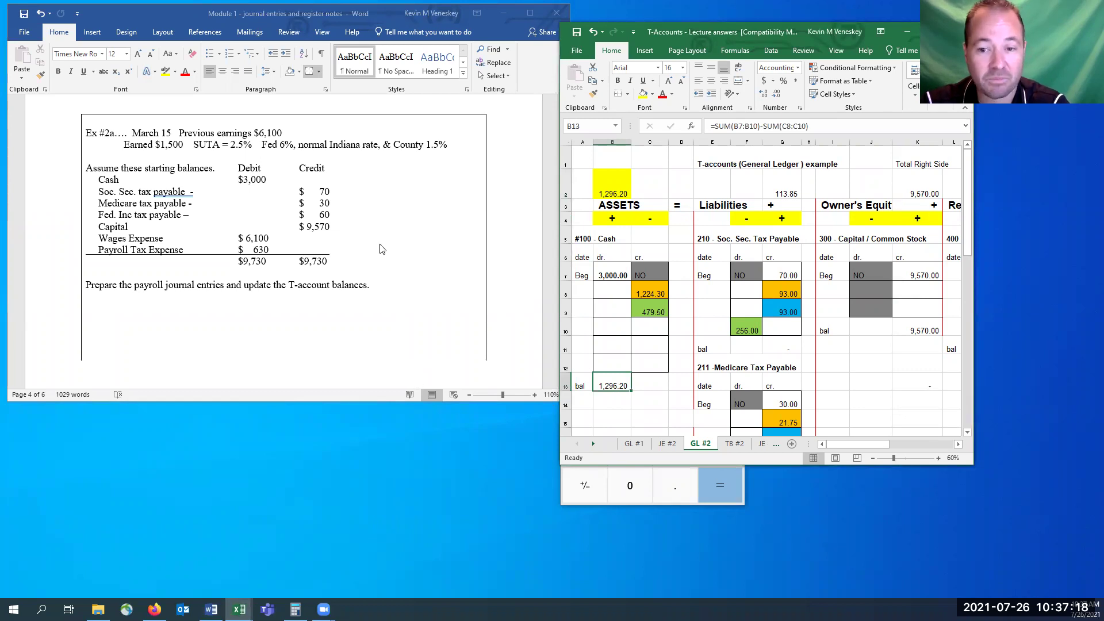
# - Bring up the Ex. 2c instructions in the notes and the TB #2 sheet, shortening the workbook window to show only the trial balance heading
pyautogui.scroll(-5, 376, 245)
pyautogui.scroll(-6, 377, 230)
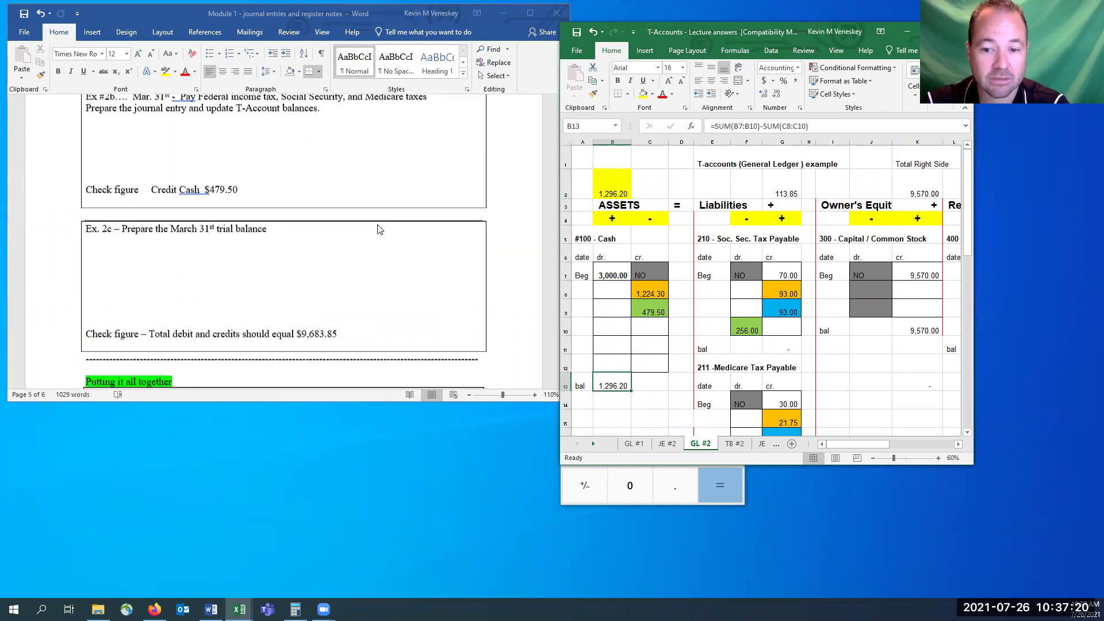
pyautogui.click(734, 444)
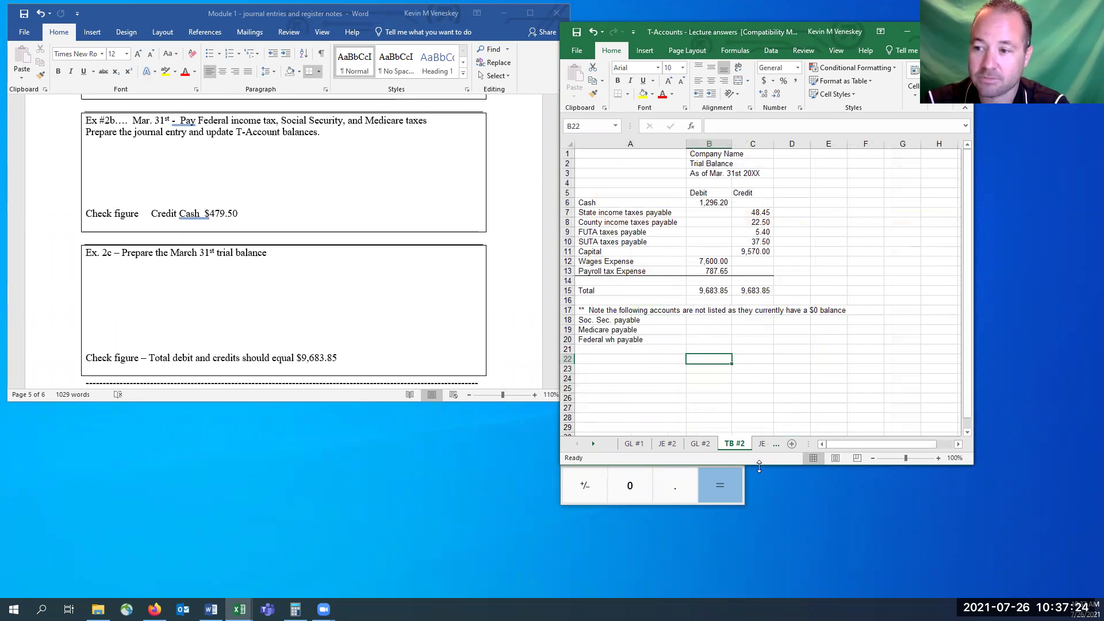
pyautogui.moveTo(760, 467); pyautogui.dragTo(759, 232)
# - Review the three trial balance heading lines: company name, statement title and the as-of date
pyautogui.click(703, 154)
pyautogui.moveTo(702, 154); pyautogui.dragTo(704, 174)
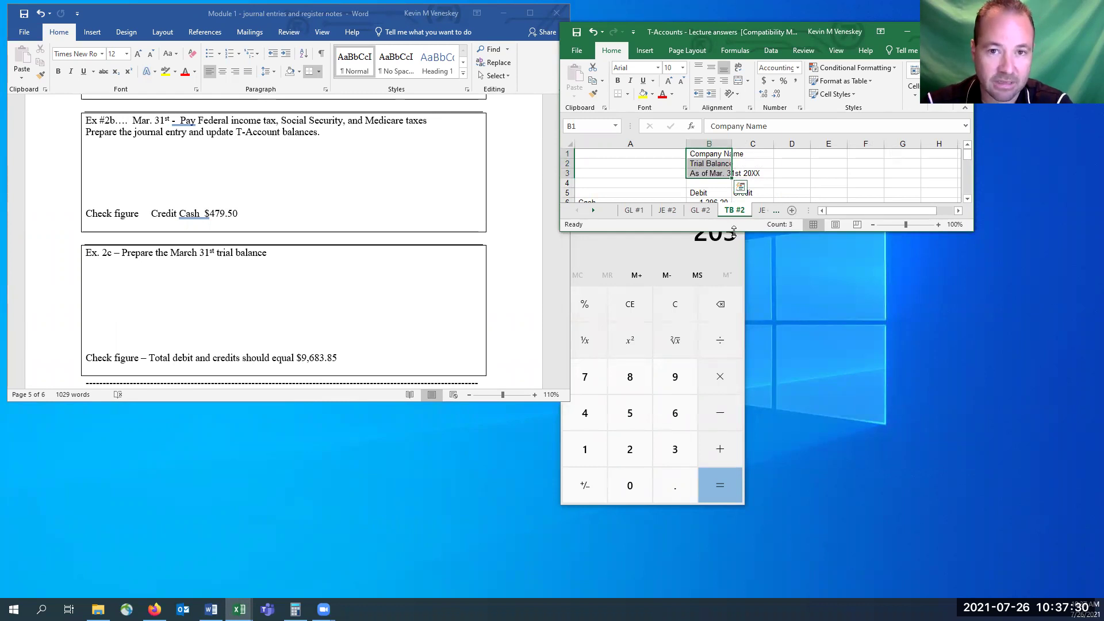
pyautogui.click(704, 155)
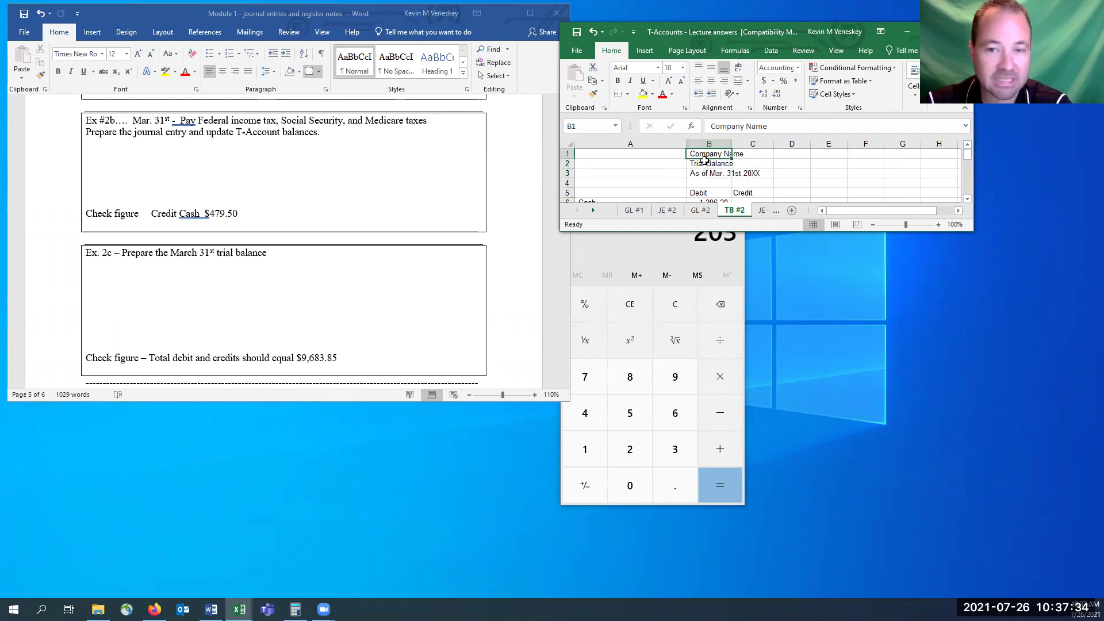
pyautogui.click(704, 165)
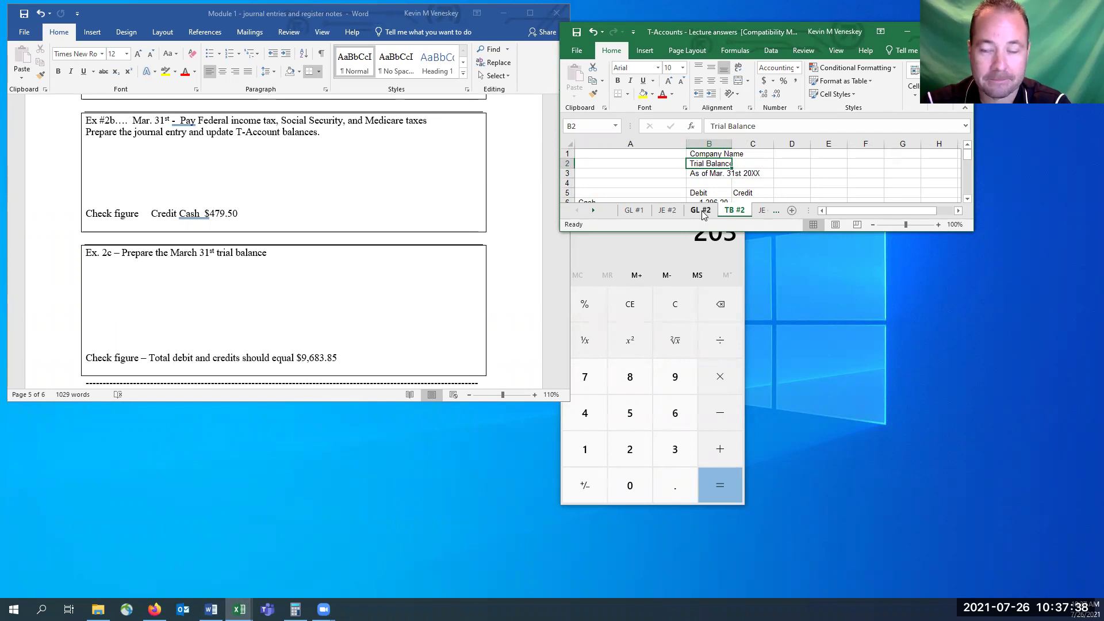
pyautogui.click(706, 173)
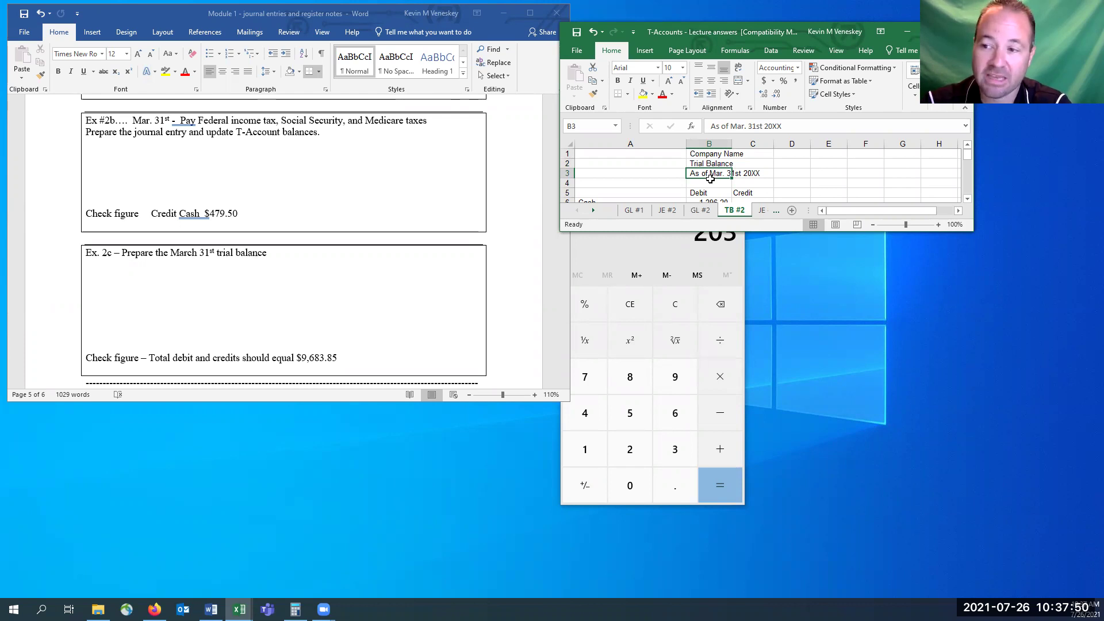
pyautogui.click(743, 174)
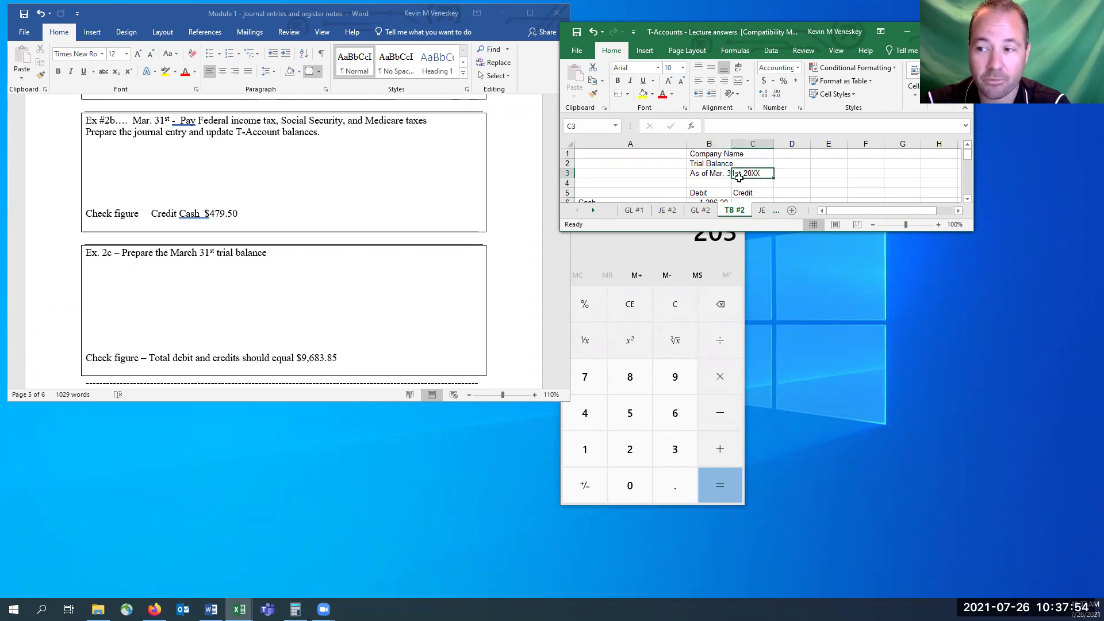
pyautogui.click(714, 177)
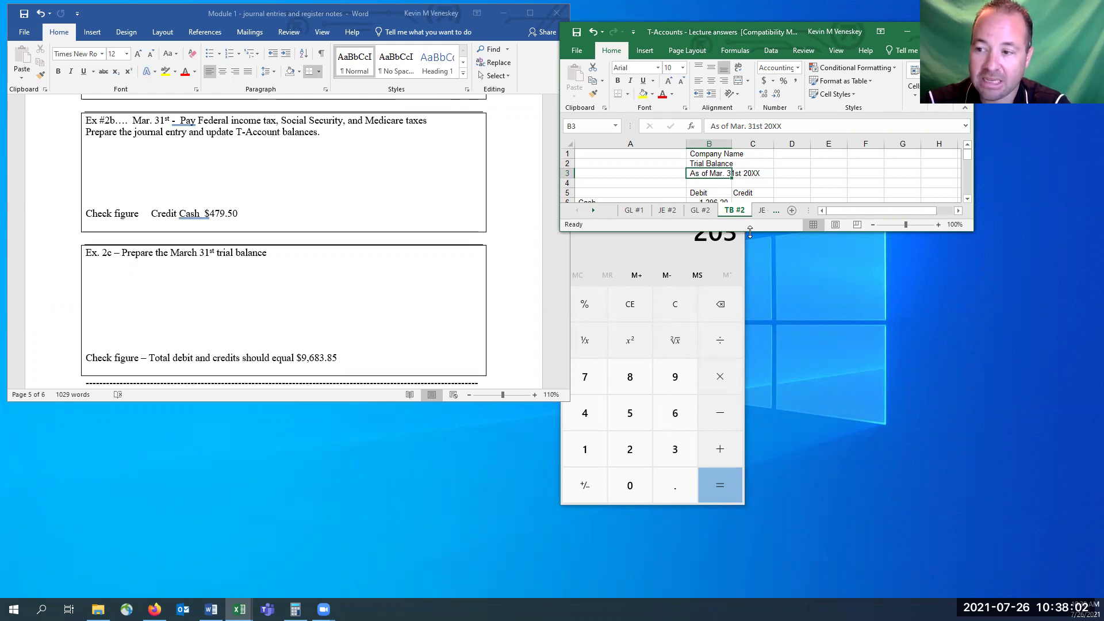
# - Enlarge the workbook window slightly and look up the ending Cash balance on the GL #2 sheet
pyautogui.moveTo(750, 231); pyautogui.dragTo(750, 277)
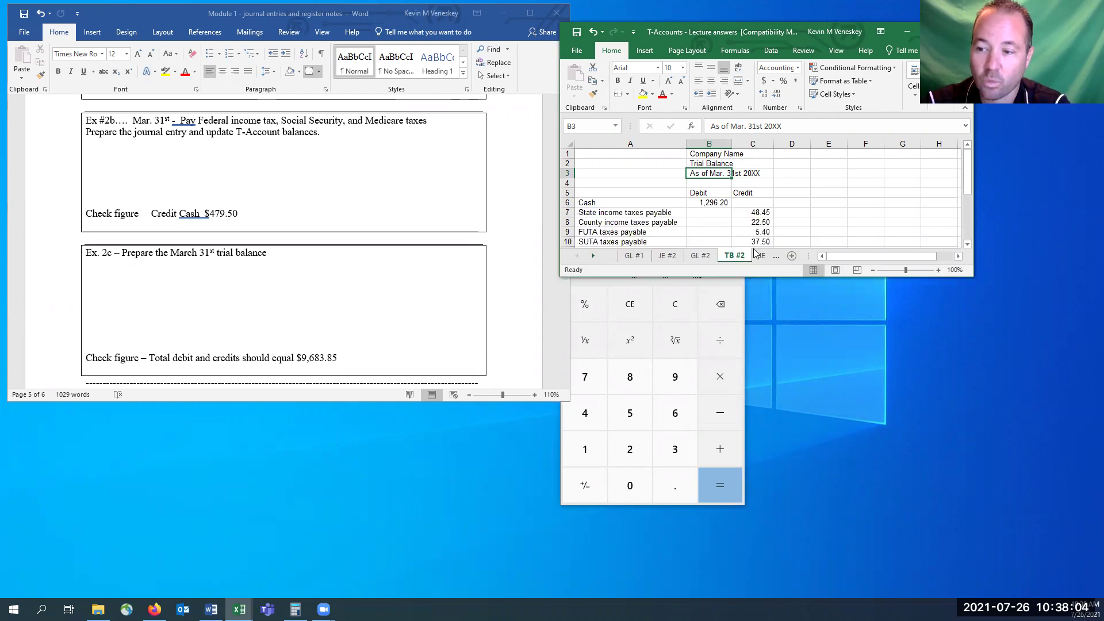
pyautogui.click(701, 255)
pyautogui.scroll(-3, 618, 203)
pyautogui.scroll(-1, 618, 204)
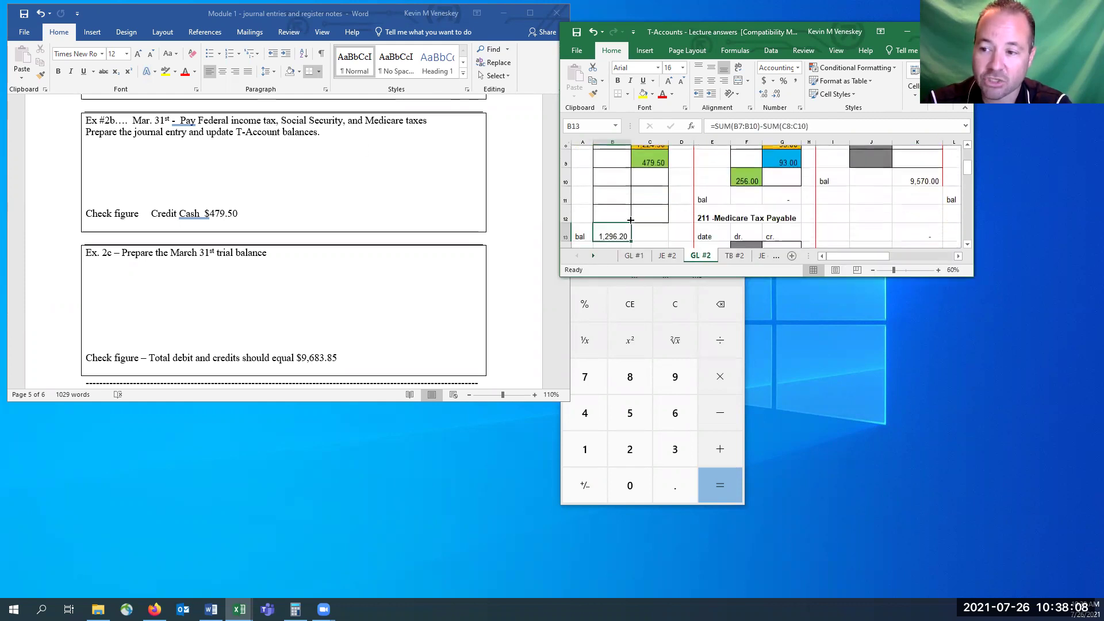
# - Re-enter the Cash debit on the TB #2 trial balance as a link to the ending Cash balance, ='GL #2'!B13
pyautogui.click(734, 256)
pyautogui.click(713, 203)
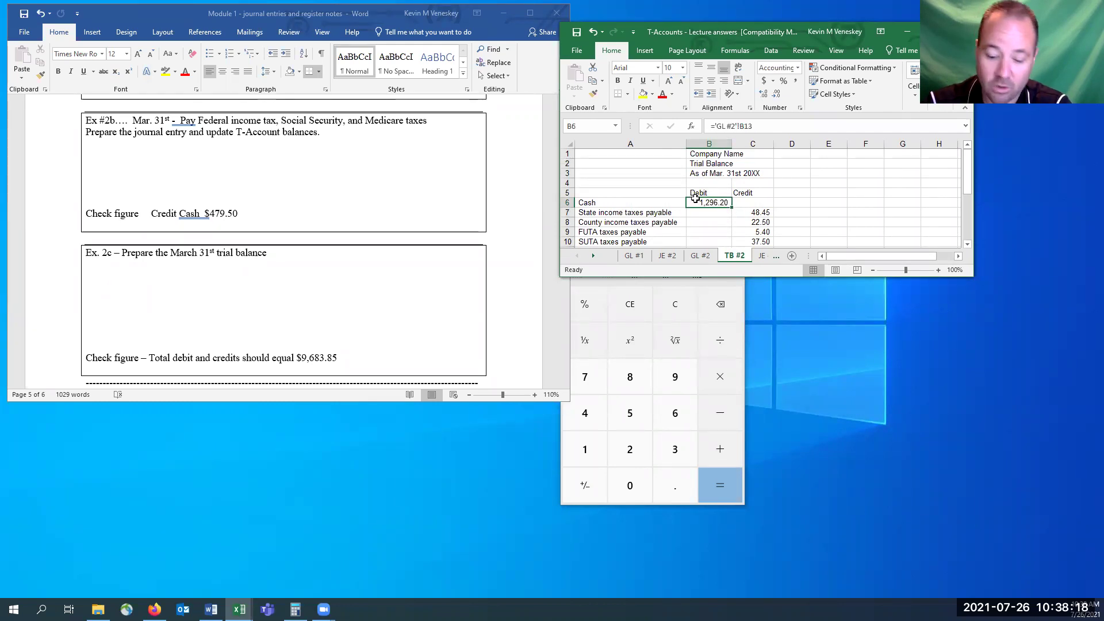
pyautogui.write('=')
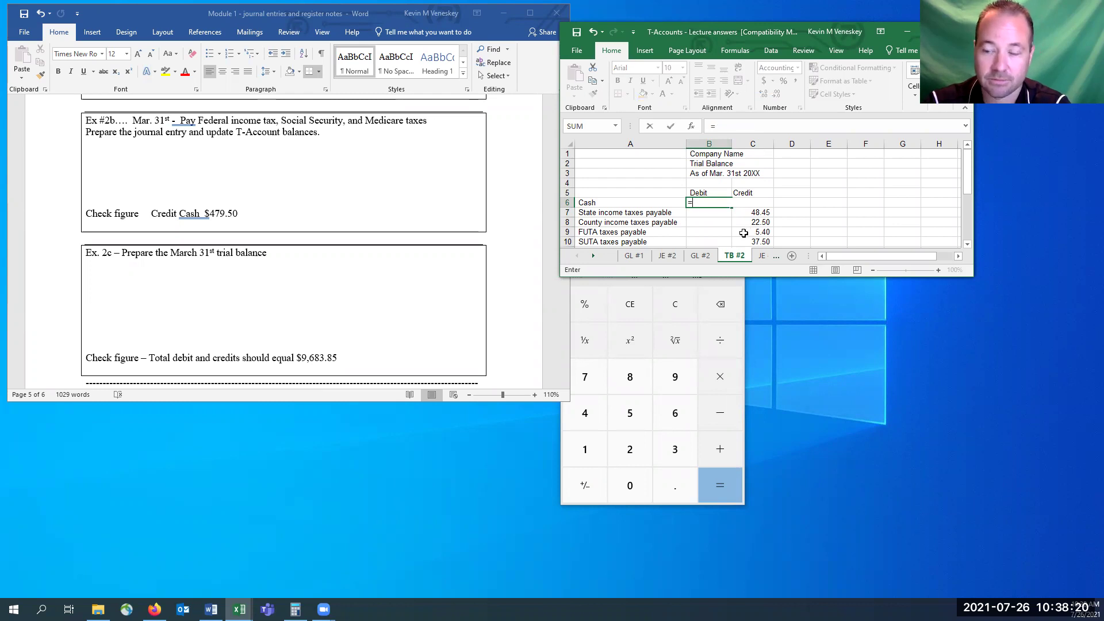
pyautogui.click(702, 257)
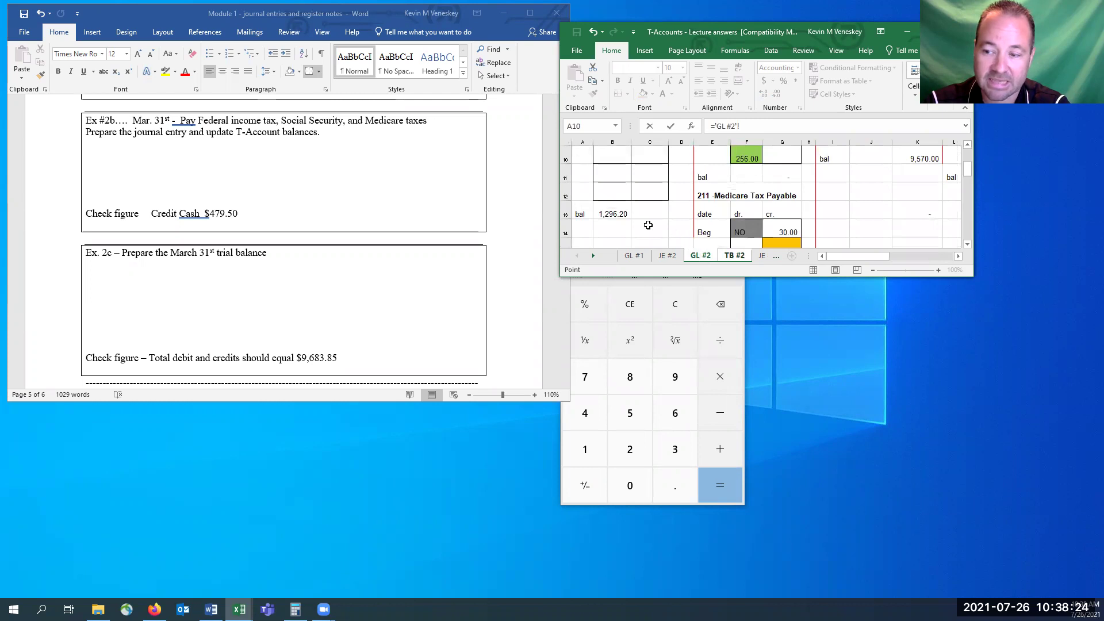
pyautogui.click(613, 212)
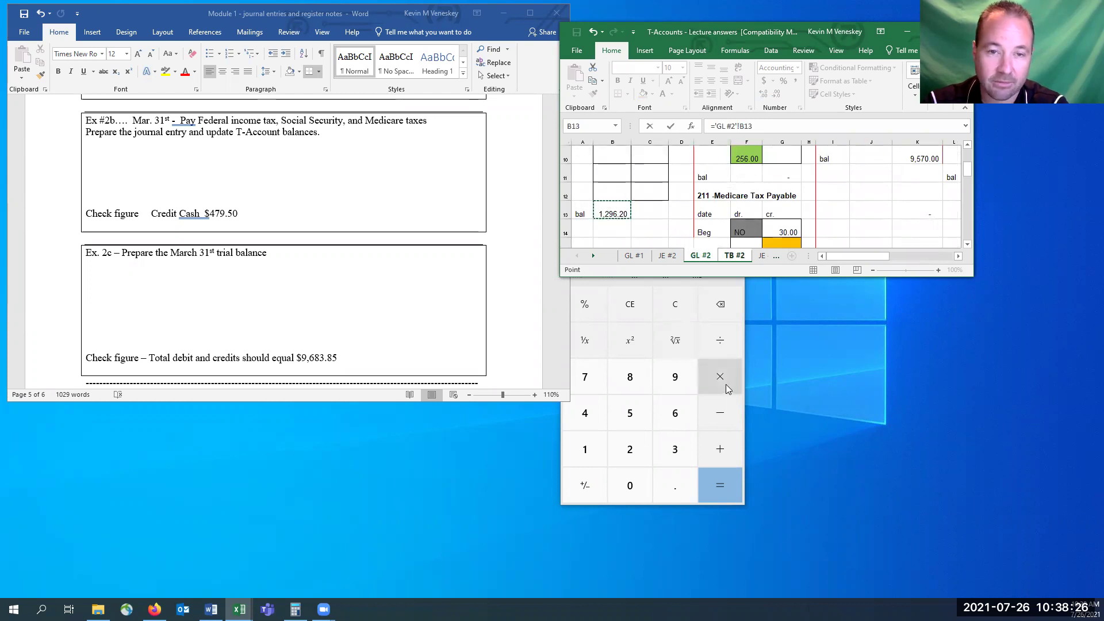
pyautogui.scroll(3, 649, 211)
pyautogui.scroll(-1, 650, 211)
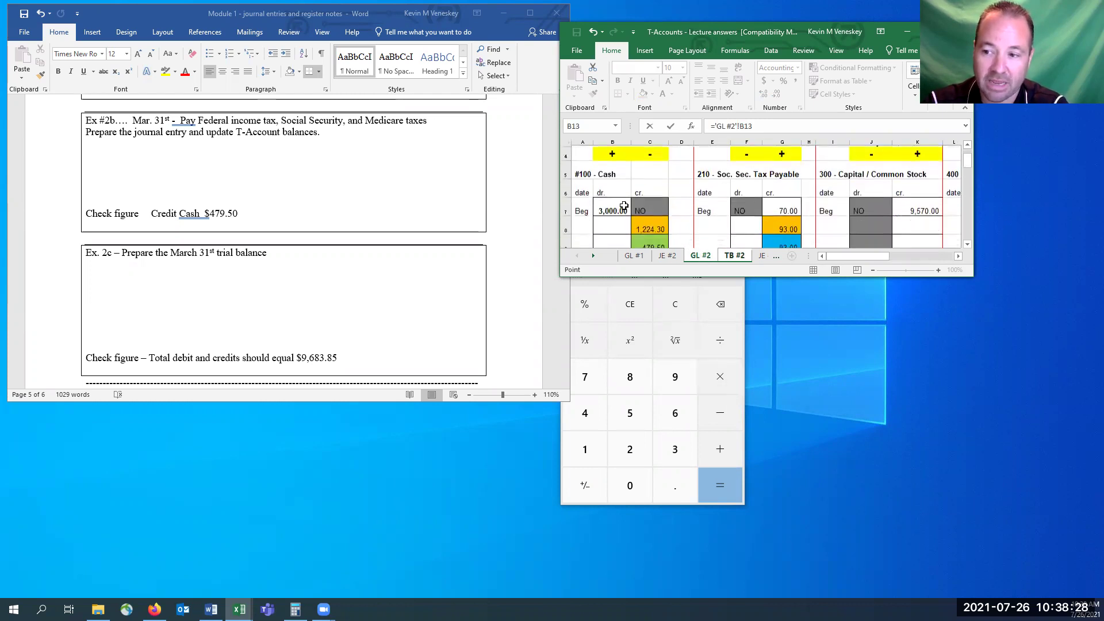
pyautogui.moveTo(667, 279); pyautogui.dragTo(667, 424)
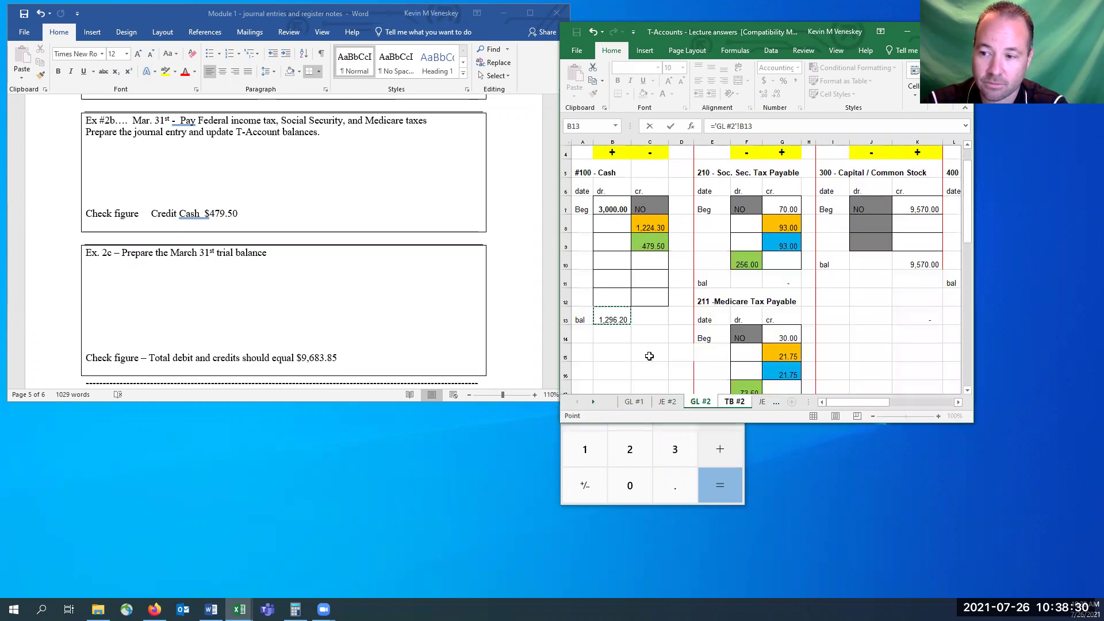
pyautogui.press('Return')
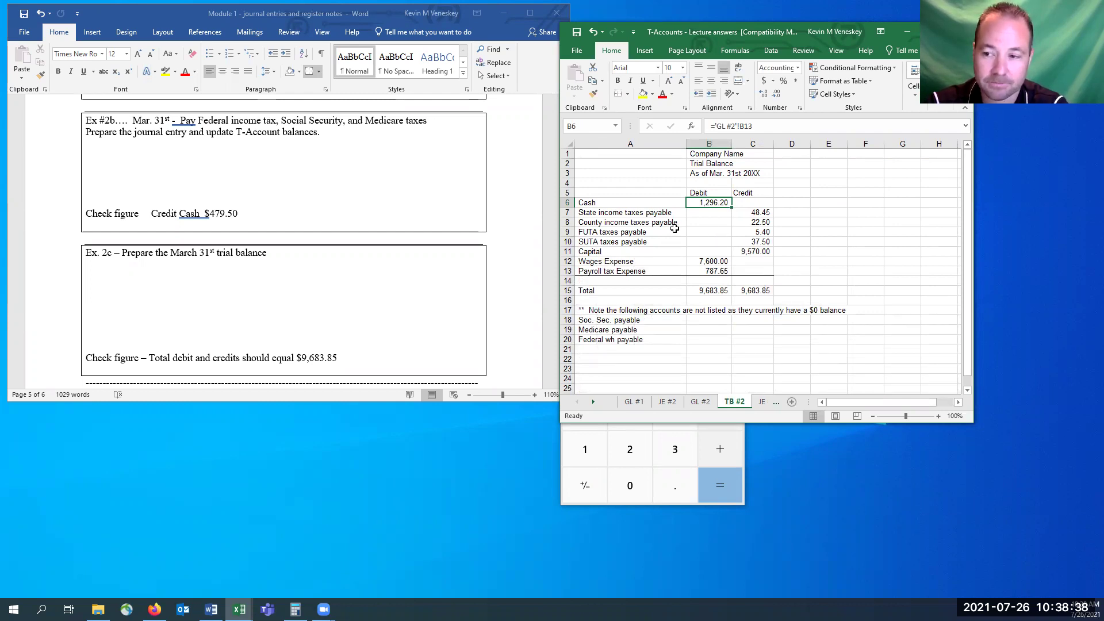
# - Check the ending balances of the Soc. Sec., Medicare and Fed. Inc. Tax Payable T-accounts on GL #2
pyautogui.click(700, 402)
pyautogui.scroll(-1, 769, 217)
pyautogui.click(778, 280)
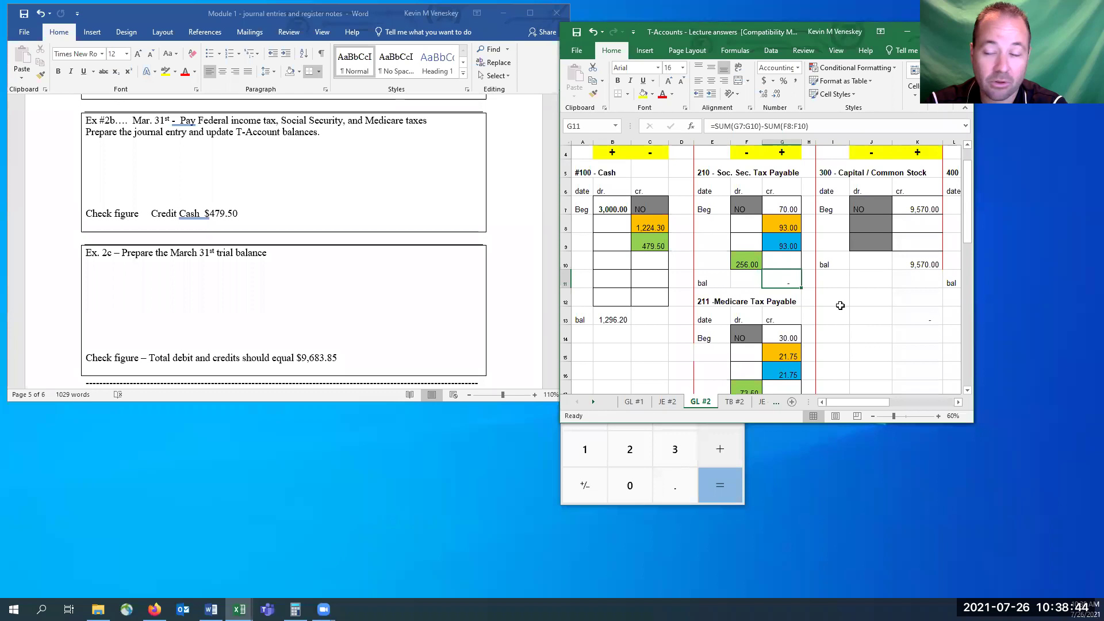
pyautogui.scroll(-2, 840, 304)
pyautogui.click(798, 300)
pyautogui.scroll(-2, 805, 296)
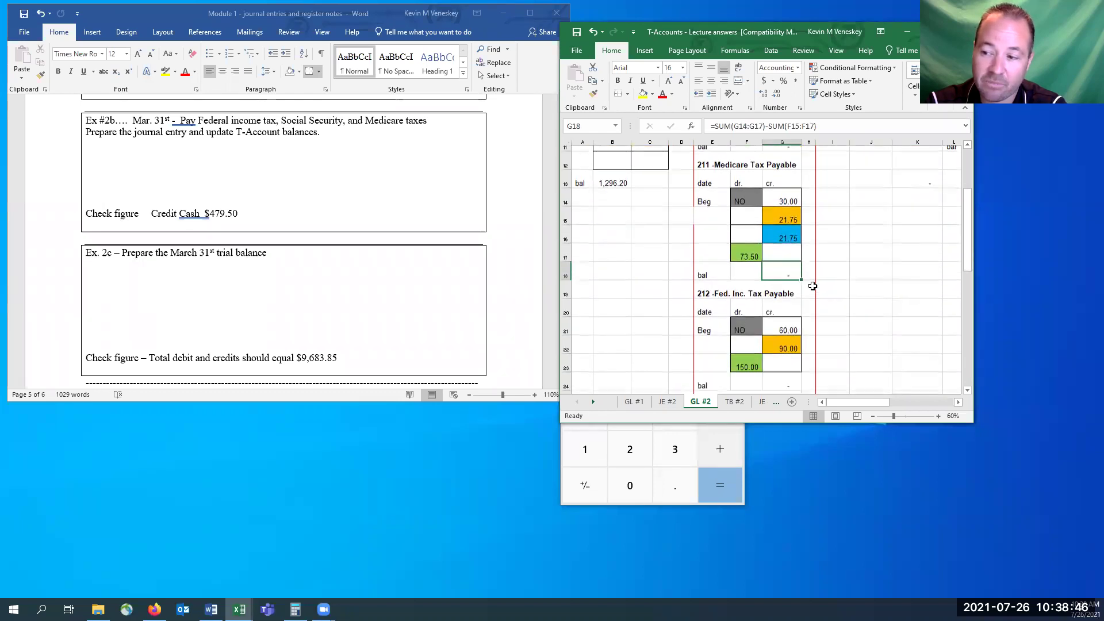
pyautogui.click(798, 302)
# - Review the order of the accounts on the TB #2 trial balance, from the state, county, FUTA and SUTA payables to Wages Expense
pyautogui.click(740, 403)
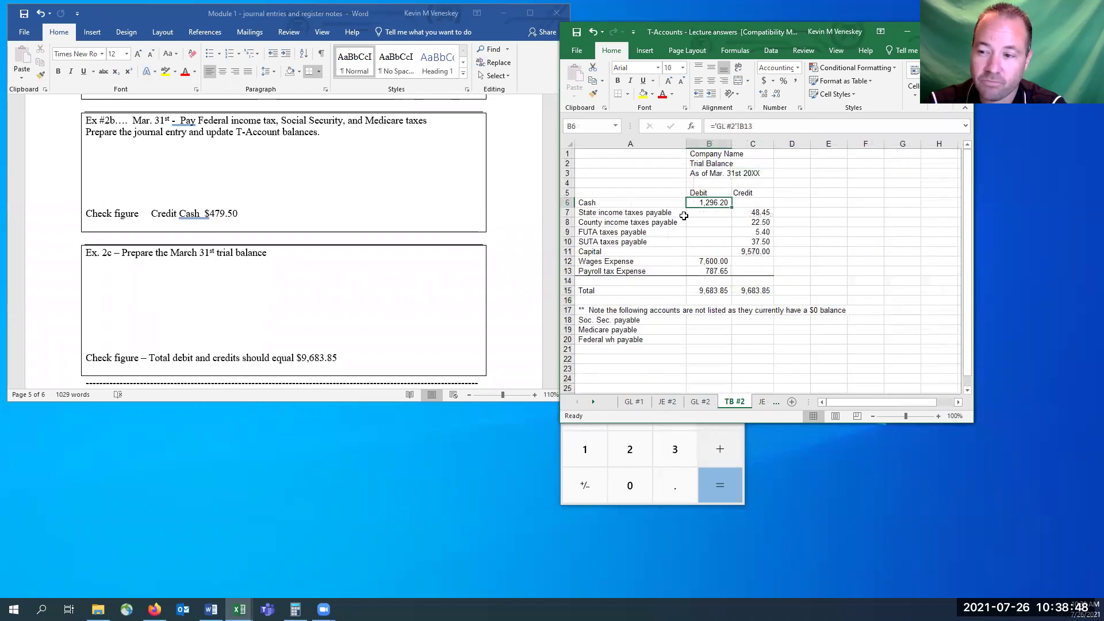
pyautogui.moveTo(598, 212); pyautogui.dragTo(612, 248)
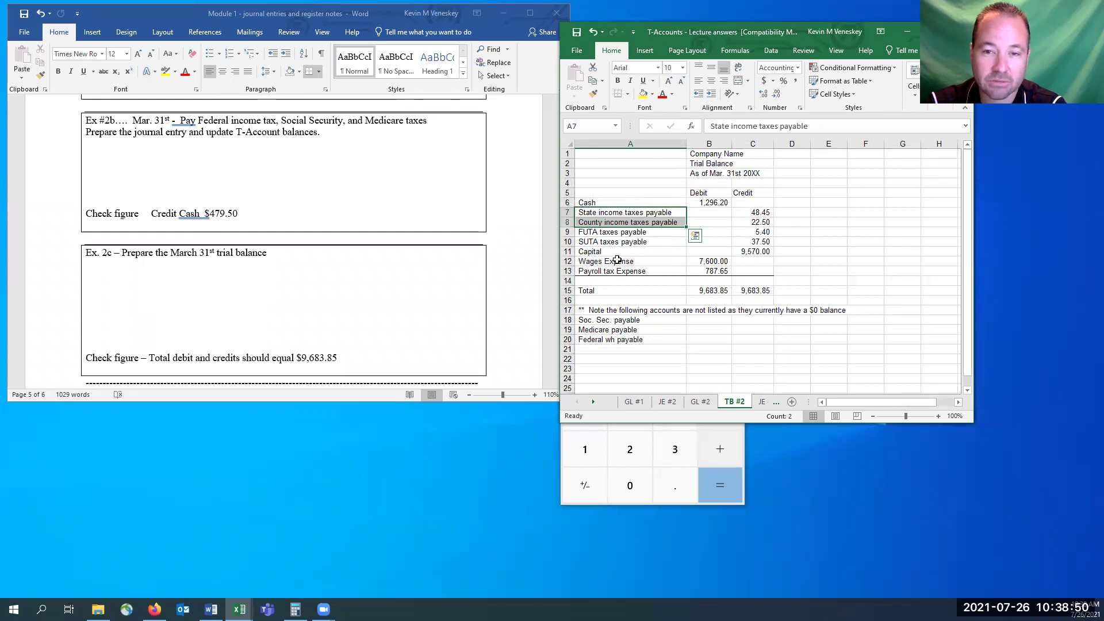
pyautogui.click(611, 261)
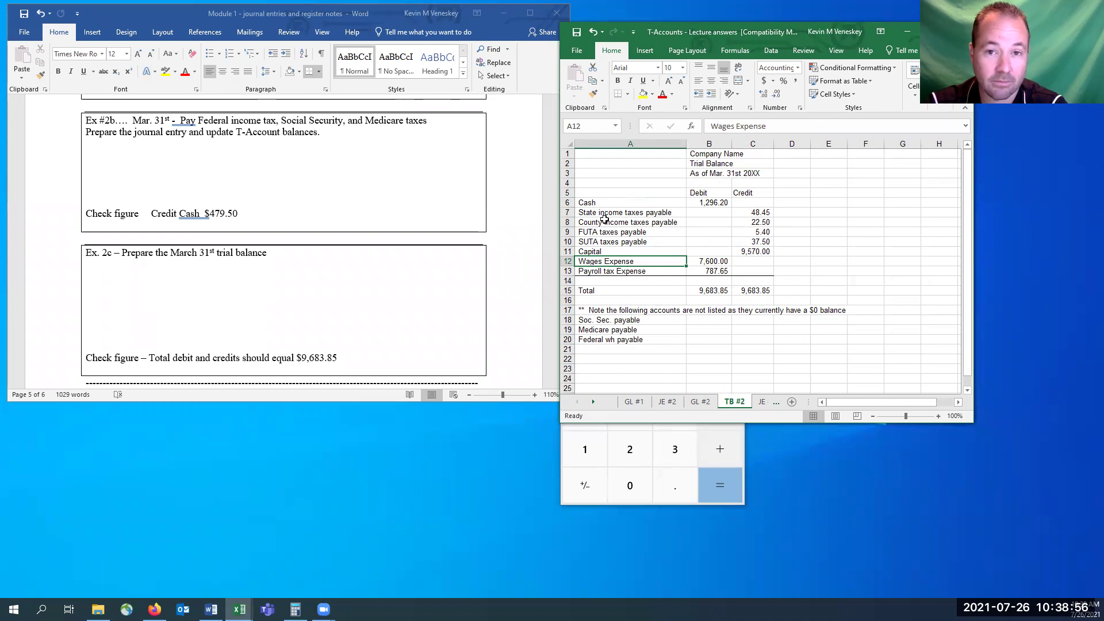
pyautogui.moveTo(596, 211); pyautogui.dragTo(599, 242)
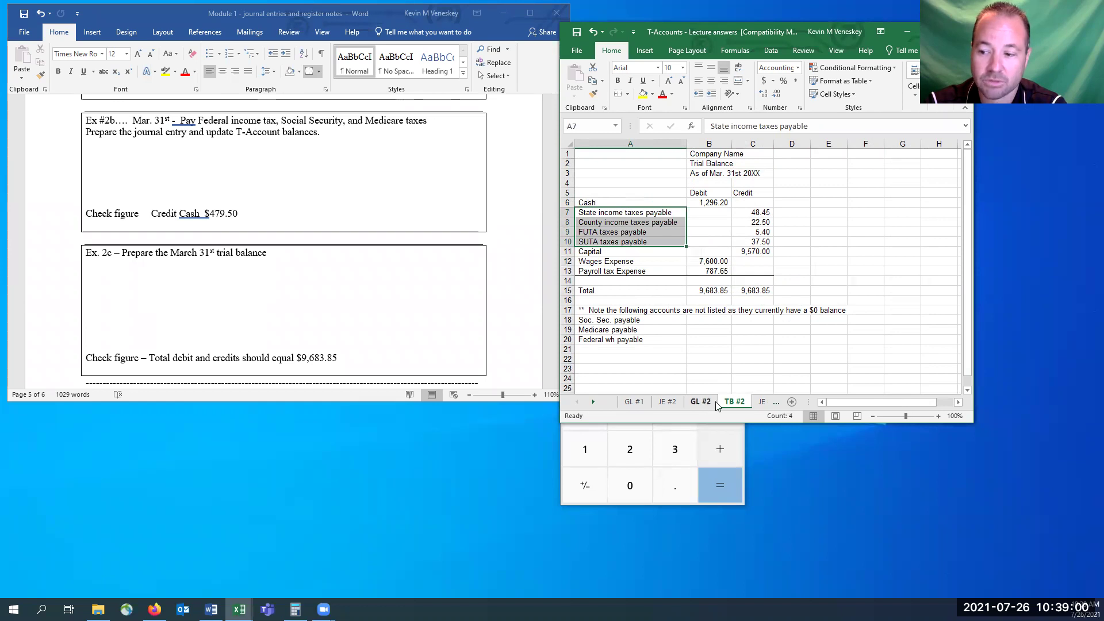
# - Re-enter the State income taxes payable credit on TB #2 as a link to its T-account balance, ='GL #2'!G29
pyautogui.moveTo(750, 223); pyautogui.dragTo(753, 214)
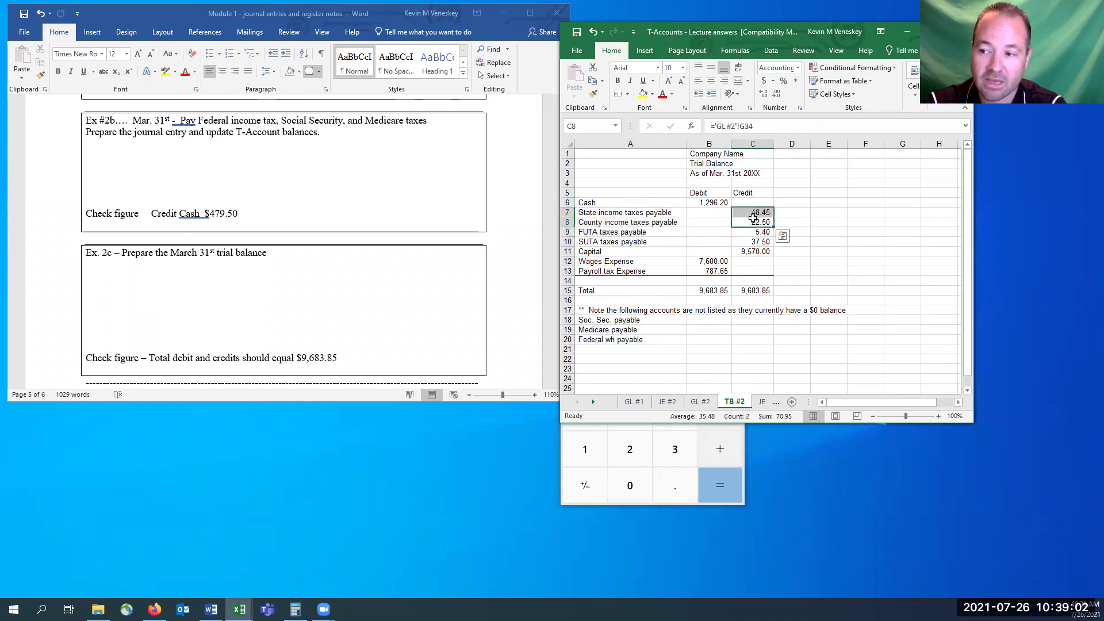
pyautogui.click(753, 215)
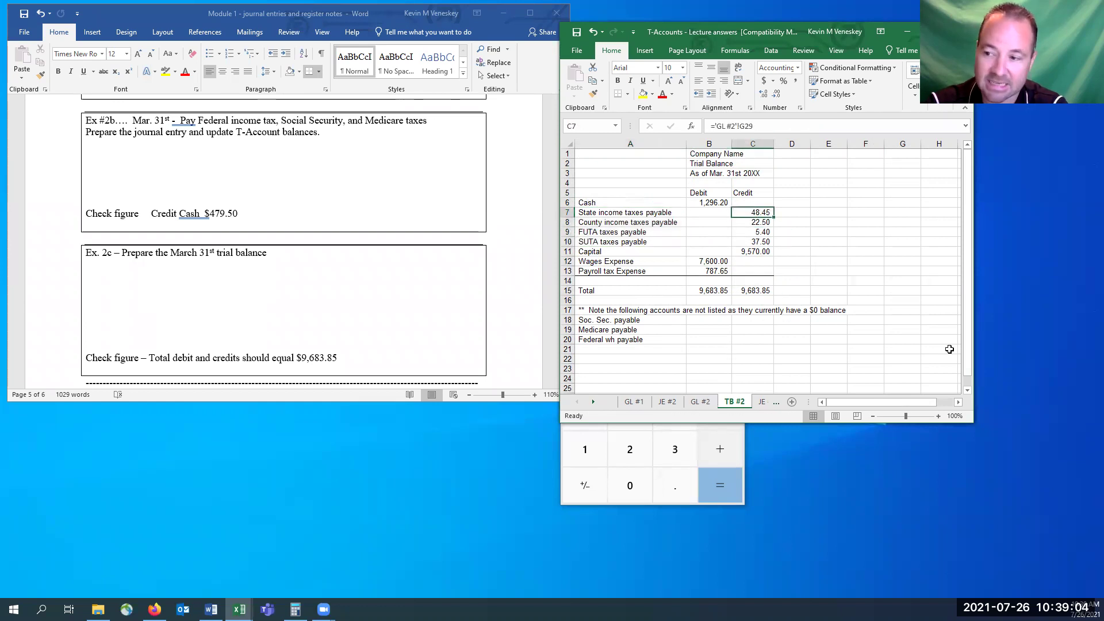
pyautogui.write('=')
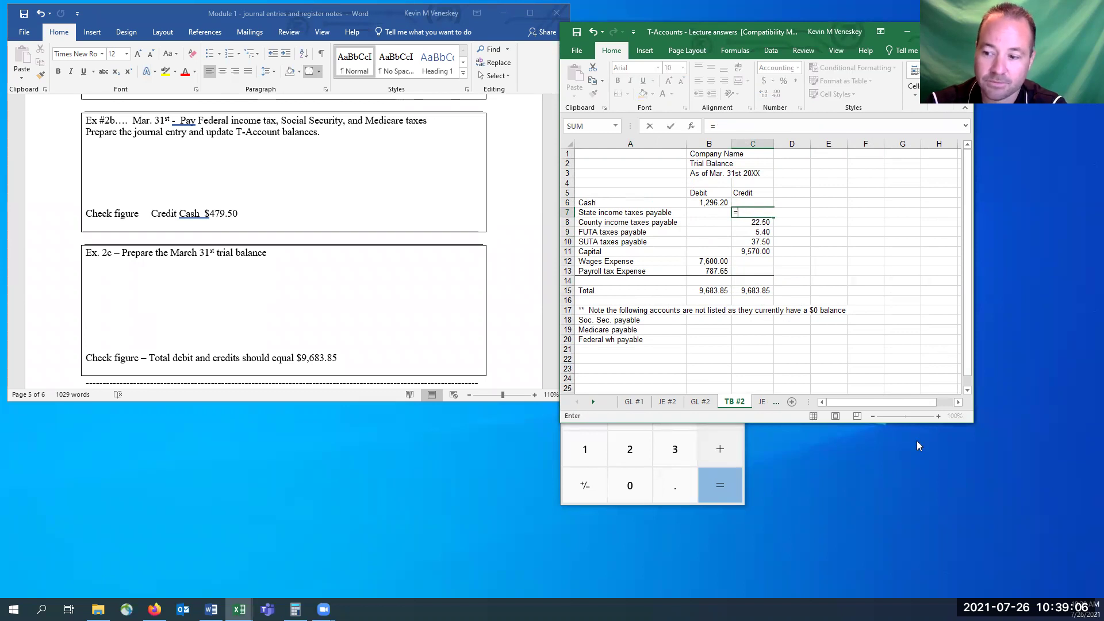
pyautogui.click(701, 401)
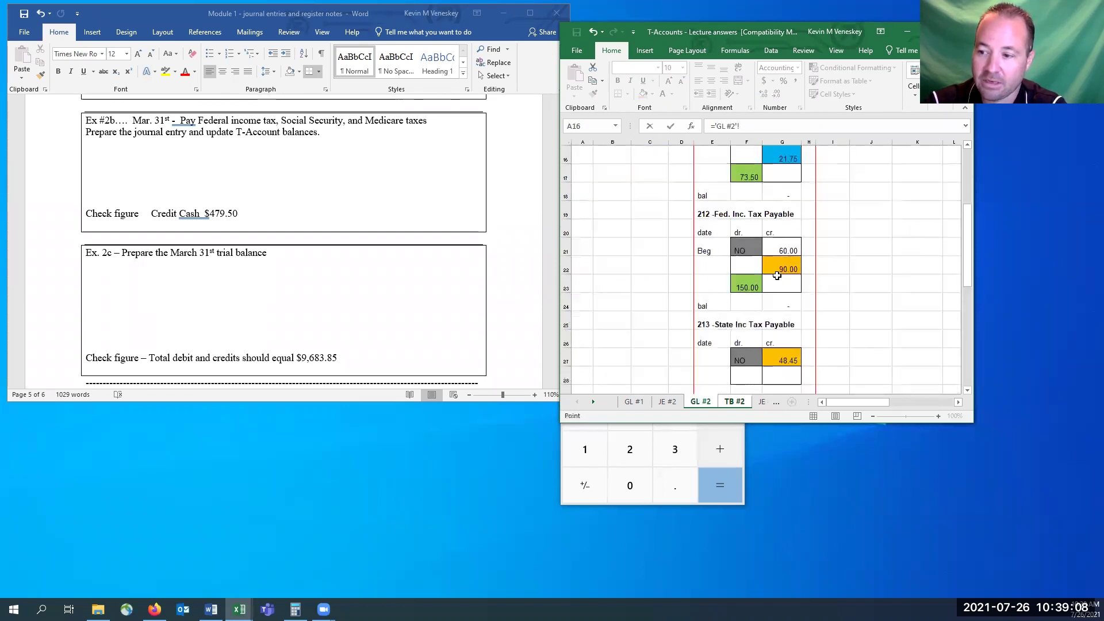
pyautogui.scroll(-1, 774, 279)
pyautogui.scroll(-1, 777, 270)
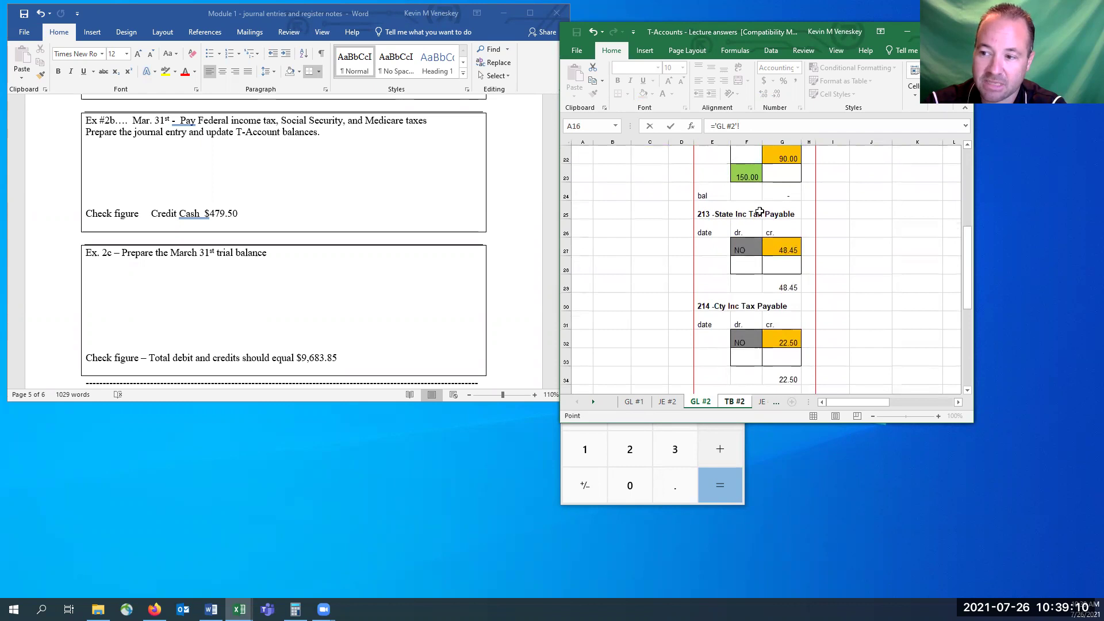
pyautogui.click(783, 285)
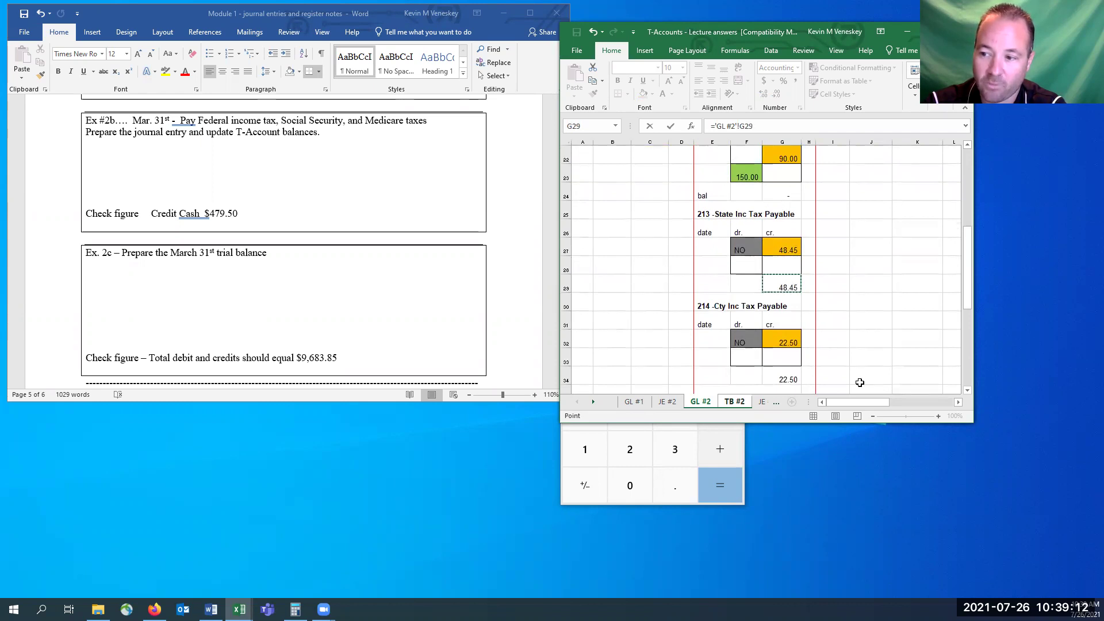
pyautogui.press('Return')
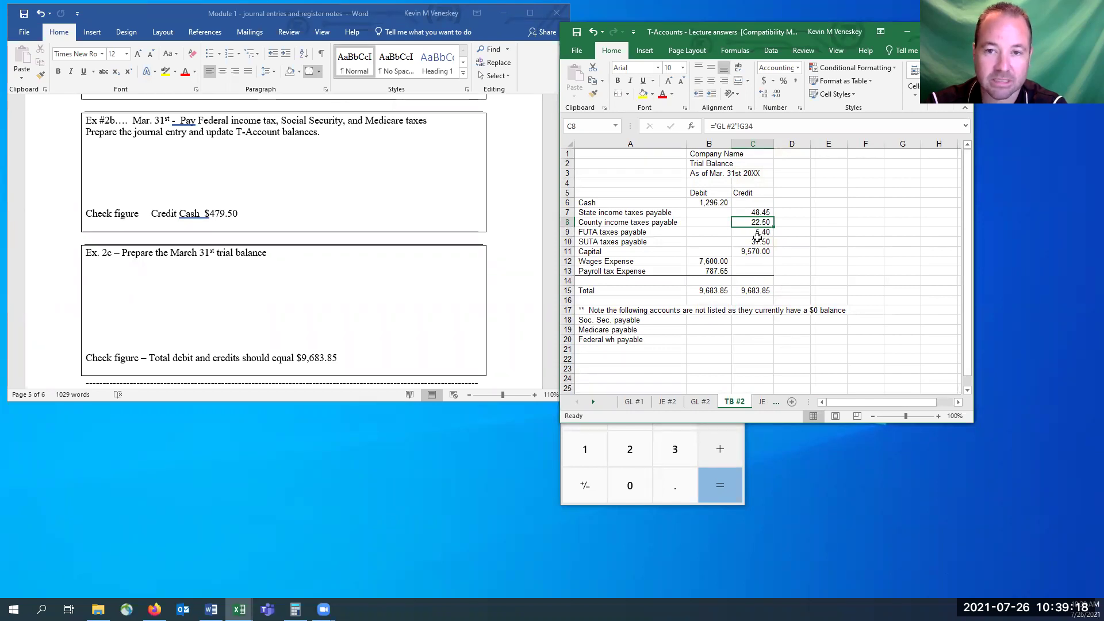
# - Inspect the Capital, credit total and Wages Expense formulas on TB #2 alongside the Ex #2a starting balances in the notes
pyautogui.click(760, 251)
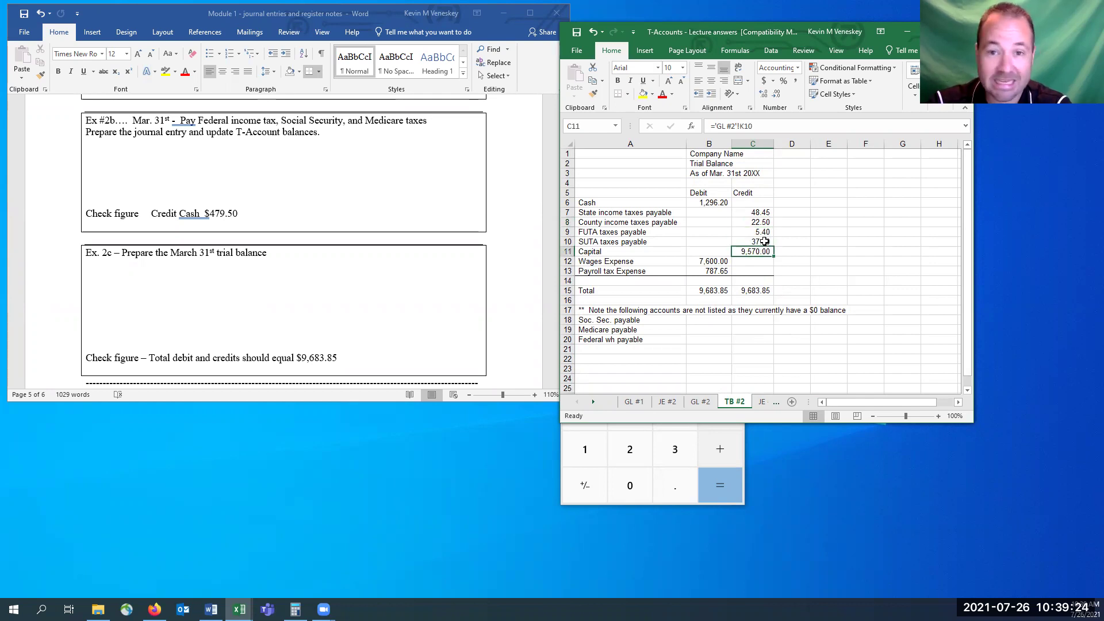
pyautogui.scroll(8, 400, 276)
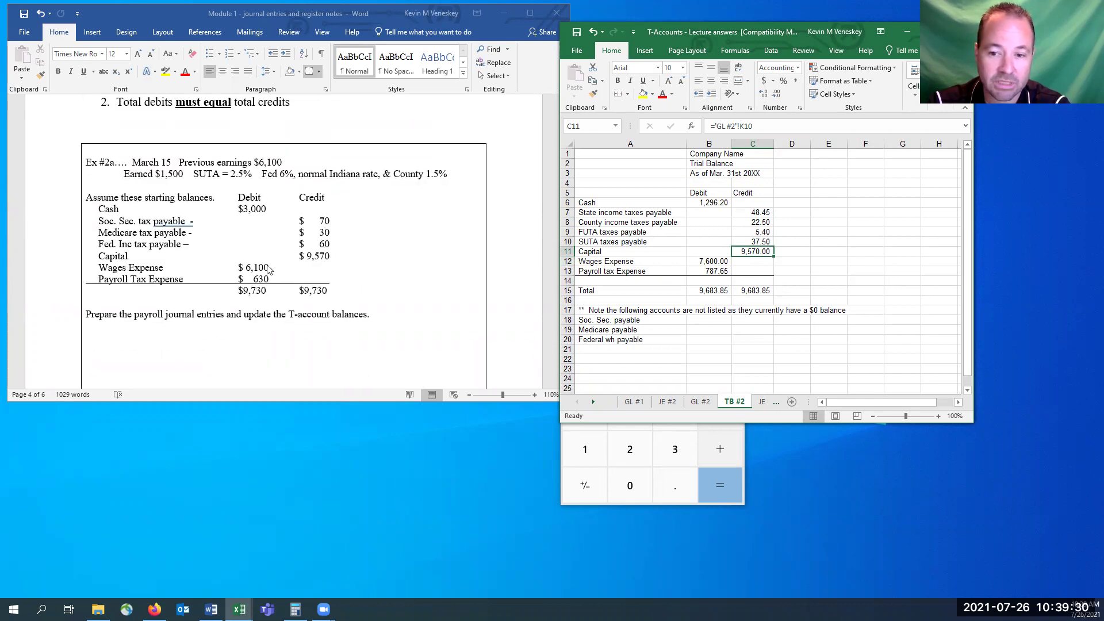
pyautogui.click(763, 292)
pyautogui.click(702, 264)
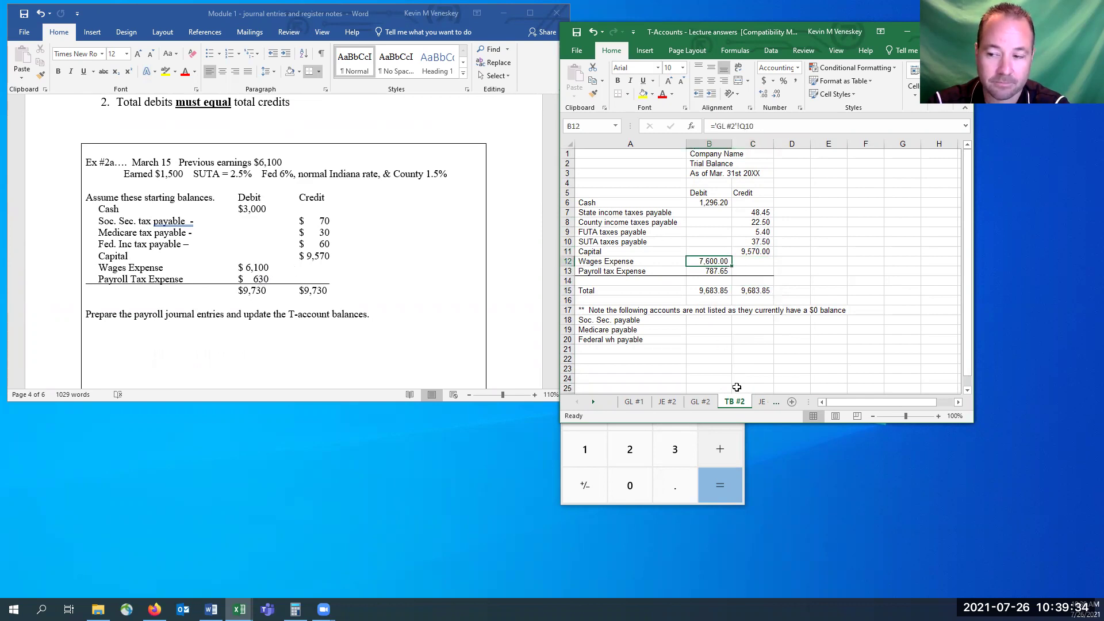
# - Review the beginning balances and postings in the GL #2 T-accounts, and return to the TB #2 trial balance
pyautogui.click(710, 401)
pyautogui.scroll(5, 840, 252)
pyautogui.scroll(1, 841, 251)
pyautogui.hscroll(6, 841, 251)
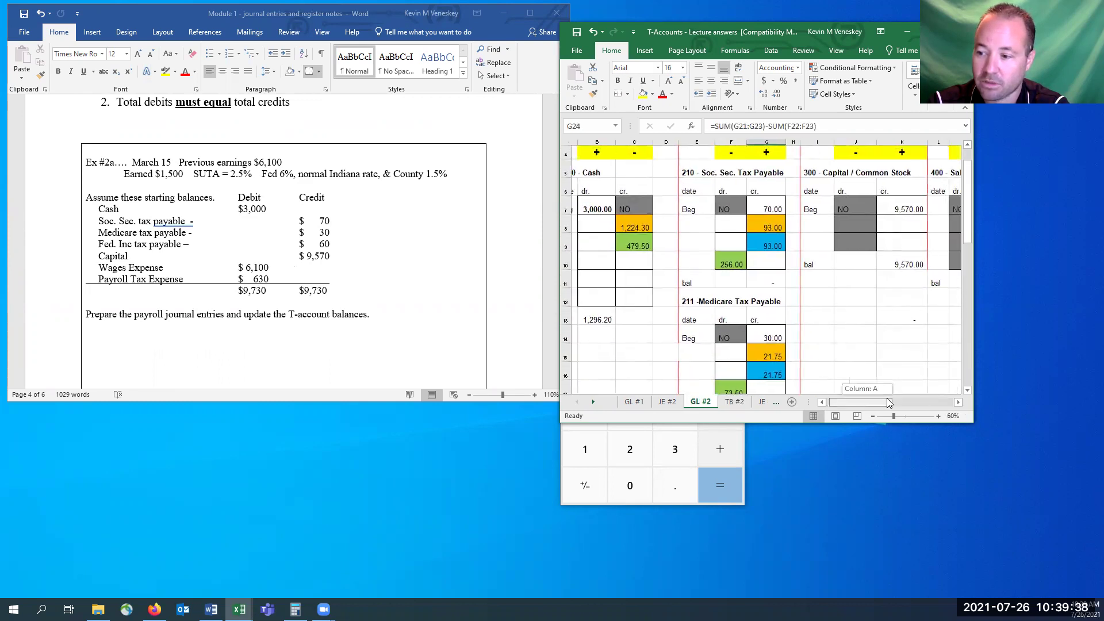
pyautogui.click(734, 402)
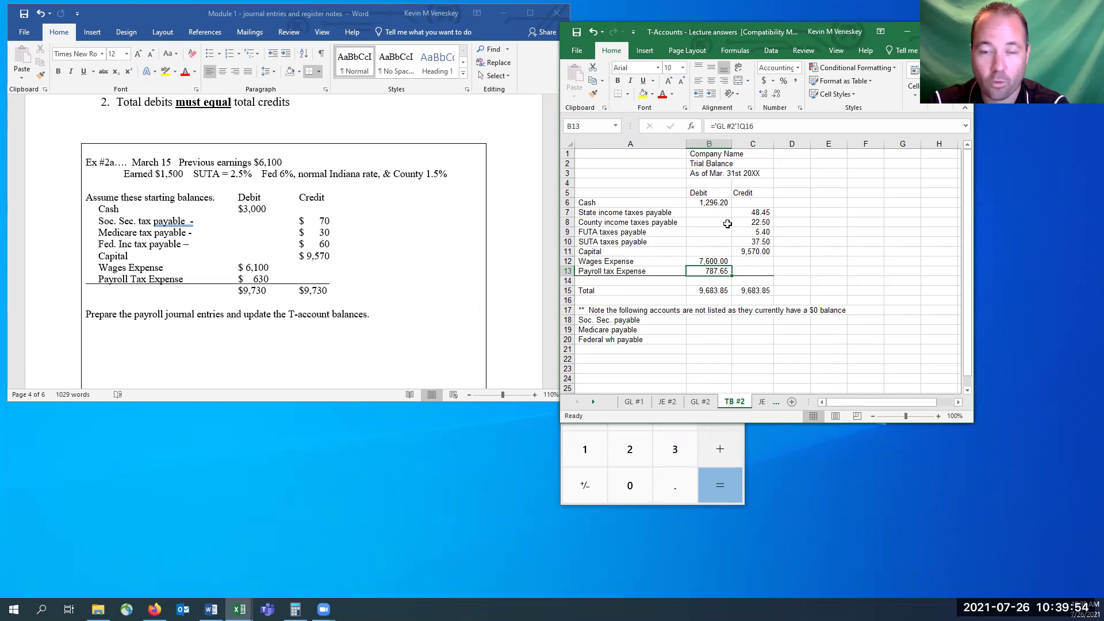
# - Review the account order on TB #2, from Cash through the payables and Capital to the two expense accounts
pyautogui.moveTo(596, 202); pyautogui.dragTo(594, 268)
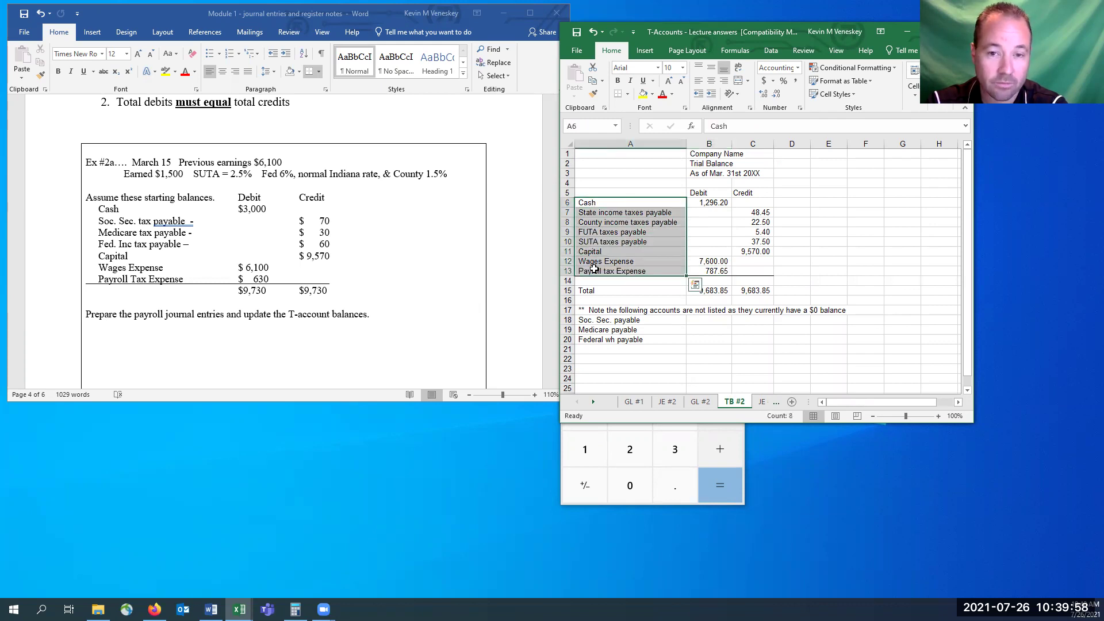
pyautogui.click(599, 205)
pyautogui.moveTo(594, 211); pyautogui.dragTo(594, 271)
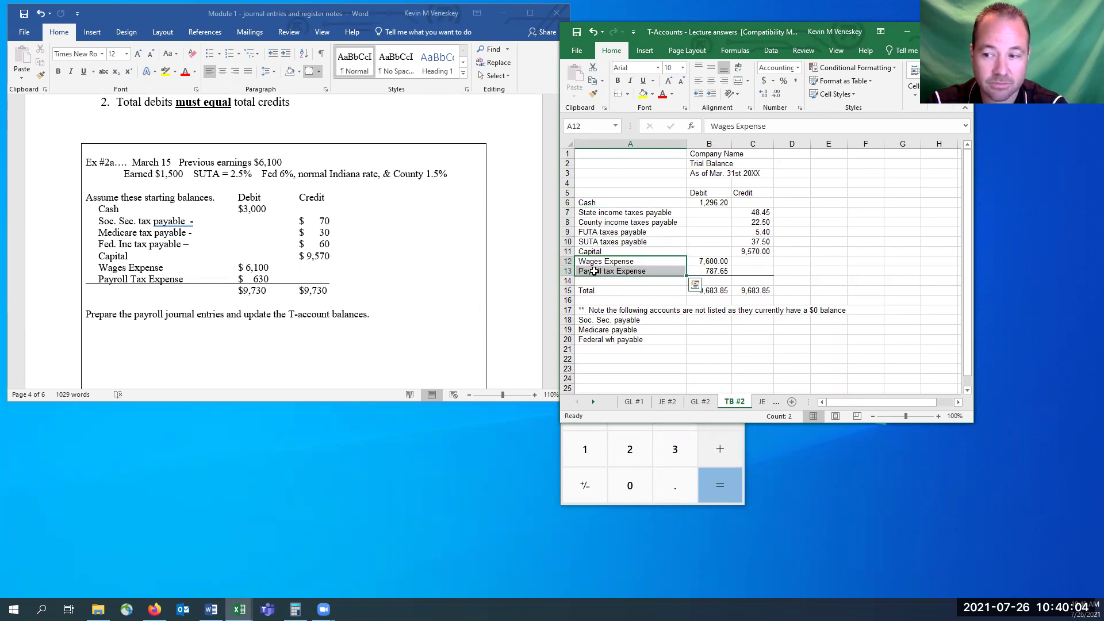
pyautogui.click(722, 331)
# - Inspect the SUM formulas behind the debit and credit totals on TB #2
pyautogui.click(706, 290)
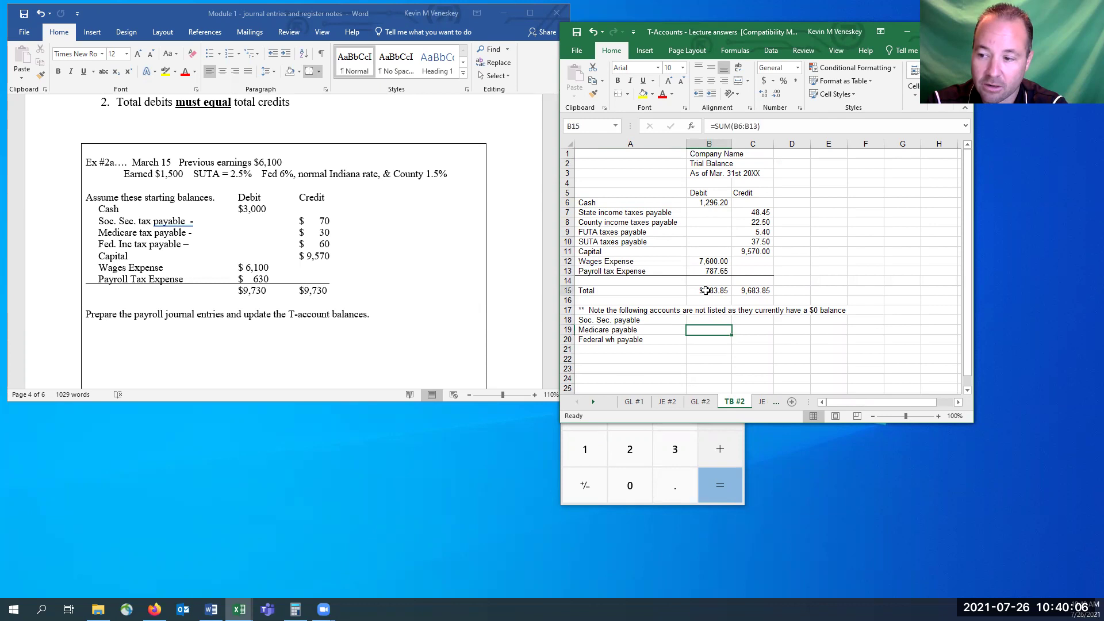
pyautogui.moveTo(707, 291); pyautogui.dragTo(752, 291)
pyautogui.click(701, 290)
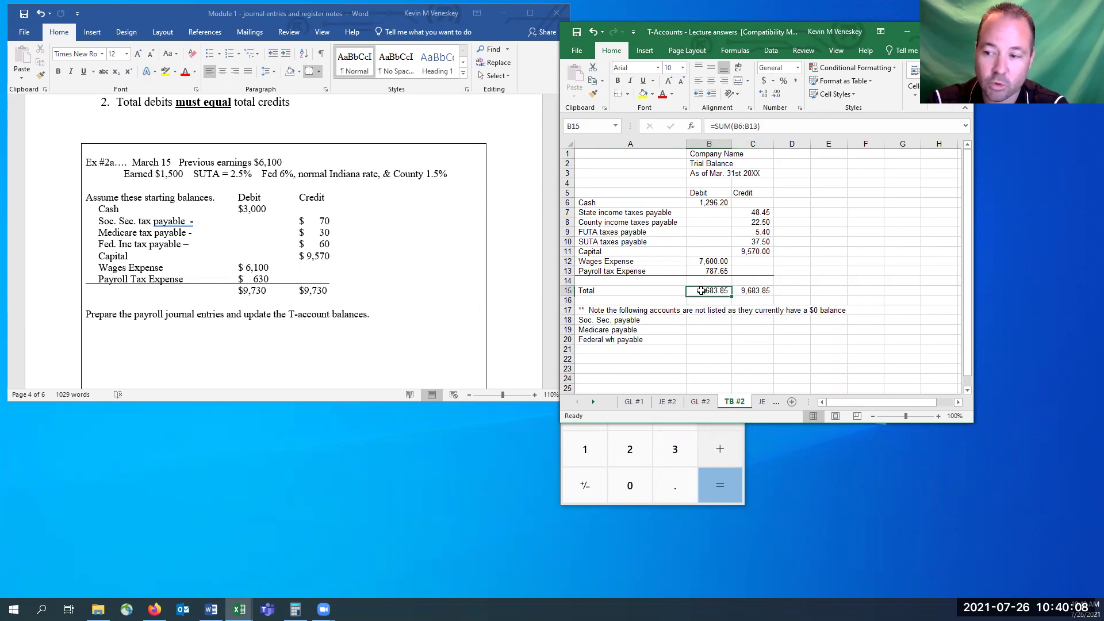
pyautogui.doubleClick(701, 290)
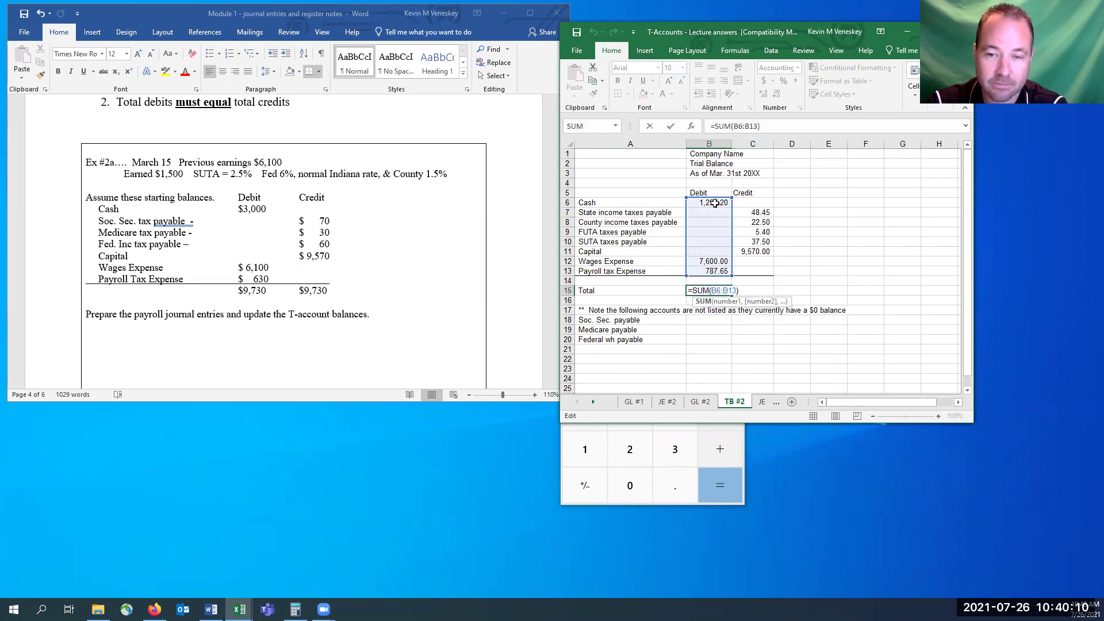
pyautogui.doubleClick(744, 291)
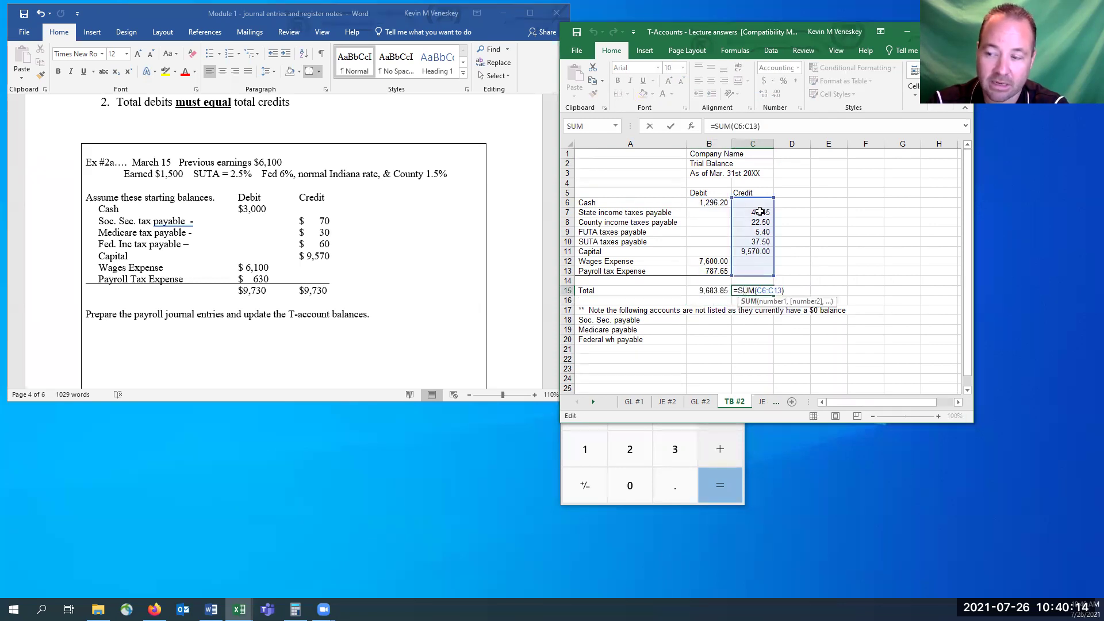
pyautogui.press('Return')
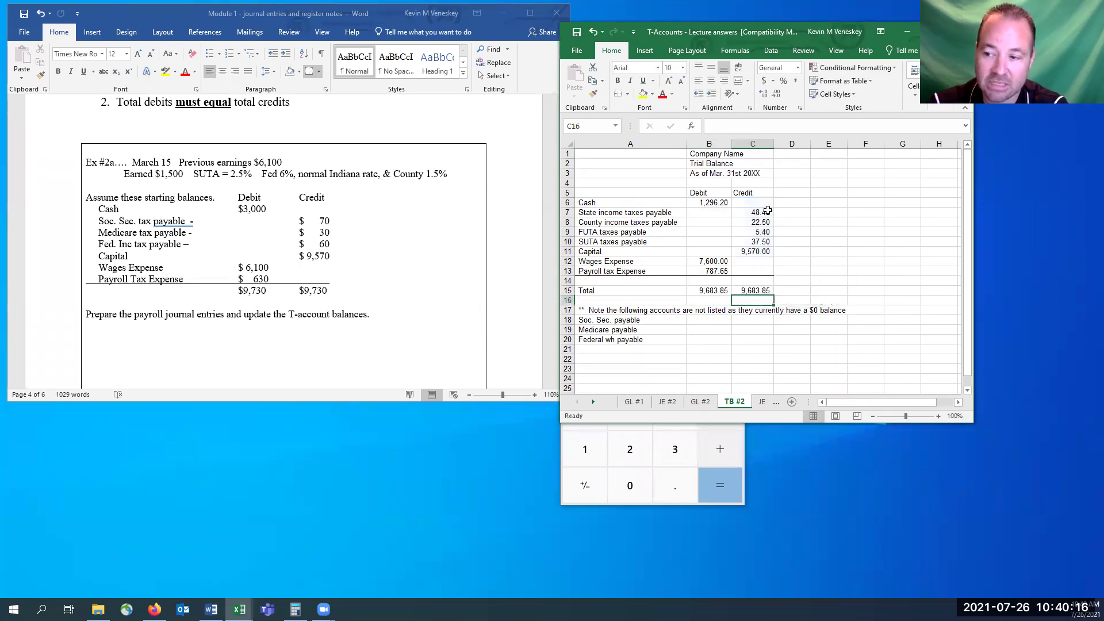
# - Compare the TB #2 totals with the Ex. 2c check figure in the notes, and review the listed zero-balance accounts
pyautogui.scroll(-2, 316, 284)
pyautogui.scroll(-10, 315, 284)
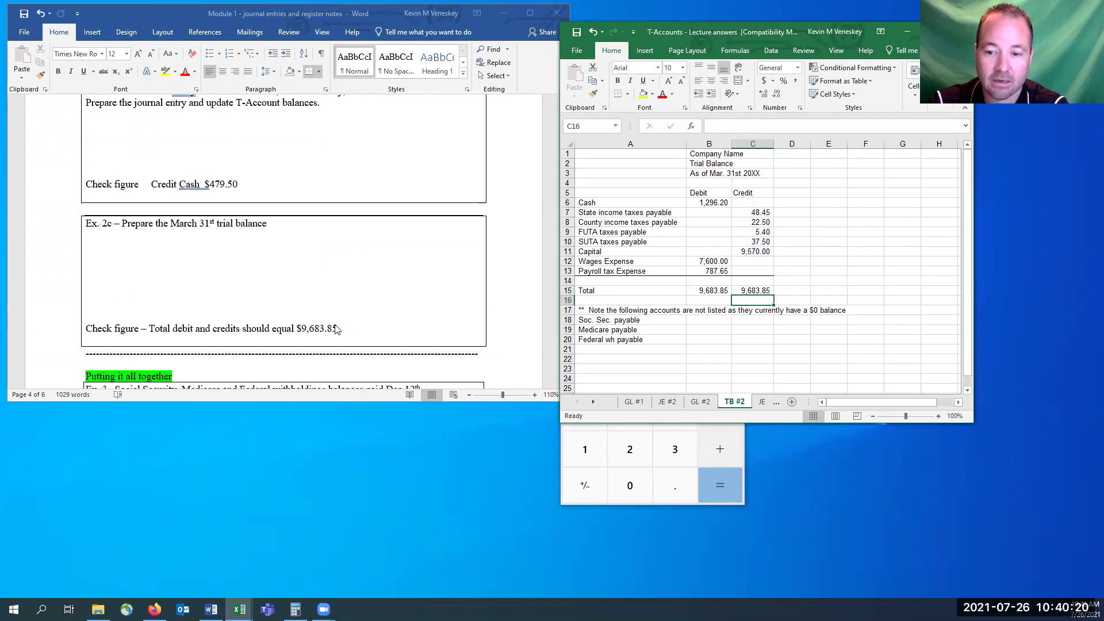
pyautogui.click(336, 329)
pyautogui.moveTo(336, 329); pyautogui.dragTo(311, 329)
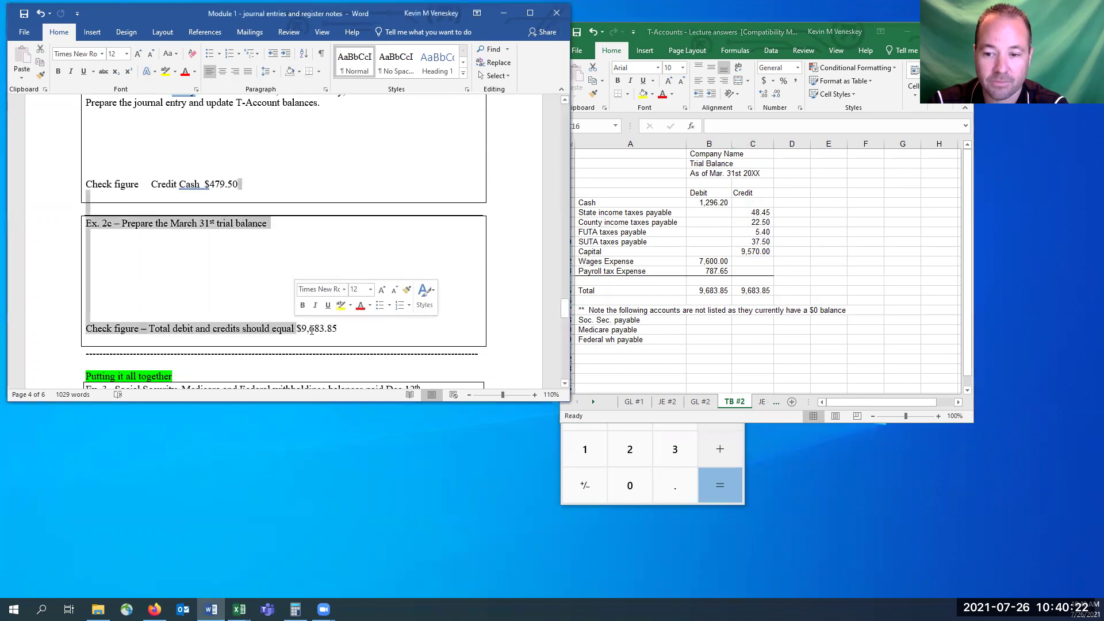
pyautogui.click(311, 330)
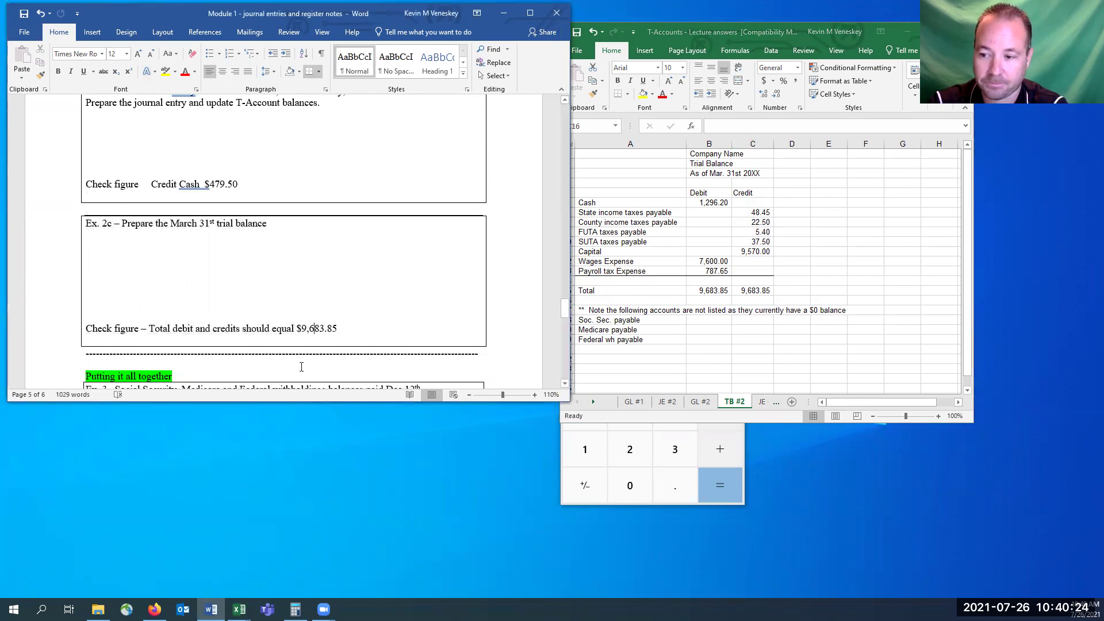
pyautogui.click(713, 352)
pyautogui.click(623, 330)
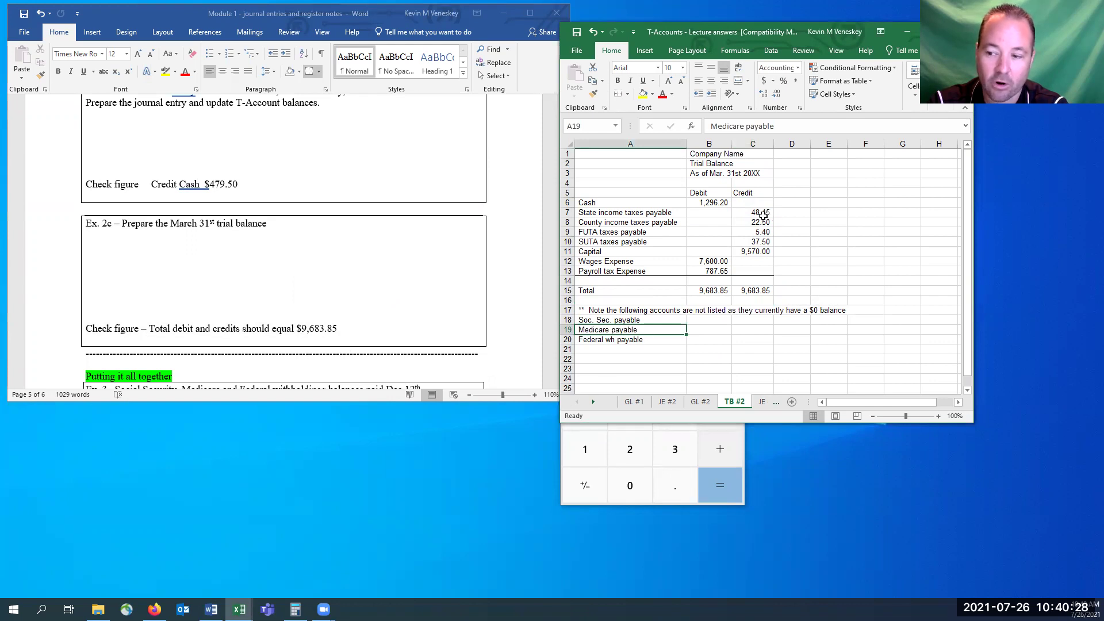
# - Bring the Ex. 3 sheets within reach in the workbook and read the Ex. 3 payroll data and starting balances in the notes
pyautogui.click(593, 401)
pyautogui.click(594, 402)
pyautogui.click(594, 401)
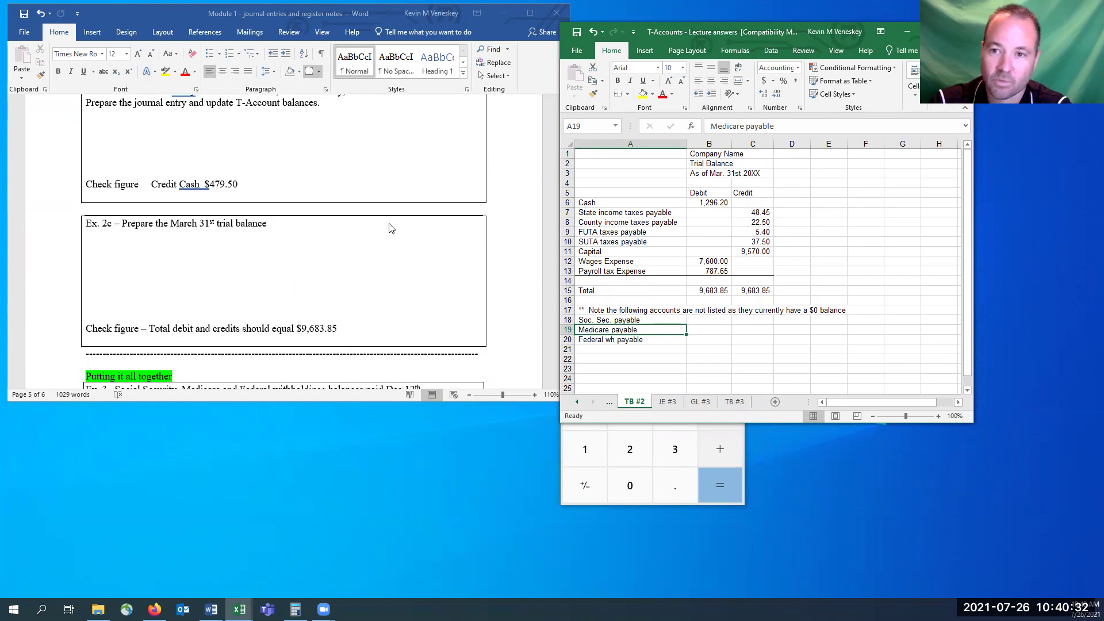
pyautogui.scroll(-3, 390, 228)
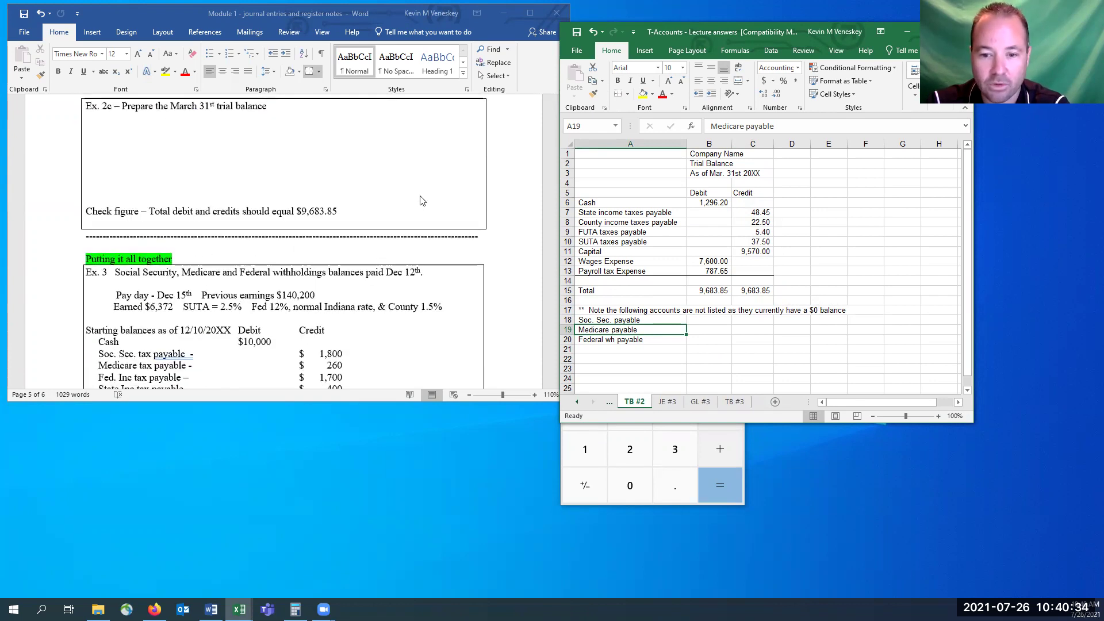
pyautogui.scroll(-6, 420, 200)
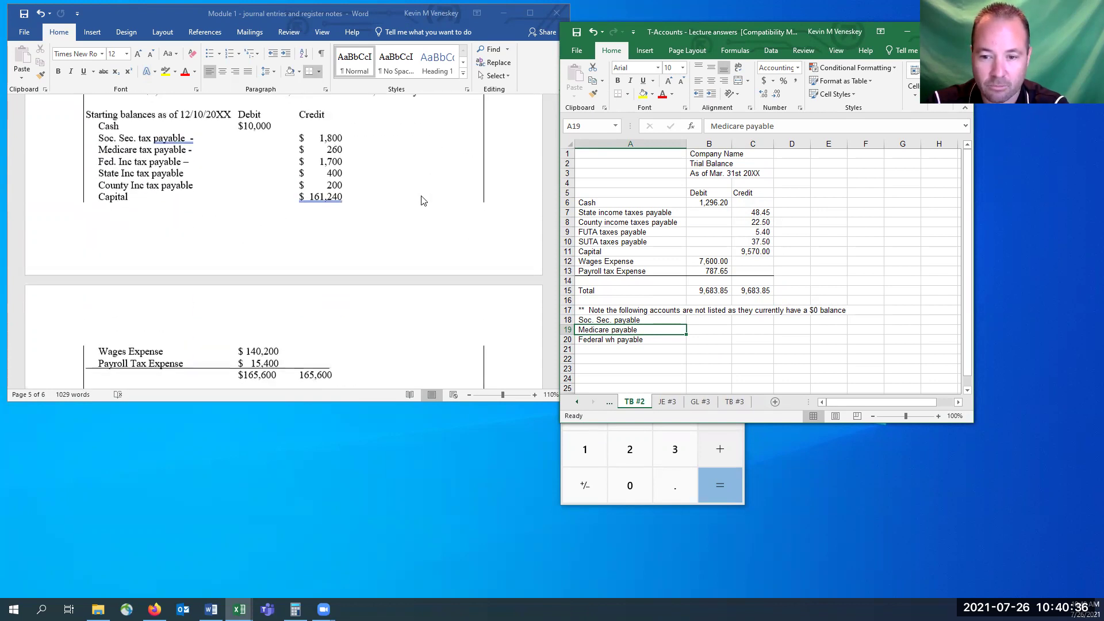
pyautogui.scroll(3, 426, 196)
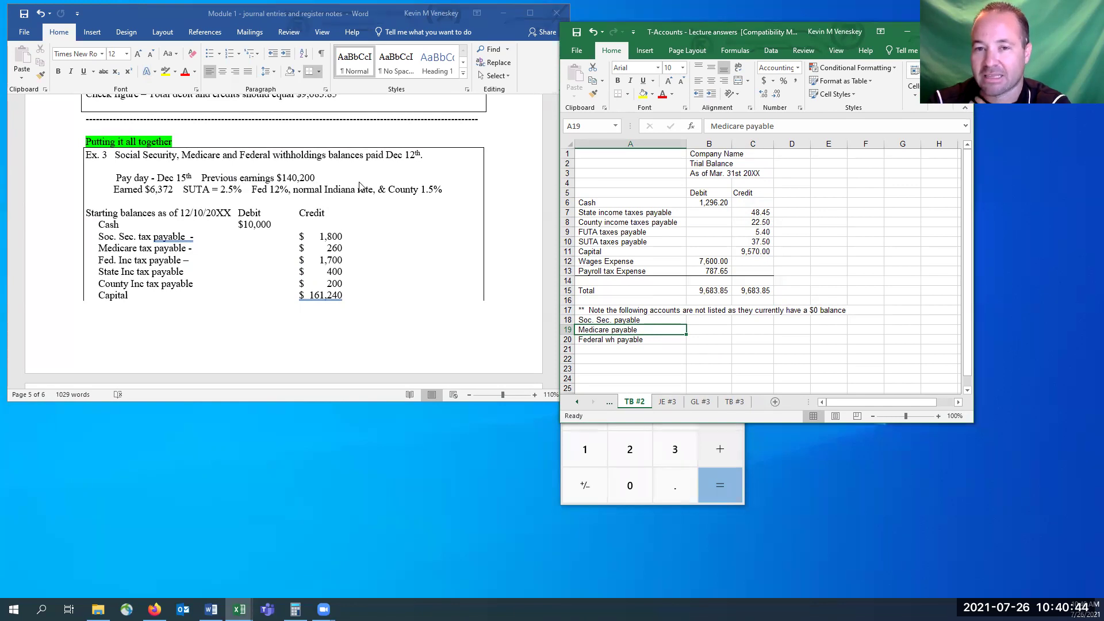
# - Examine the previous earnings amount given for the Dec 15th pay day in Ex. 3 of the notes
pyautogui.click(300, 177)
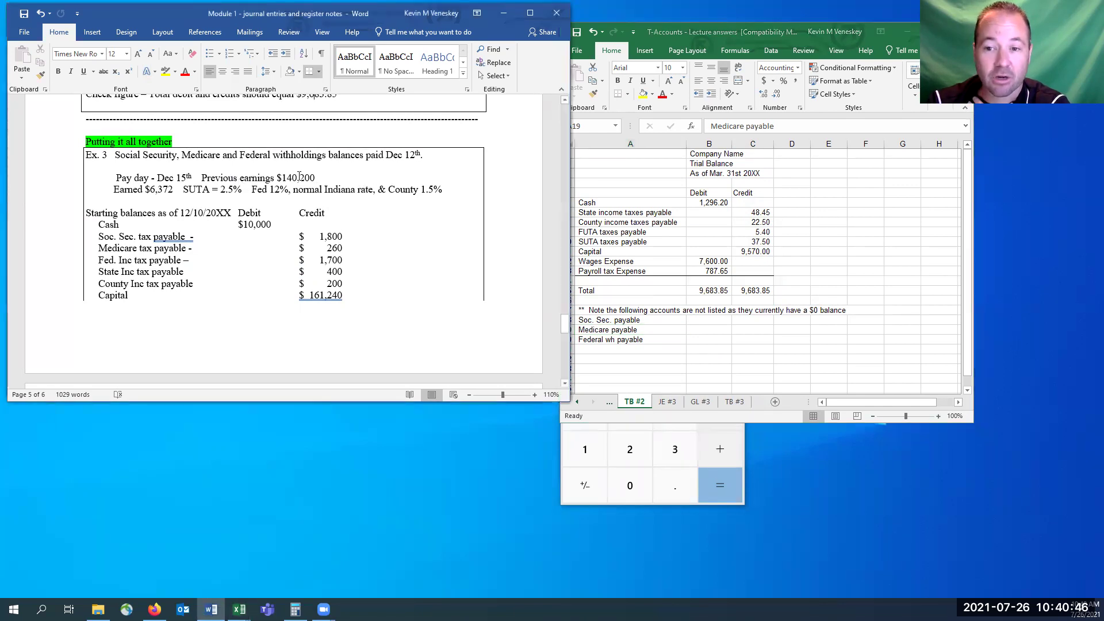
pyautogui.moveTo(314, 176); pyautogui.dragTo(276, 178)
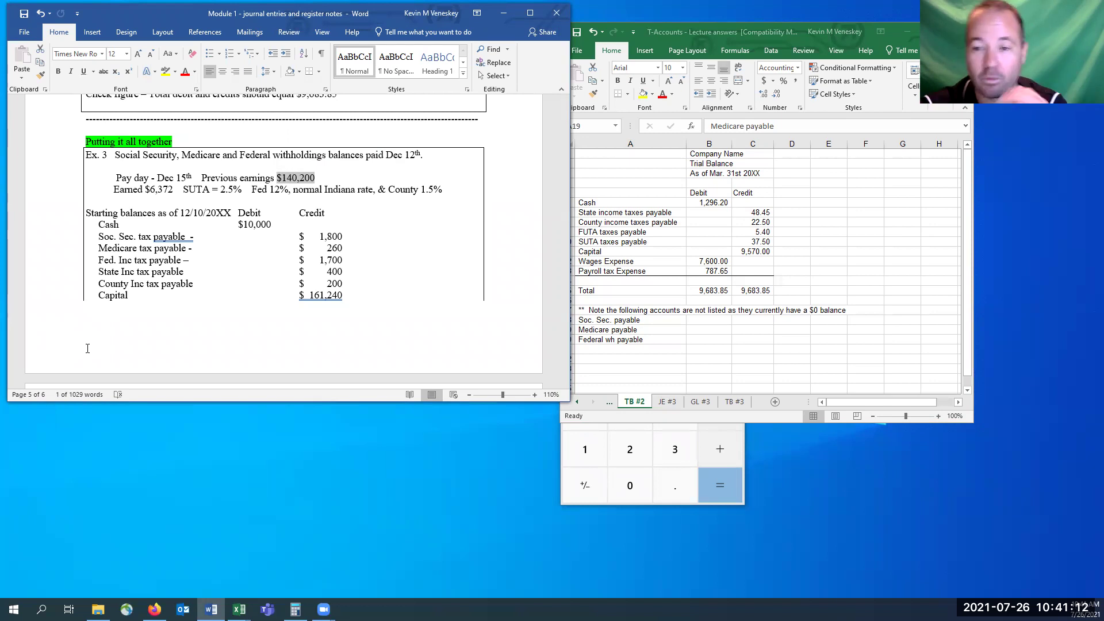
pyautogui.click(311, 179)
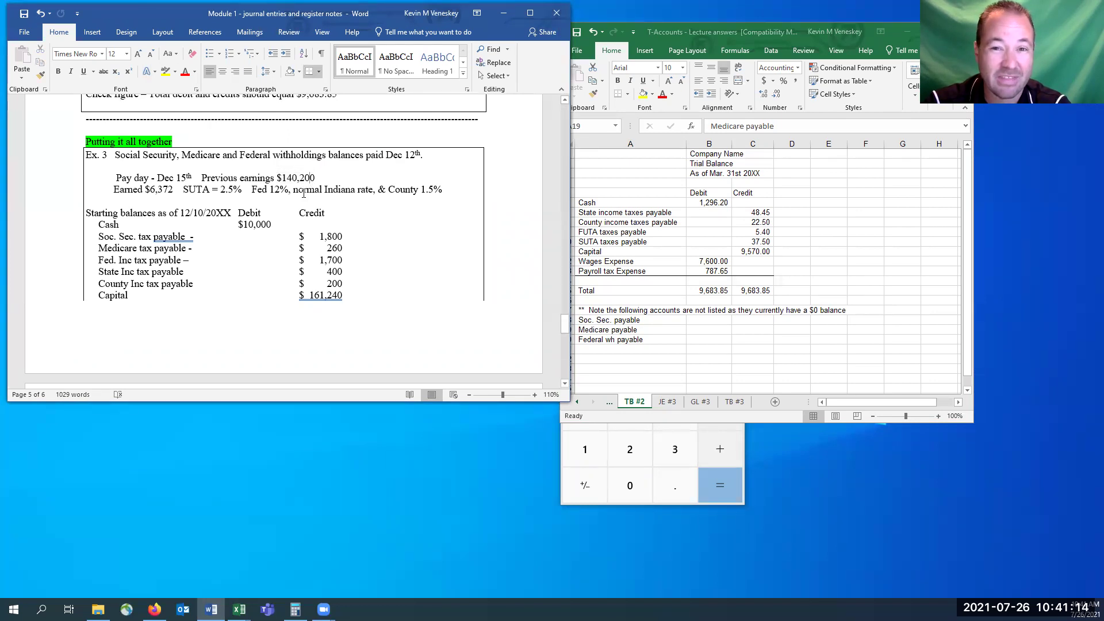
pyautogui.press('Left')
pyautogui.press('Left')
pyautogui.press('Left')
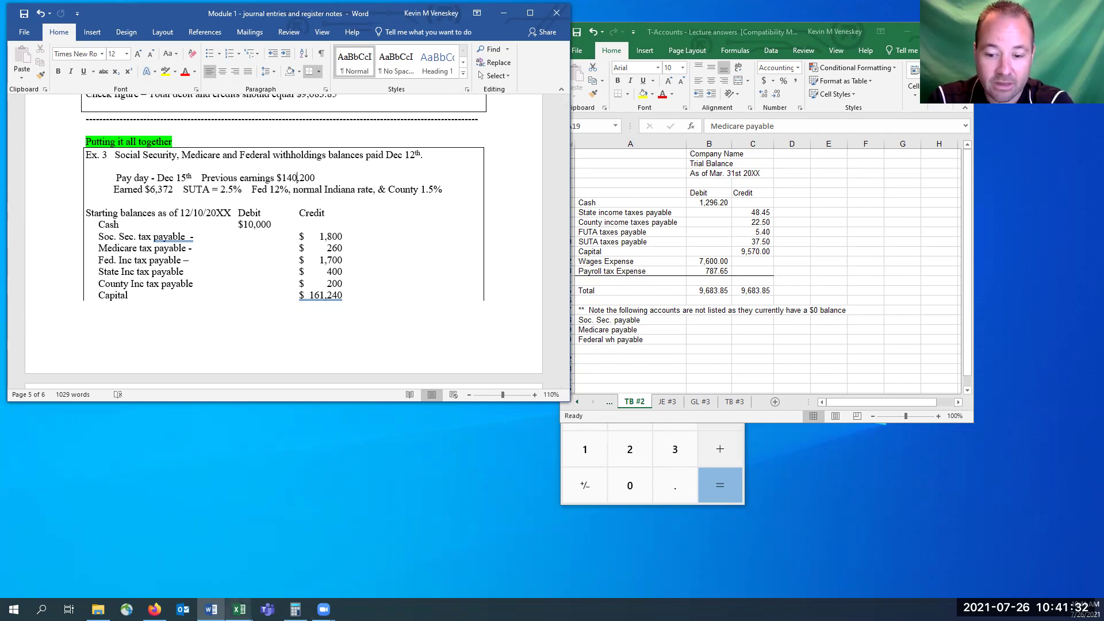
# - Switch to the T-Accounts-template workbook and set the Cash account's opening debit to 10,000 on the General Ledger sheet
pyautogui.click(239, 609)
pyautogui.click(224, 589)
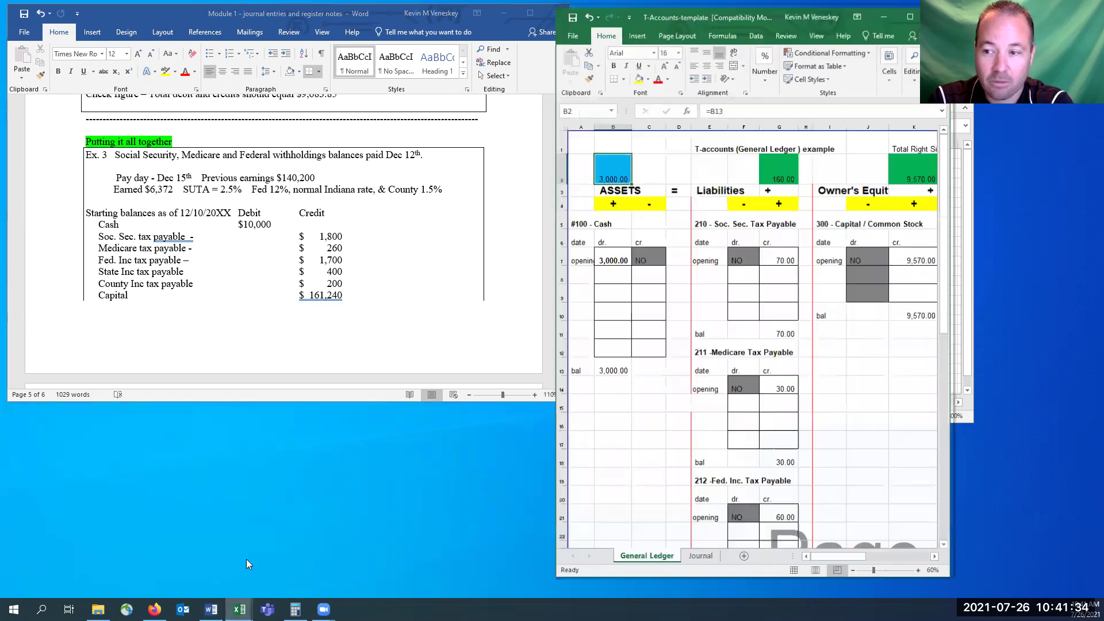
pyautogui.click(623, 258)
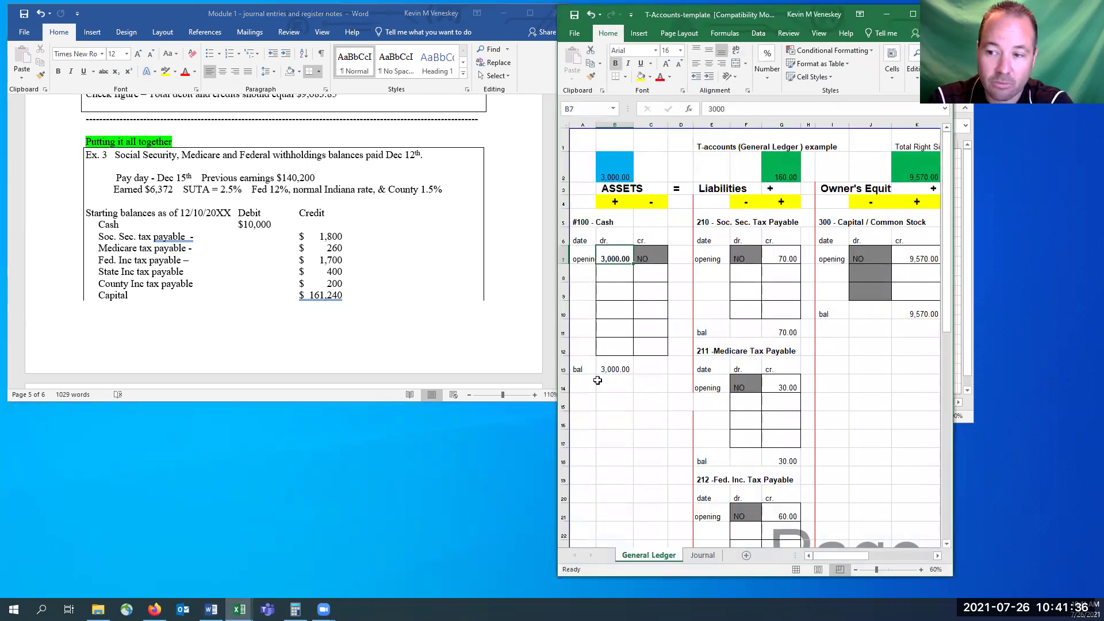
pyautogui.press('Delete')
pyautogui.write('10,000')
pyautogui.press('Return')
pyautogui.press('Right')
pyautogui.press('Right')
pyautogui.press('Right')
pyautogui.press('Right')
pyautogui.press('Up')
pyautogui.press('Right')
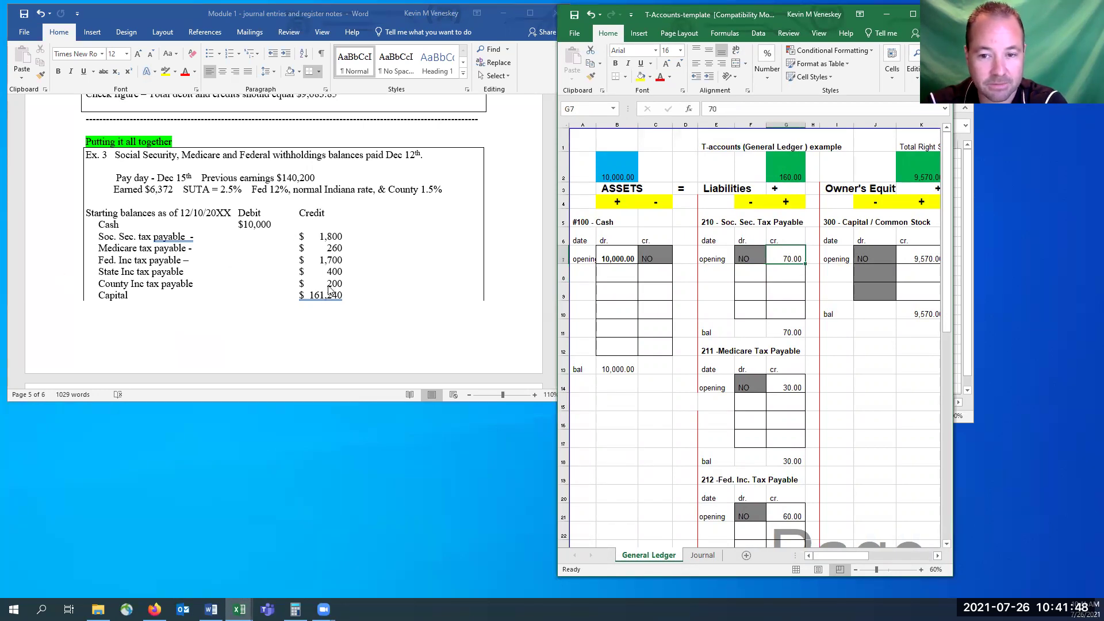
# - Read the Ex. 3 instructions, Dec. 12th payment note and Social Security cap hint, and highlight the sentence about balances paid Dec 12th
pyautogui.scroll(-10, 330, 290)
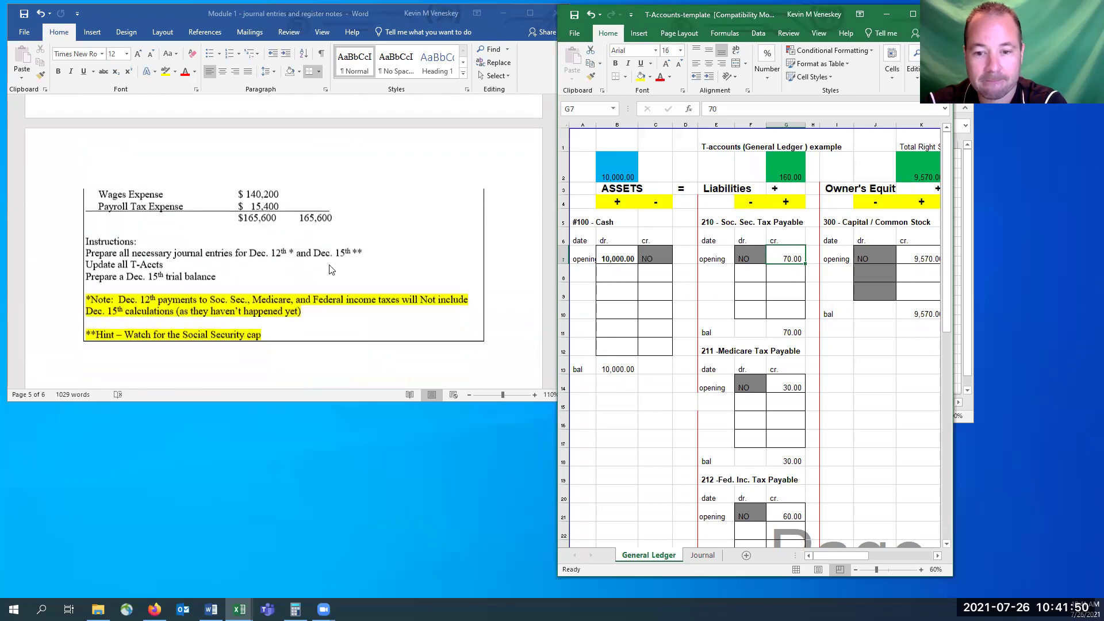
pyautogui.scroll(1, 266, 230)
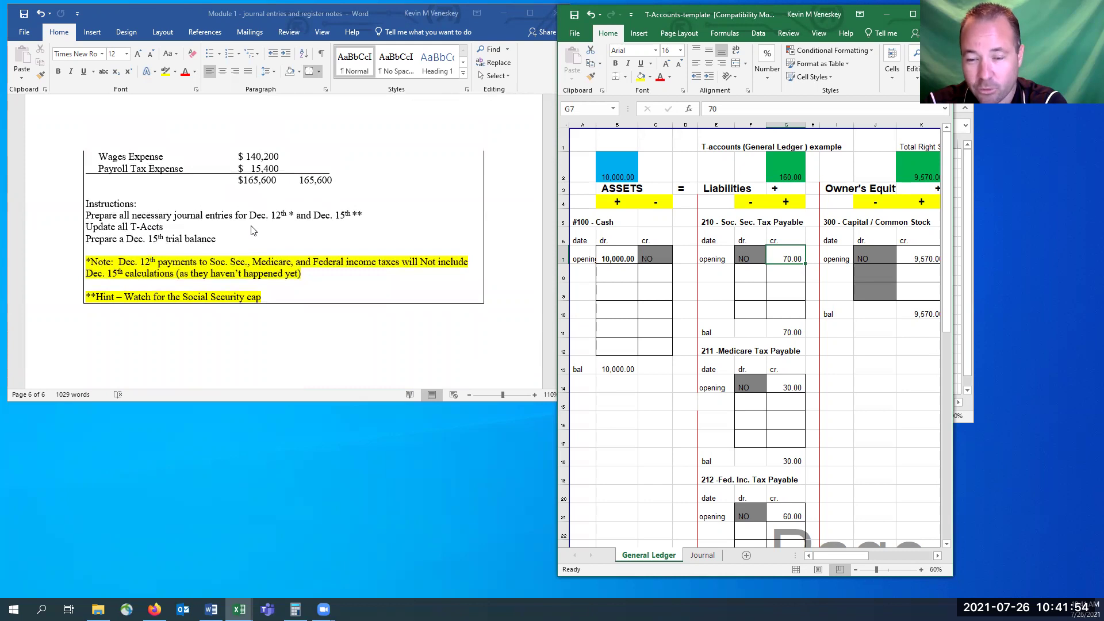
pyautogui.scroll(3, 439, 207)
pyautogui.scroll(-1, 438, 207)
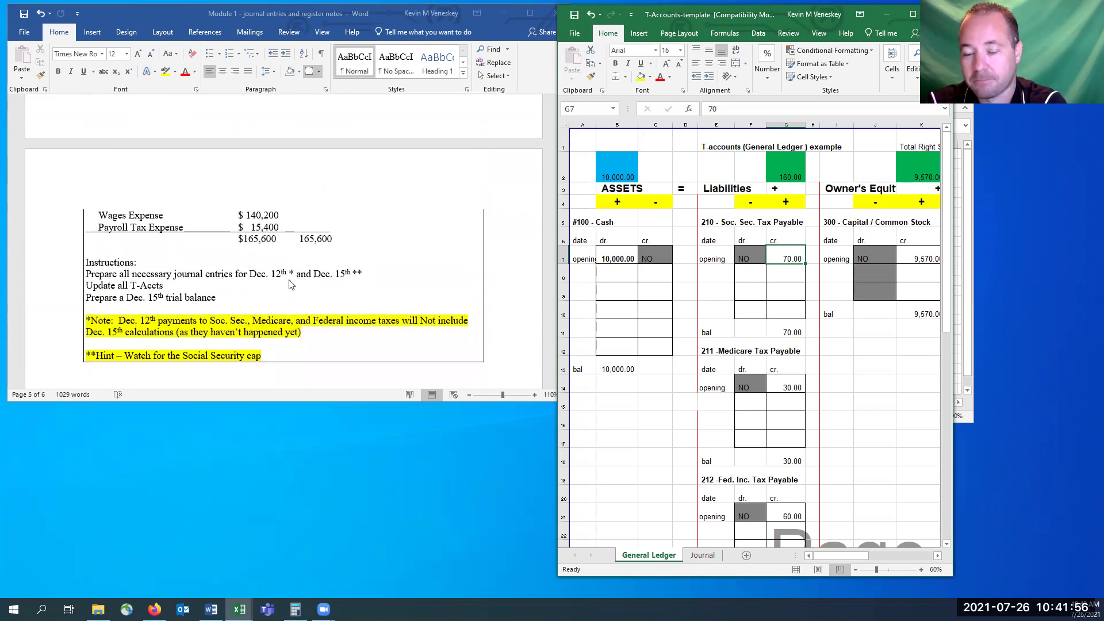
pyautogui.click(282, 277)
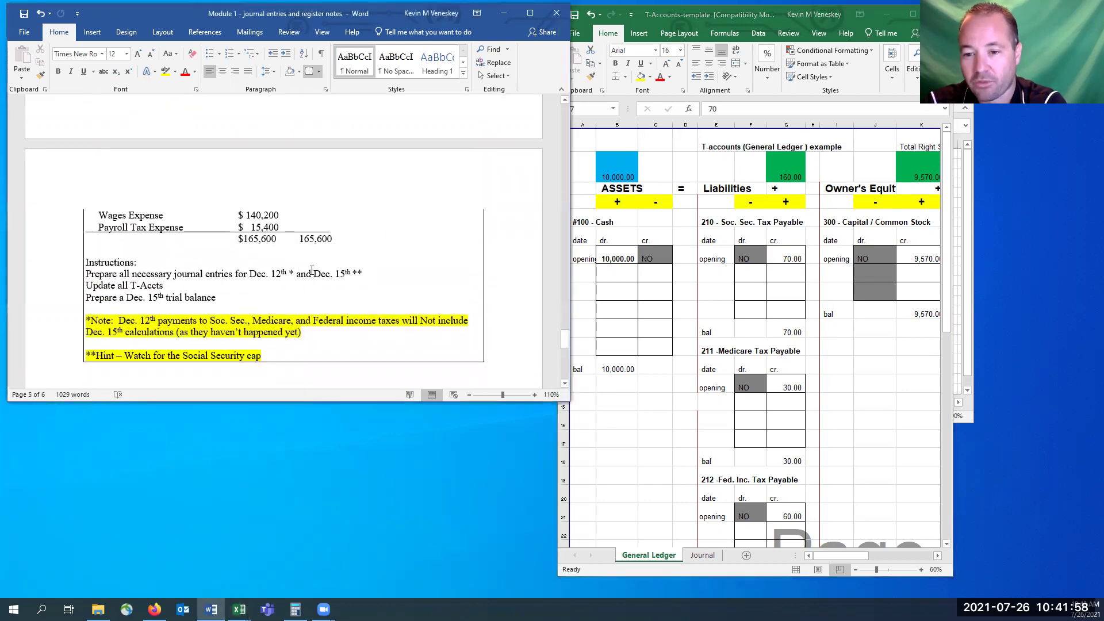
pyautogui.scroll(5, 311, 270)
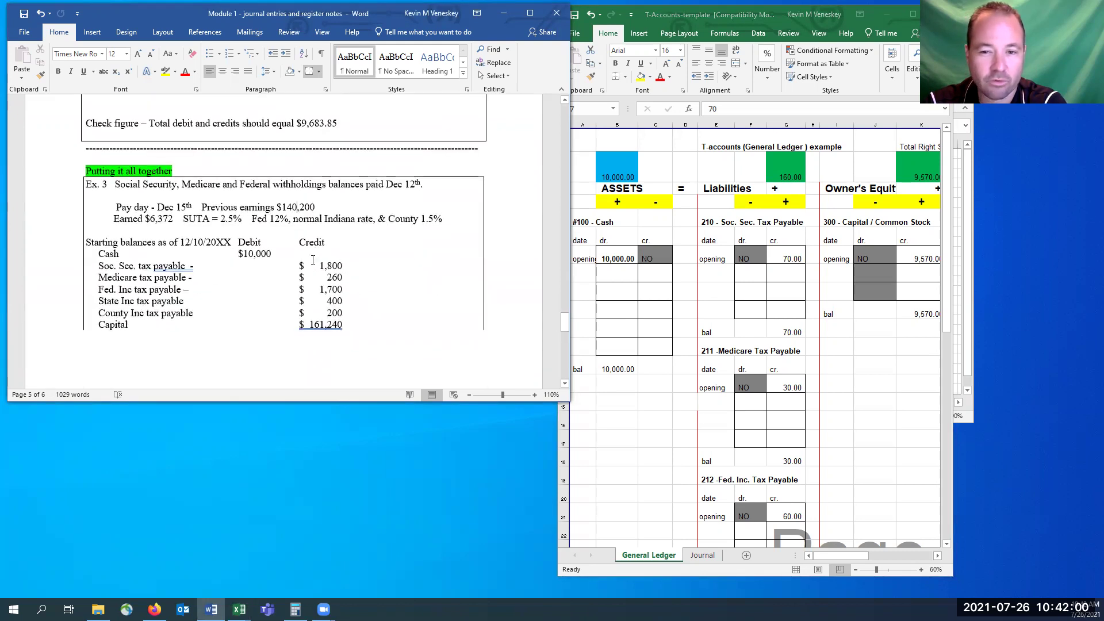
pyautogui.moveTo(115, 186); pyautogui.dragTo(430, 185)
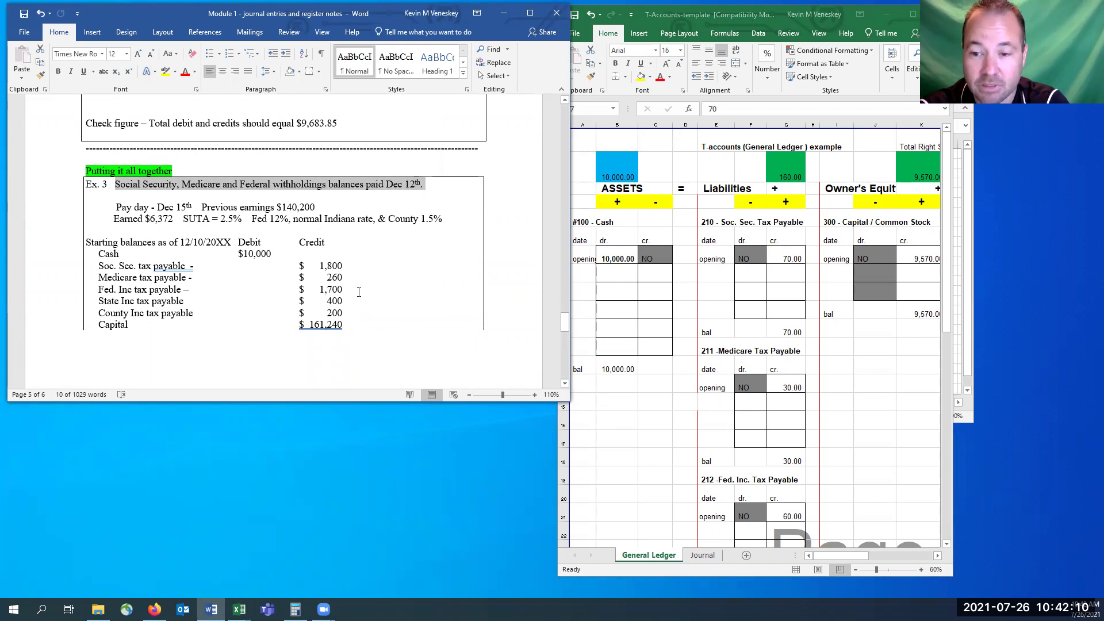
# - Set the opening credit of the 210 - Soc. Sec. Tax Payable T-account to 1,800
pyautogui.click(794, 260)
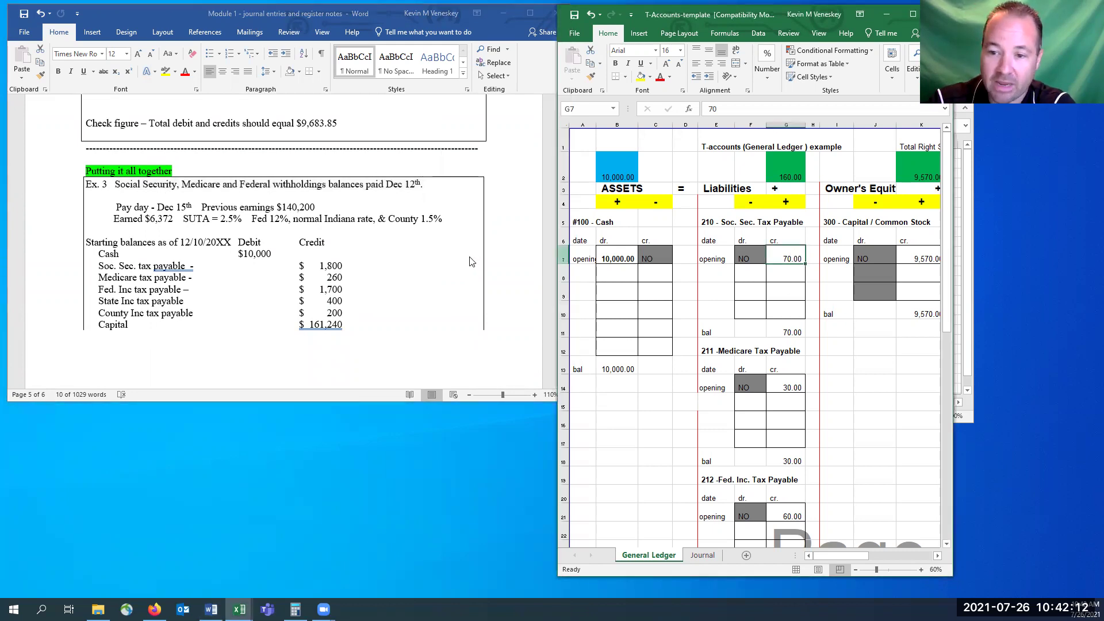
pyautogui.write('1800')
pyautogui.press('Return')
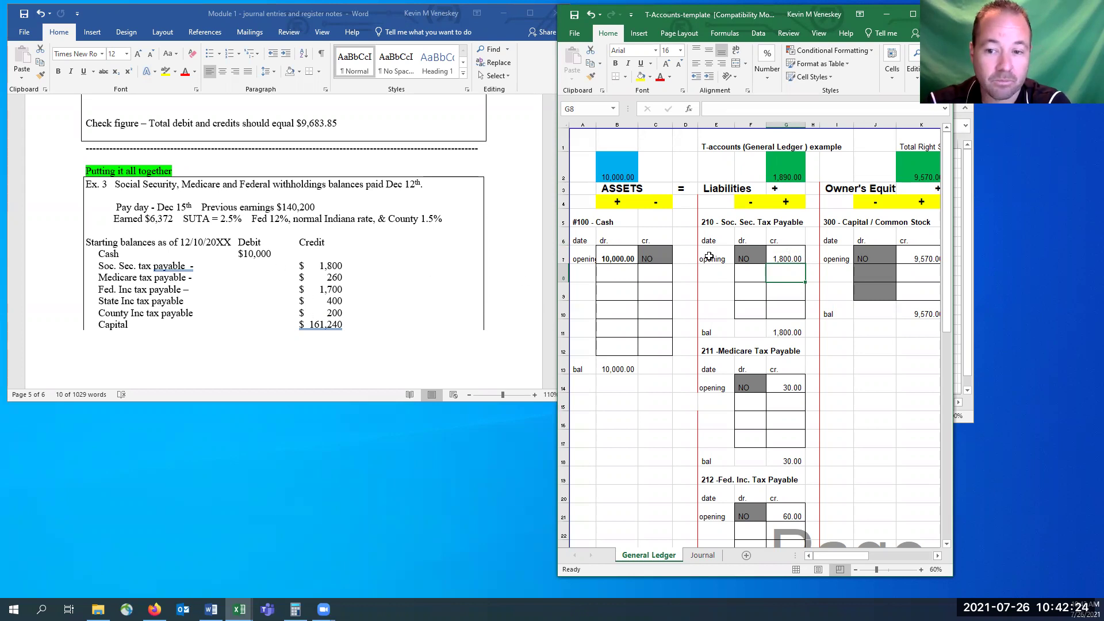
# - Check the pay day in the notes and date the first entry row under Soc. Sec. Tax Payable's opening balance 12-12
pyautogui.click(129, 204)
pyautogui.moveTo(157, 207); pyautogui.dragTo(191, 208)
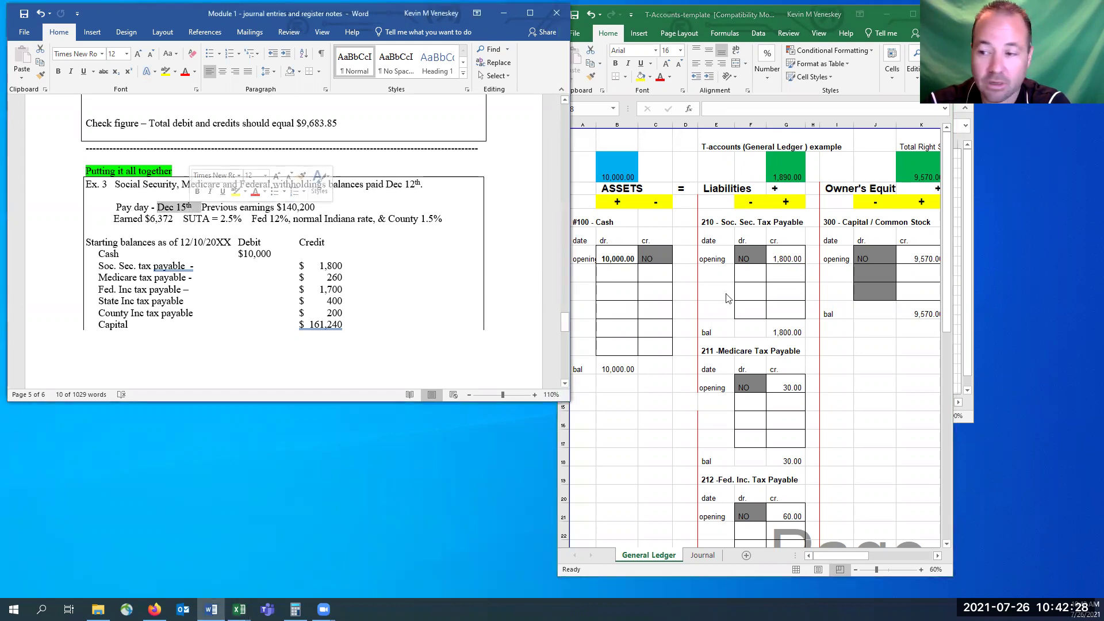
pyautogui.click(239, 610)
pyautogui.click(700, 277)
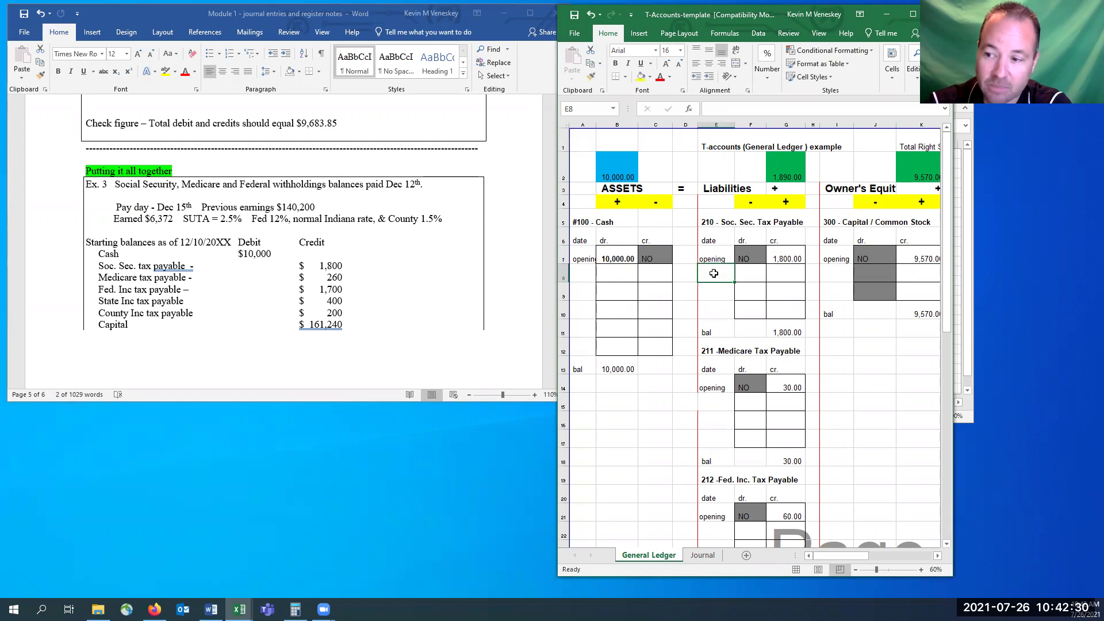
pyautogui.write('12-12')
pyautogui.press('Tab')
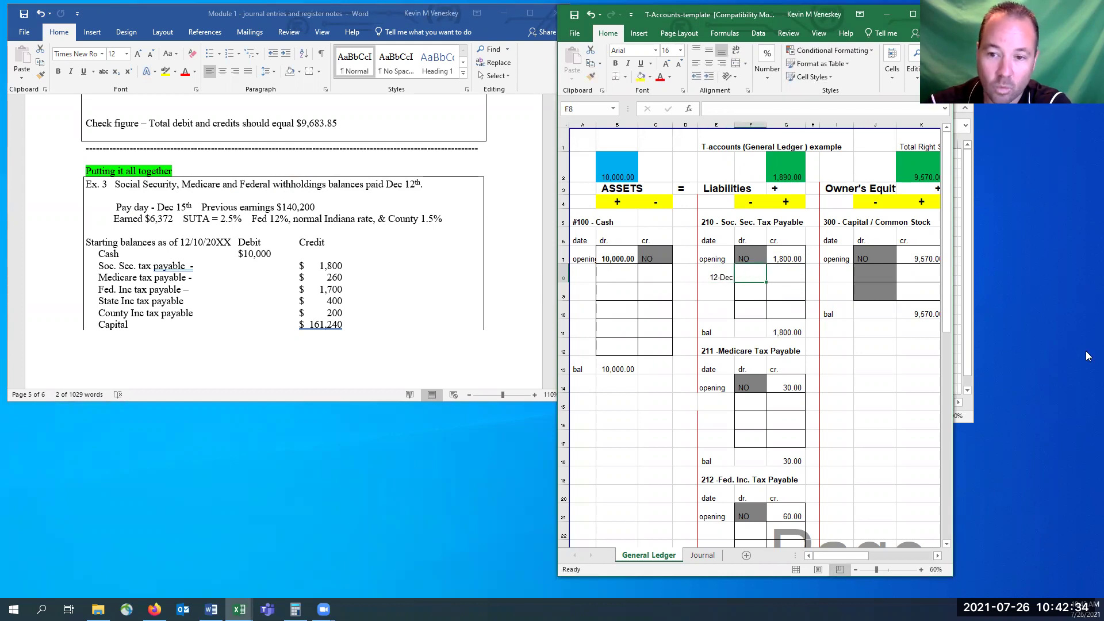
# - Enter a 1,800 debit on the 12-Dec row of the 210 - Soc. Sec. Tax Payable T-account and widen its debit column
pyautogui.click(249, 184)
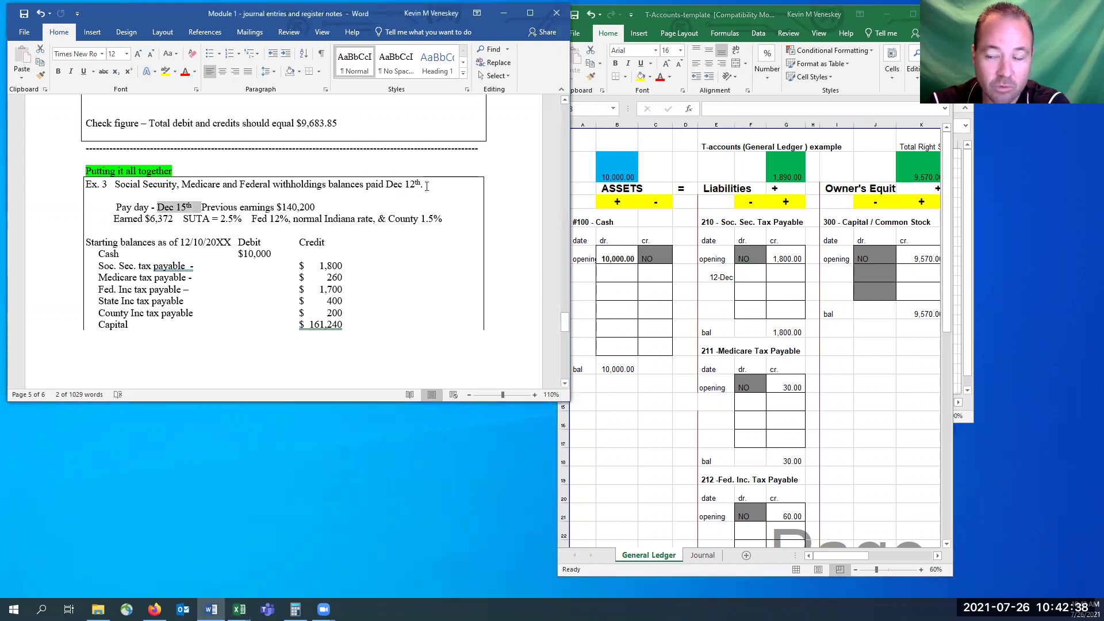
pyautogui.click(754, 277)
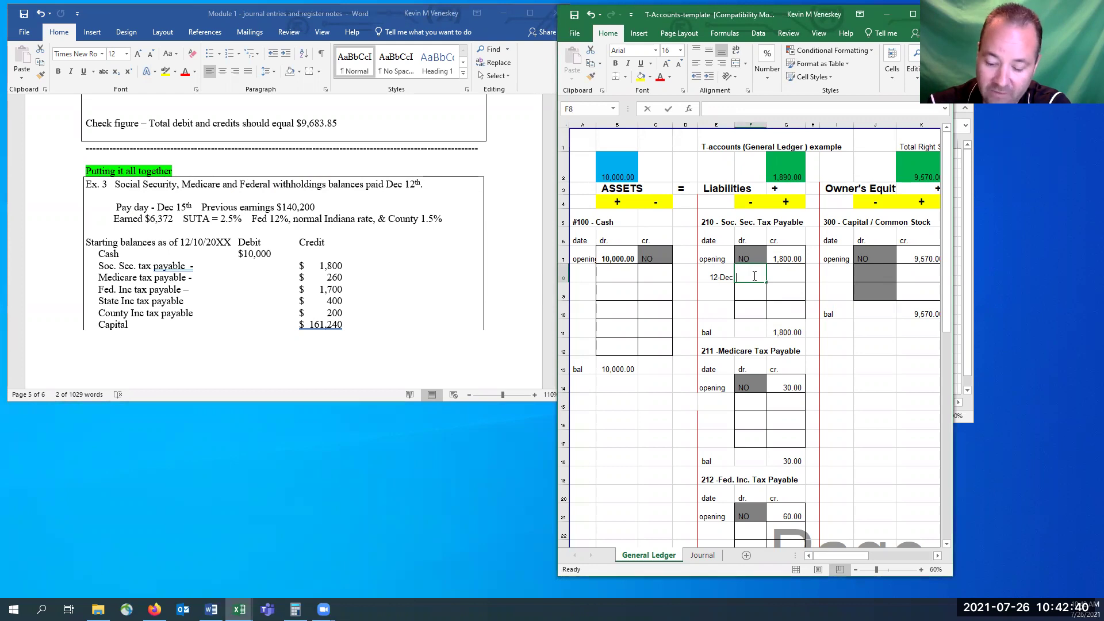
pyautogui.write('1800')
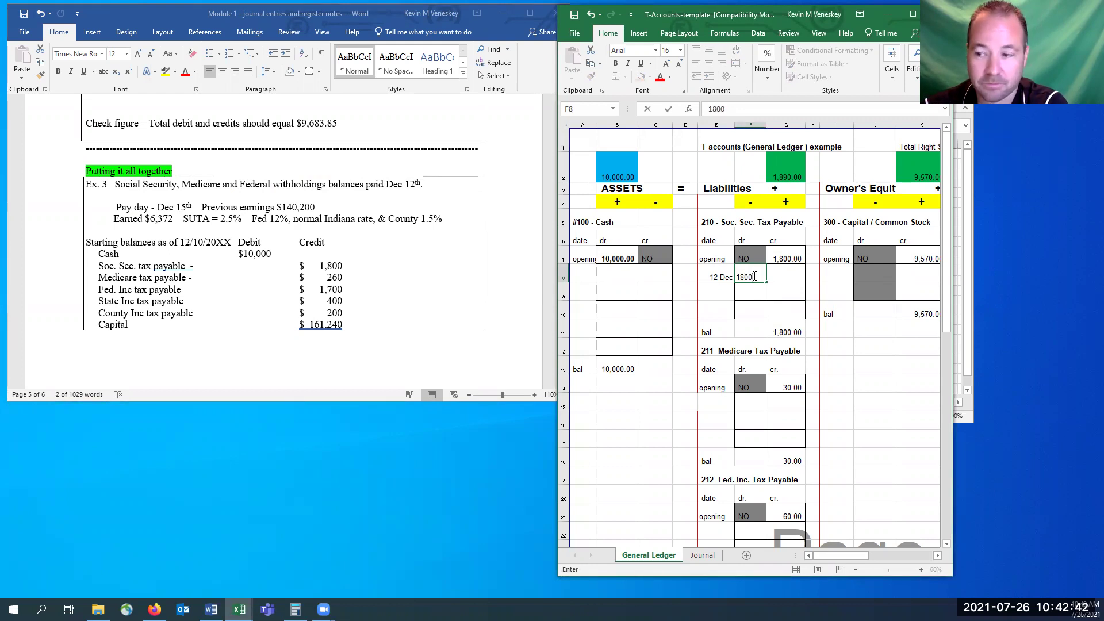
pyautogui.press('Return')
pyautogui.moveTo(768, 124); pyautogui.dragTo(777, 124)
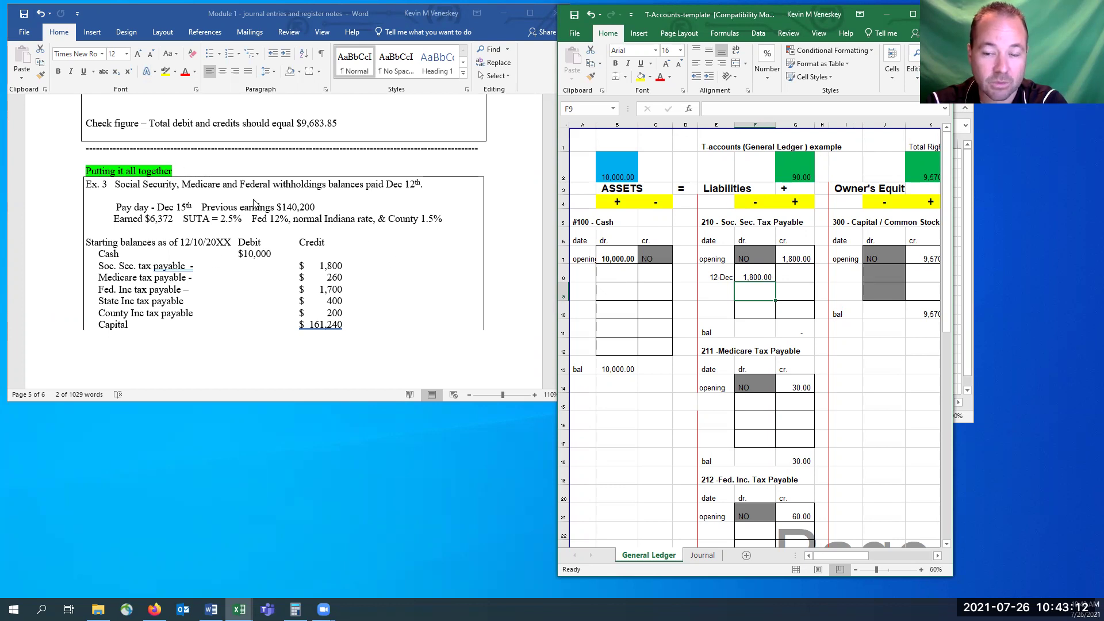
# - Review Ex. 3's payment sentence, starting balances, journal entry and trial balance instructions, Dec. 12th payment note and Social Security cap hint
pyautogui.click(169, 184)
pyautogui.moveTo(170, 184); pyautogui.dragTo(431, 186)
pyautogui.click(324, 219)
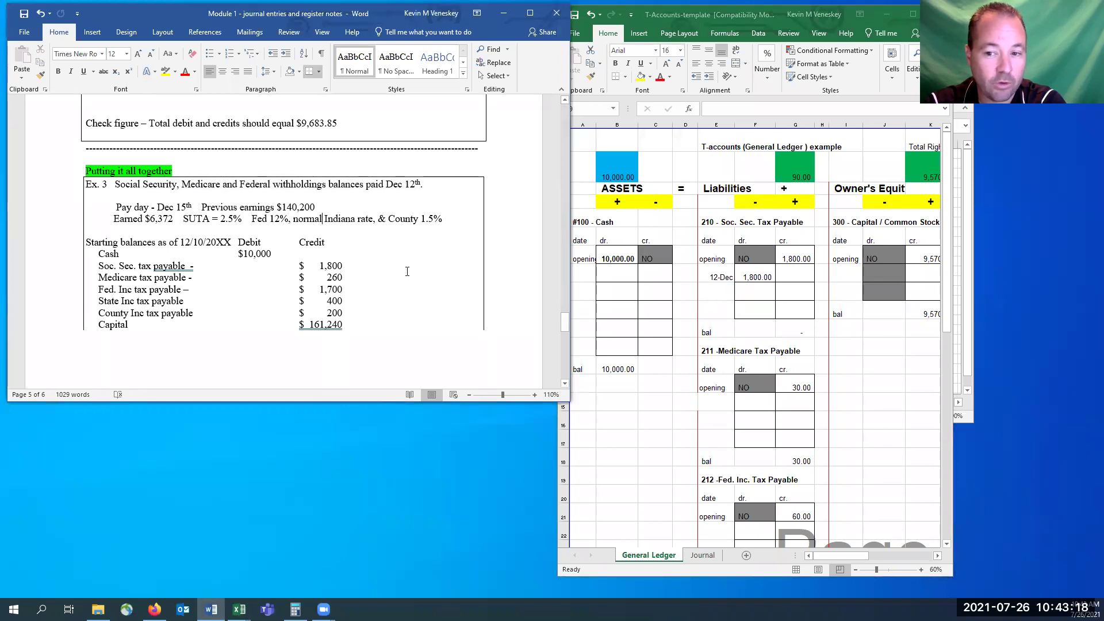
pyautogui.scroll(-4, 410, 262)
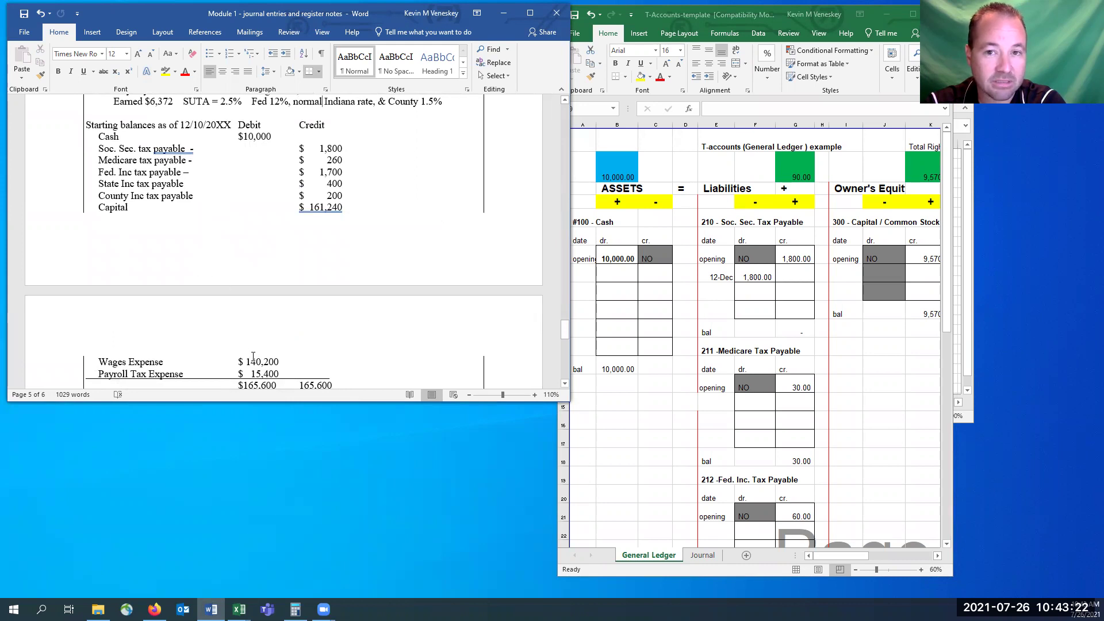
pyautogui.scroll(-9, 414, 210)
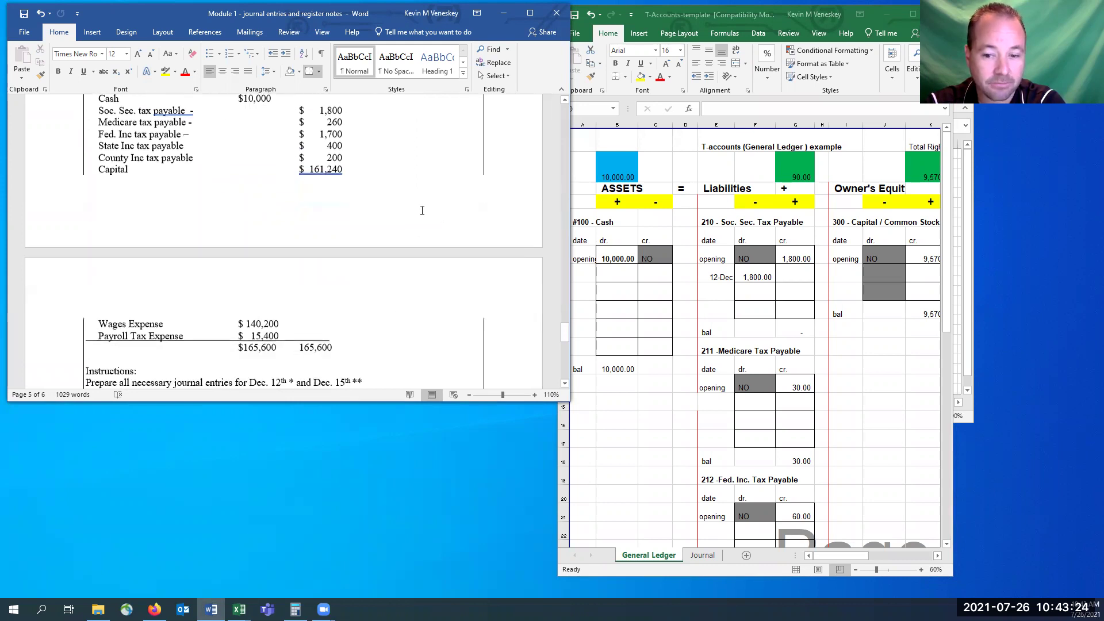
pyautogui.moveTo(251, 161); pyautogui.dragTo(285, 159)
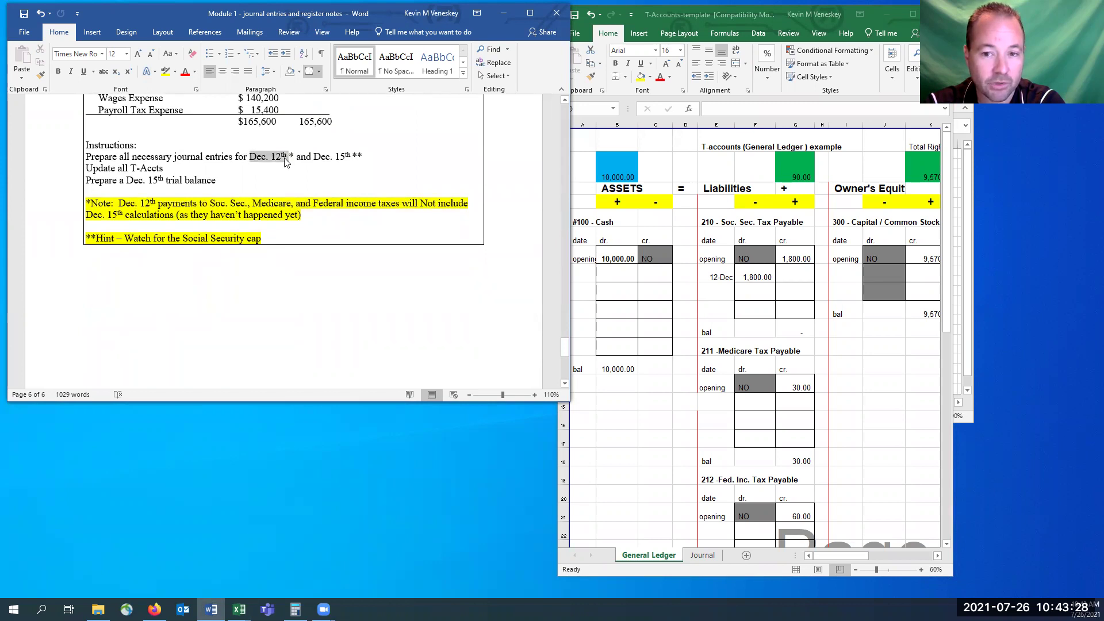
pyautogui.click(333, 158)
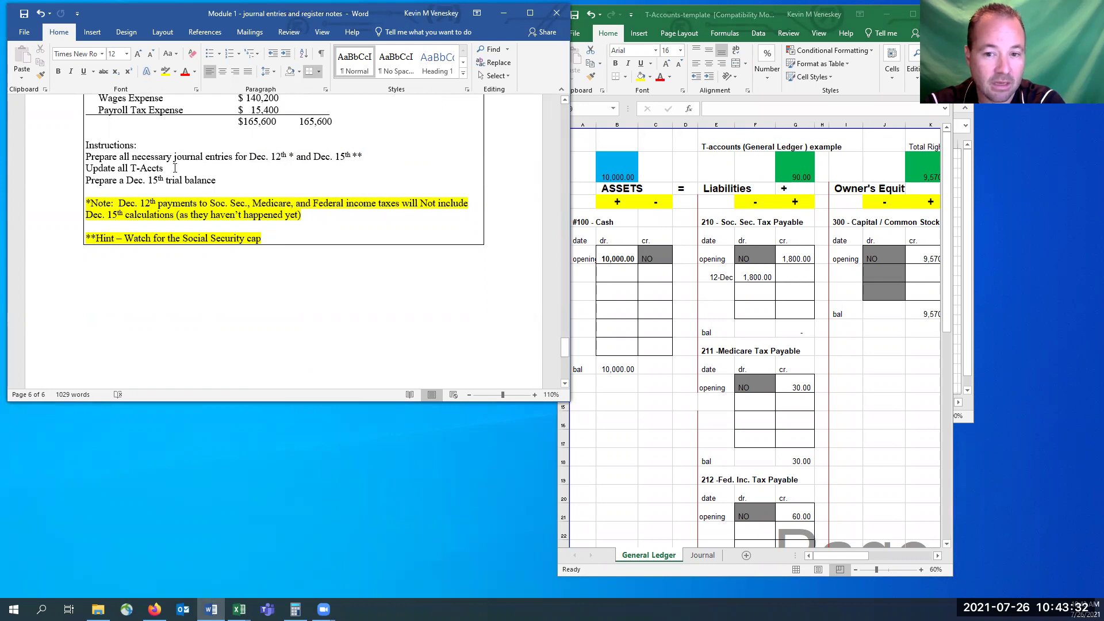
pyautogui.moveTo(218, 180); pyautogui.dragTo(83, 183)
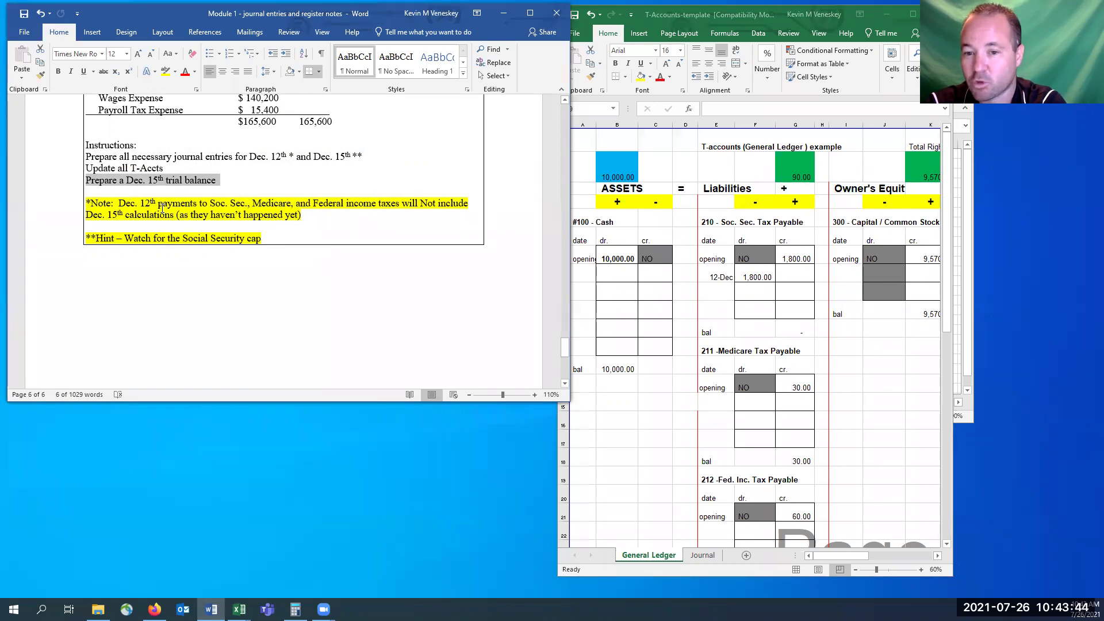
pyautogui.click(117, 215)
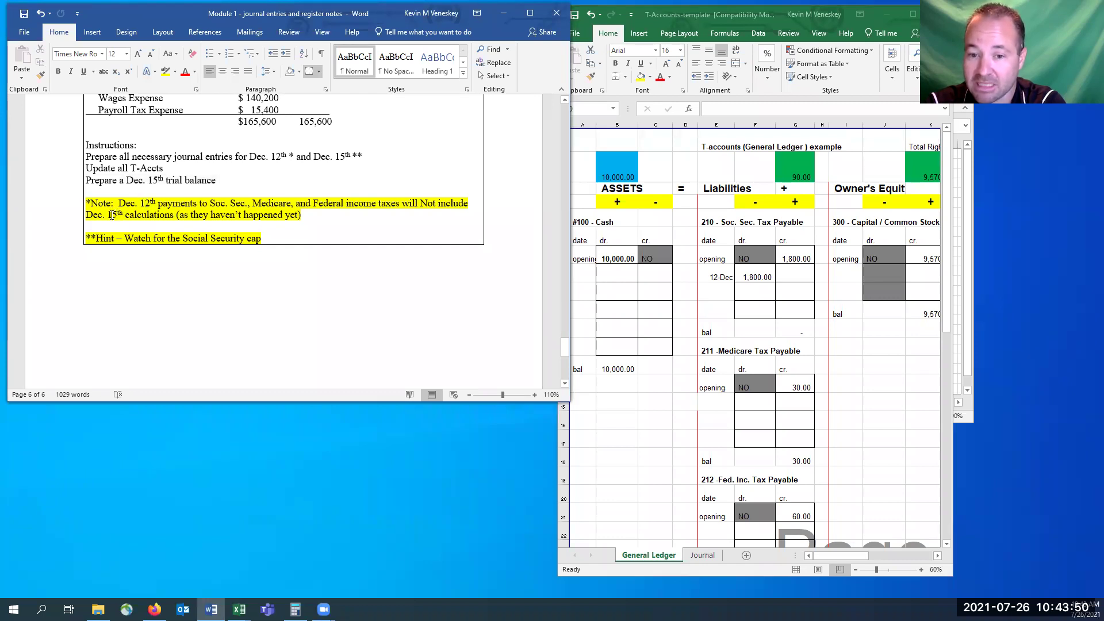
pyautogui.click(106, 220)
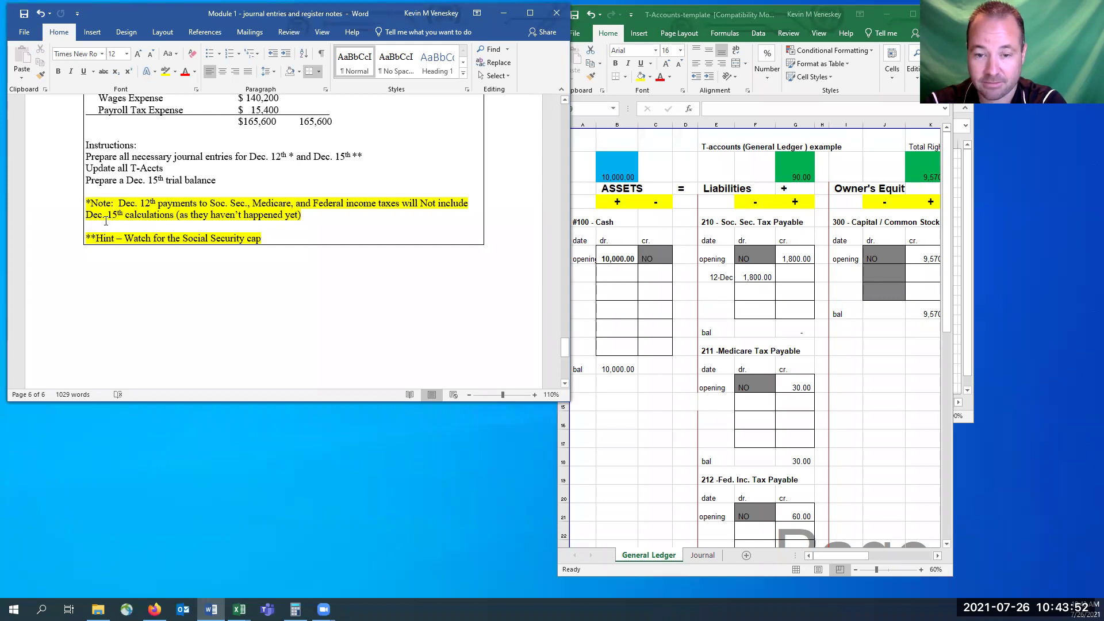
pyautogui.press('Right')
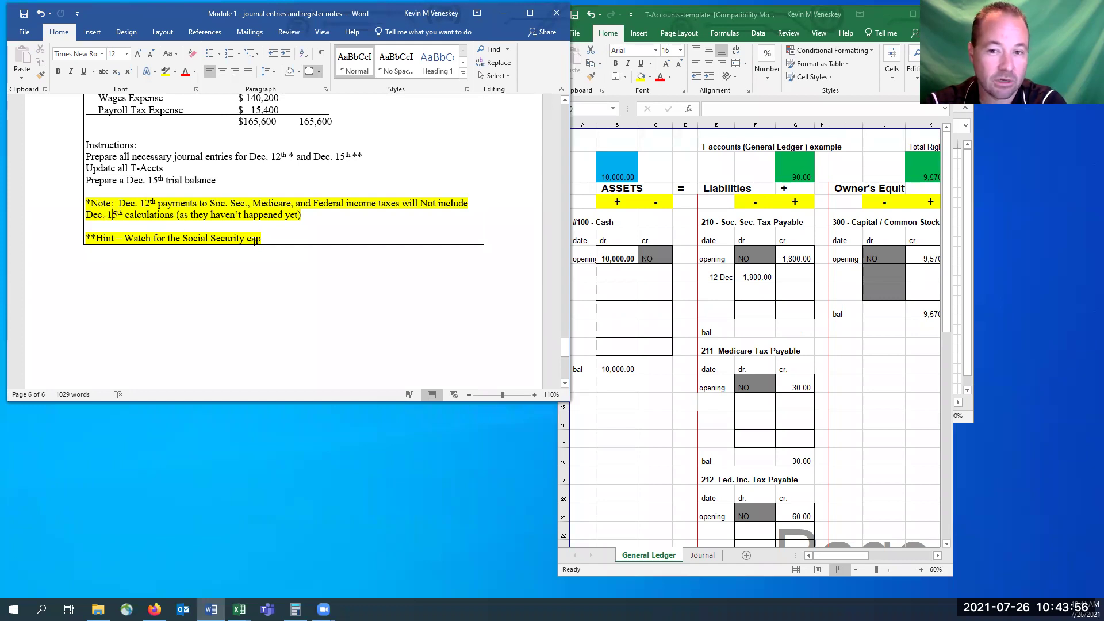
pyautogui.scroll(5, 281, 266)
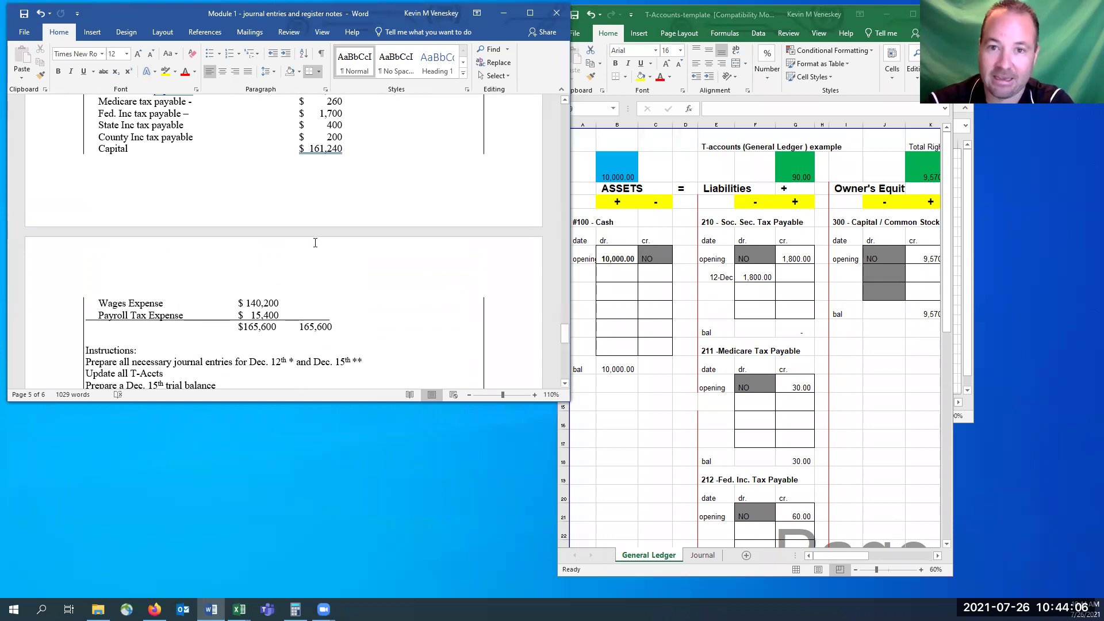
pyautogui.scroll(4, 315, 242)
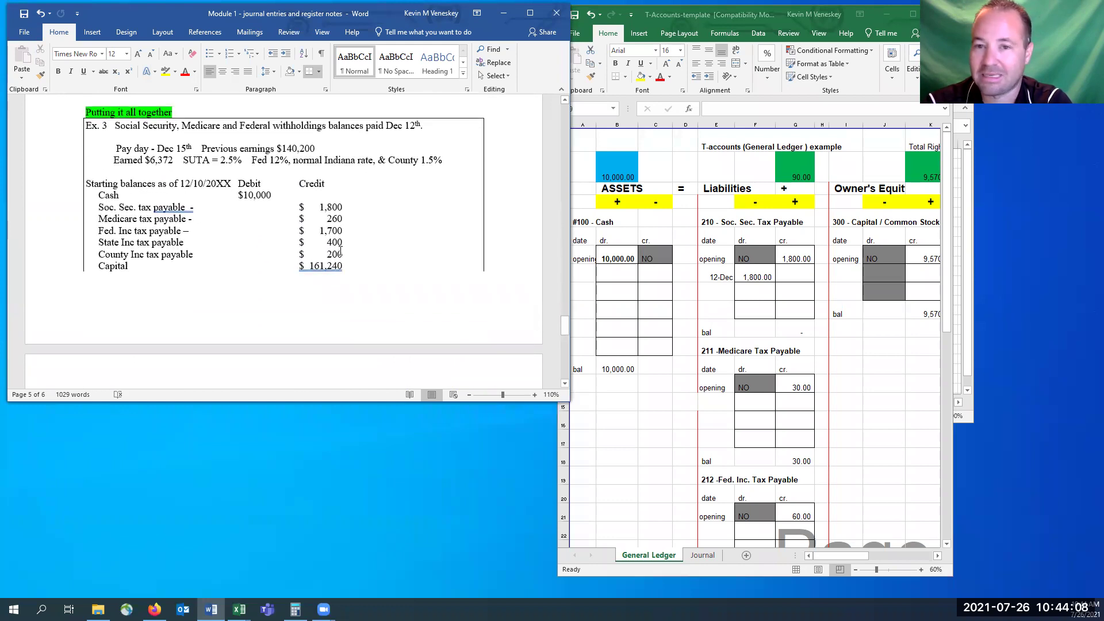
# - Switch to the T-Accounts - Lecture answers workbook and compare the GL #3 beginning balances with Ex. 3's starting balances in the notes
pyautogui.click(732, 68)
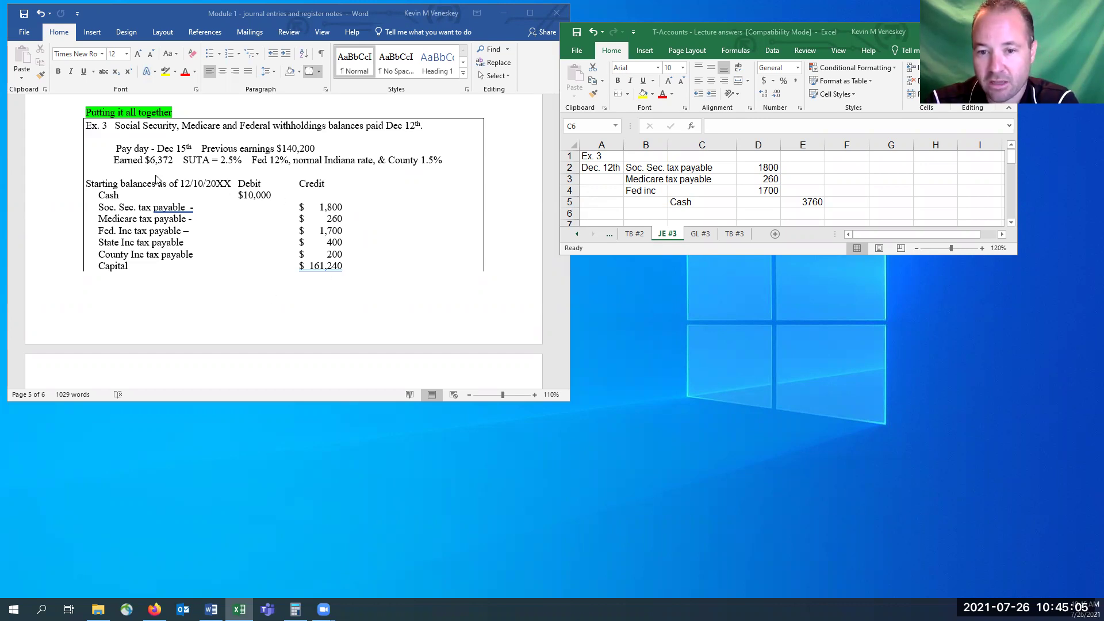
pyautogui.click(192, 185)
pyautogui.moveTo(192, 185)
pyautogui.mouseDown()
pyautogui.moveTo(230, 185)
pyautogui.moveTo(202, 186)
pyautogui.mouseUp()
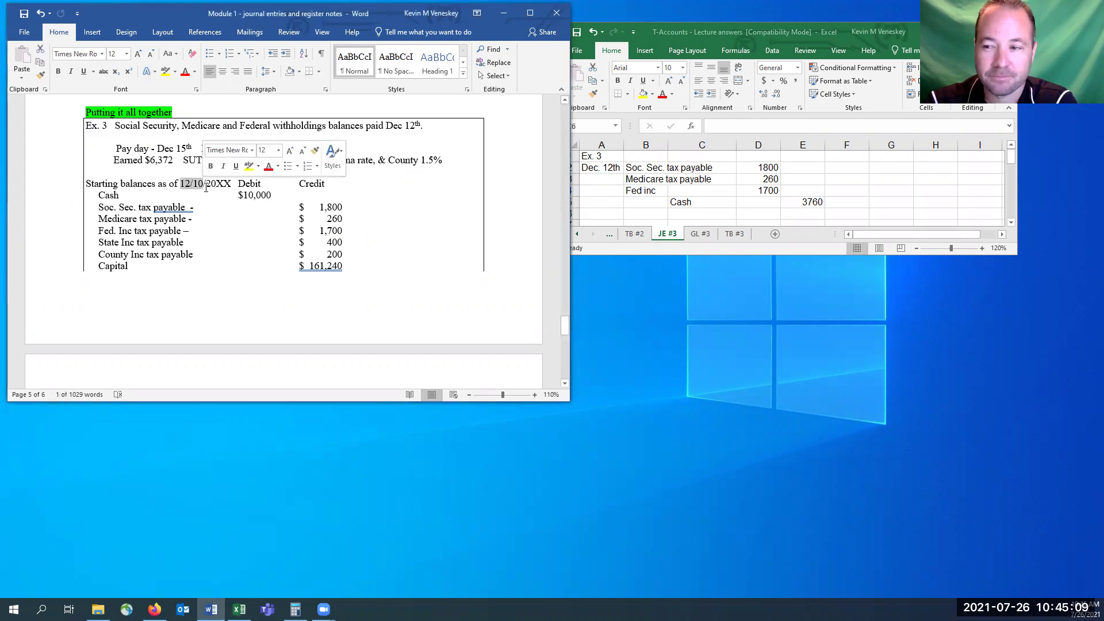
pyautogui.click(702, 202)
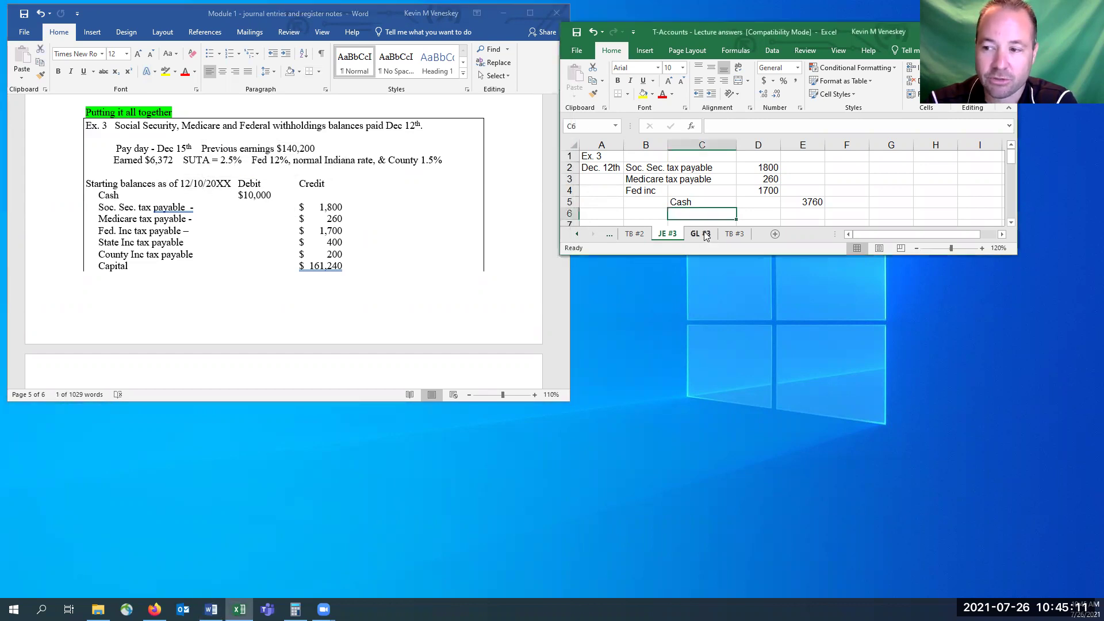
pyautogui.click(700, 234)
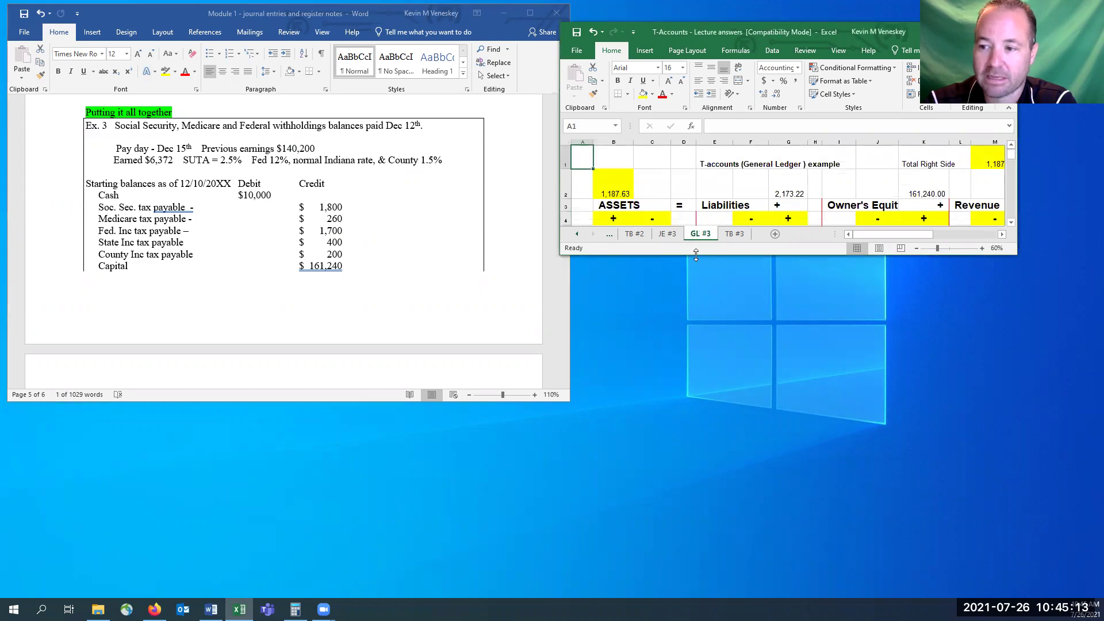
pyautogui.click(613, 276)
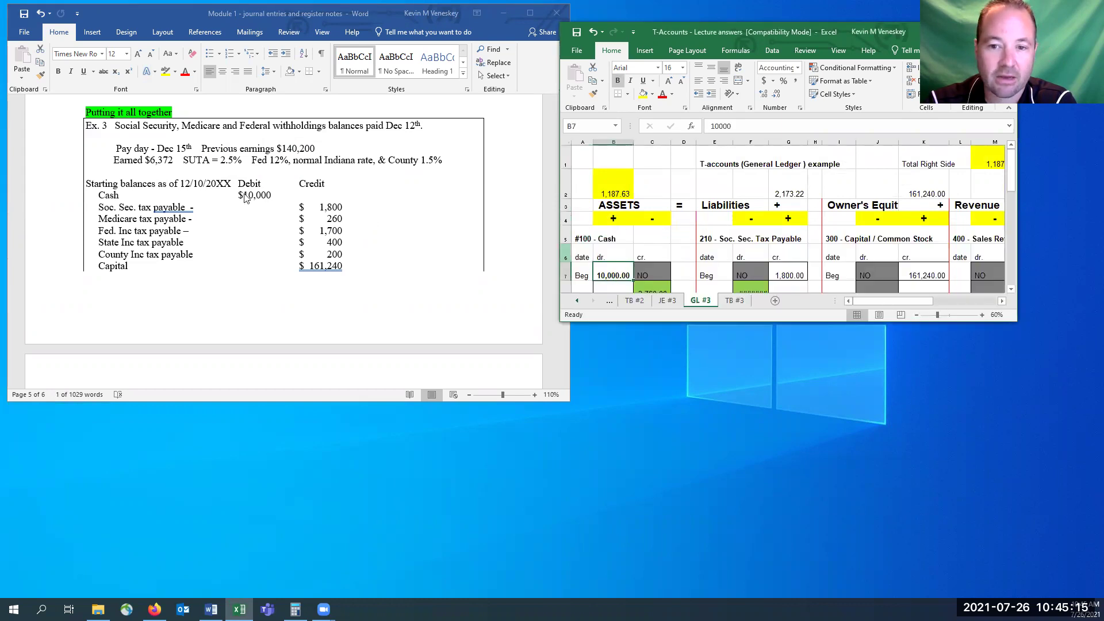
pyautogui.click(789, 276)
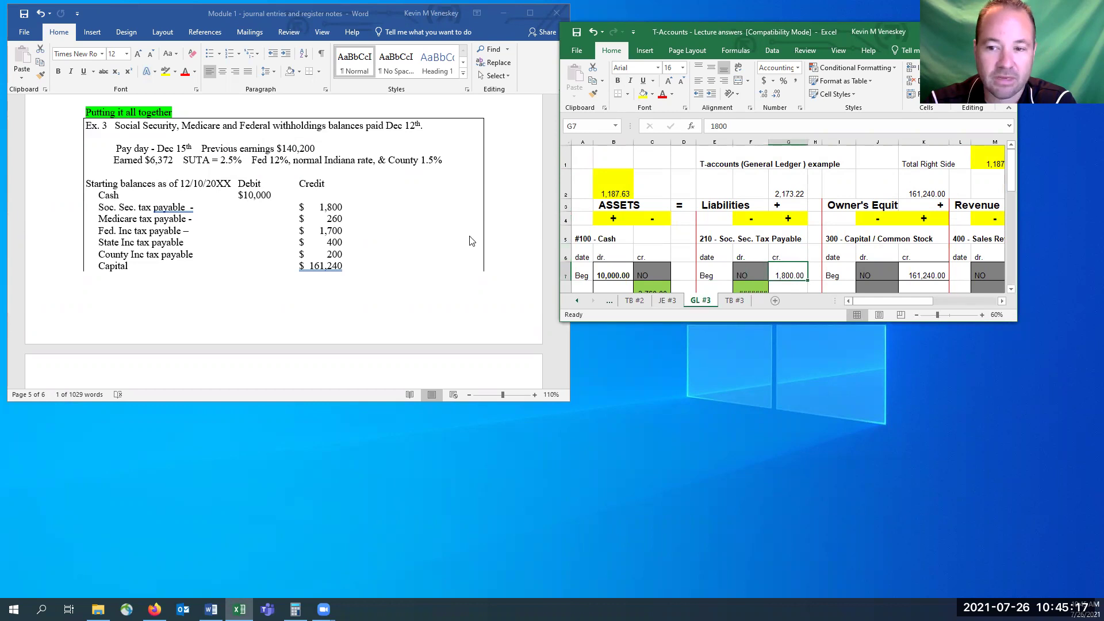
pyautogui.click(921, 269)
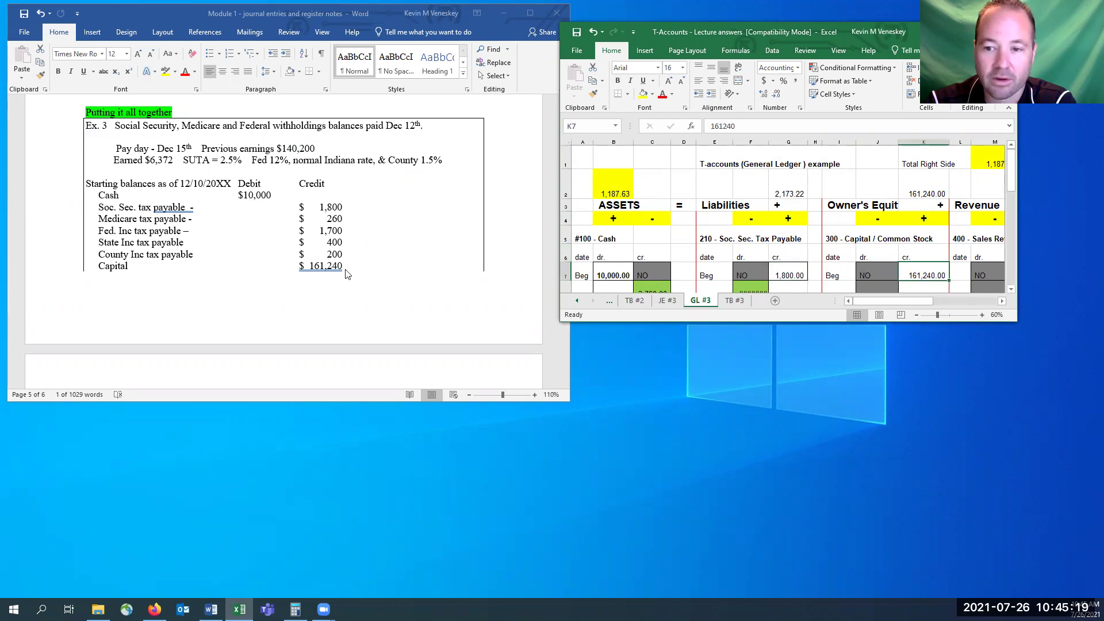
pyautogui.scroll(-1, 339, 261)
pyautogui.scroll(-4, 340, 262)
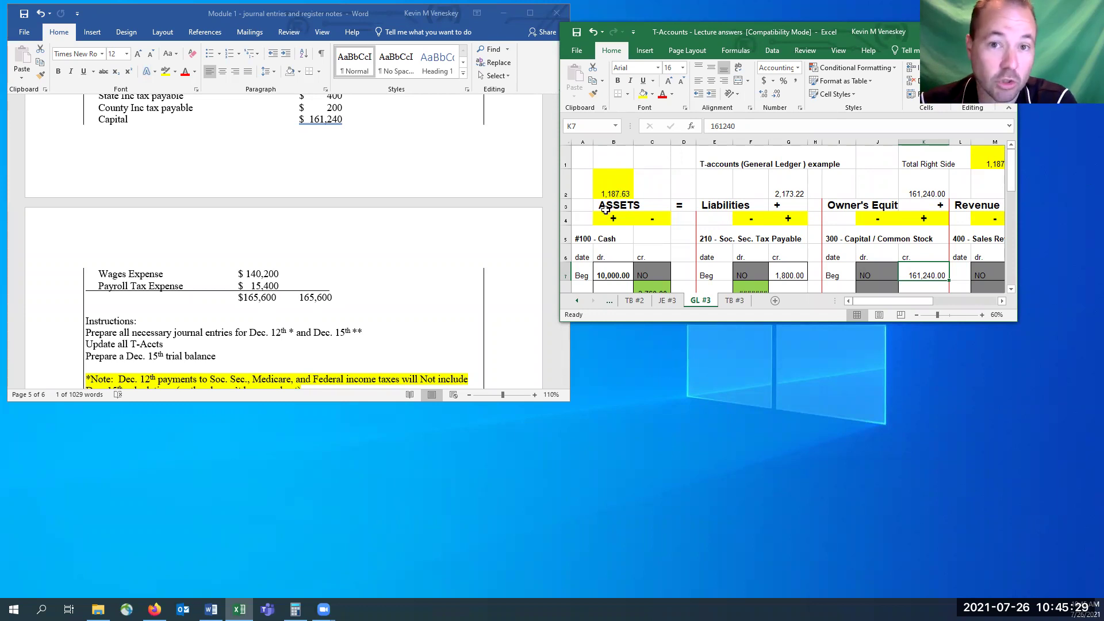
pyautogui.click(612, 190)
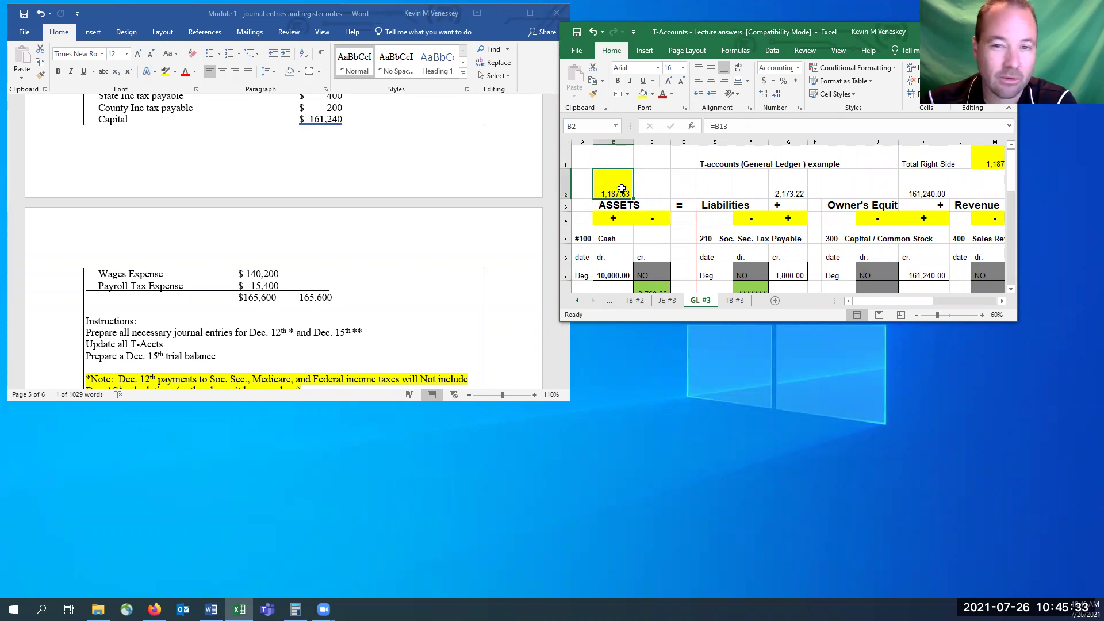
# - Reread the Ex. 3 instructions and Dec. 12th payment note in the Word notes, returning to the exercise's opening details
pyautogui.scroll(8, 324, 230)
pyautogui.scroll(-5, 324, 230)
pyautogui.scroll(-5, 323, 230)
pyautogui.click(145, 296)
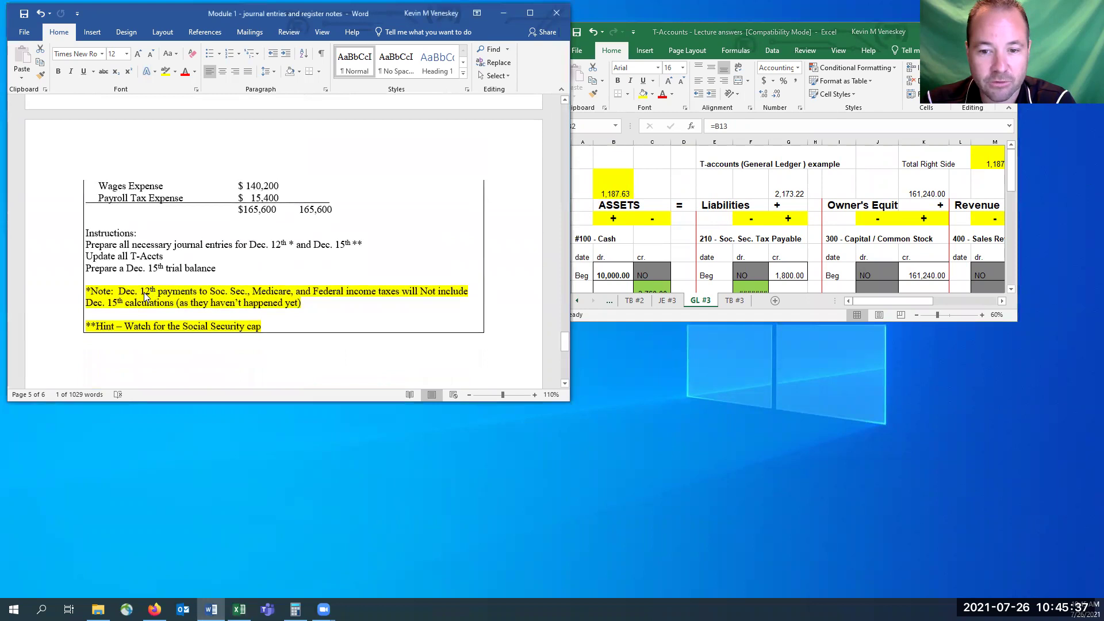
pyautogui.click(245, 249)
pyautogui.scroll(5, 331, 237)
pyautogui.scroll(3, 330, 237)
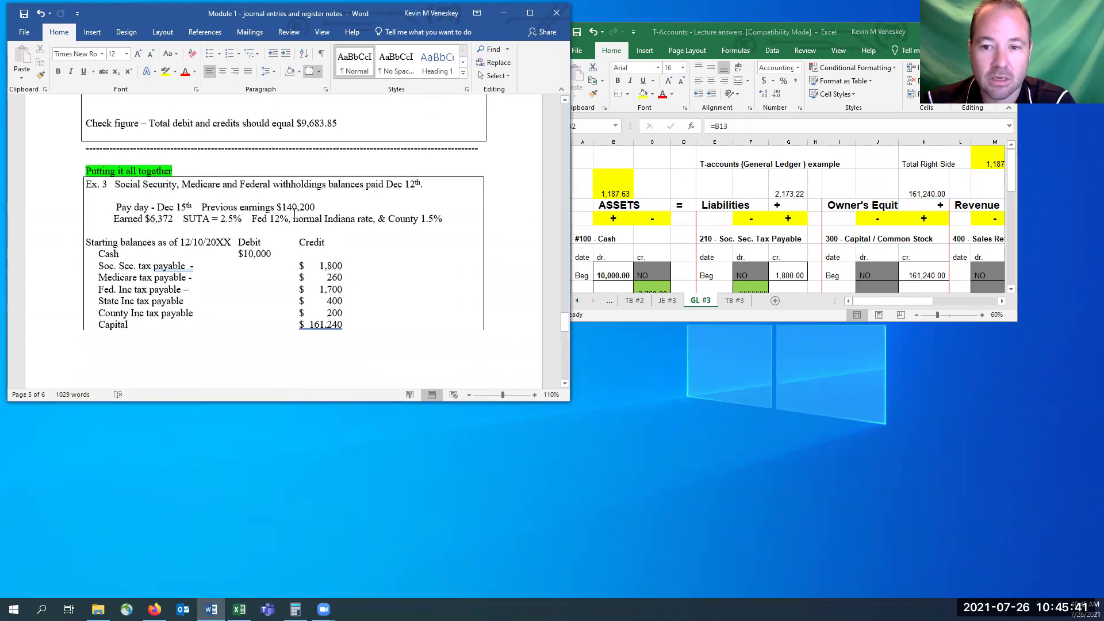
# - Examine the Dec. 12th journal entry on the JE #3 sheet, checking each tax payable debit and the Cash credit's sum
pyautogui.click(667, 300)
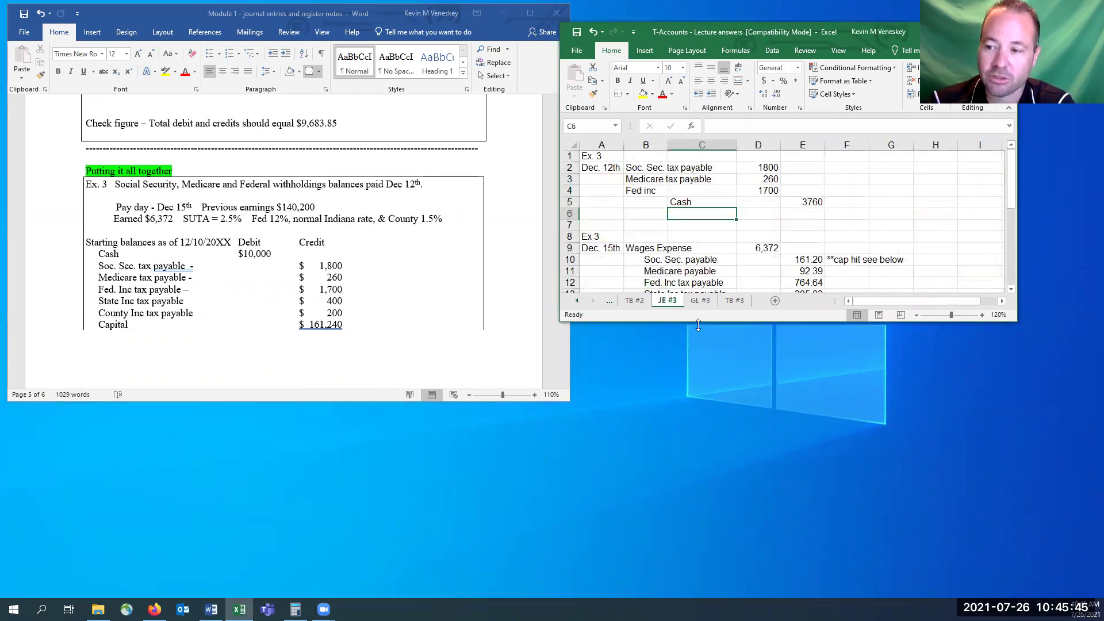
pyautogui.moveTo(700, 323); pyautogui.dragTo(699, 263)
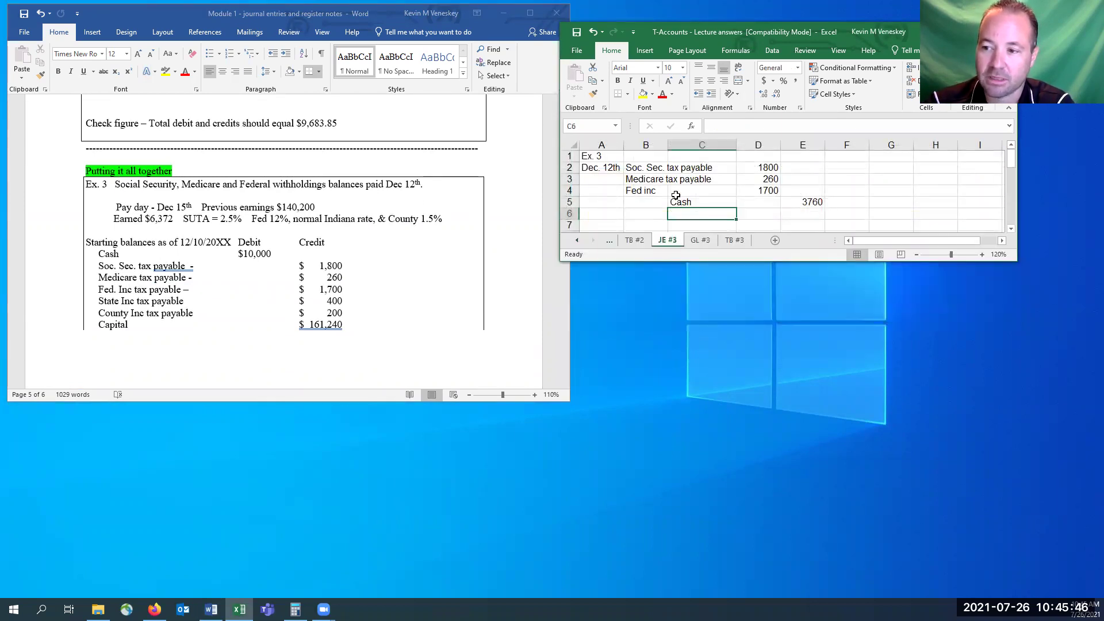
pyautogui.click(638, 168)
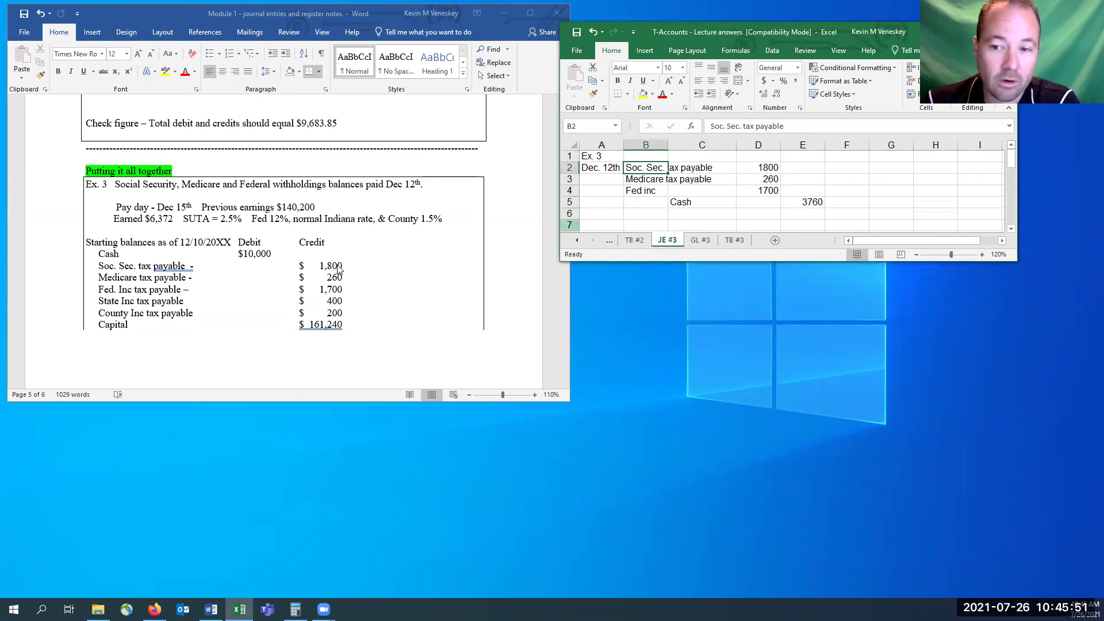
pyautogui.click(768, 168)
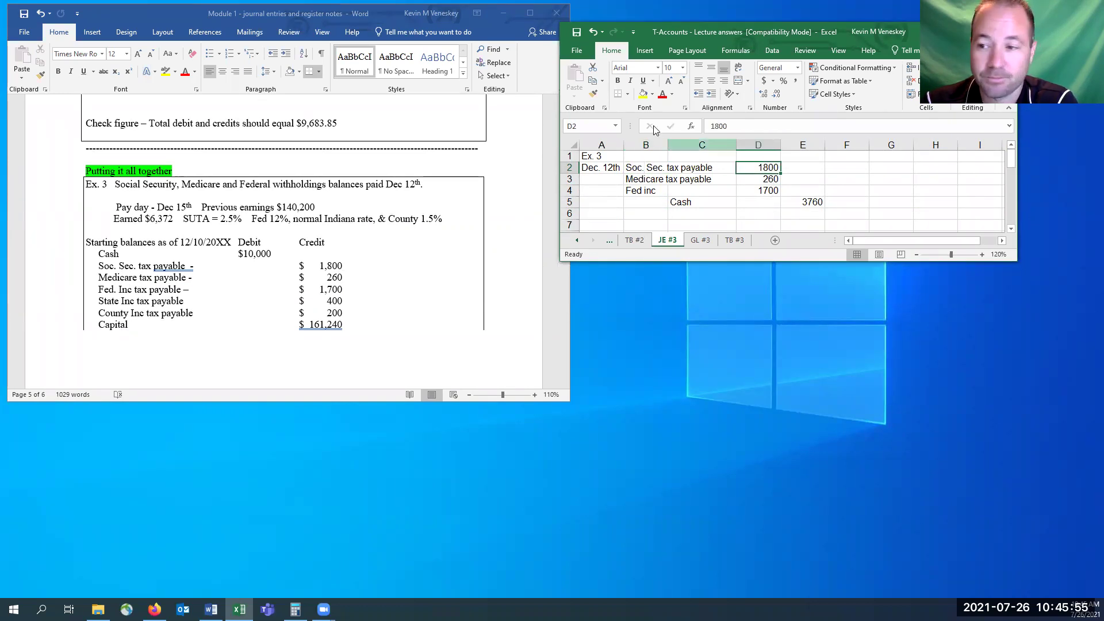
pyautogui.click(639, 181)
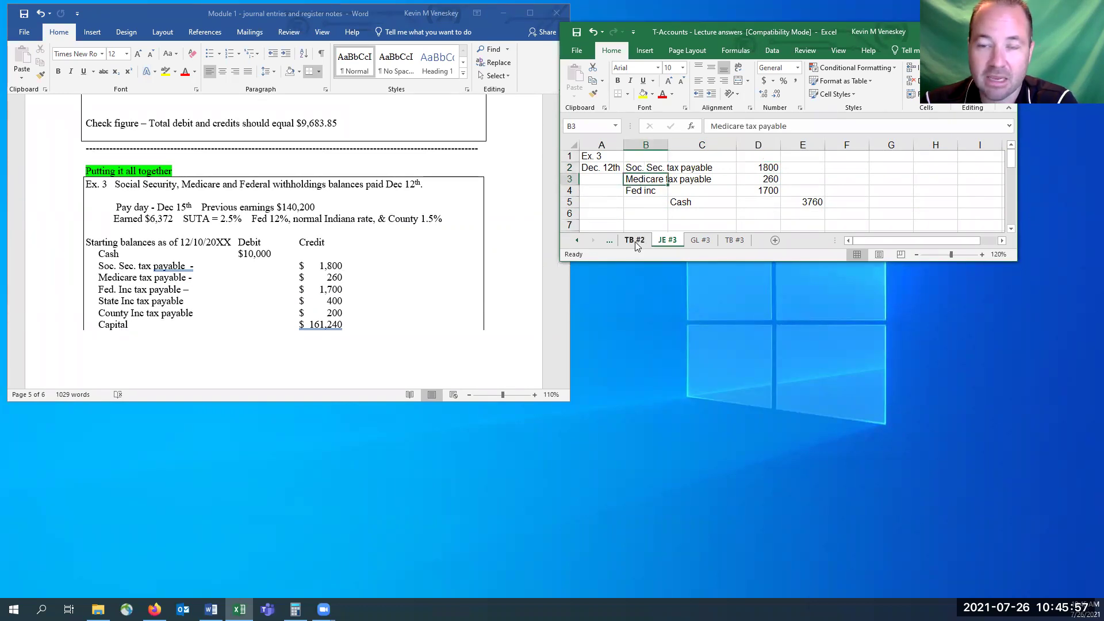
pyautogui.click(759, 179)
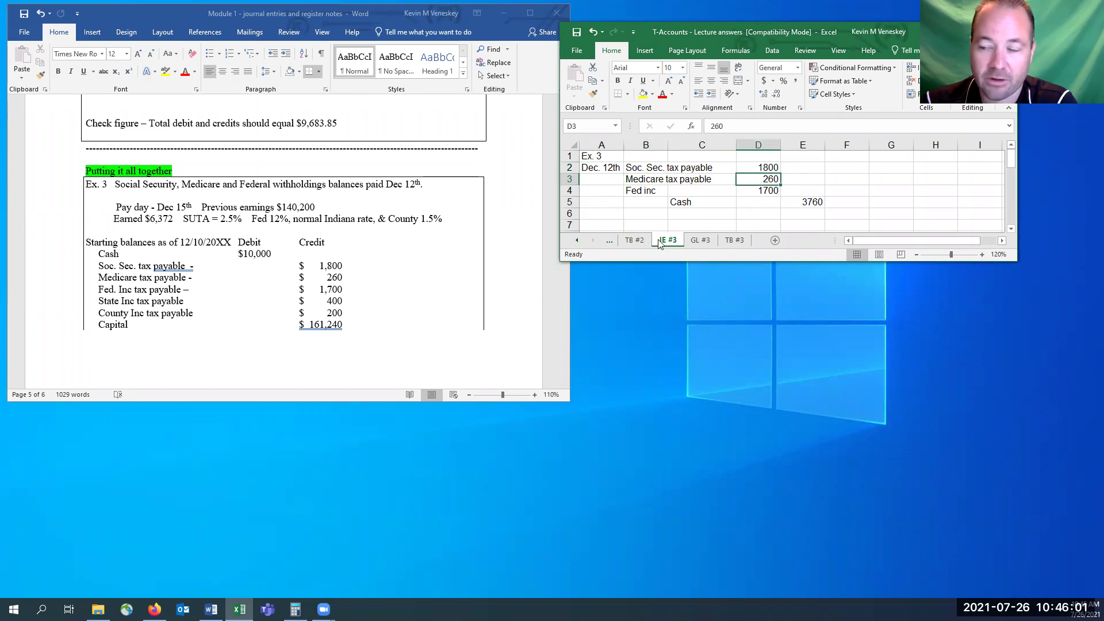
pyautogui.click(767, 192)
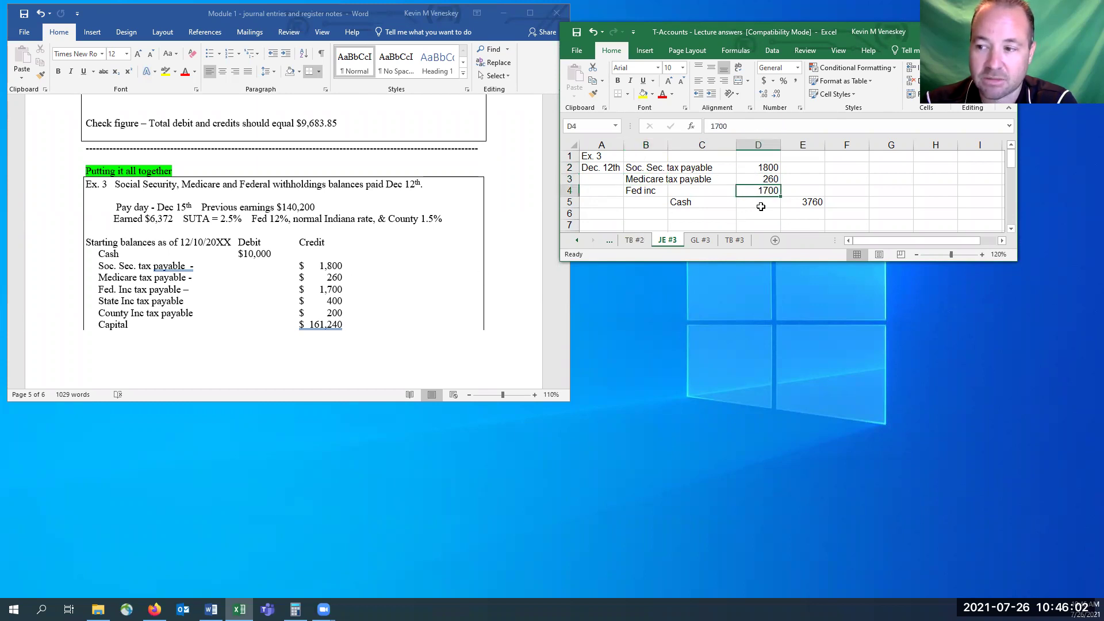
pyautogui.click(812, 201)
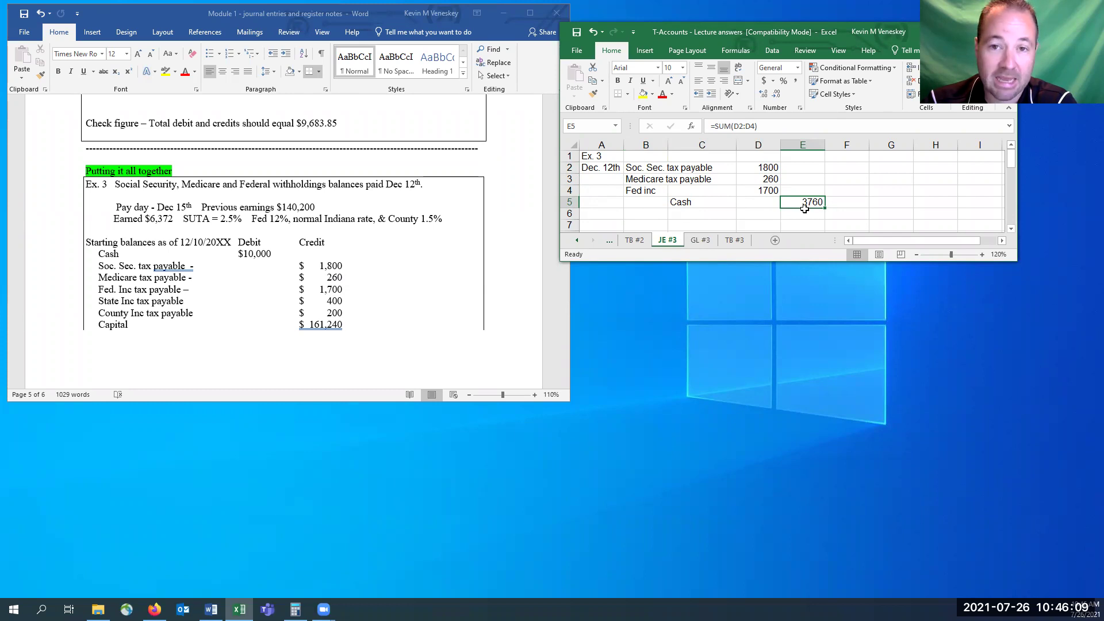
pyautogui.moveTo(772, 167); pyautogui.dragTo(768, 191)
# - Widen column F on the GL #3 sheet so the Soc. Sec. Tax Payable debit displays in full
pyautogui.click(701, 240)
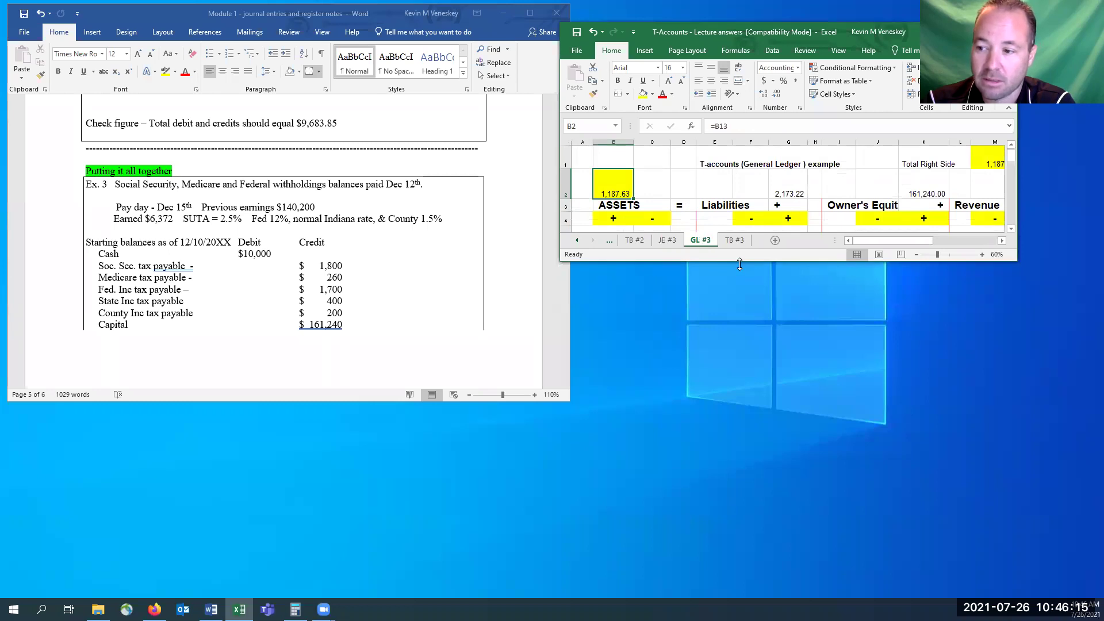
pyautogui.moveTo(739, 264); pyautogui.dragTo(740, 333)
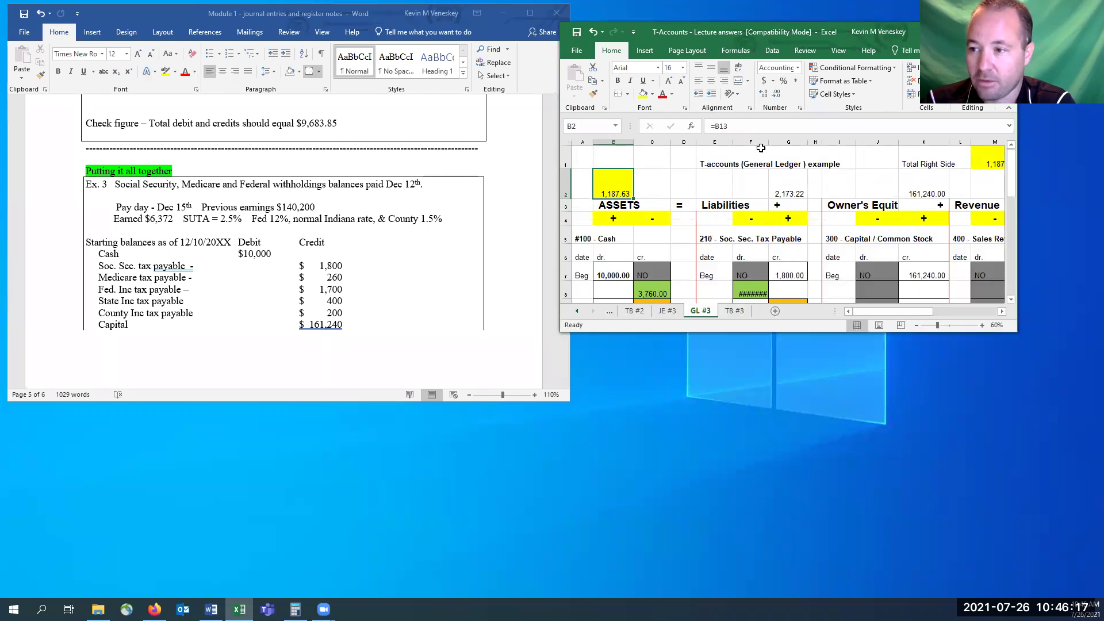
pyautogui.moveTo(769, 142); pyautogui.dragTo(781, 142)
pyautogui.click(761, 292)
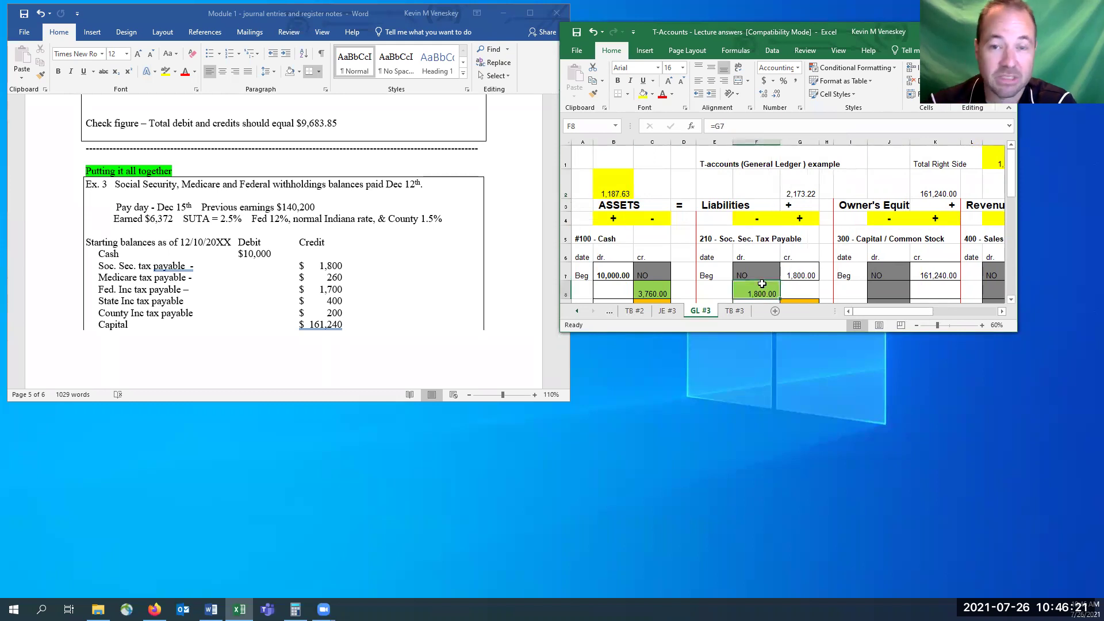
# - Trace the GL #3 Cash credit back to the JE #3 payment entry and check the Medicare Tax Payable debit posting
pyautogui.click(651, 291)
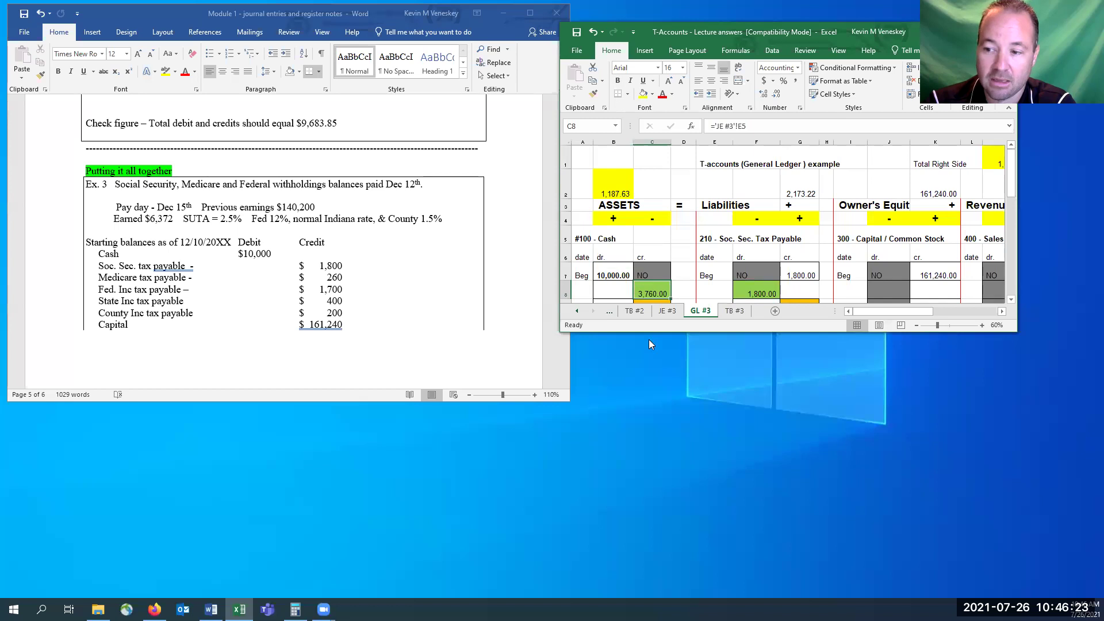
pyautogui.doubleClick(651, 294)
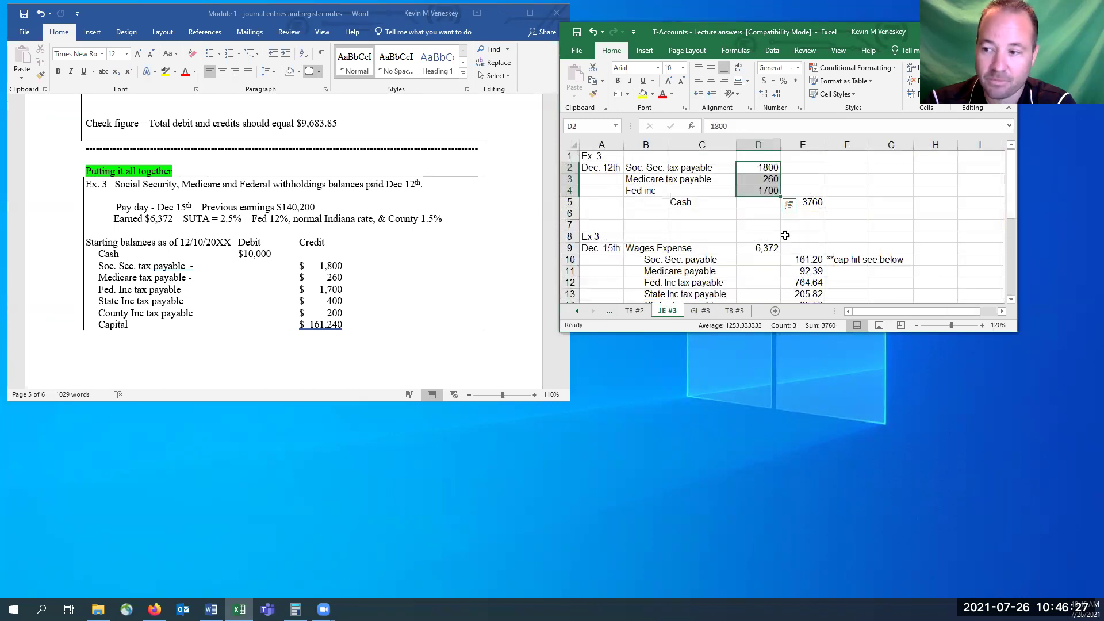
pyautogui.click(699, 312)
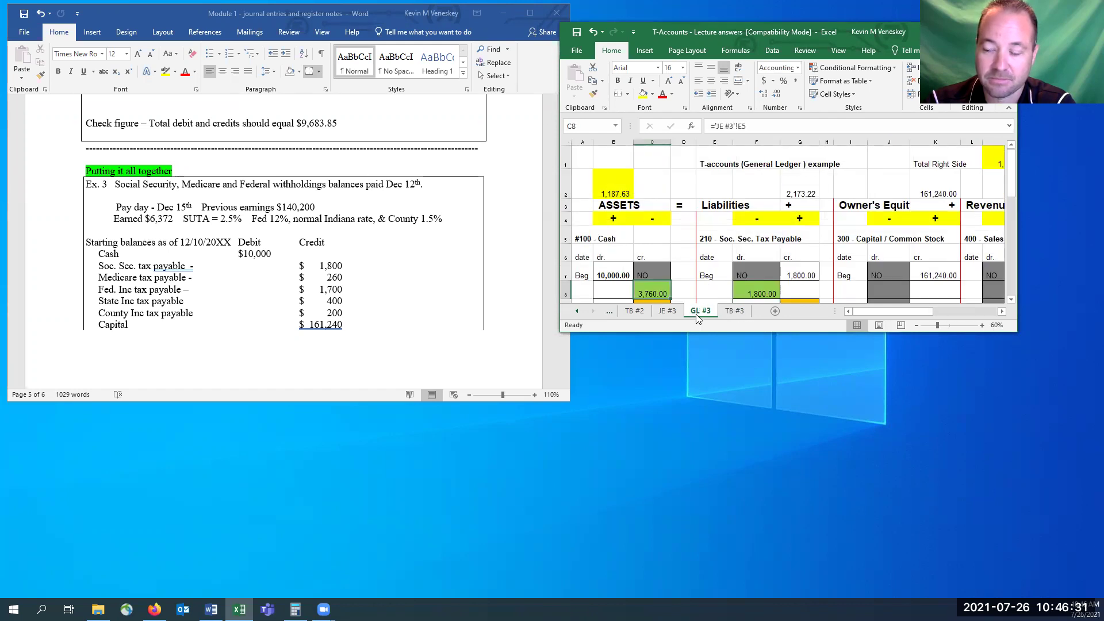
pyautogui.scroll(-3, 749, 248)
pyautogui.click(757, 252)
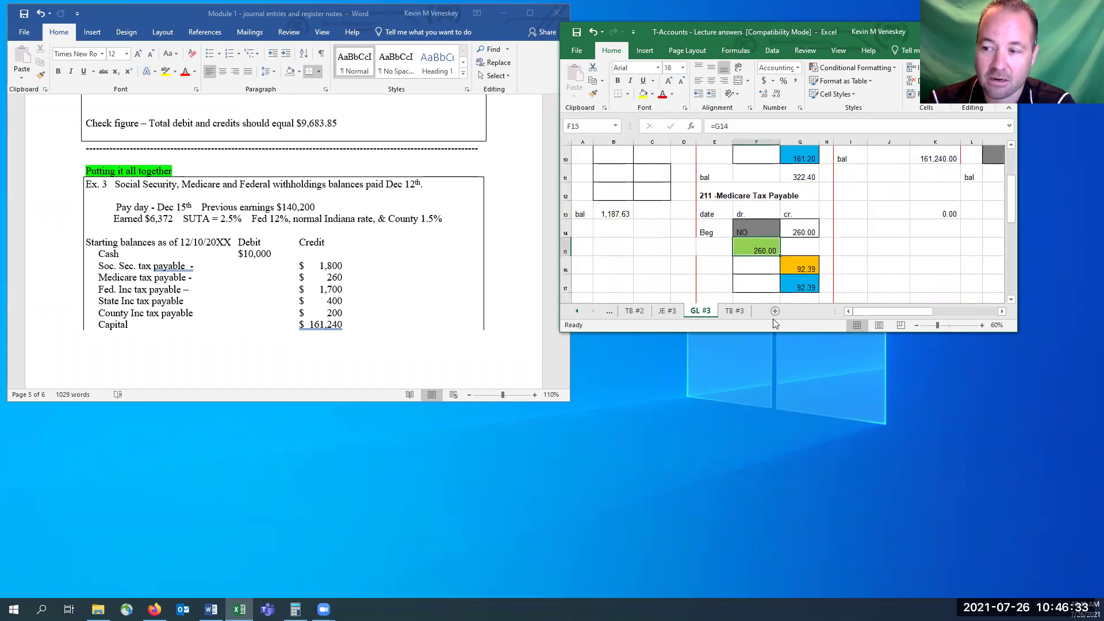
pyautogui.moveTo(777, 336); pyautogui.dragTo(777, 296)
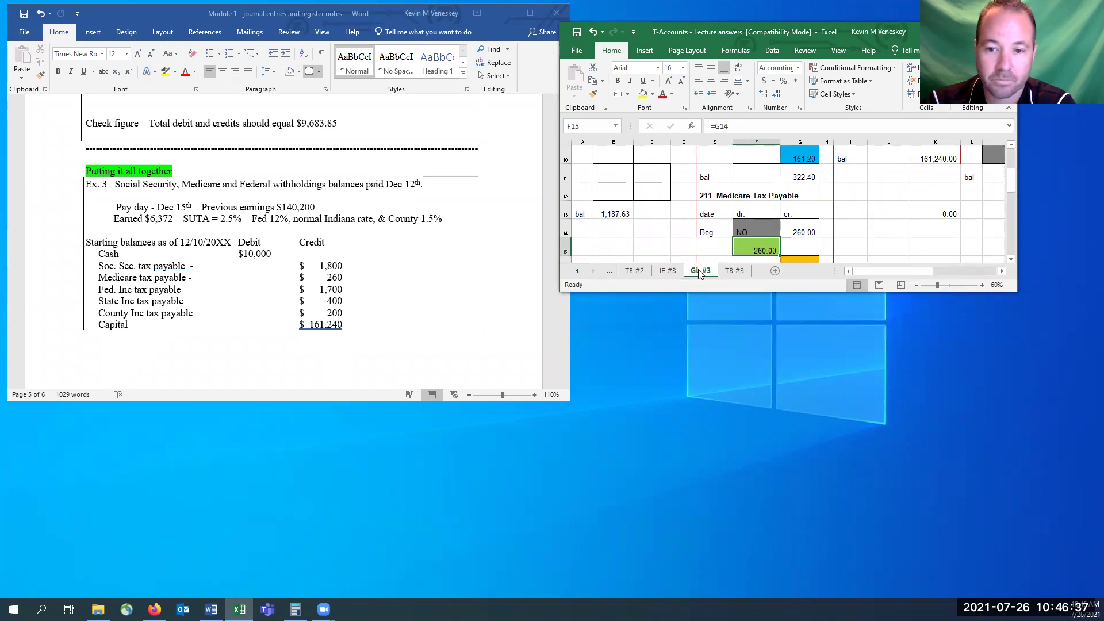
# - Return to the JE #3 sheet, and review Ex. 3's earned wages, tax rates and previous earnings in the Word notes
pyautogui.click(668, 270)
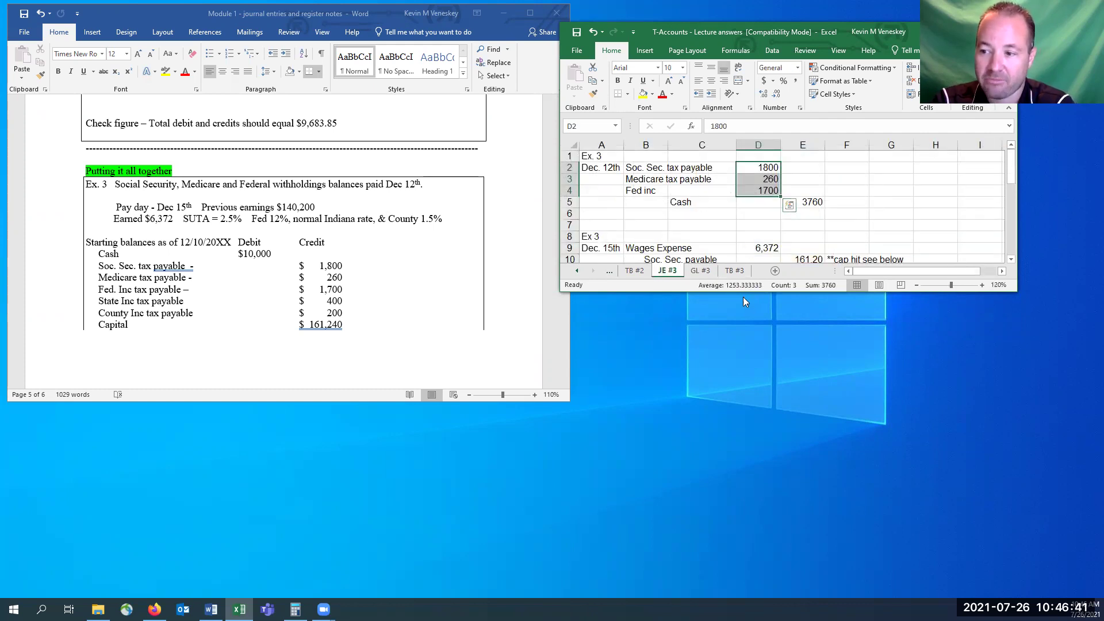
pyautogui.moveTo(747, 291); pyautogui.dragTo(750, 283)
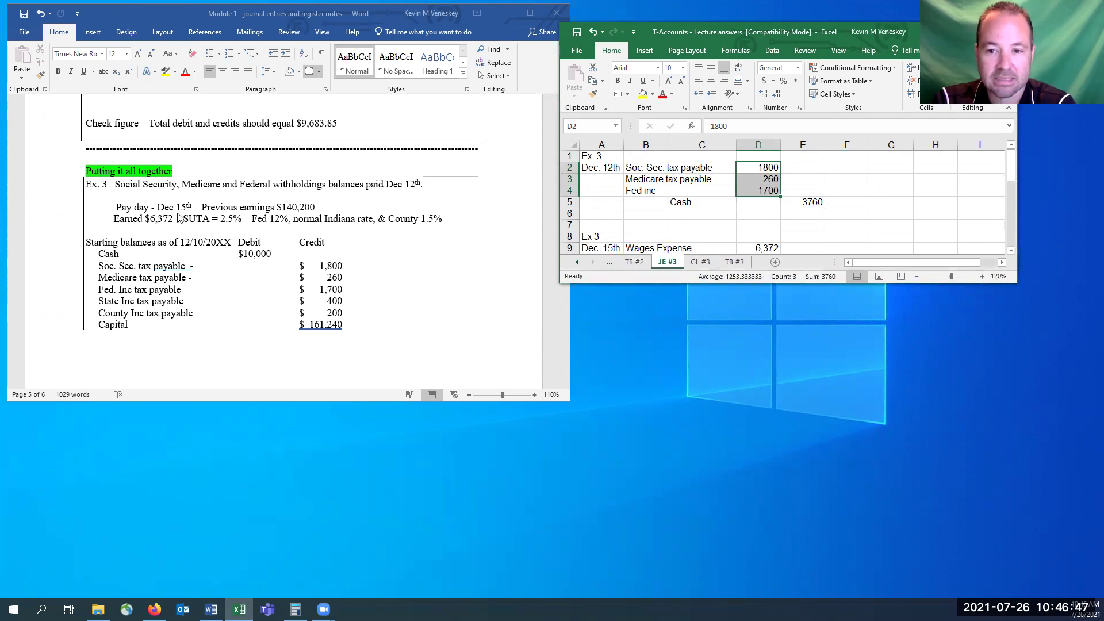
pyautogui.click(145, 225)
pyautogui.moveTo(115, 218); pyautogui.dragTo(167, 219)
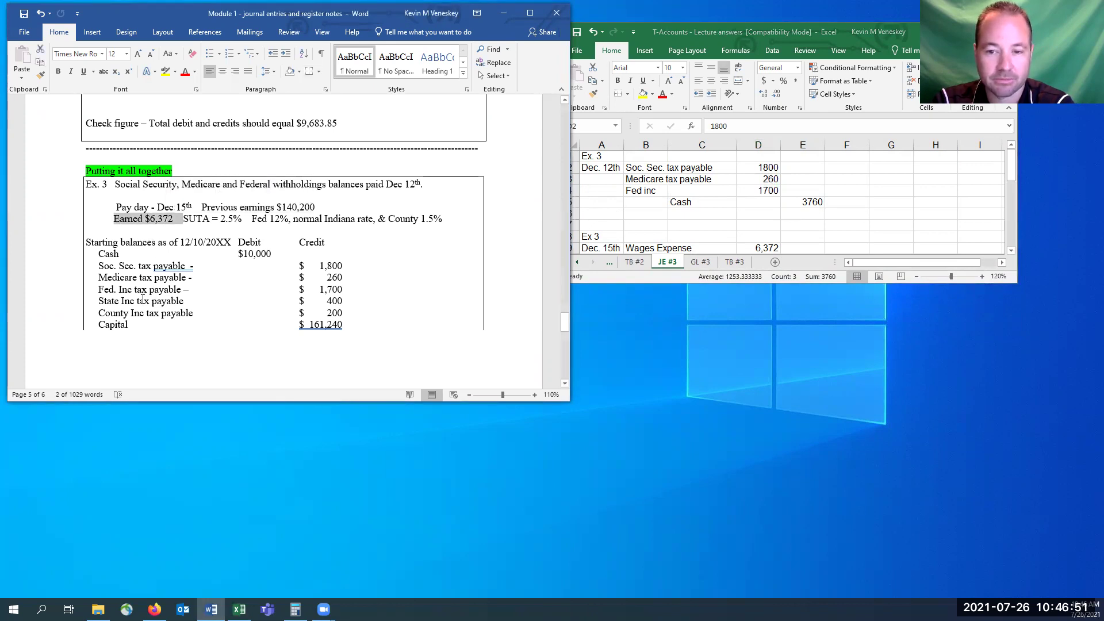
pyautogui.moveTo(212, 219); pyautogui.dragTo(451, 225)
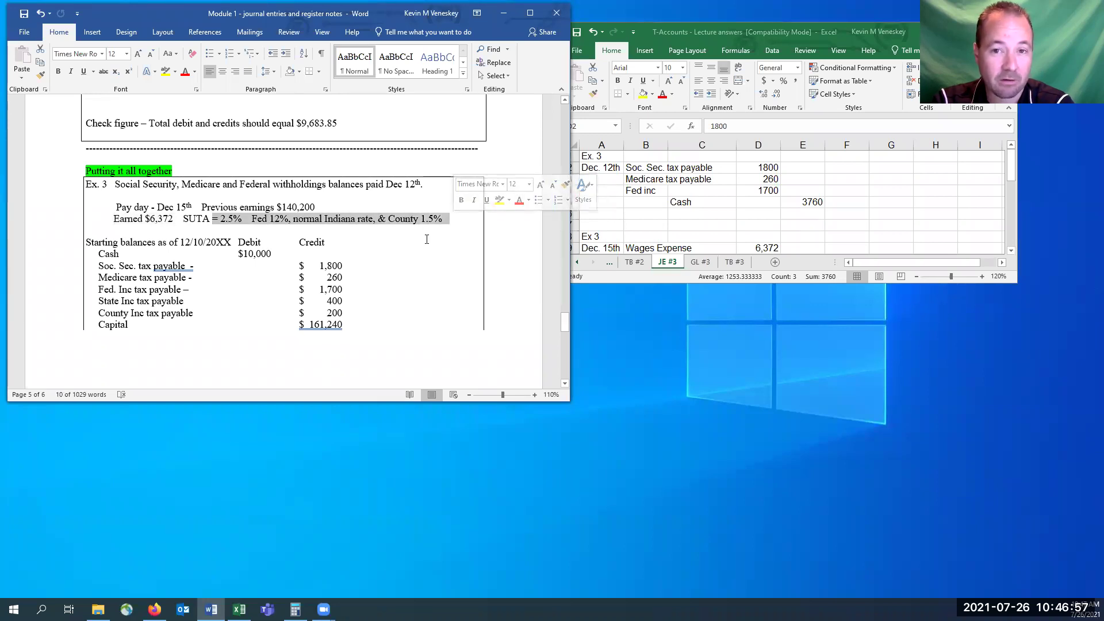
pyautogui.click(286, 207)
pyautogui.moveTo(306, 207); pyautogui.dragTo(277, 207)
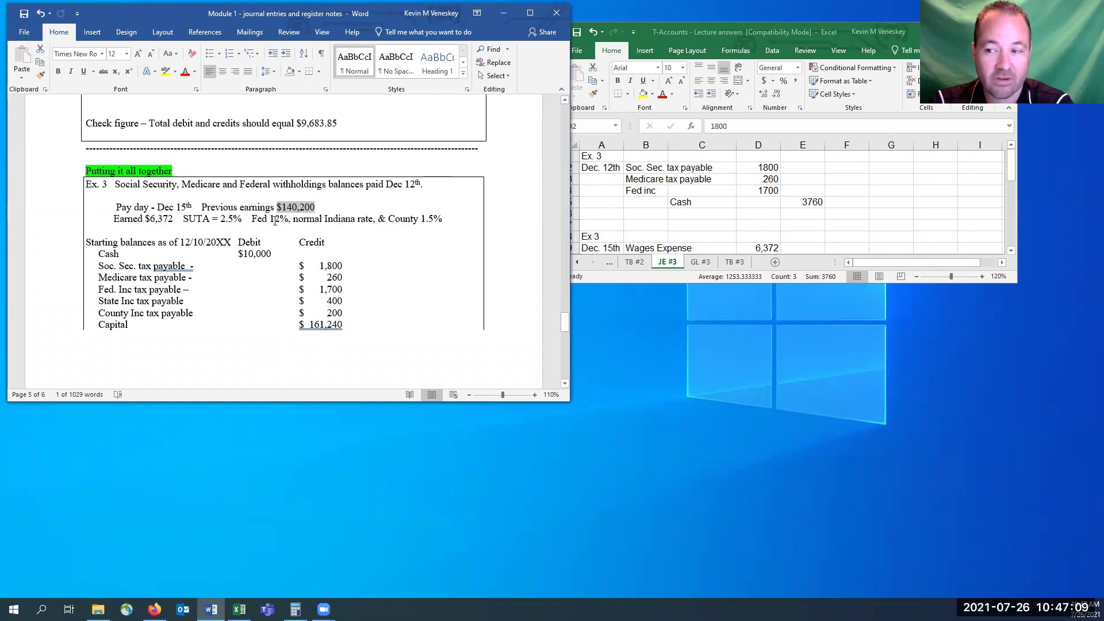
# - Switch to the T-Accounts - Lecture answers workbook and examine Step 1 of the wage cap calculation on JE #3, from previous wage to total
pyautogui.click(730, 277)
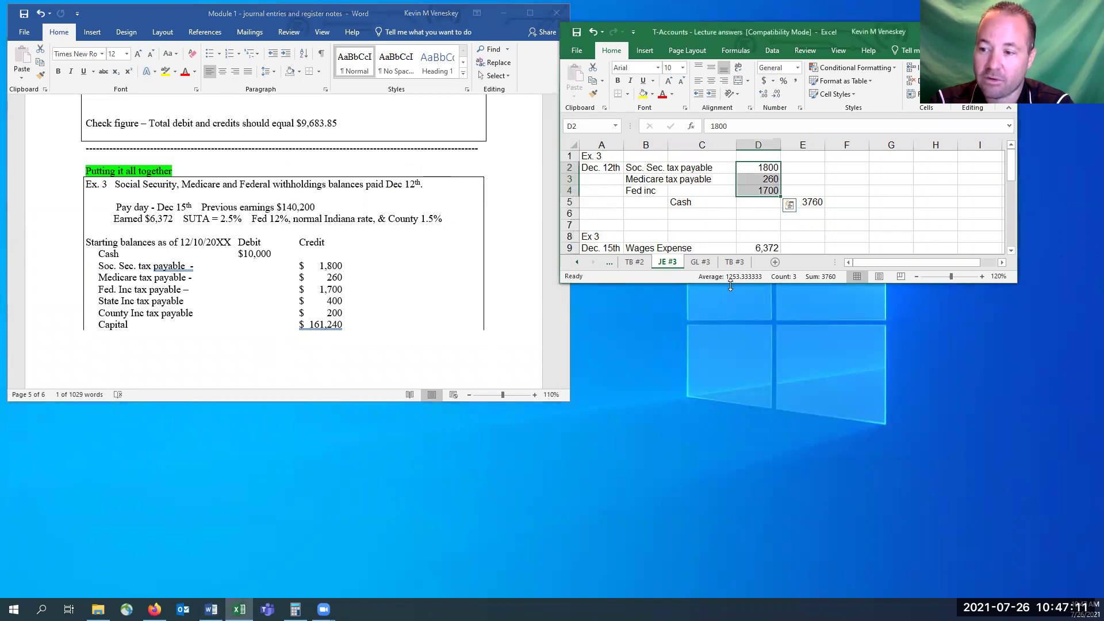
pyautogui.moveTo(731, 285); pyautogui.dragTo(731, 295)
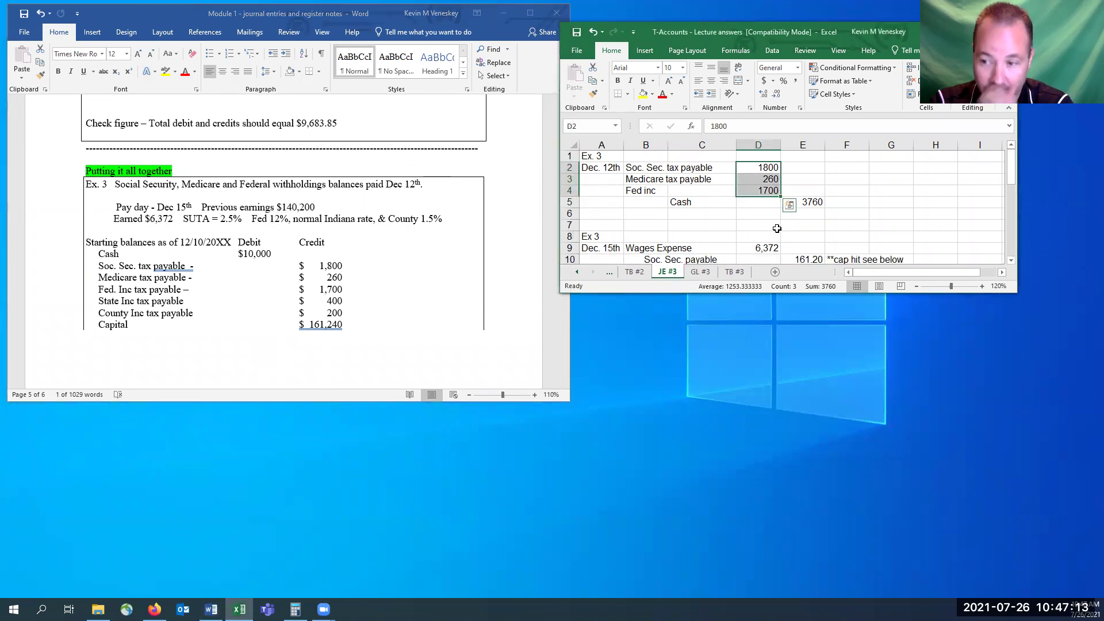
pyautogui.scroll(-7, 772, 225)
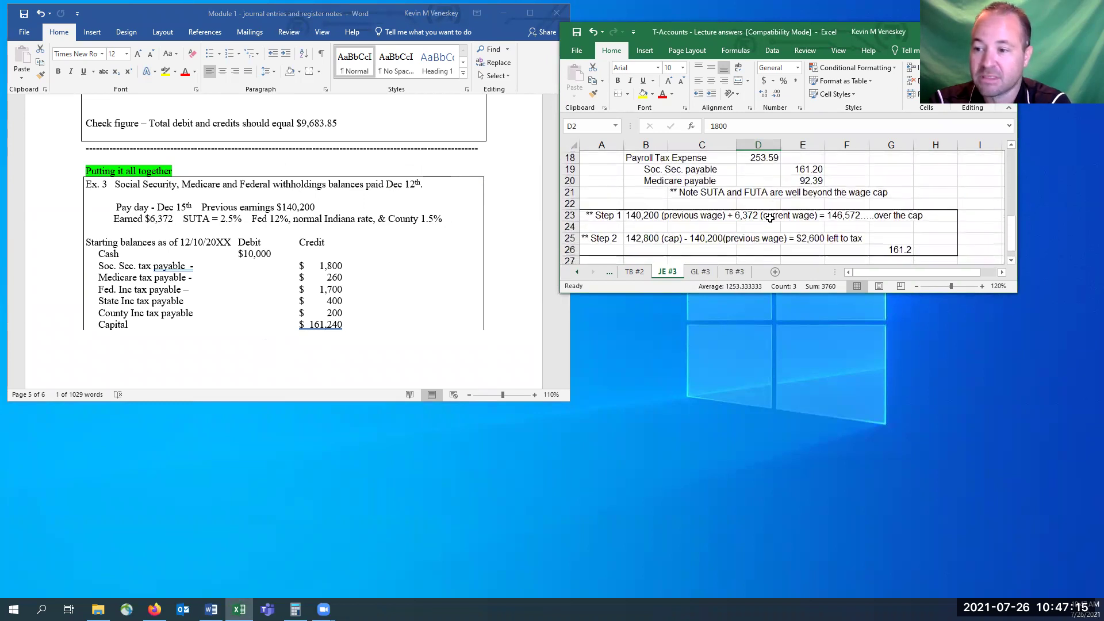
pyautogui.scroll(-1, 769, 218)
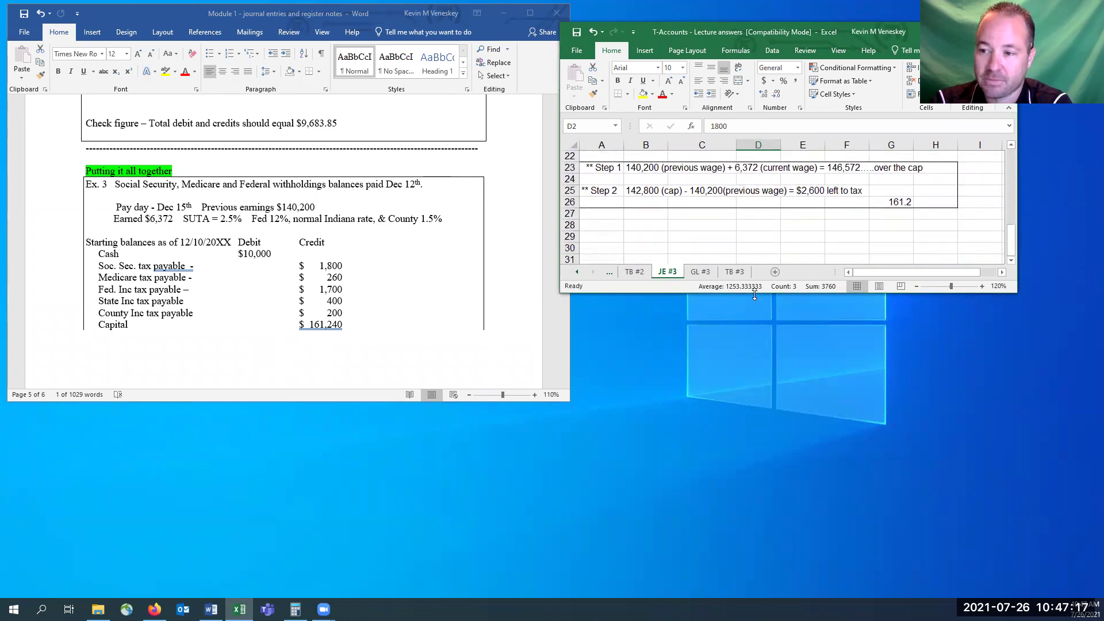
pyautogui.moveTo(754, 296); pyautogui.dragTo(764, 213)
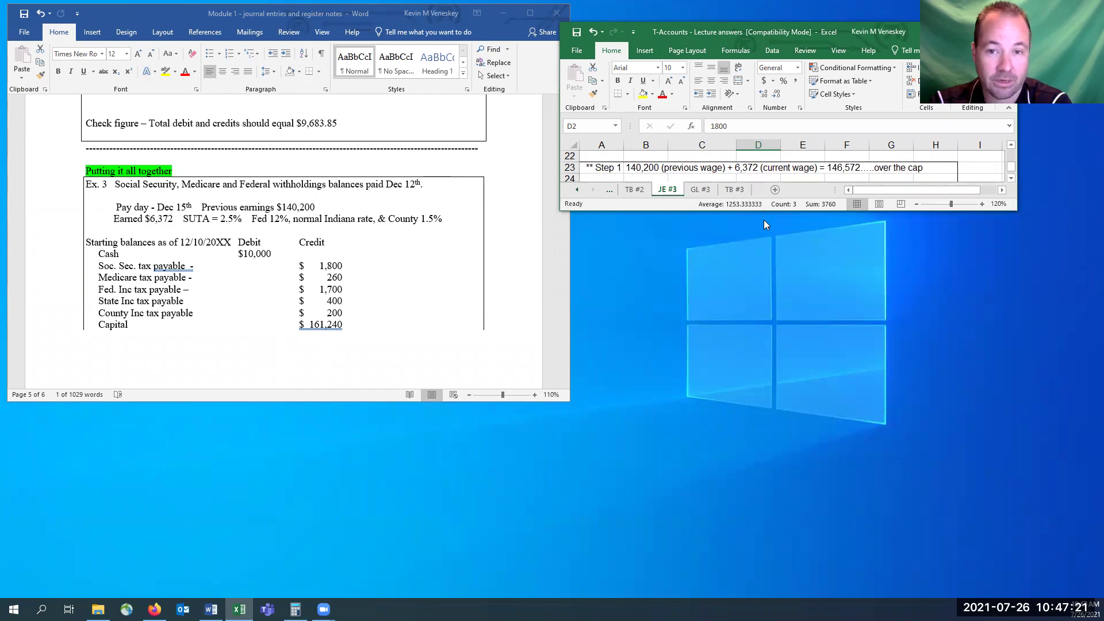
pyautogui.click(635, 168)
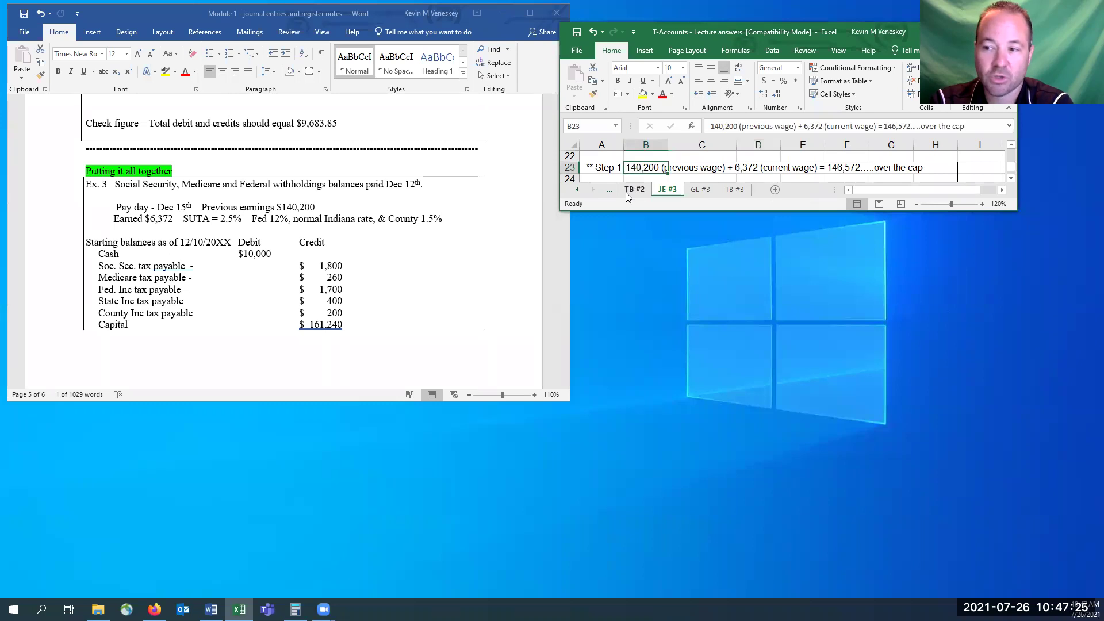
pyautogui.press('Right')
pyautogui.press('Right')
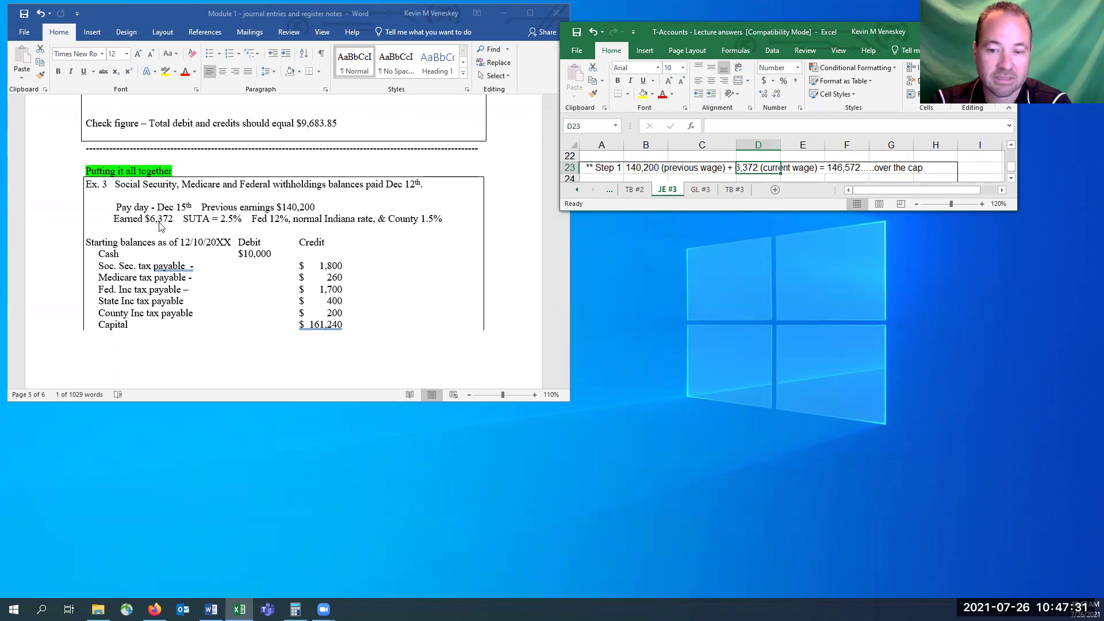
pyautogui.click(834, 170)
pyautogui.moveTo(834, 170); pyautogui.dragTo(955, 169)
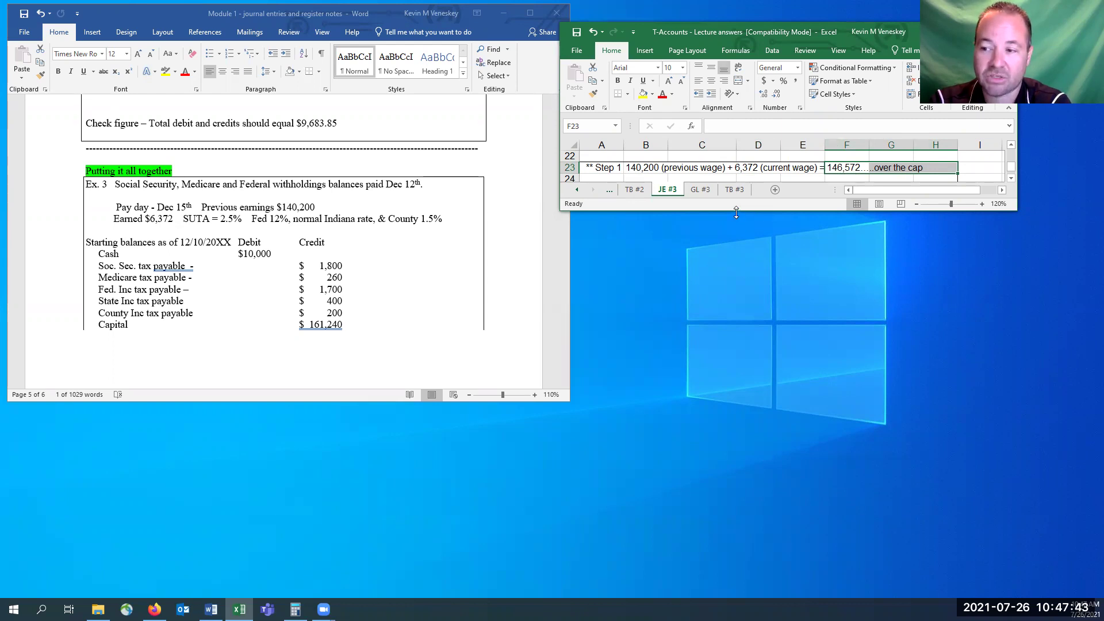
# - Examine Step 2 of the cap calculation on JE #3, covering the cap, previous wage, remaining taxable wage and resulting tax formula
pyautogui.moveTo(736, 213); pyautogui.dragTo(736, 231)
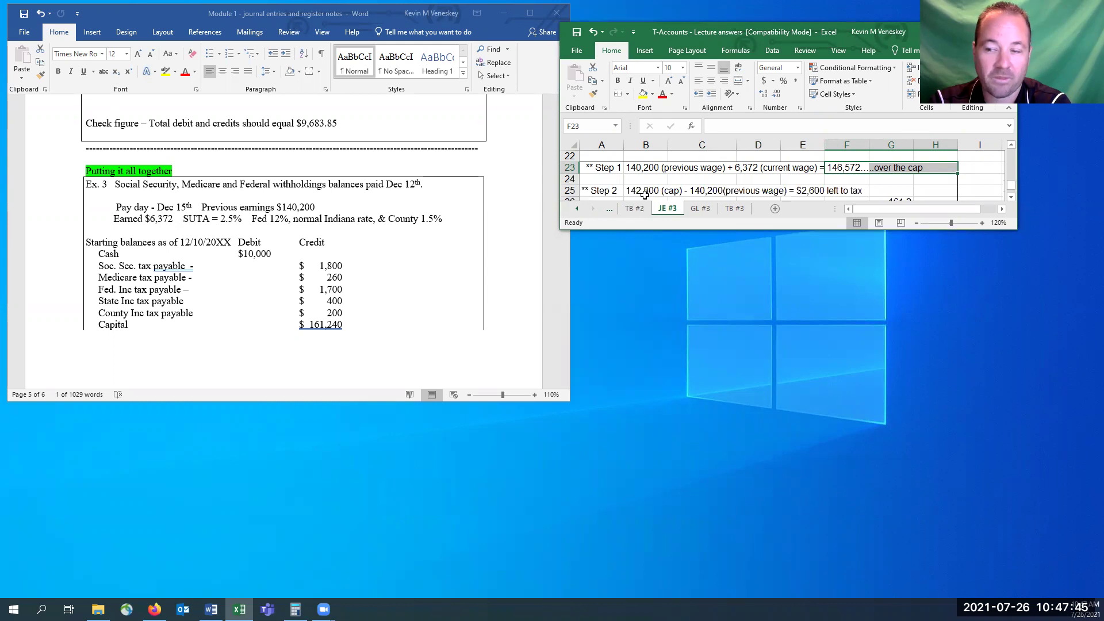
pyautogui.click(644, 194)
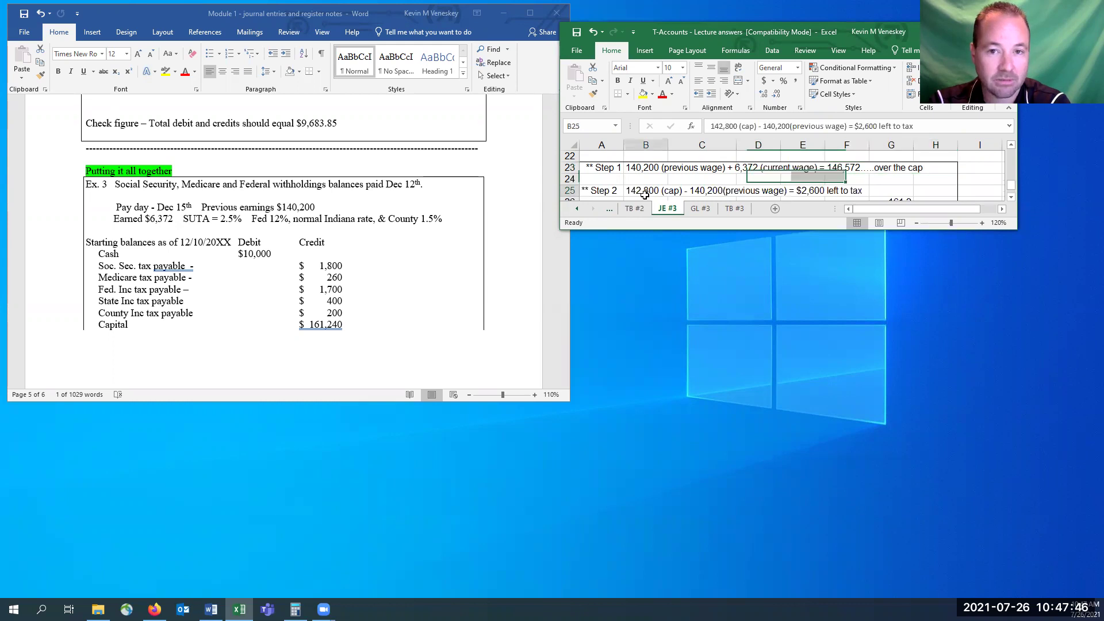
pyautogui.click(708, 194)
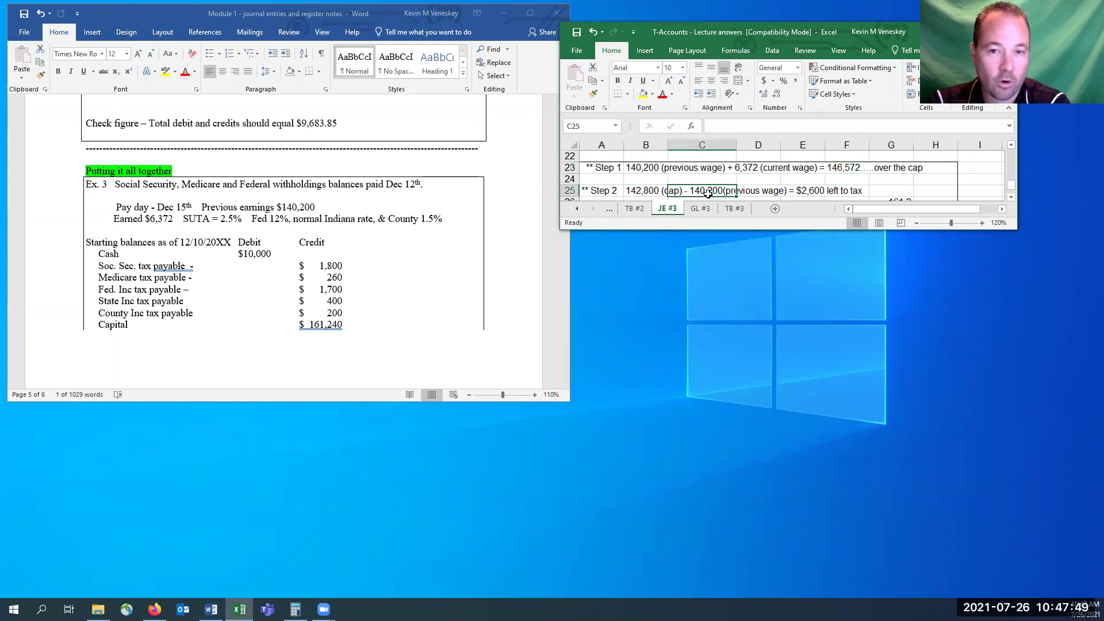
pyautogui.click(805, 191)
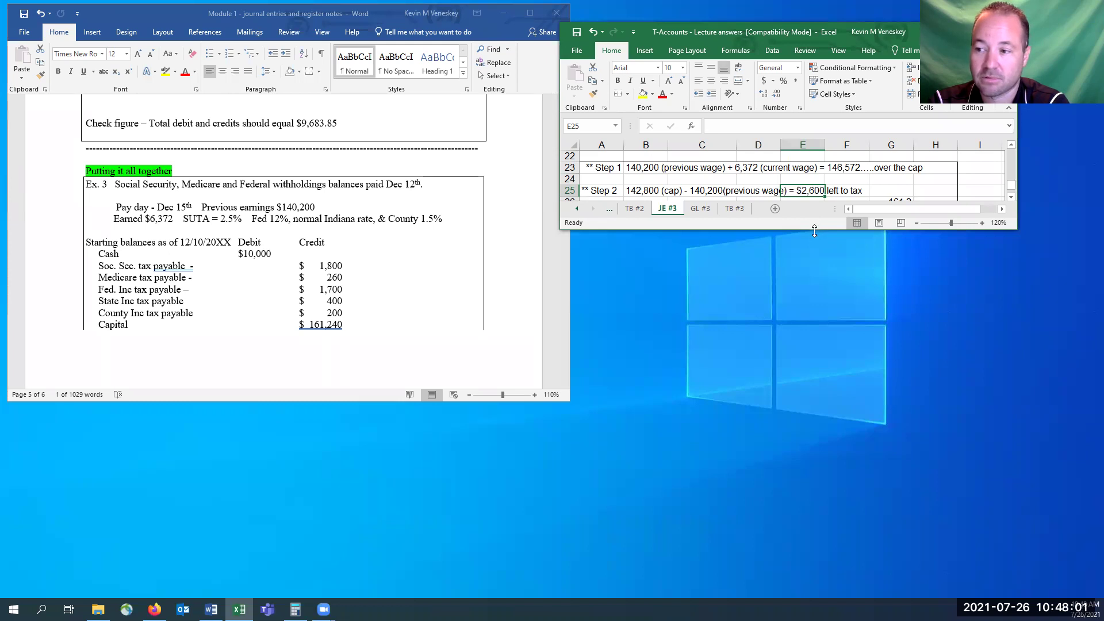
pyautogui.moveTo(814, 229); pyautogui.dragTo(815, 244)
pyautogui.click(908, 203)
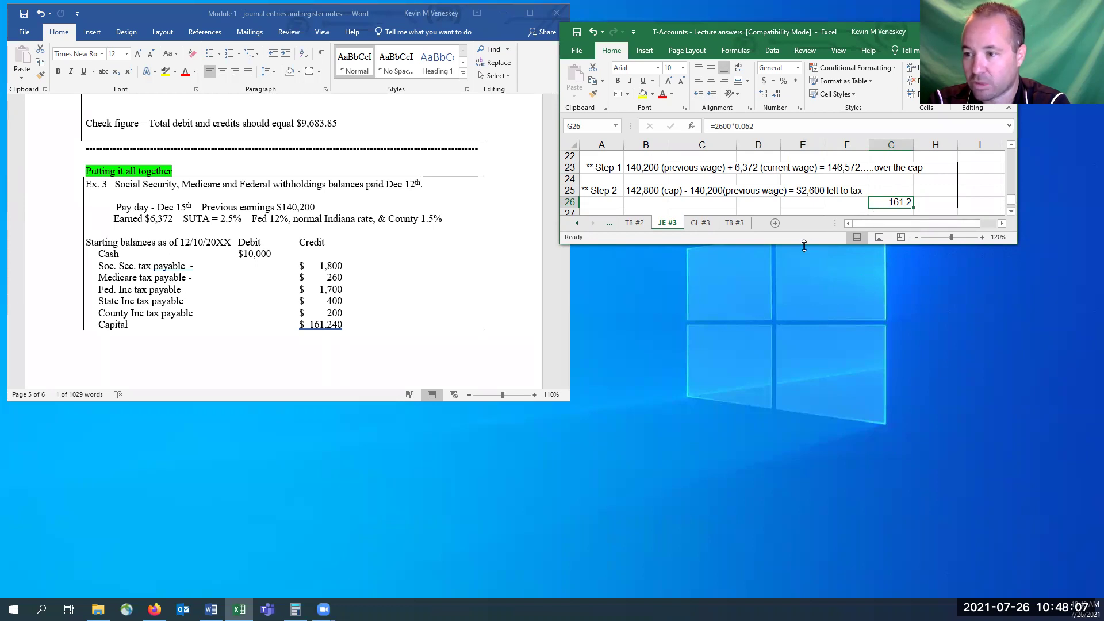
pyautogui.moveTo(804, 247); pyautogui.dragTo(804, 250)
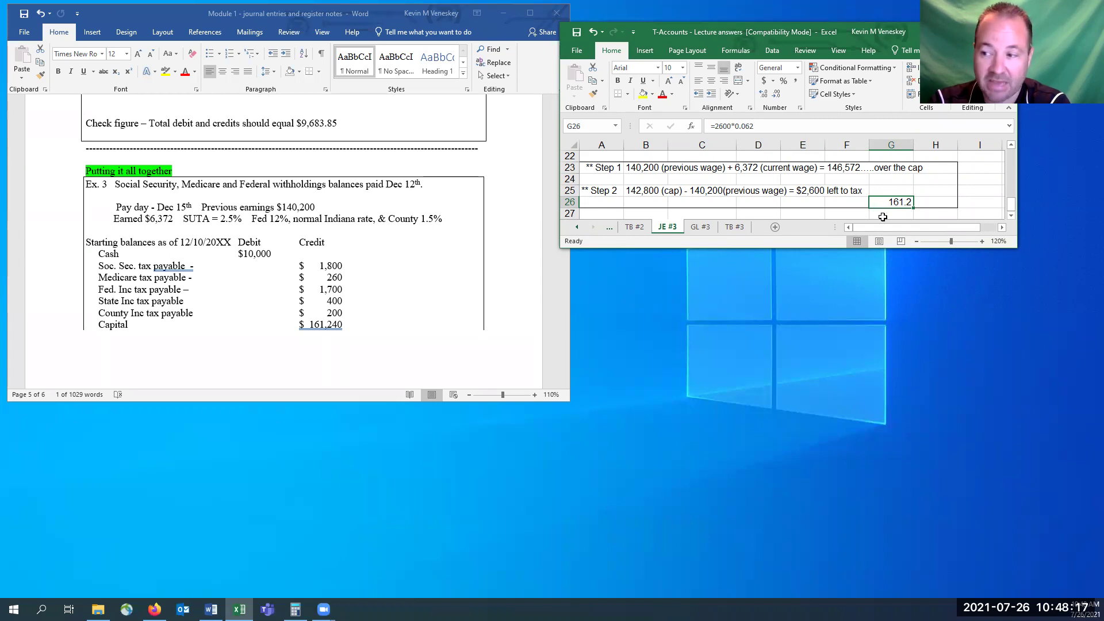
# - Enlarge the workbook window, view the Dec. 15th entry and inspect the Social Security tax formula in cell G26
pyautogui.moveTo(1017, 243); pyautogui.dragTo(1027, 288)
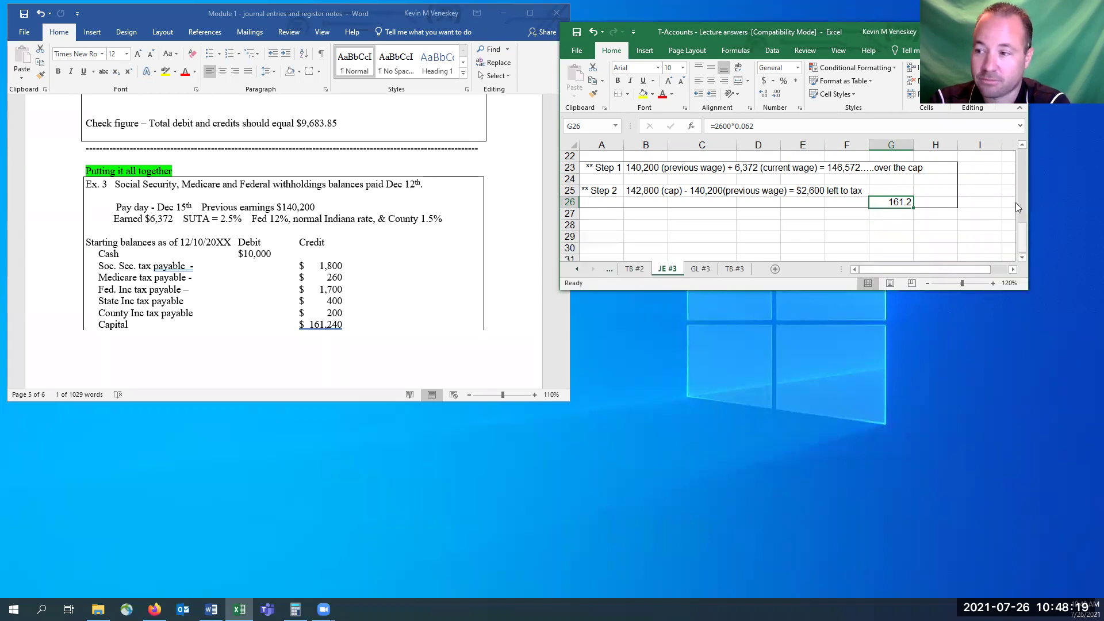
pyautogui.moveTo(1024, 239); pyautogui.dragTo(1022, 175)
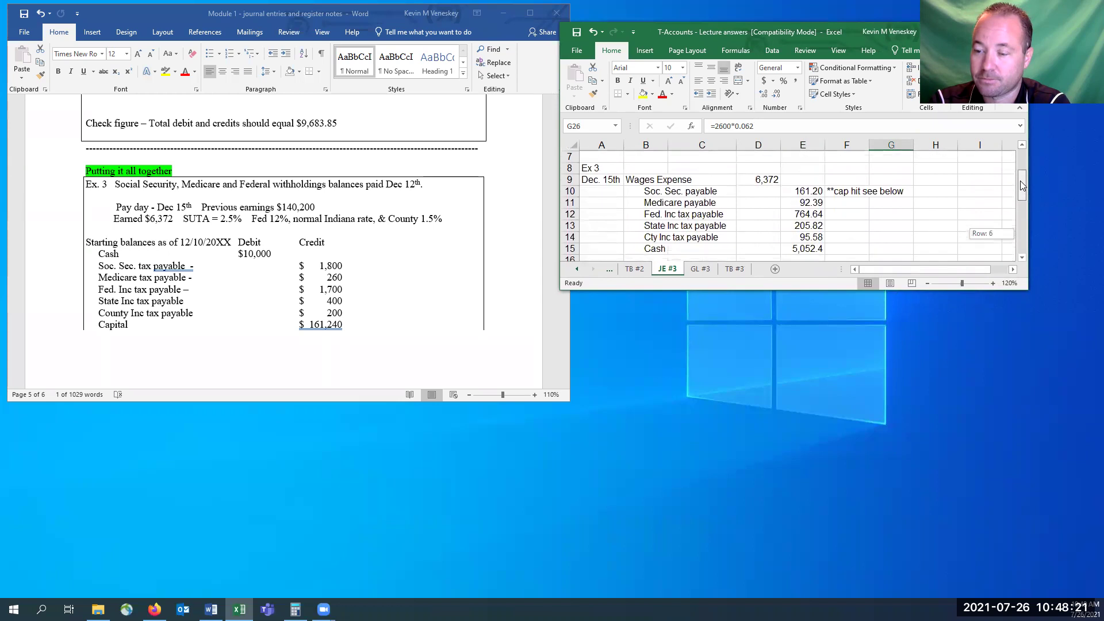
pyautogui.scroll(-1, 950, 235)
pyautogui.moveTo(819, 291); pyautogui.dragTo(825, 340)
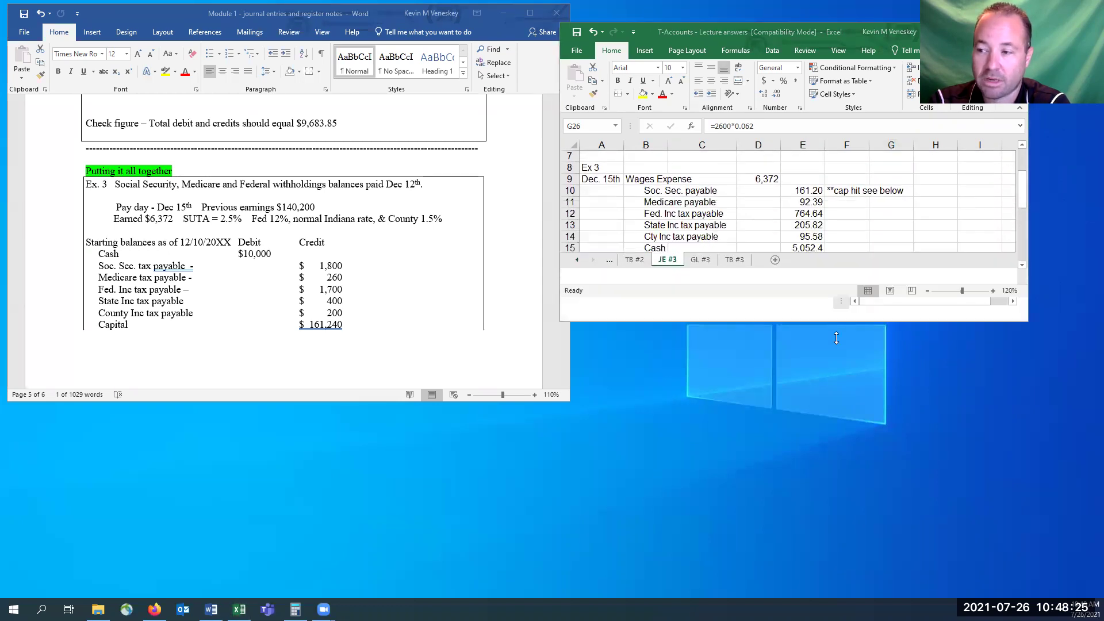
pyautogui.scroll(-4, 871, 236)
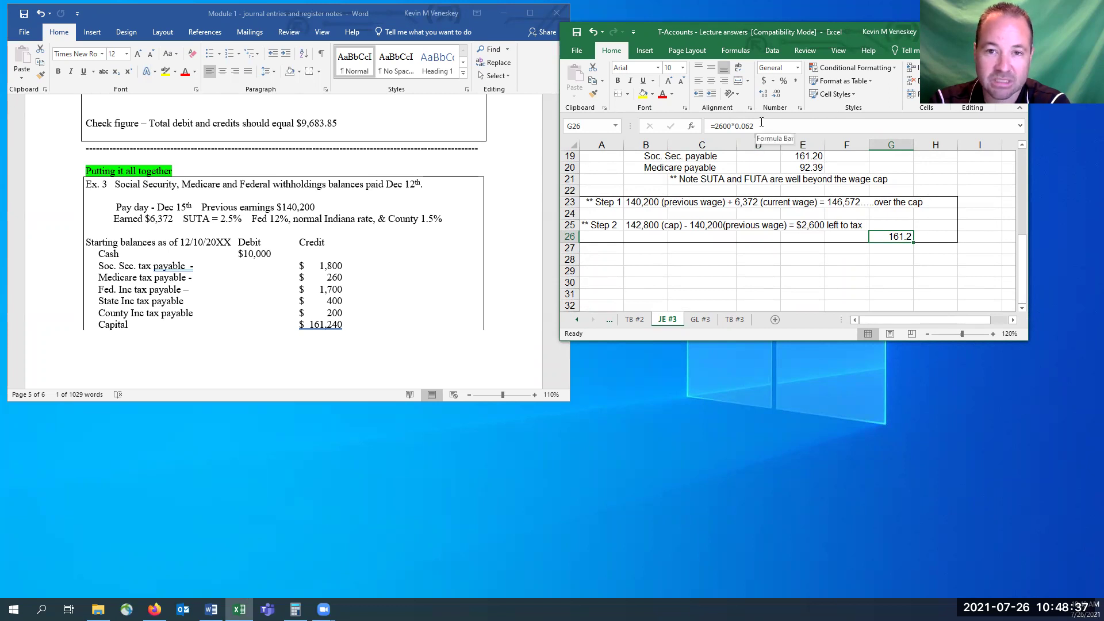
pyautogui.doubleClick(887, 240)
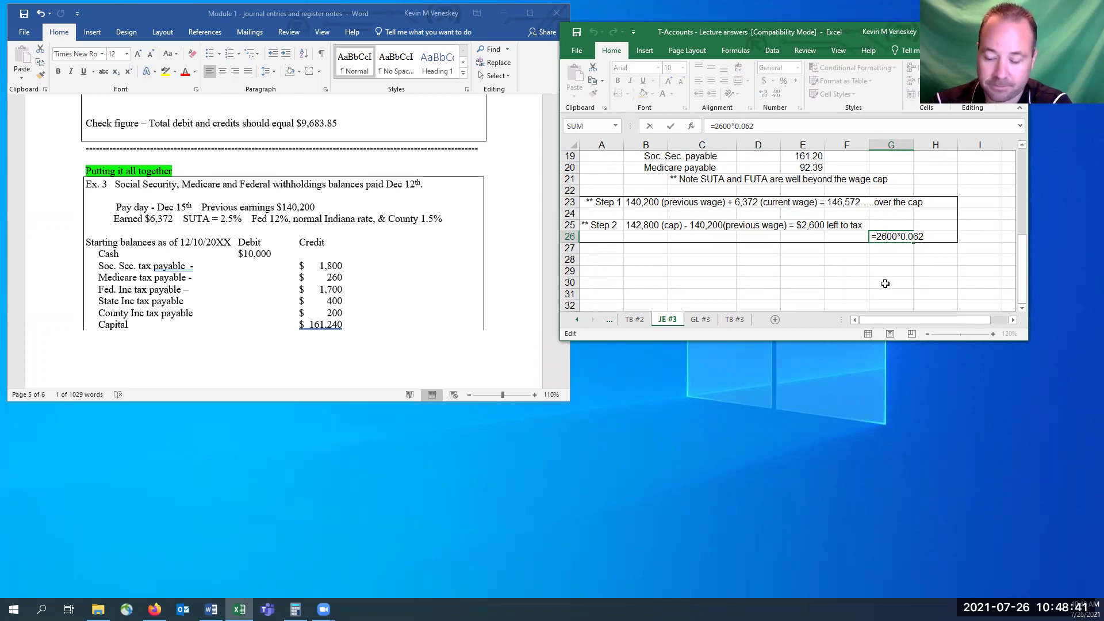
pyautogui.press('Return')
# - Inspect the Social Security and Medicare payable formulas in cells E10 and E11 of the Dec. 15th entry
pyautogui.scroll(6, 885, 284)
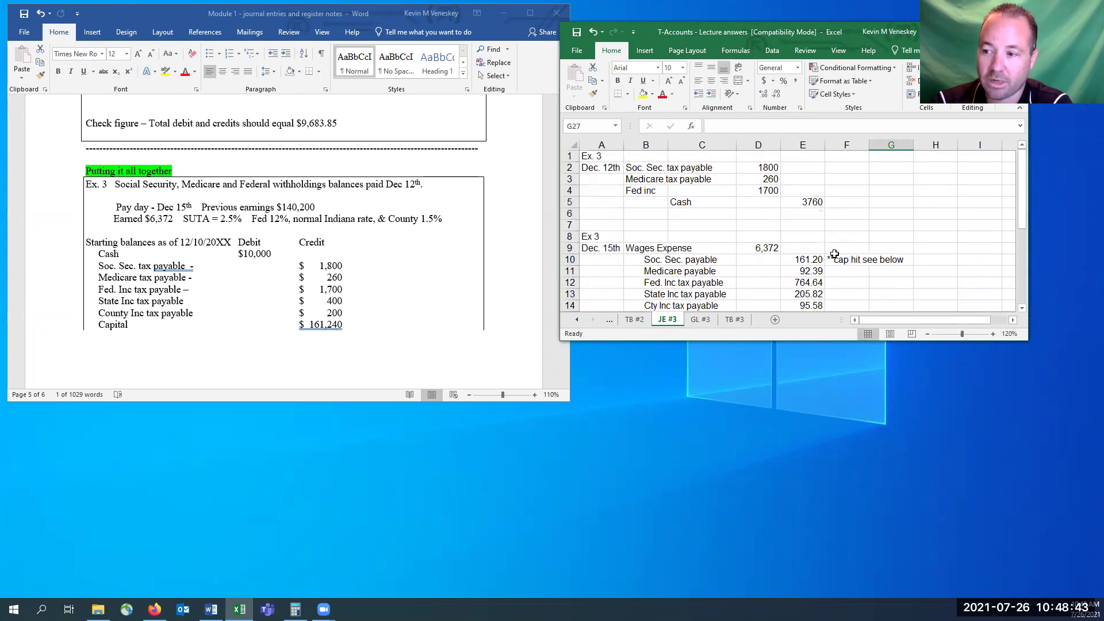
pyautogui.click(809, 260)
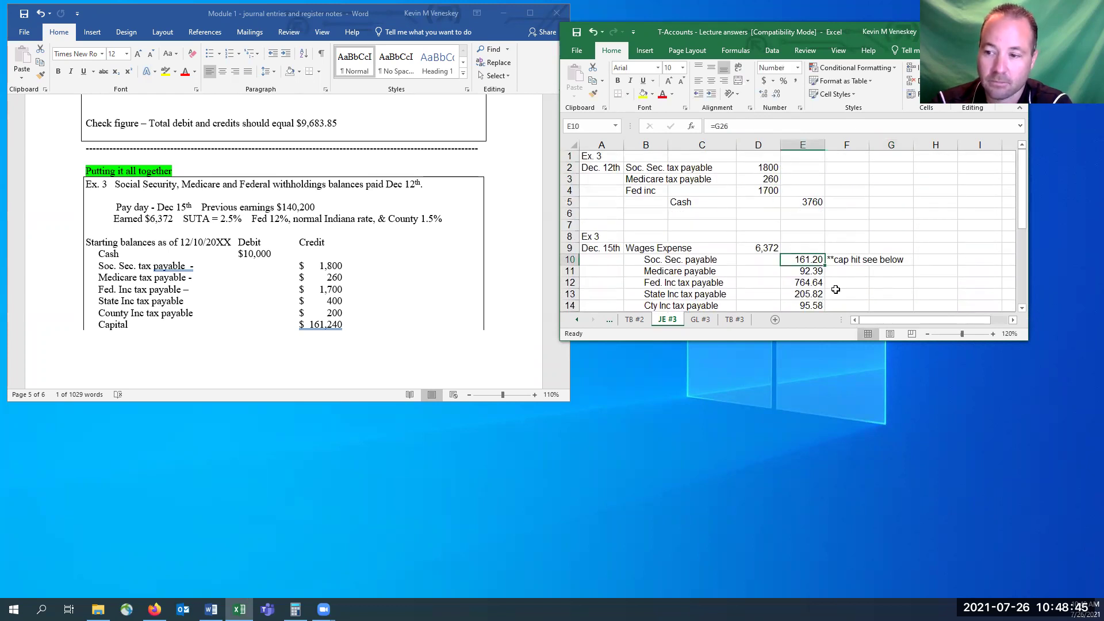
pyautogui.doubleClick(801, 271)
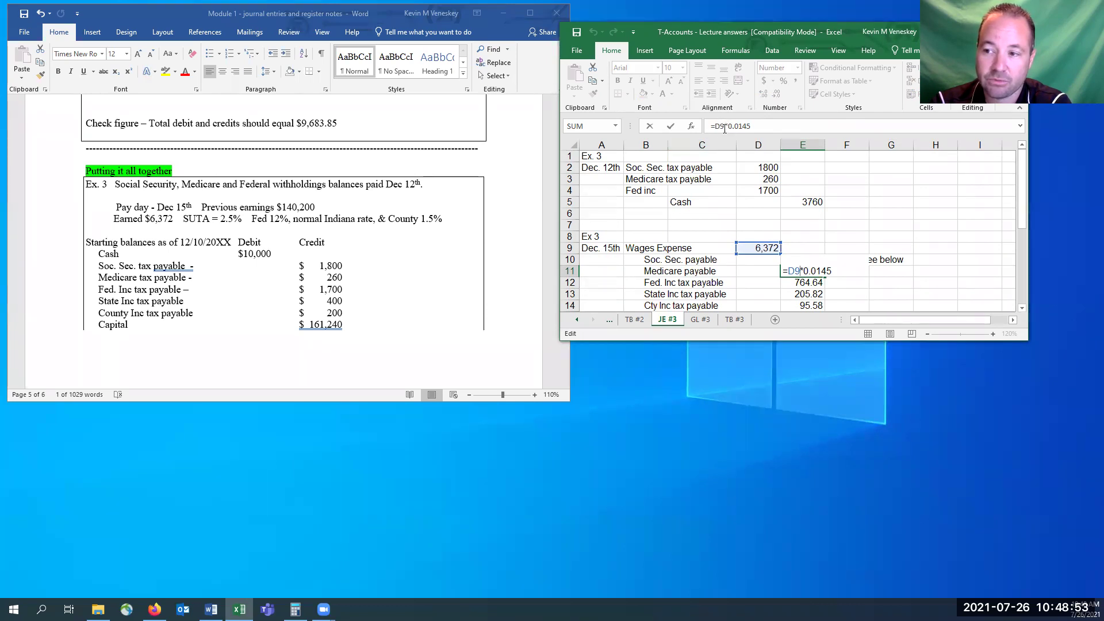
pyautogui.press('Return')
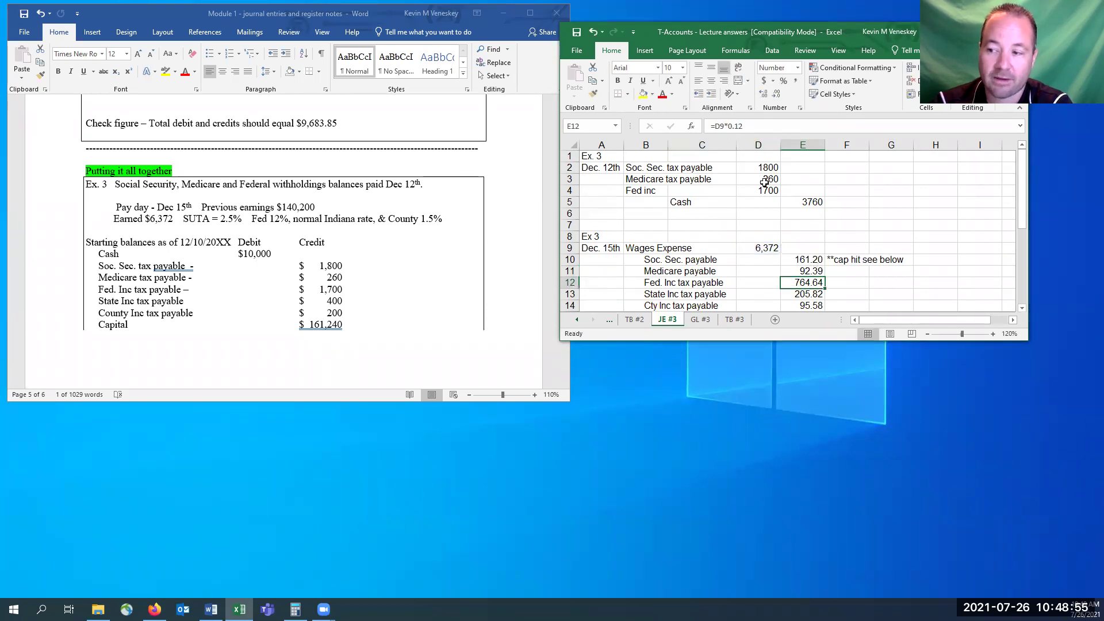
pyautogui.click(812, 271)
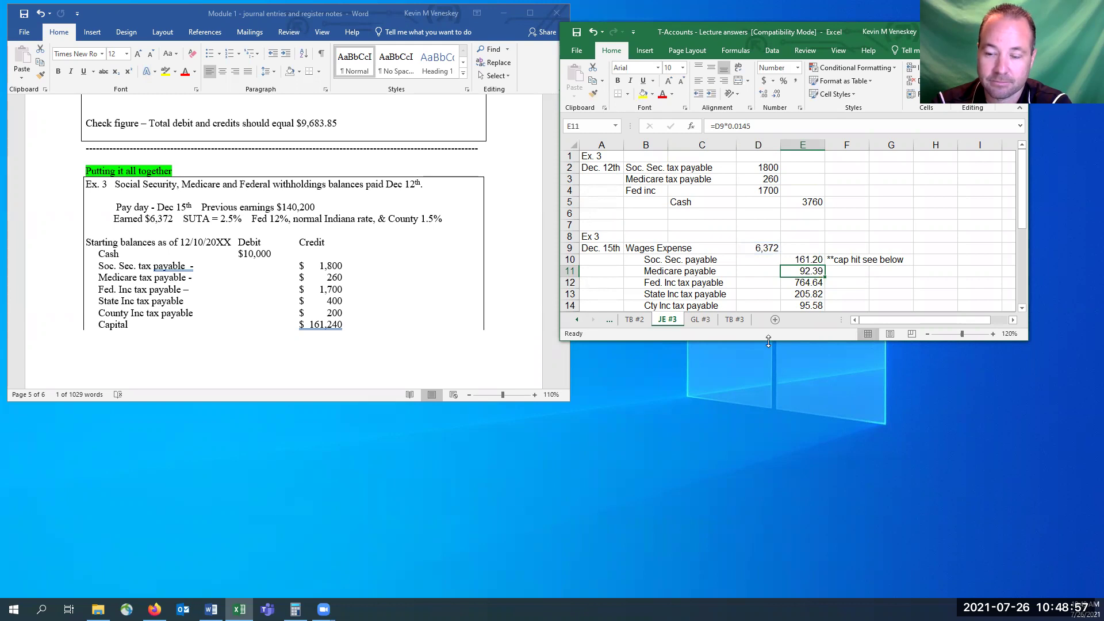
# - Highlight the federal rate in the Word notes, enlarge the workbook window, and inspect the Fed. Inc tax payable formula in E12
pyautogui.hotkey('alt', 'Tab')
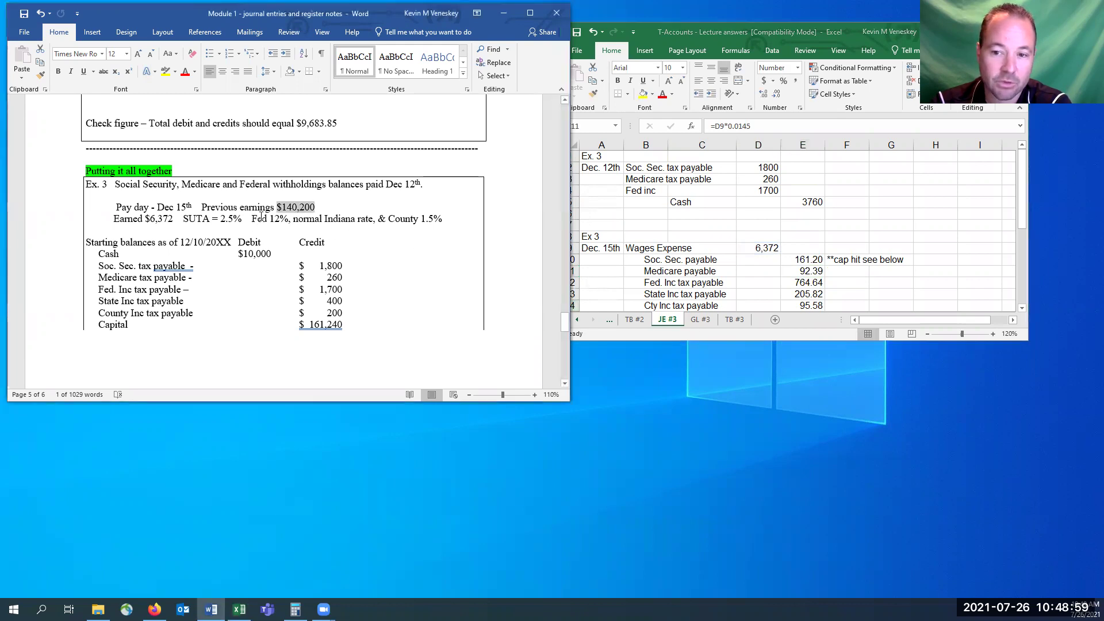
pyautogui.moveTo(252, 218); pyautogui.dragTo(275, 219)
pyautogui.click(740, 339)
pyautogui.moveTo(740, 339); pyautogui.dragTo(742, 361)
pyautogui.doubleClick(811, 282)
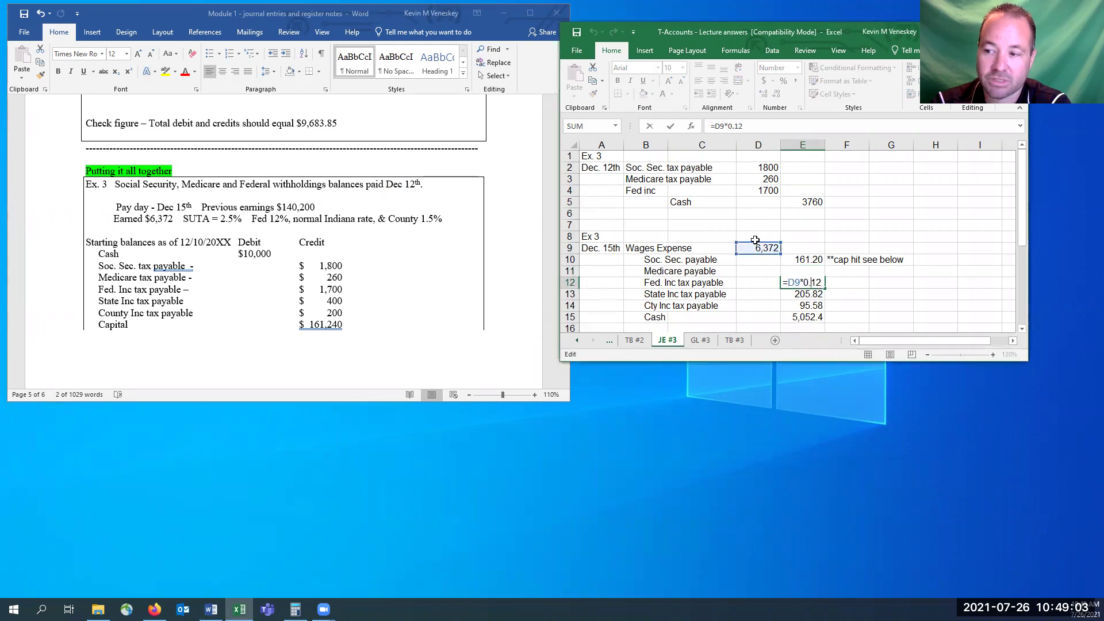
pyautogui.press('Return')
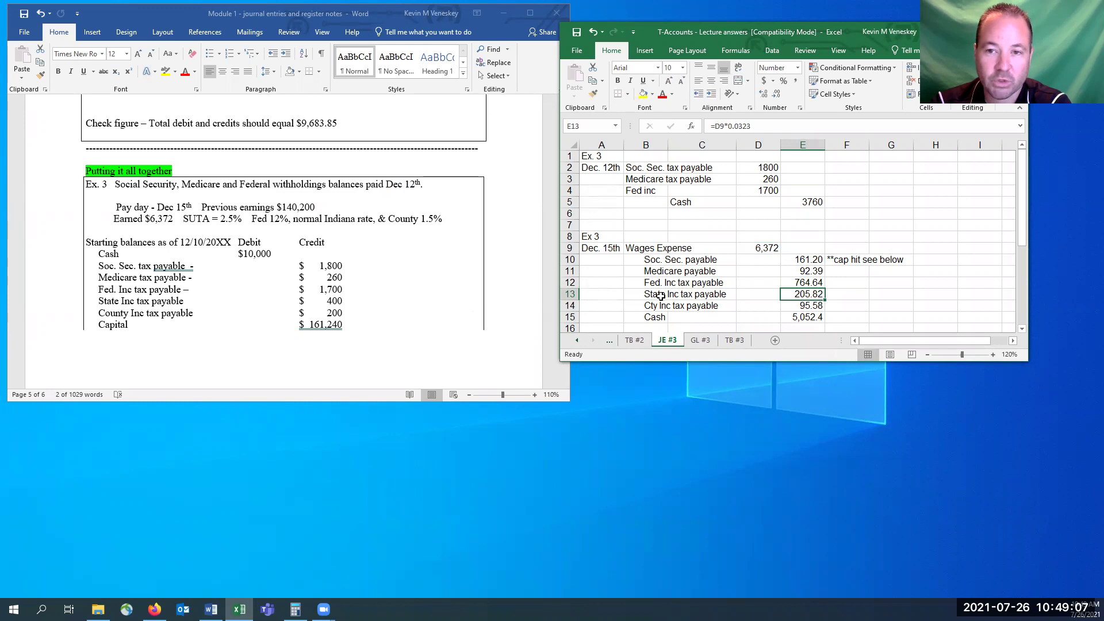
# - Check the state and county rates in the Word notes against the tax payable formulas in E13 and E14
pyautogui.click(402, 220)
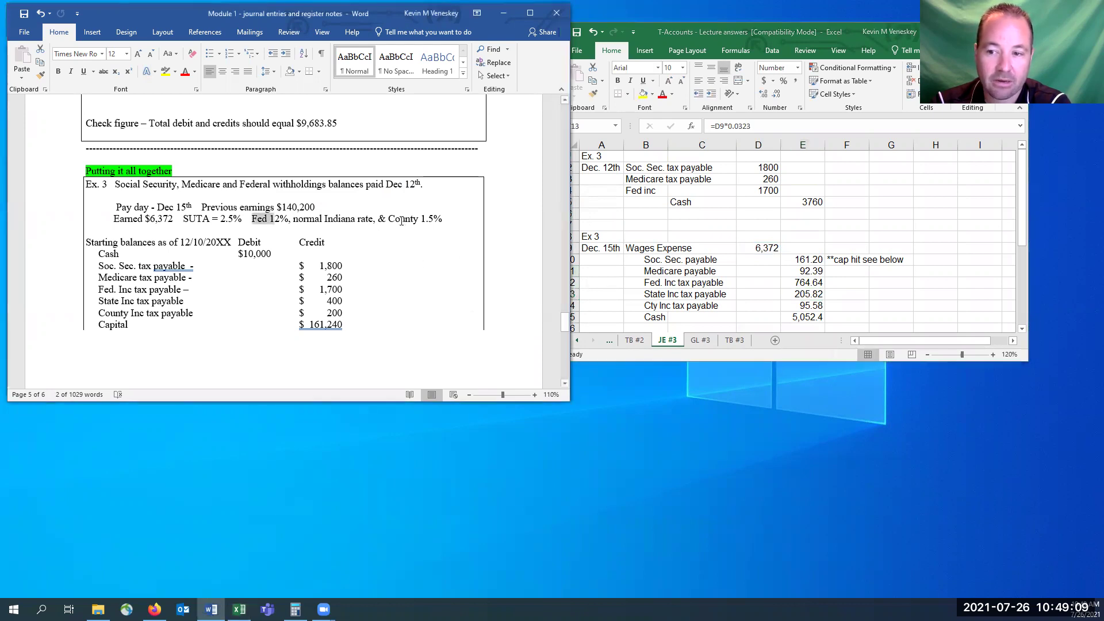
pyautogui.click(816, 299)
pyautogui.click(817, 307)
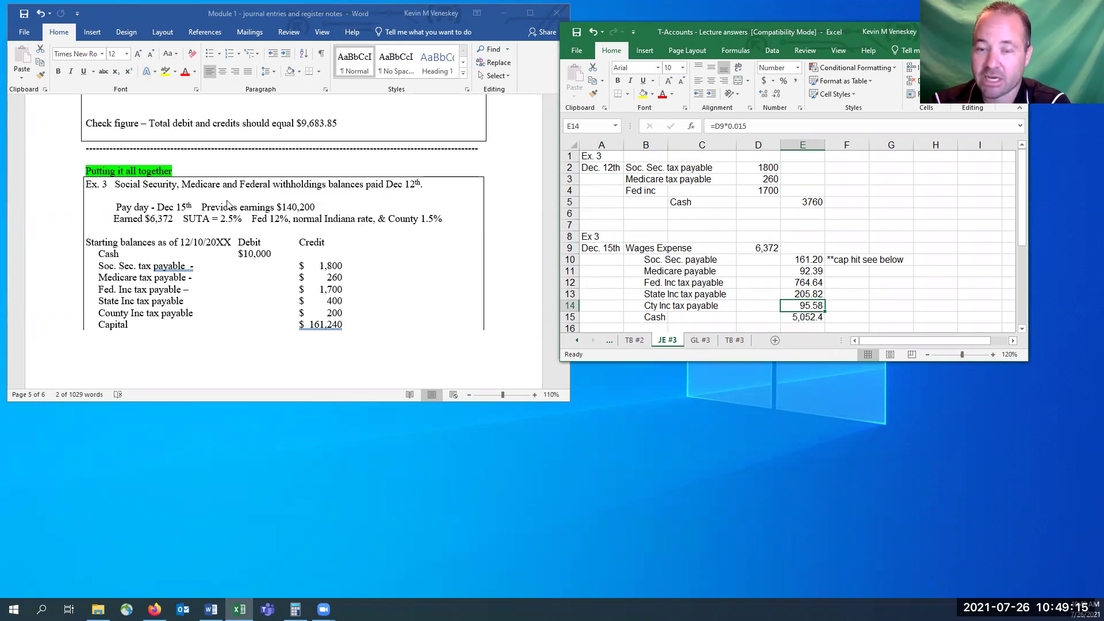
# - Inspect the Dec. 15th Cash formula in cell E15 and the cells it references
pyautogui.click(806, 317)
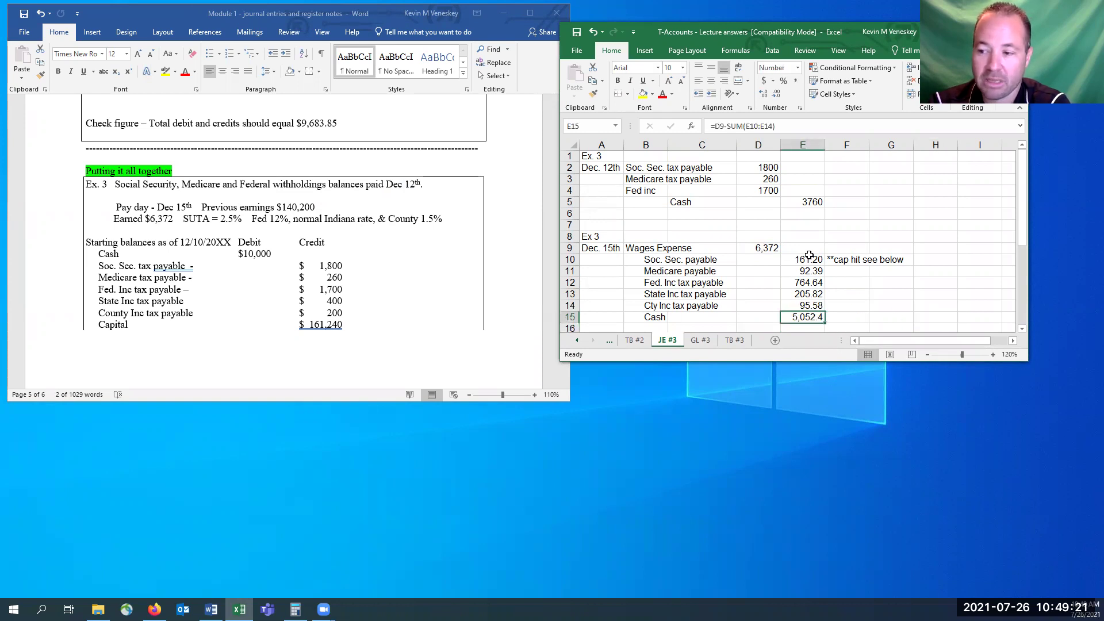
pyautogui.doubleClick(804, 317)
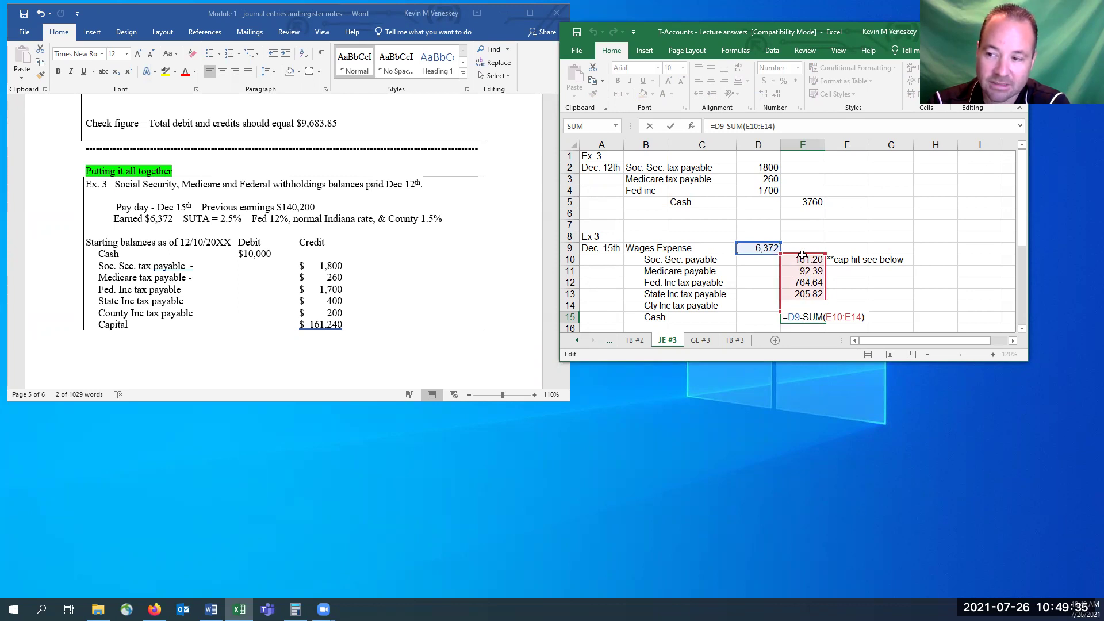
pyautogui.press('Return')
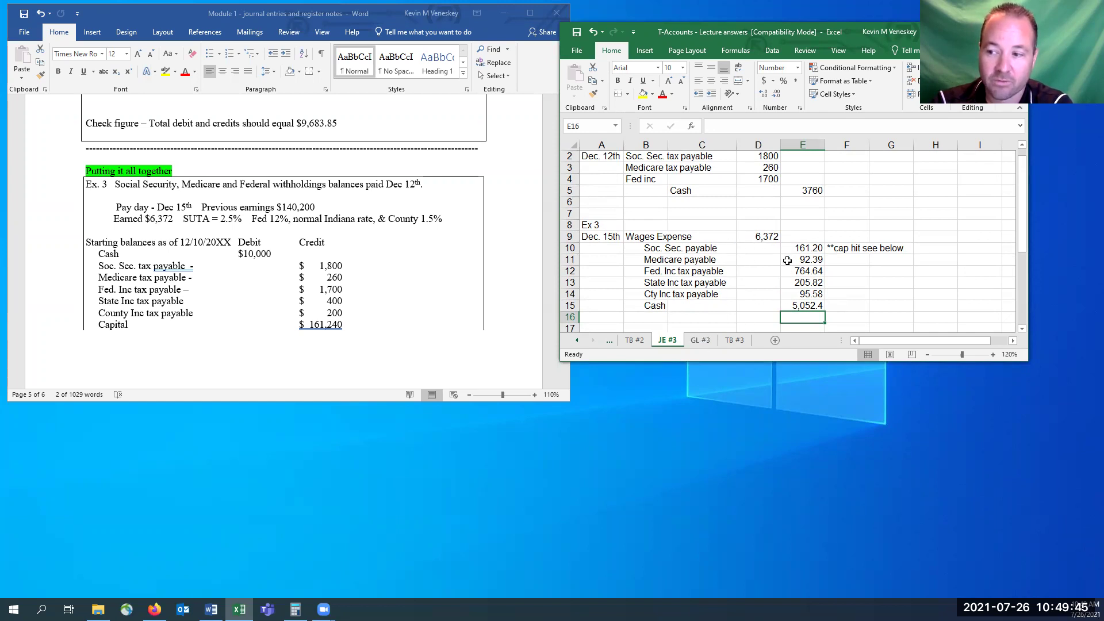
# - Trace the Dec. 15th Wages Expense debit from JE #3 to its posting in the 500 - Wages Expense account on GL #3
pyautogui.click(758, 234)
pyautogui.click(707, 342)
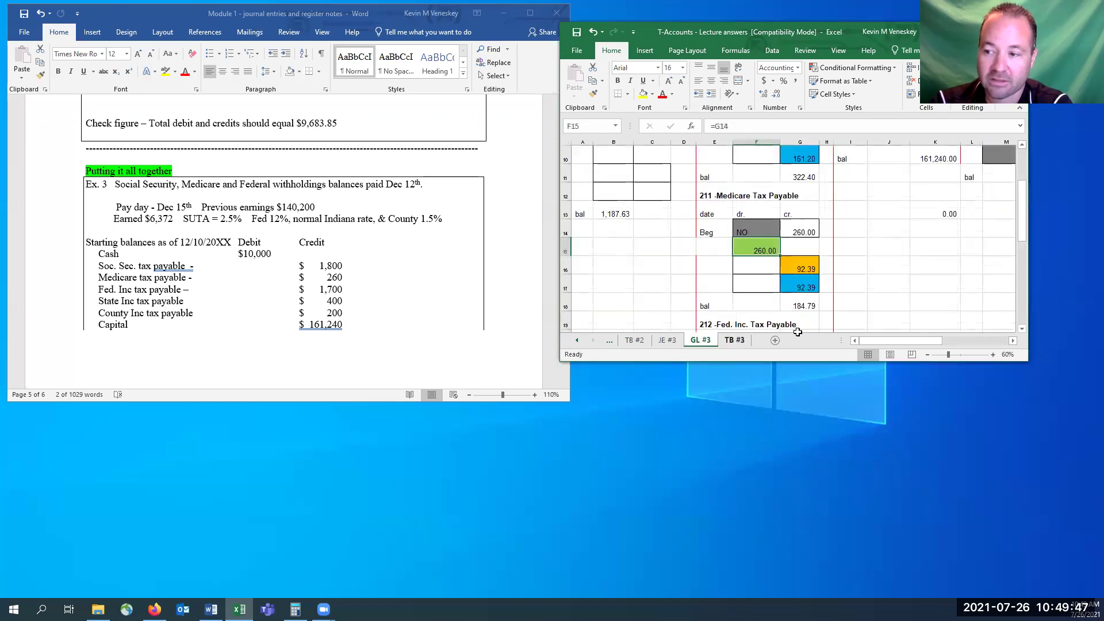
pyautogui.moveTo(897, 341); pyautogui.dragTo(963, 341)
pyautogui.scroll(3, 841, 285)
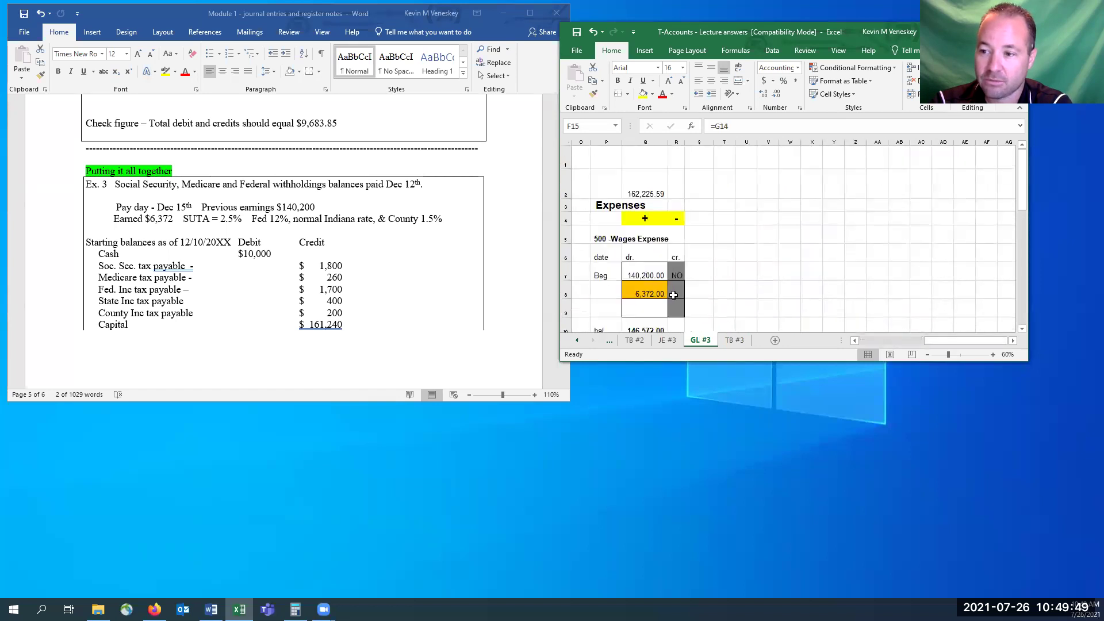
pyautogui.click(644, 291)
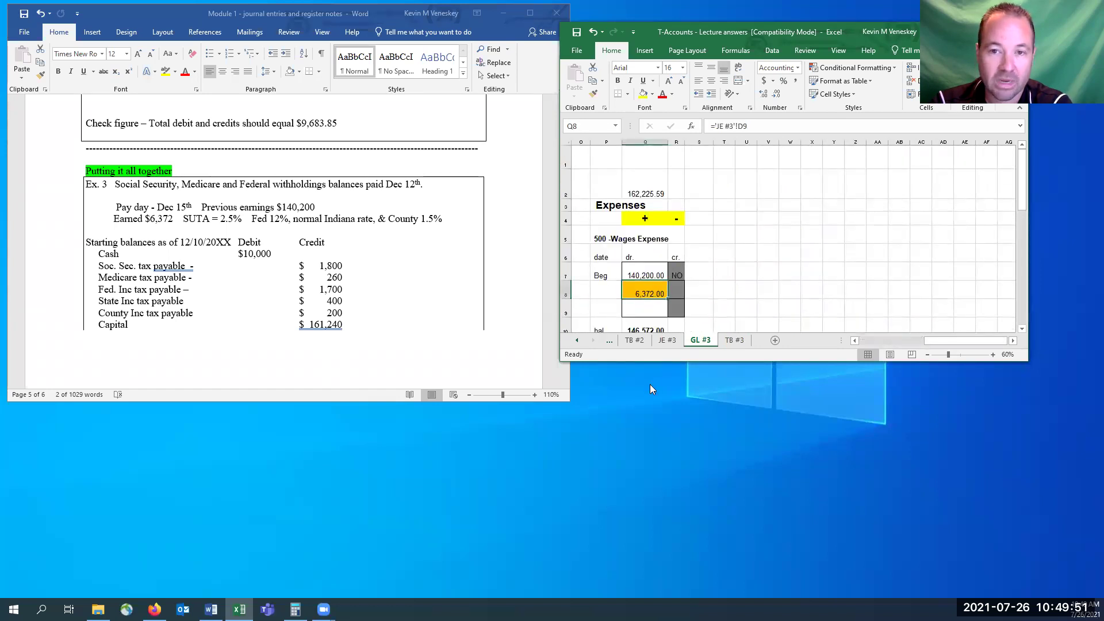
# - Check the Dec. 15th Cash and Social Security postings on GL #3 against the JE #3 entry
pyautogui.moveTo(950, 341); pyautogui.dragTo(798, 341)
pyautogui.click(651, 312)
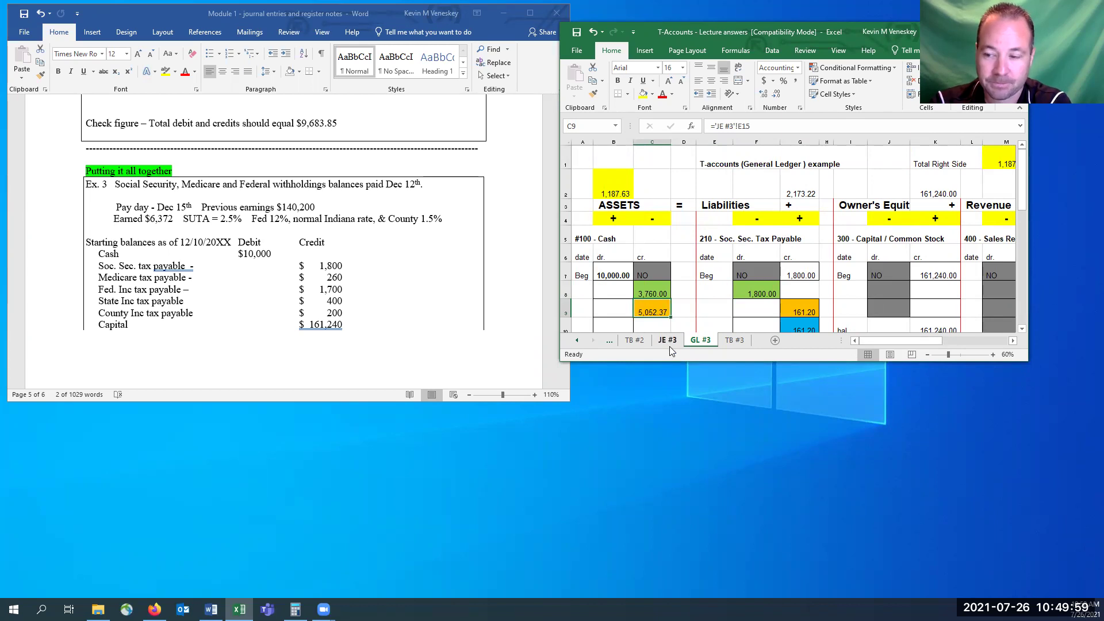
pyautogui.click(811, 306)
pyautogui.click(669, 341)
pyautogui.click(800, 252)
pyautogui.hotkey('ctrl', 'pagedown')
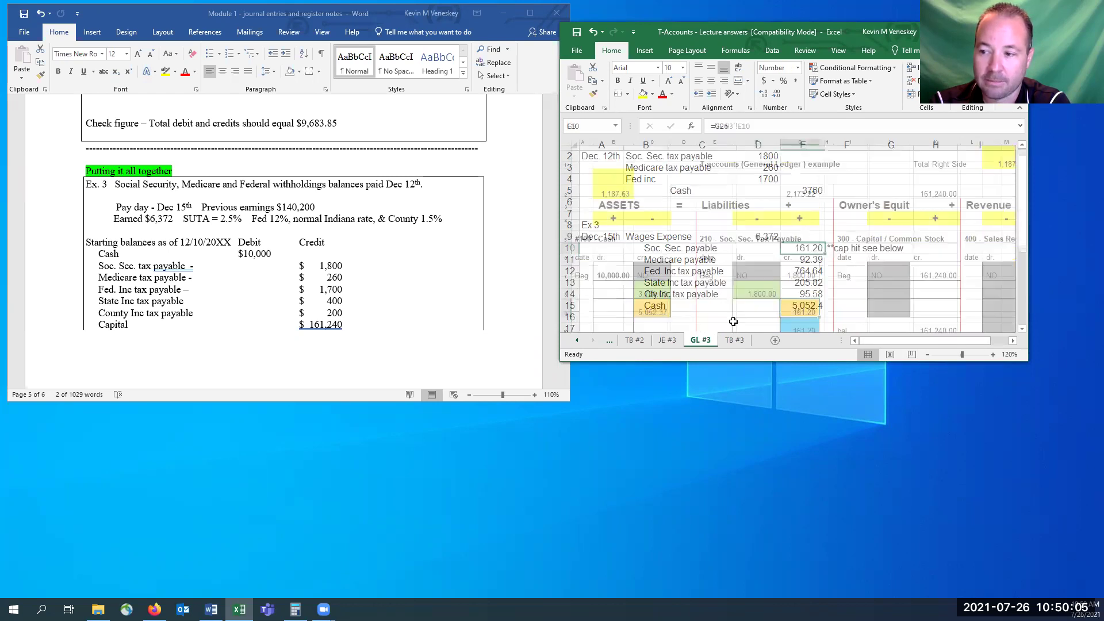
pyautogui.click(670, 337)
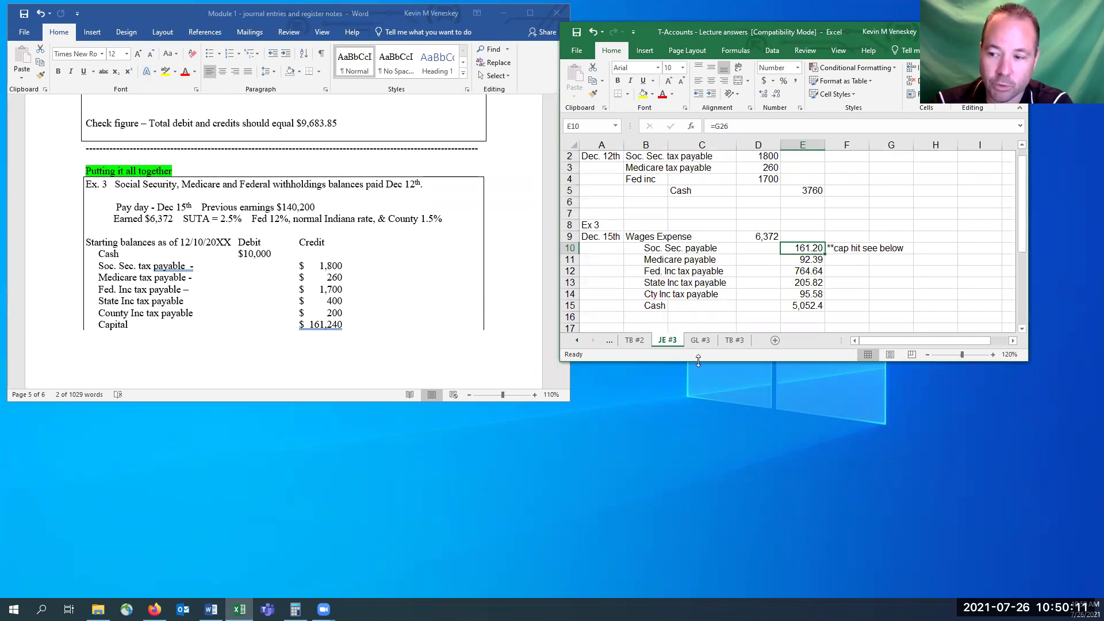
# - Enlarge the workbook window and compare the Payroll Tax Expense entry's Social Security, Medicare and total formulas with the Dec. 15th withholdings
pyautogui.moveTo(699, 361); pyautogui.dragTo(727, 420)
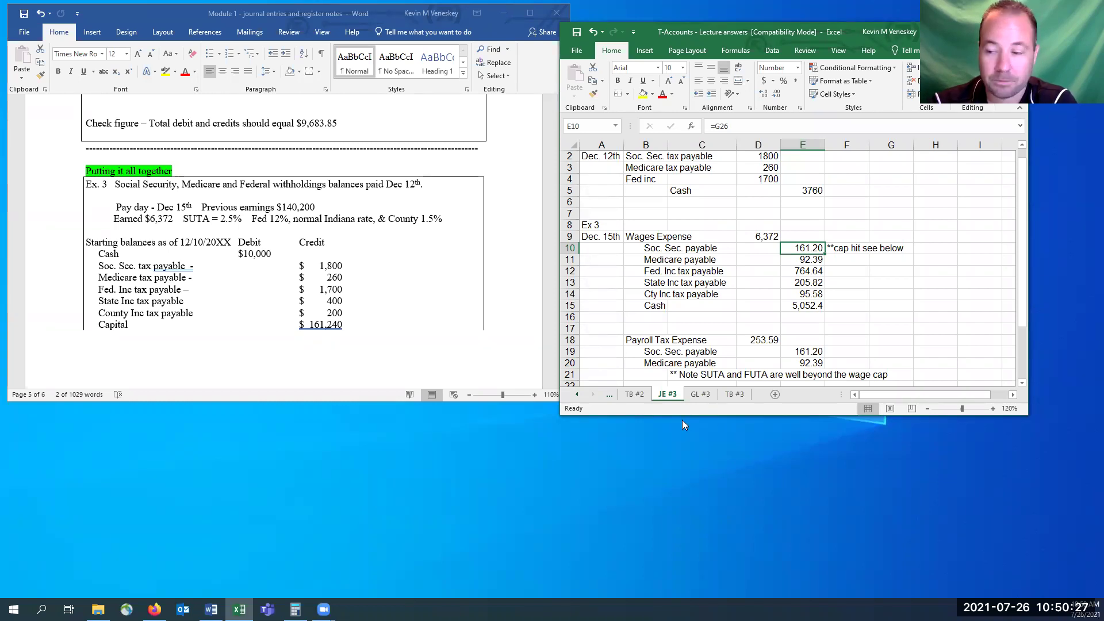
pyautogui.click(709, 352)
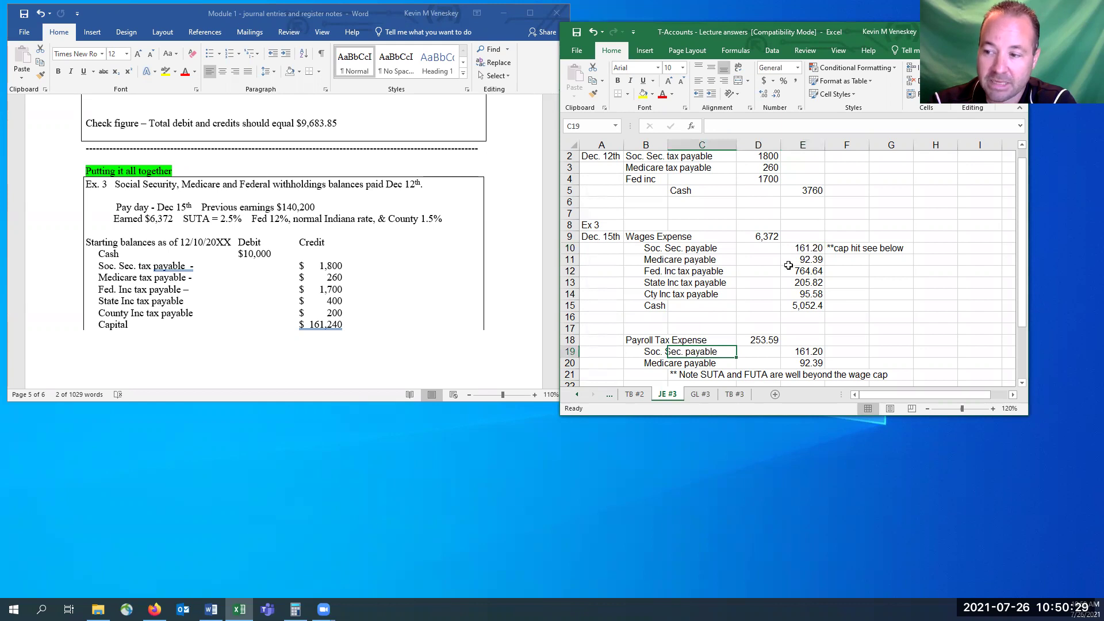
pyautogui.moveTo(659, 252); pyautogui.dragTo(835, 263)
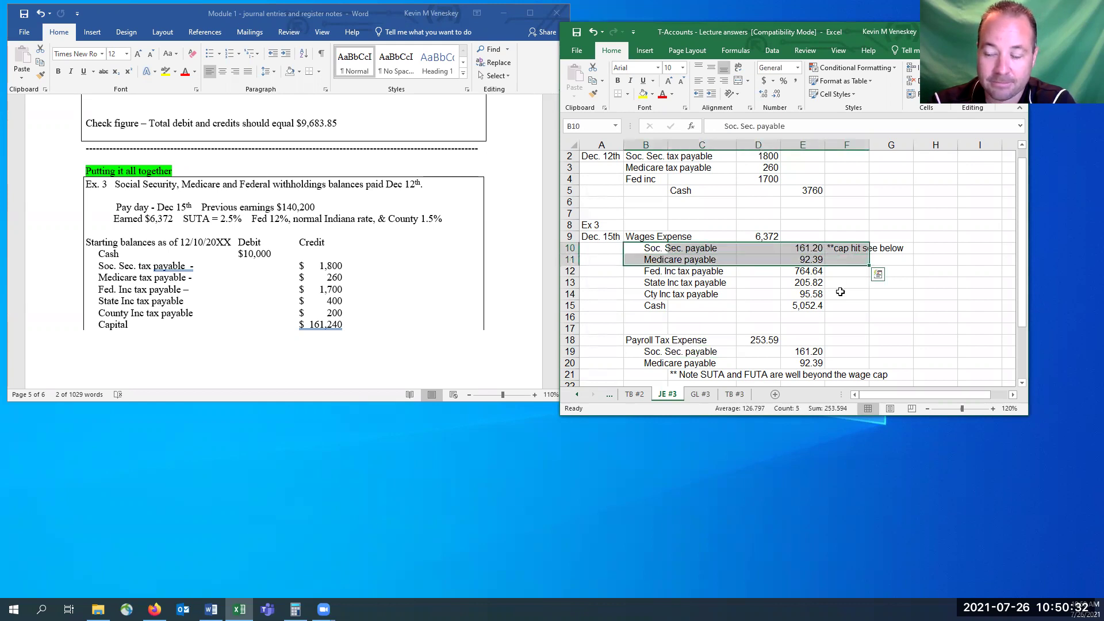
pyautogui.click(814, 351)
pyautogui.click(805, 248)
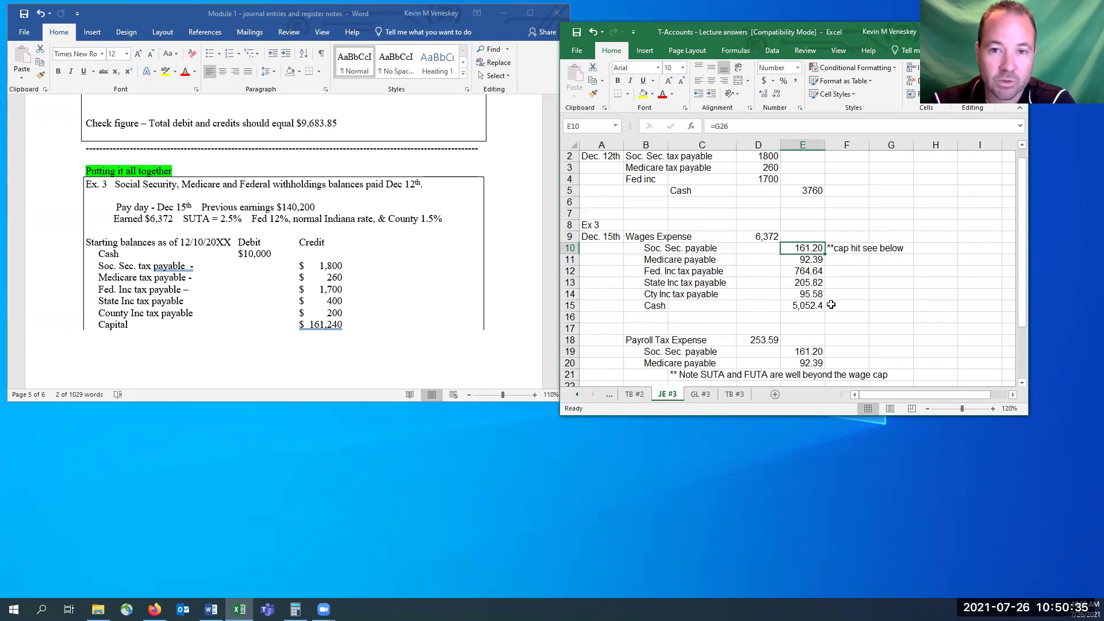
pyautogui.click(812, 363)
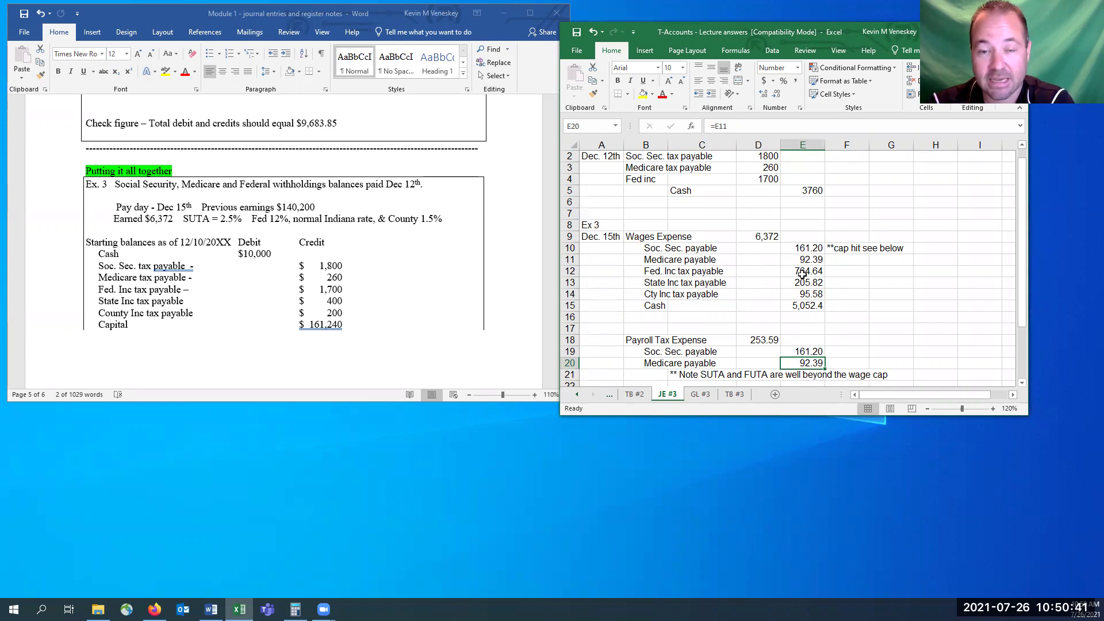
pyautogui.click(766, 340)
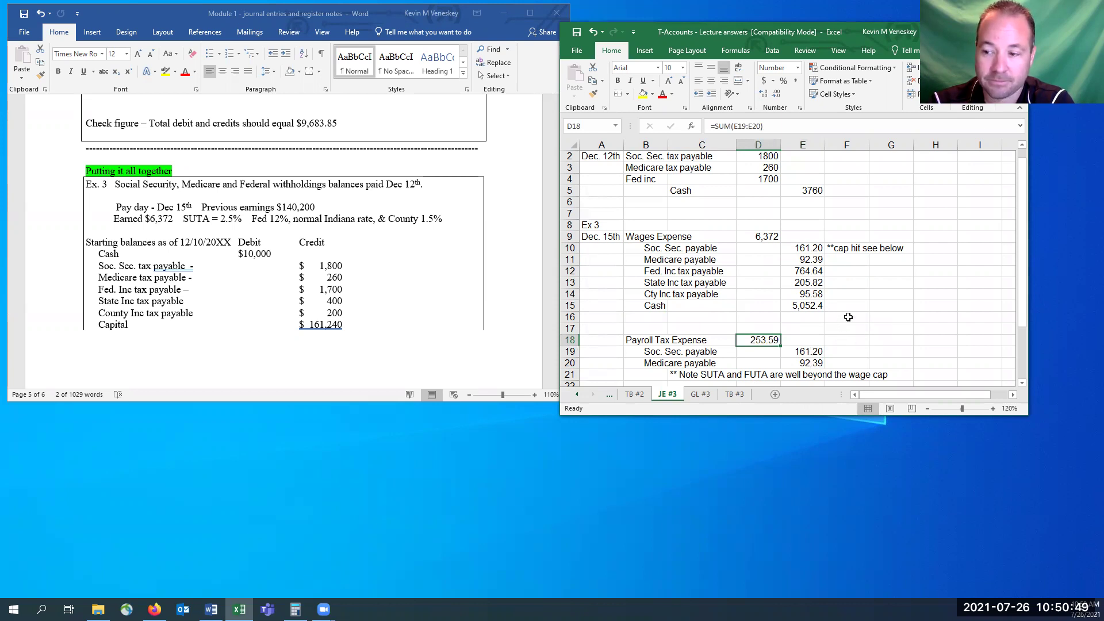
# - View the payroll tax entry's debit posting in the 501 - Payroll Tax Expense account on GL #3
pyautogui.scroll(-1, 848, 316)
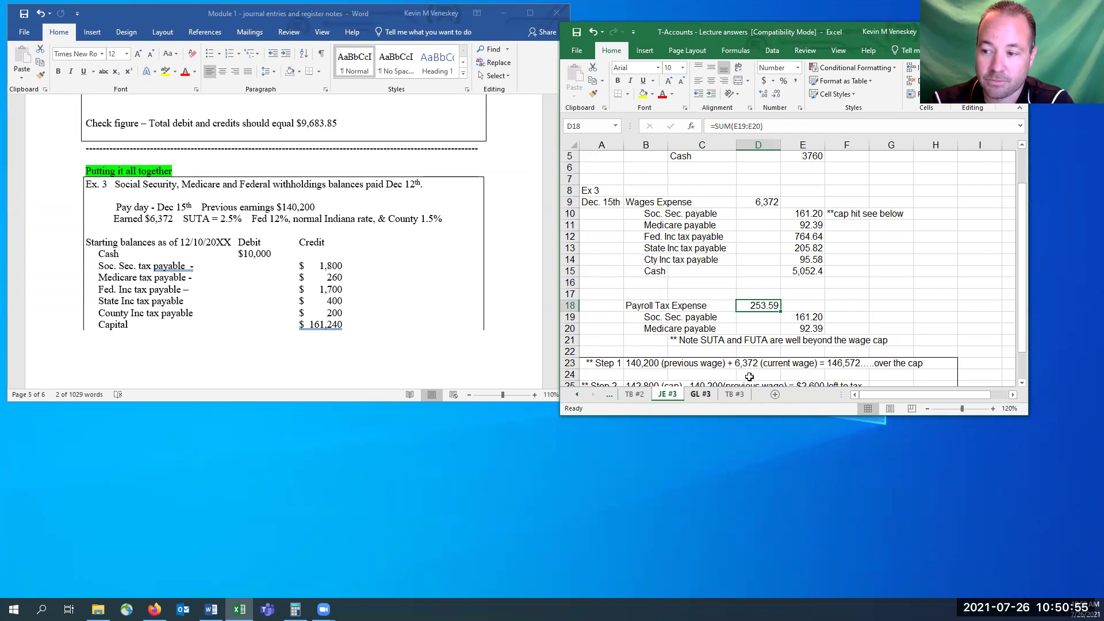
pyautogui.click(701, 395)
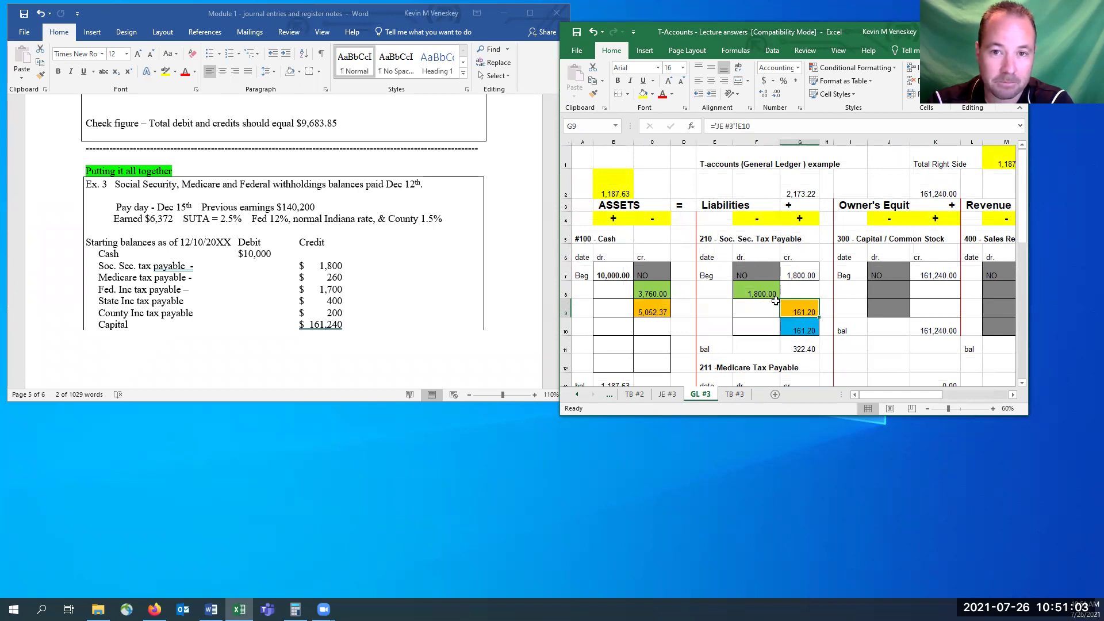
pyautogui.moveTo(900, 397); pyautogui.dragTo(949, 388)
pyautogui.scroll(-2, 832, 291)
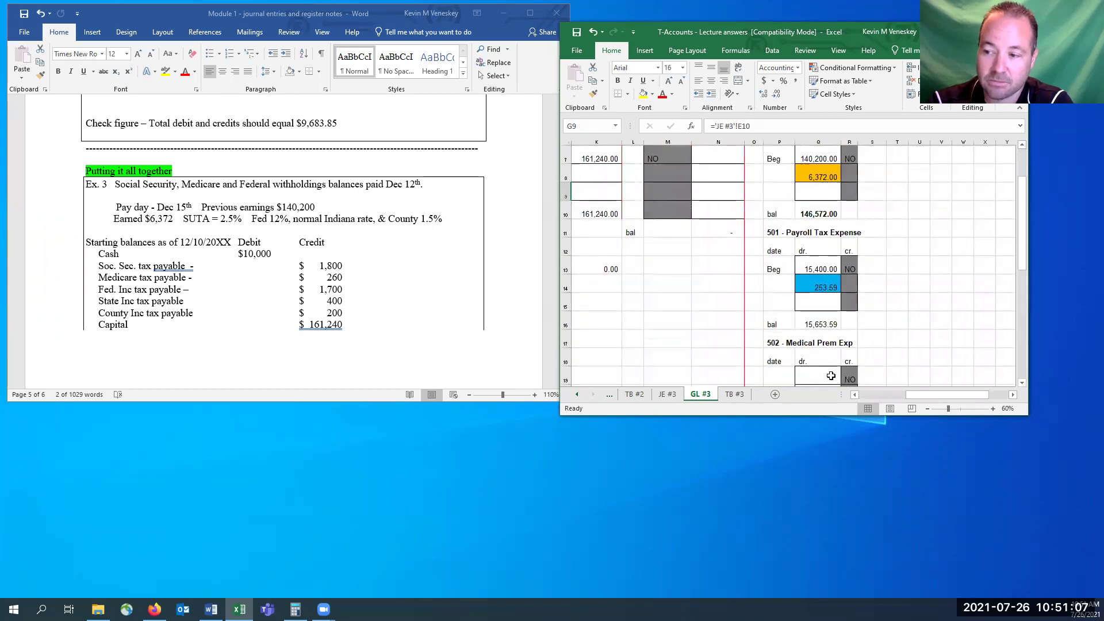
# - Return to JE #3 and review the payroll tax entry together with the wage cap calculation steps below it
pyautogui.click(667, 394)
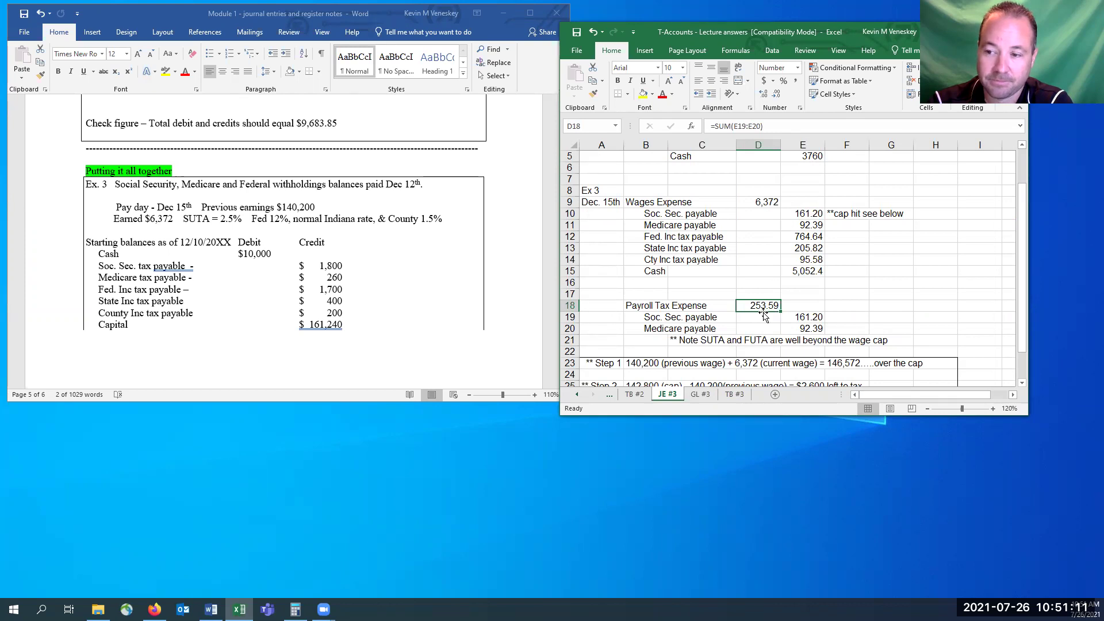
pyautogui.scroll(-3, 736, 310)
pyautogui.scroll(1, 735, 308)
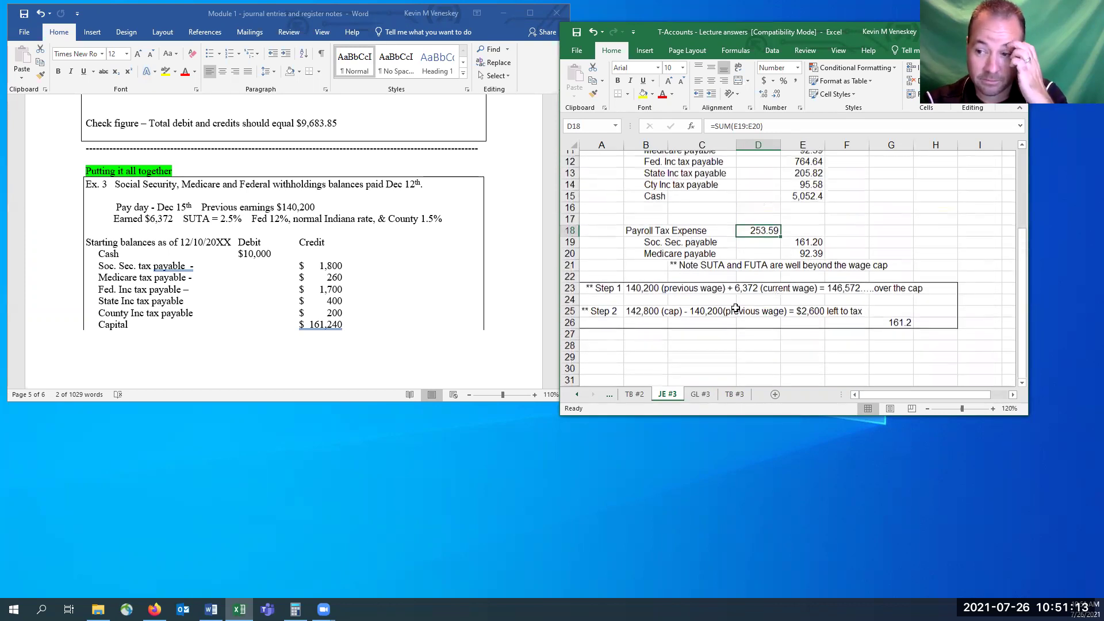
pyautogui.scroll(2, 735, 309)
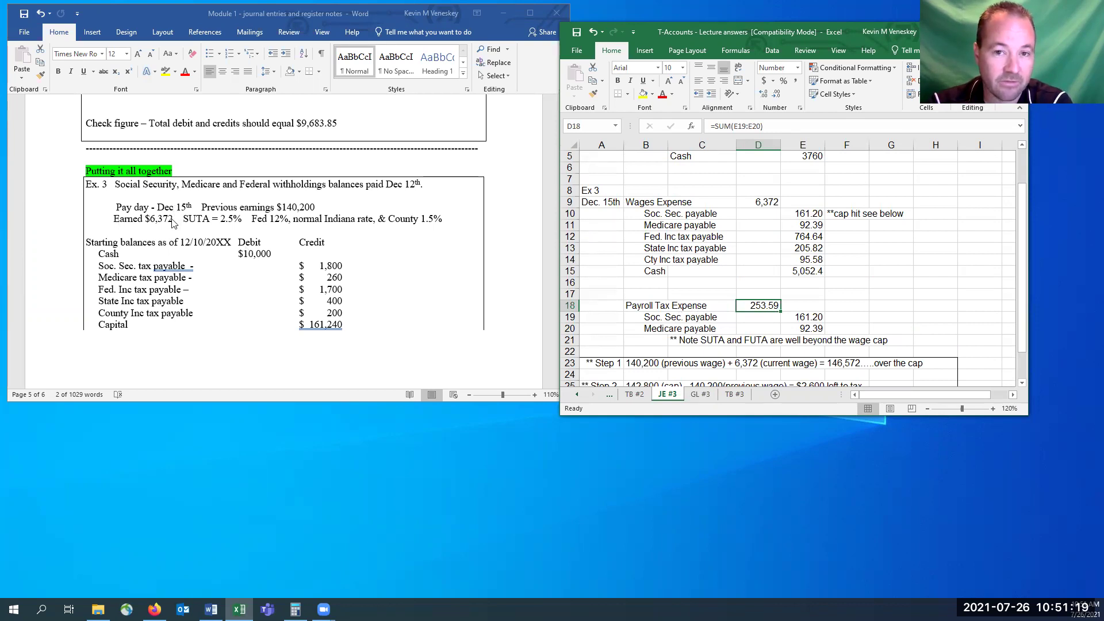
# - Read Ex. 3's instructions in the Word notes on journal entries, T-accounts and the Dec. 15th trial balance
pyautogui.scroll(-6, 225, 286)
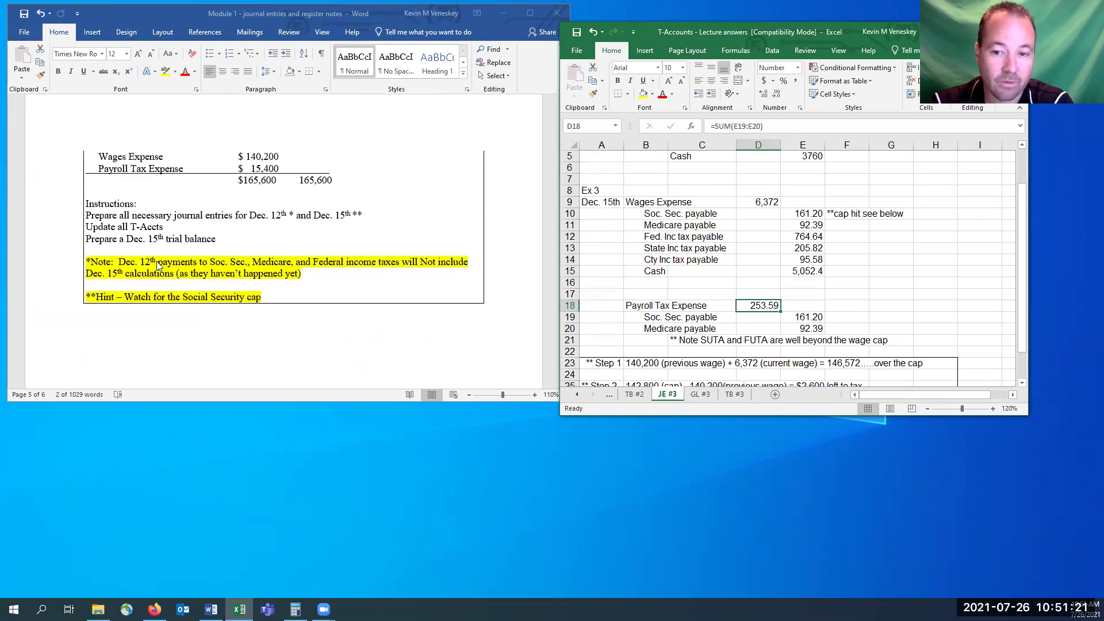
pyautogui.click(141, 265)
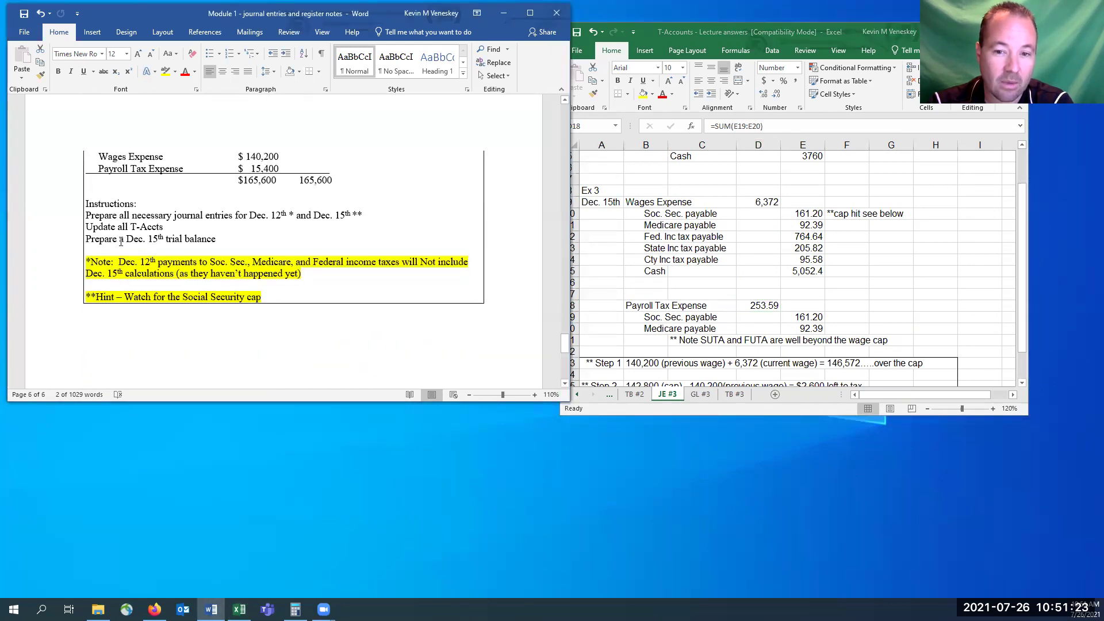
pyautogui.click(358, 215)
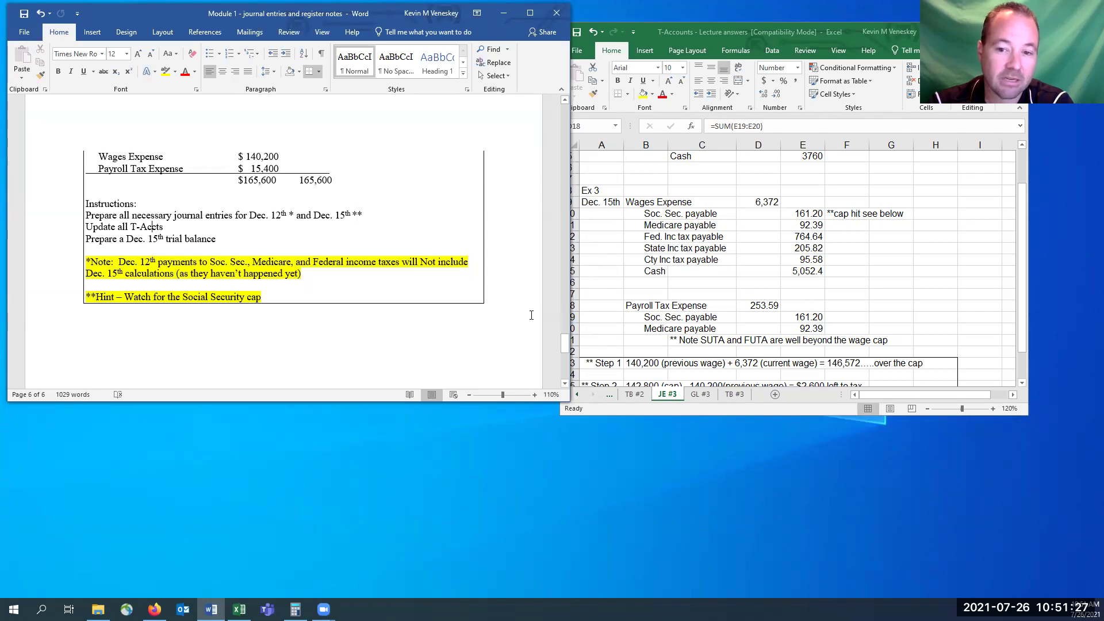
# - Return to GL #3 and view the revenue and expense T-accounts from the top of the sheet
pyautogui.click(700, 398)
pyautogui.click(700, 395)
pyautogui.scroll(2, 692, 300)
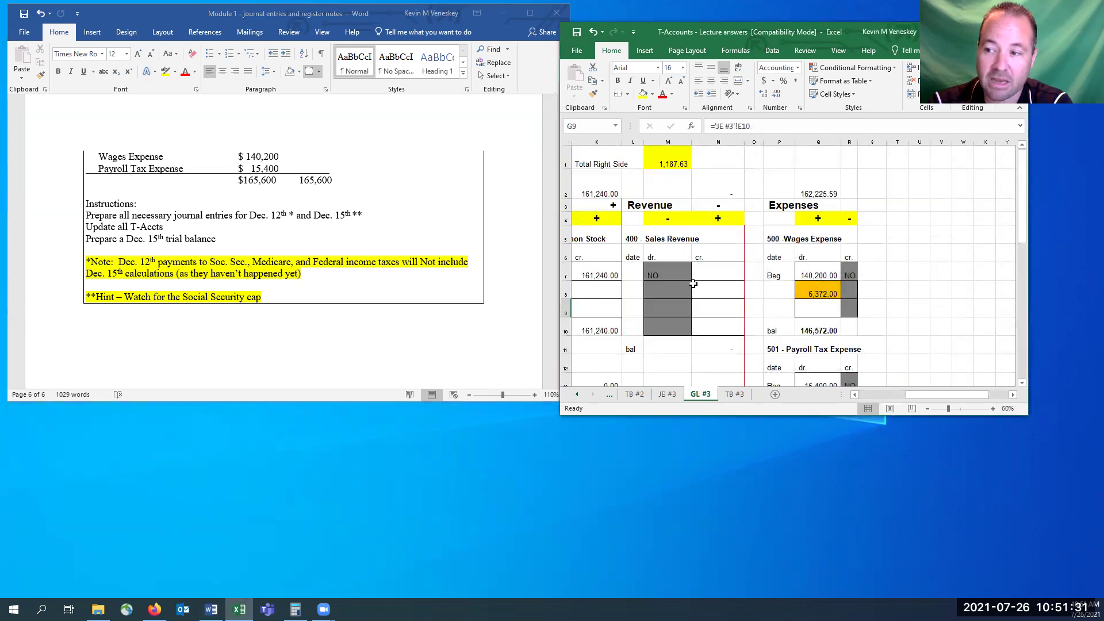
# - Inspect the Total Right Side formula on GL #3 and the expenses, owner's equity and liabilities totals, and bring the Assets total into view
pyautogui.moveTo(943, 395)
pyautogui.mouseDown()
pyautogui.moveTo(923, 395)
pyautogui.moveTo(935, 398)
pyautogui.mouseUp()
pyautogui.click(804, 166)
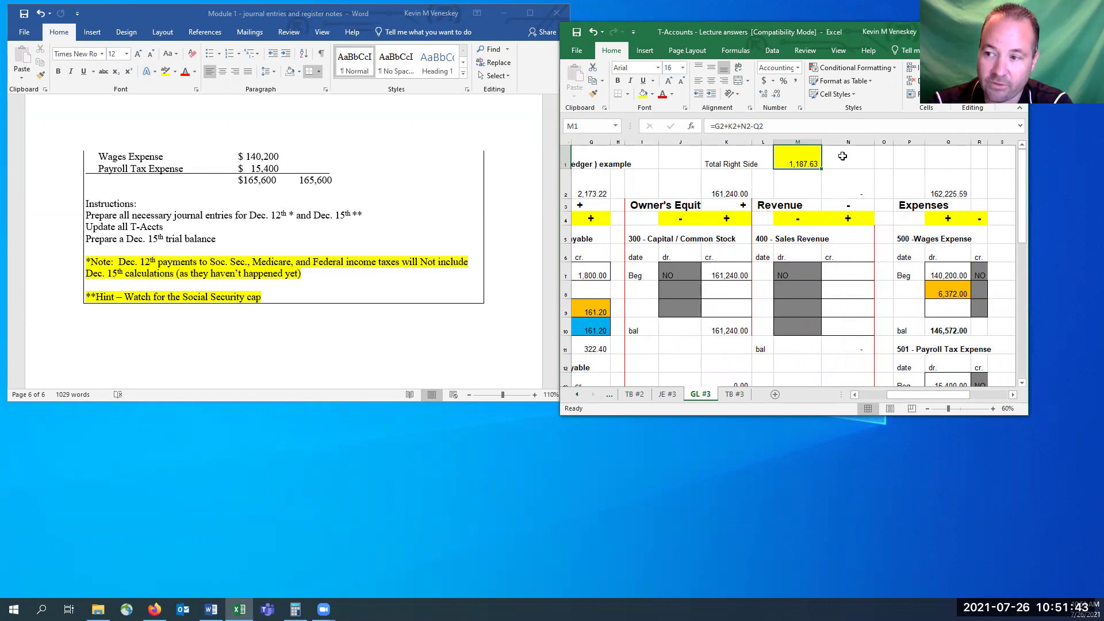
pyautogui.click(935, 196)
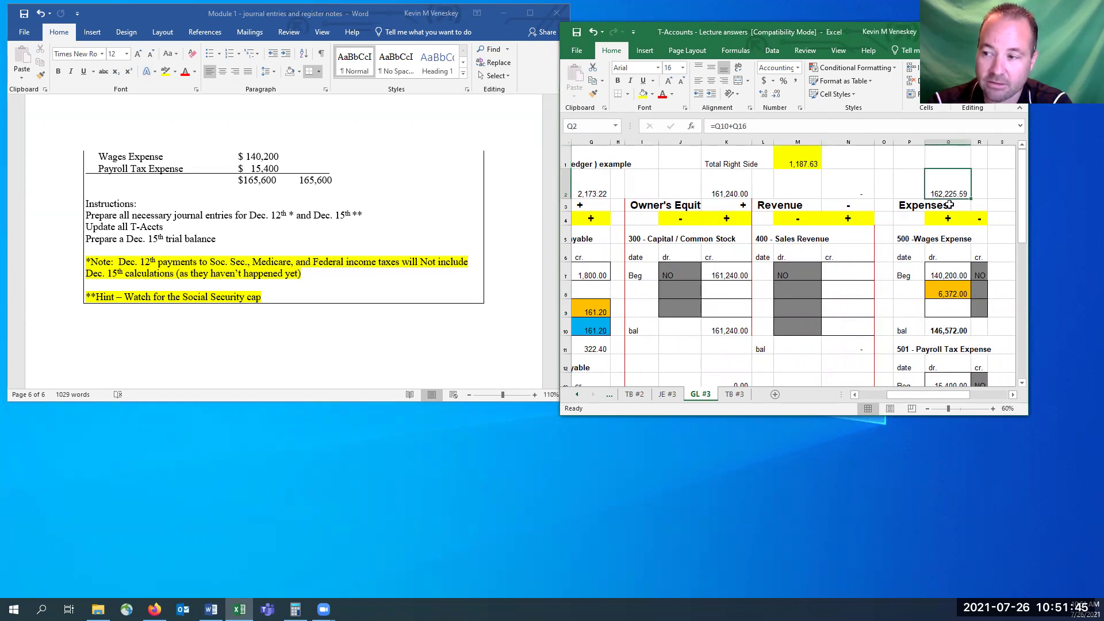
pyautogui.click(730, 195)
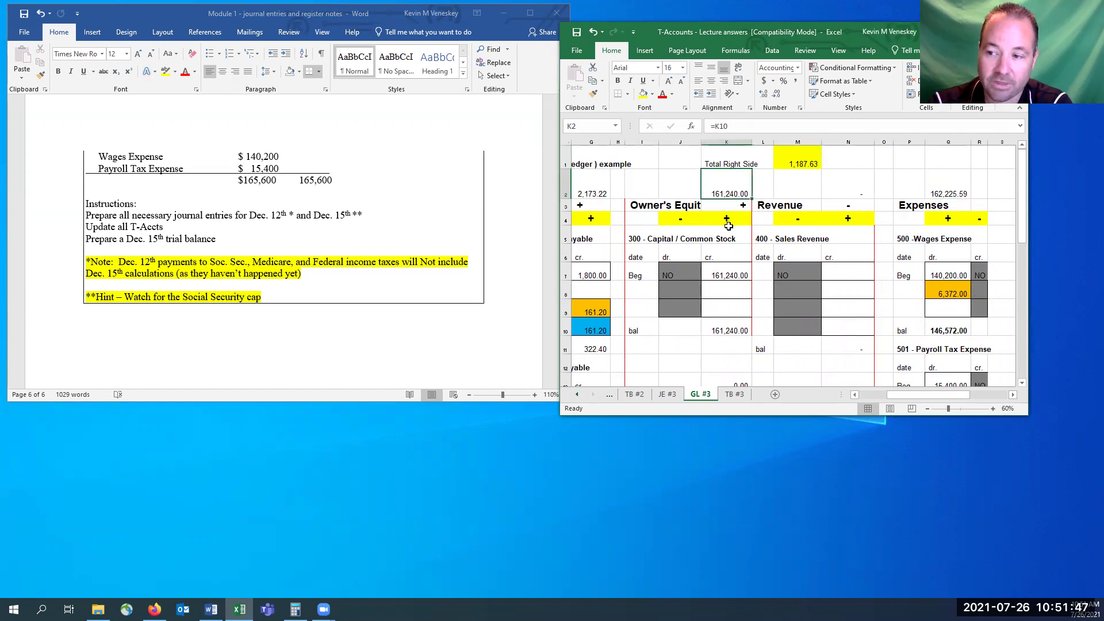
pyautogui.click(593, 191)
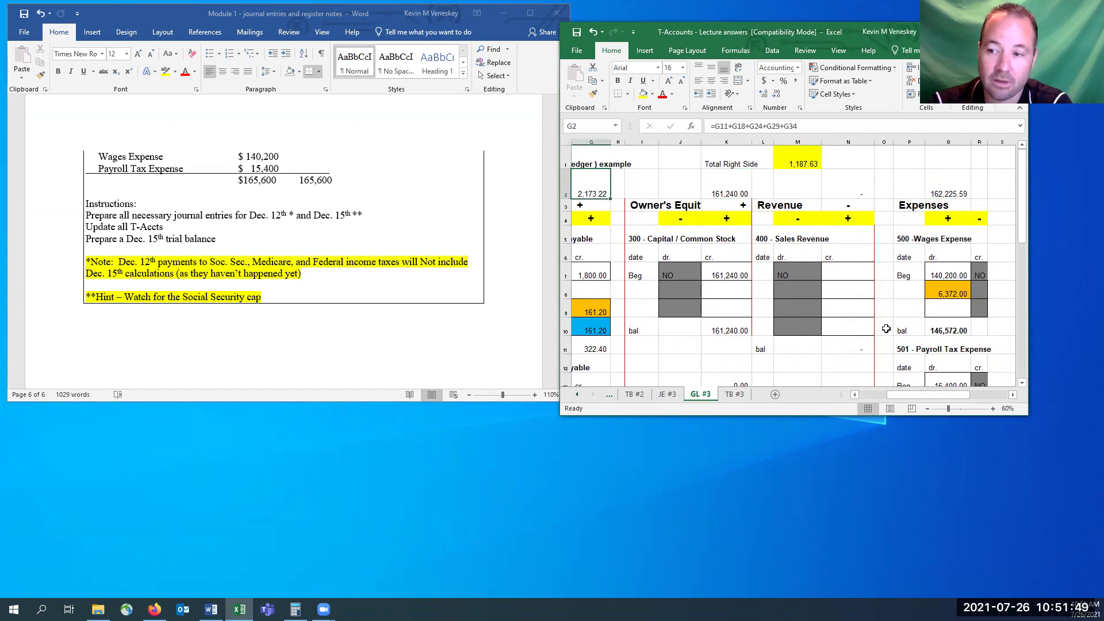
pyautogui.hscroll(-3, 922, 397)
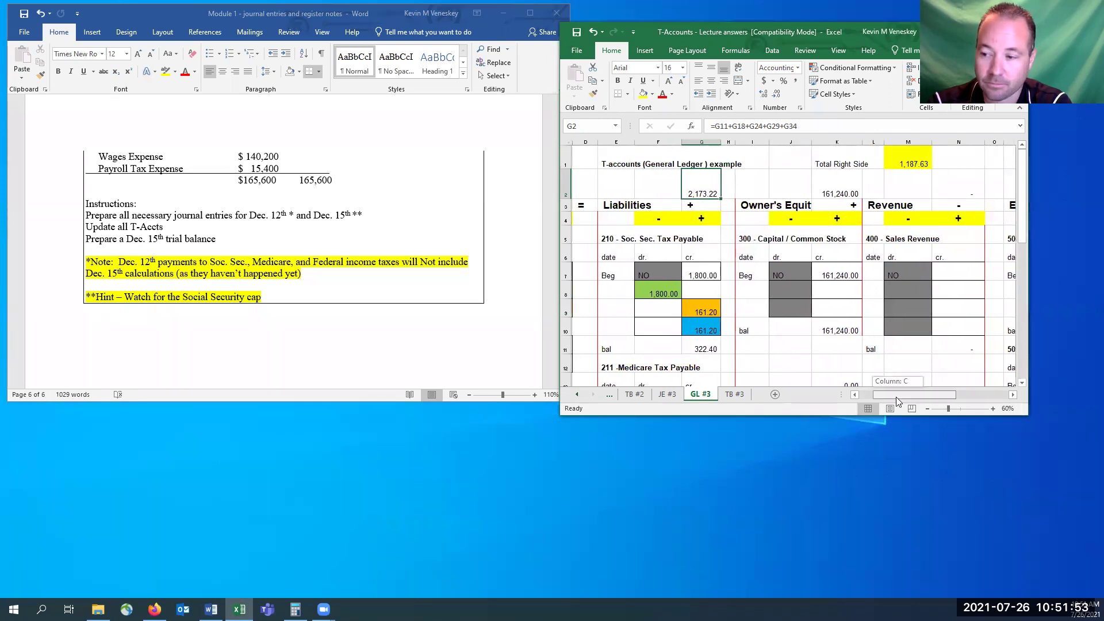
pyautogui.hscroll(-3, 896, 397)
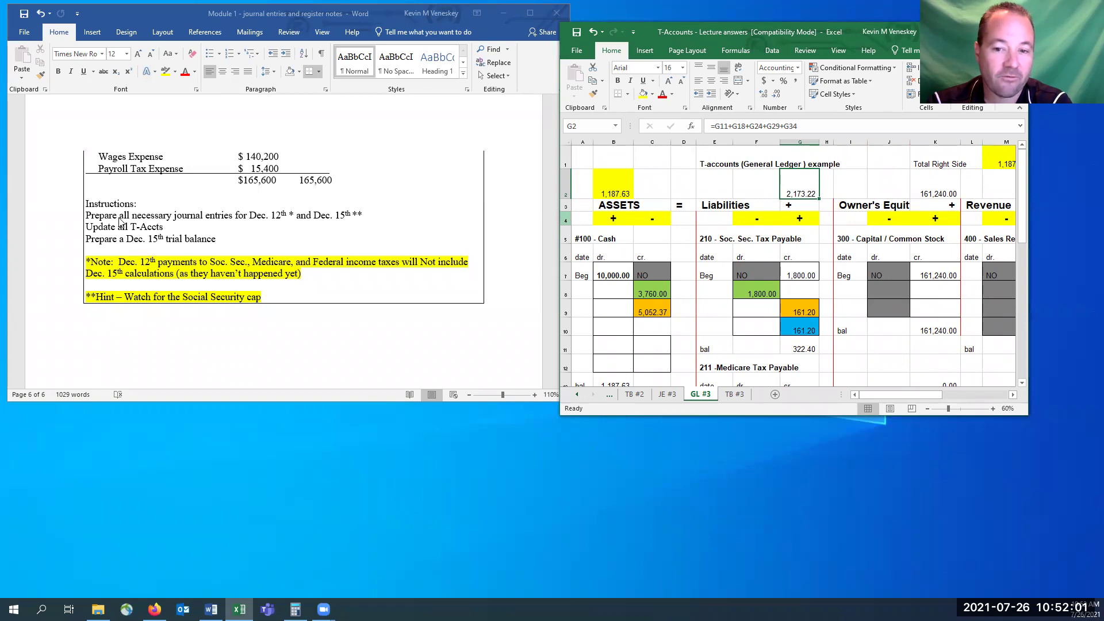
# - Check the trial balance instruction in the Word notes and examine the Cash and Soc. Sec. Tax Payable balances on GL #3
pyautogui.click(173, 241)
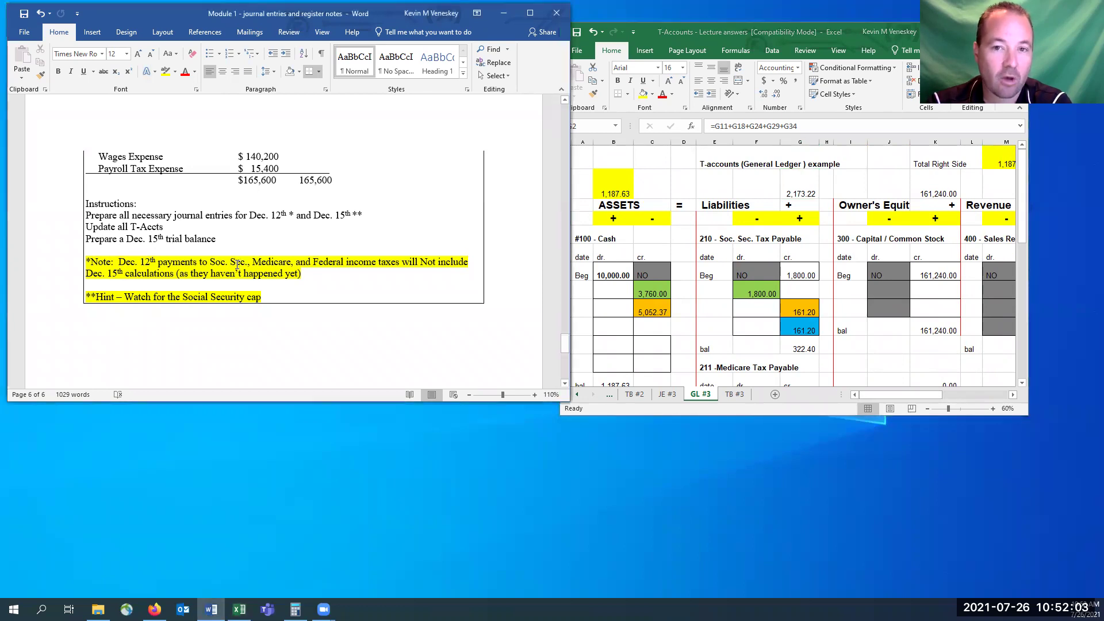
pyautogui.hotkey('alt', 'Tab')
pyautogui.scroll(-2, 660, 195)
pyautogui.scroll(1, 611, 288)
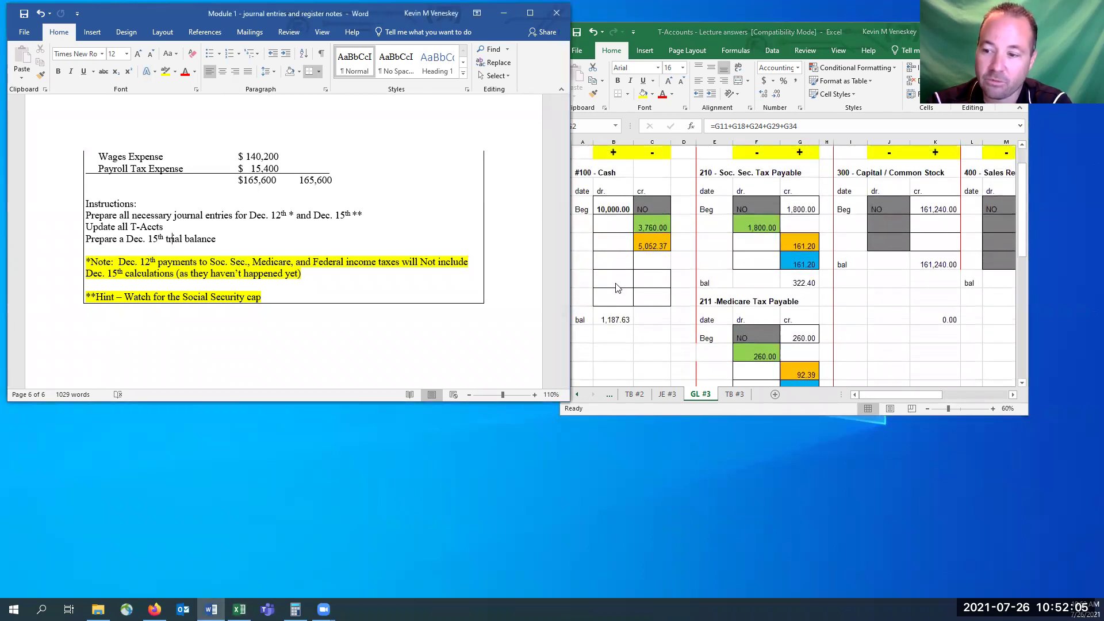
pyautogui.click(605, 322)
pyautogui.click(797, 280)
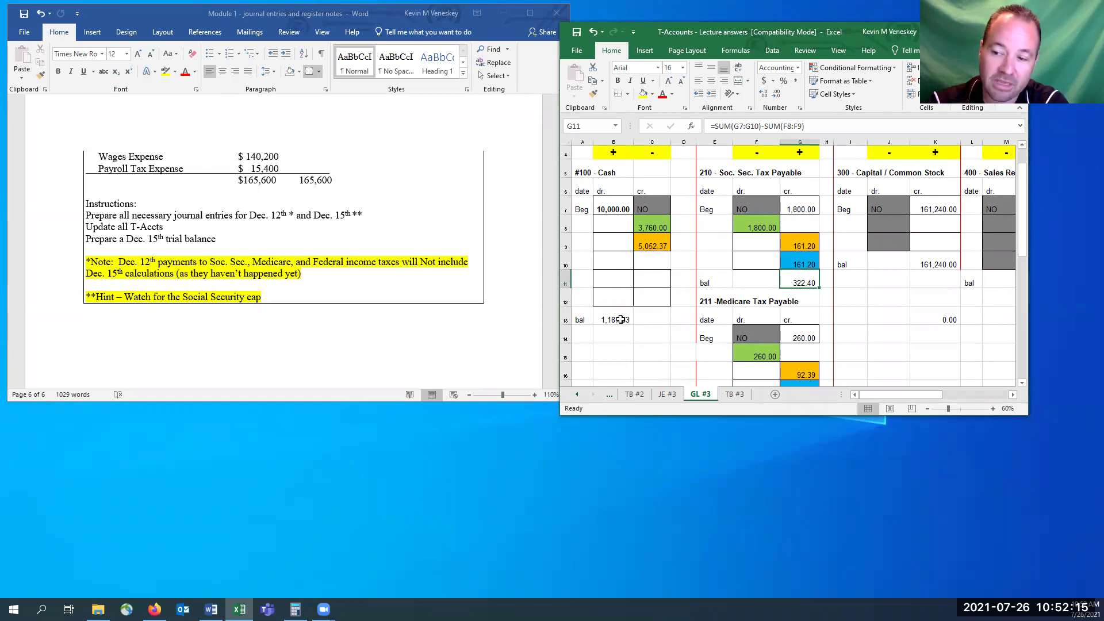
pyautogui.click(609, 320)
pyautogui.moveTo(610, 210); pyautogui.dragTo(607, 188)
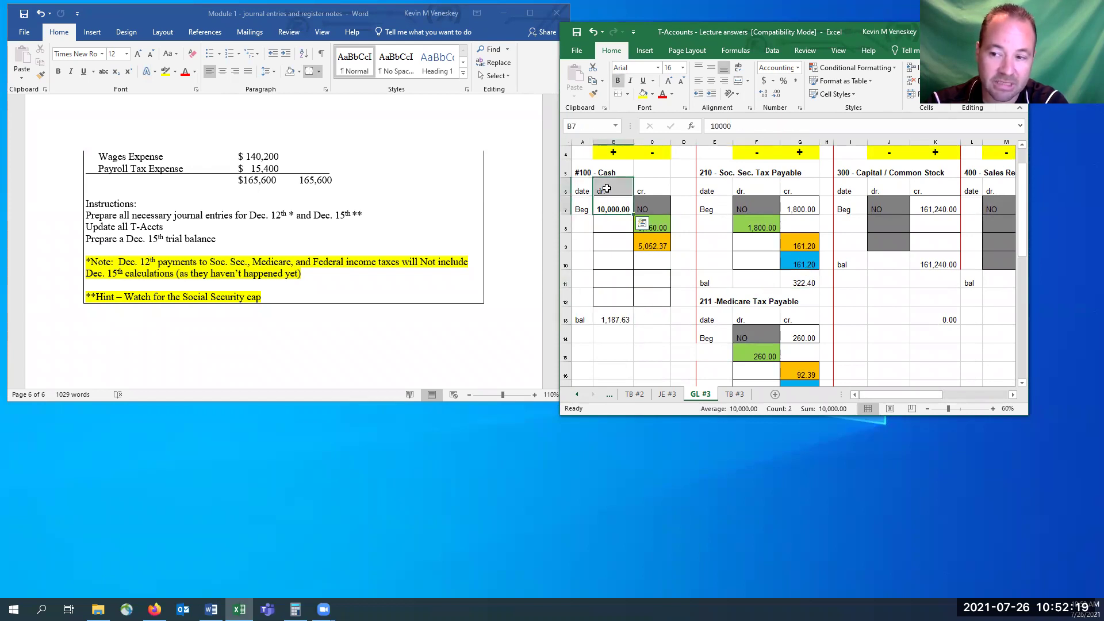
pyautogui.moveTo(803, 191); pyautogui.dragTo(807, 285)
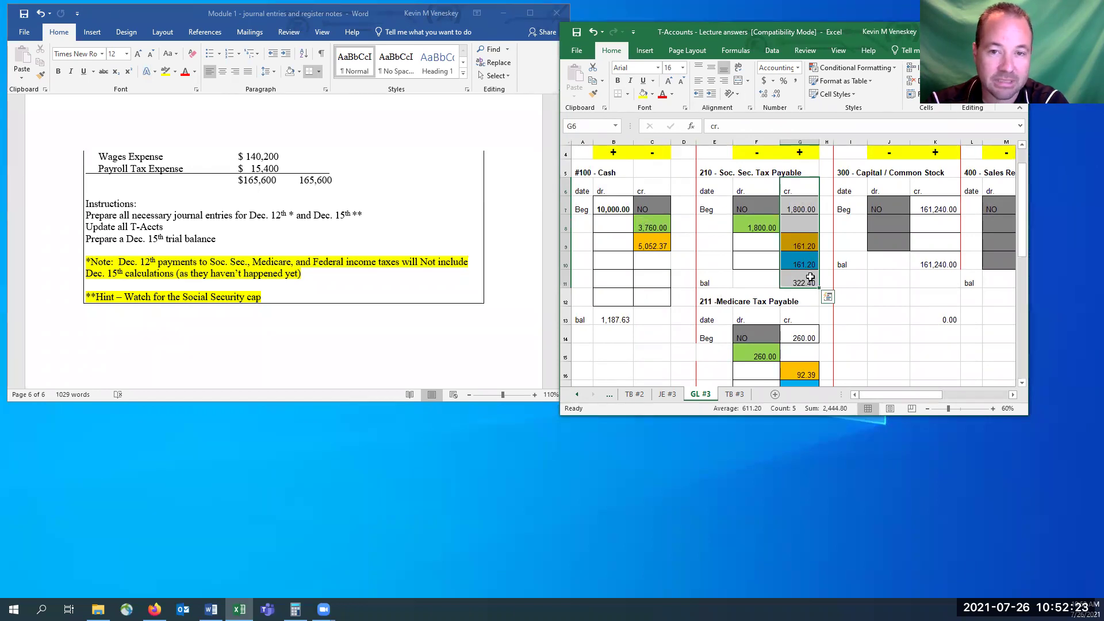
# - Display the Dec. 15th trial balance on TB #3 at 120% zoom and autofit column B to its values
pyautogui.click(734, 394)
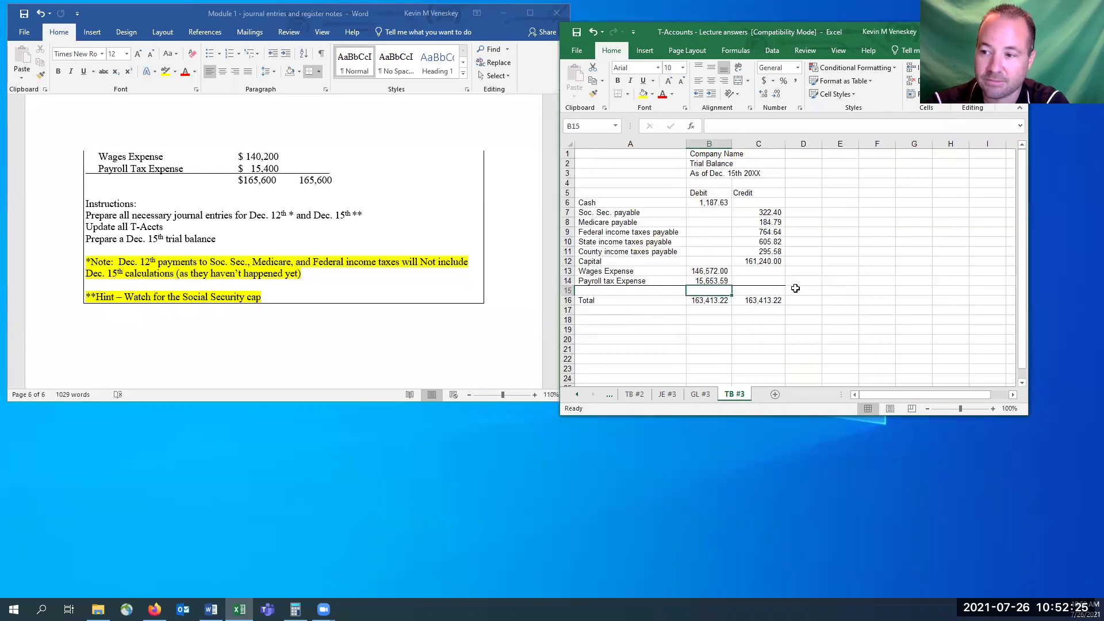
pyautogui.click(992, 408)
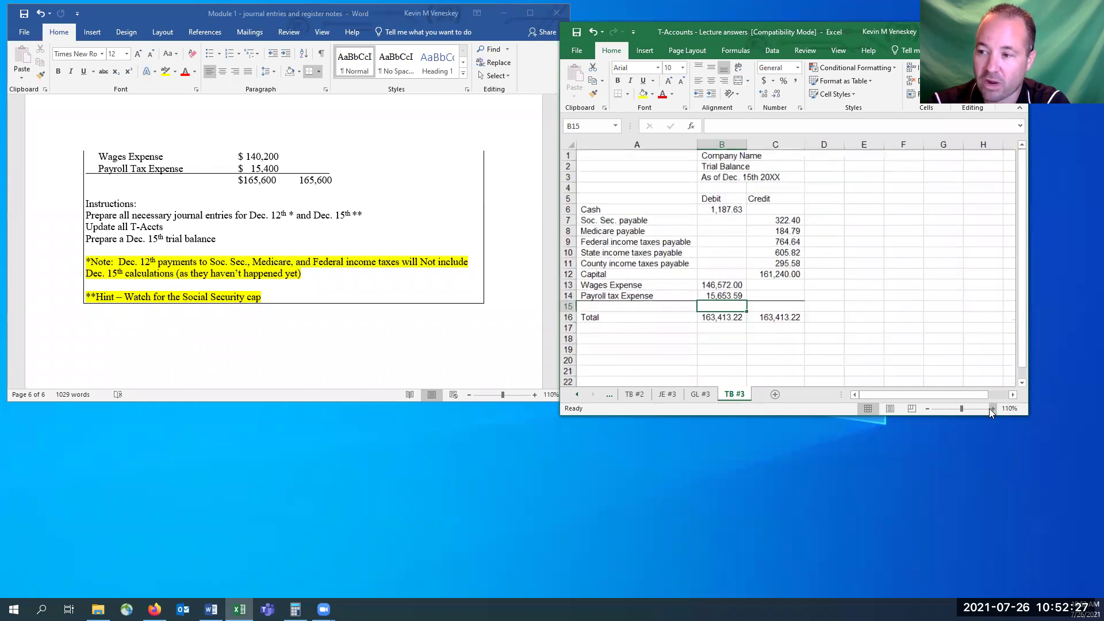
pyautogui.click(991, 408)
pyautogui.click(735, 155)
pyautogui.press('Down')
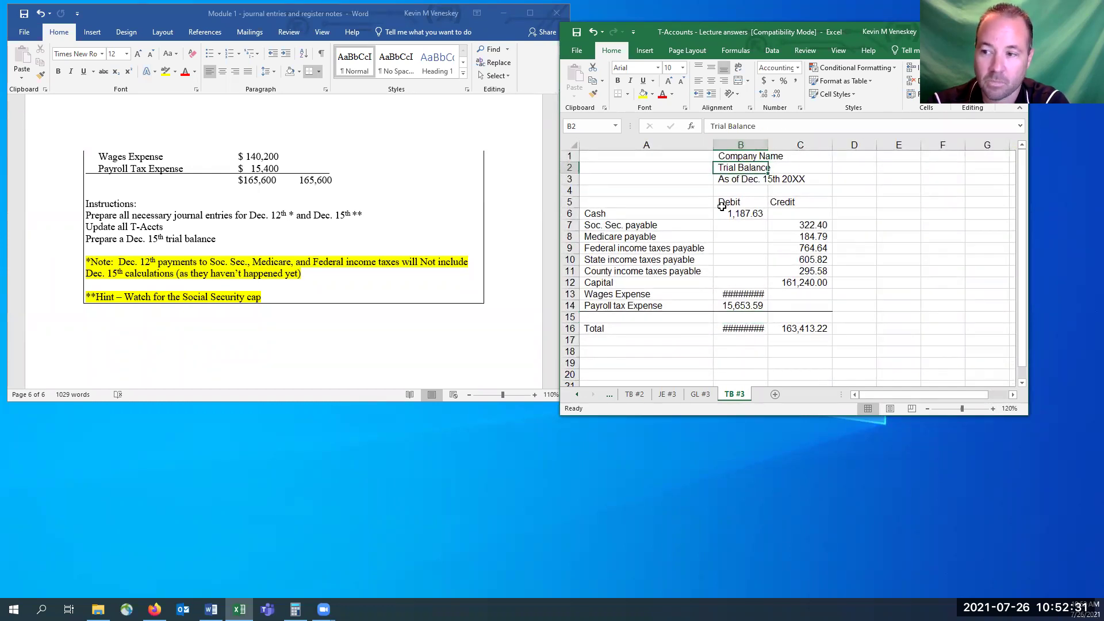
pyautogui.click(735, 180)
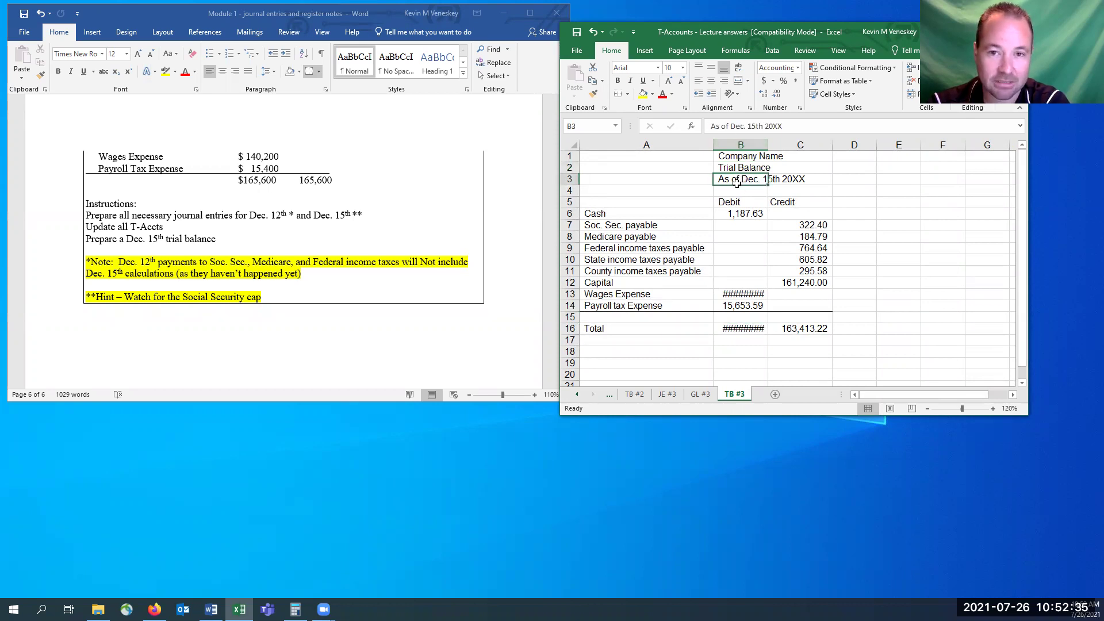
pyautogui.doubleClick(768, 145)
pyautogui.click(756, 237)
# - Trace the Cash and Soc. Sec. payable amounts on TB #3 back to their T-account balances on GL #3
pyautogui.click(759, 212)
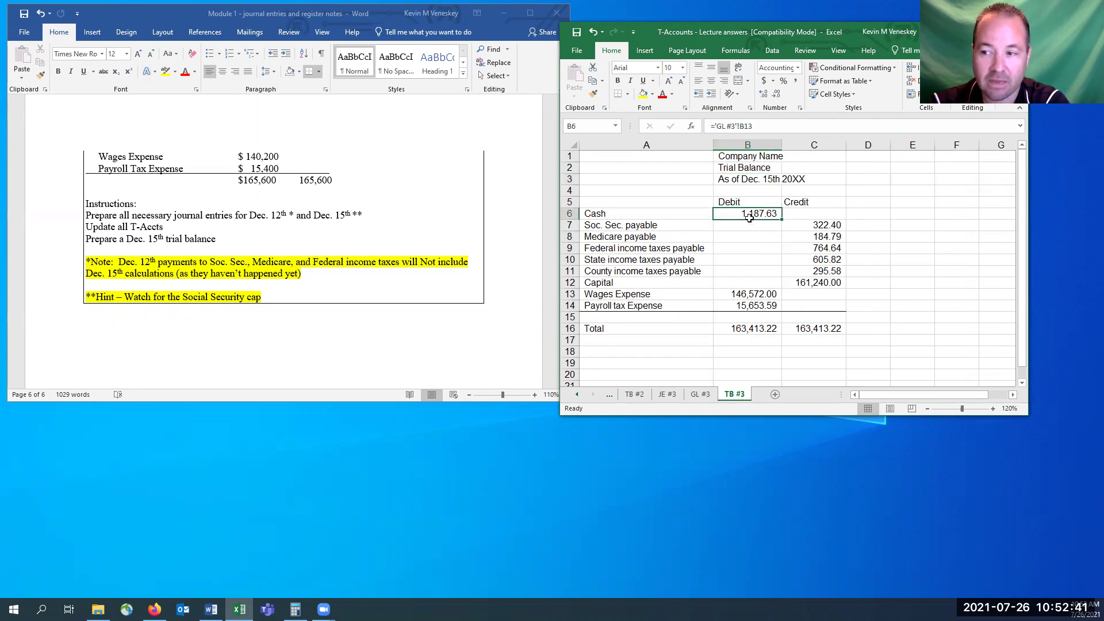
pyautogui.click(702, 394)
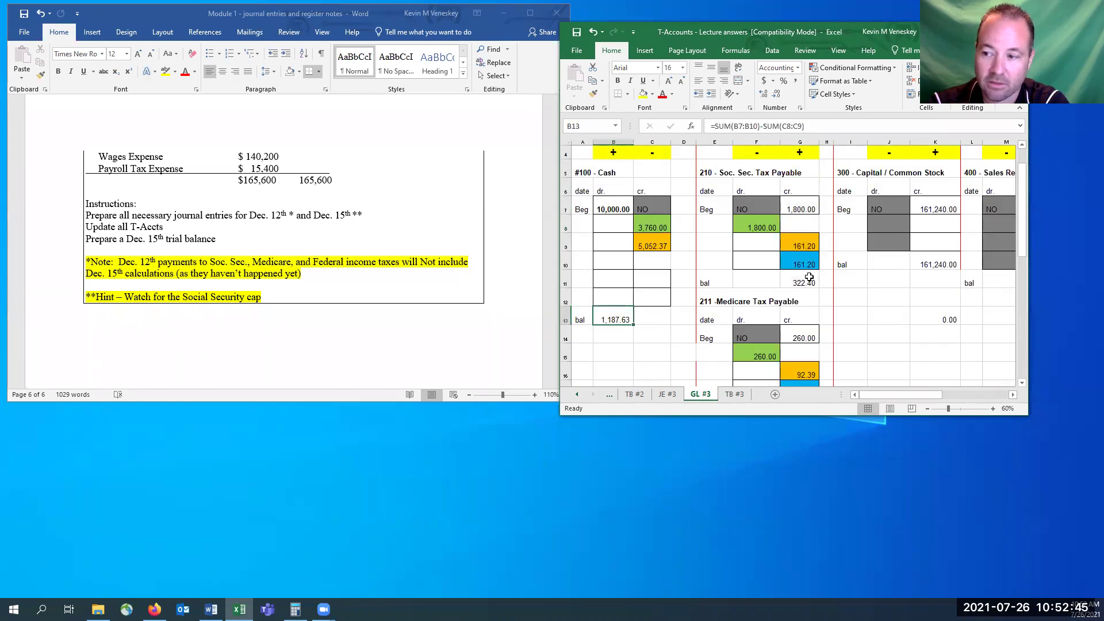
pyautogui.click(731, 395)
pyautogui.click(829, 225)
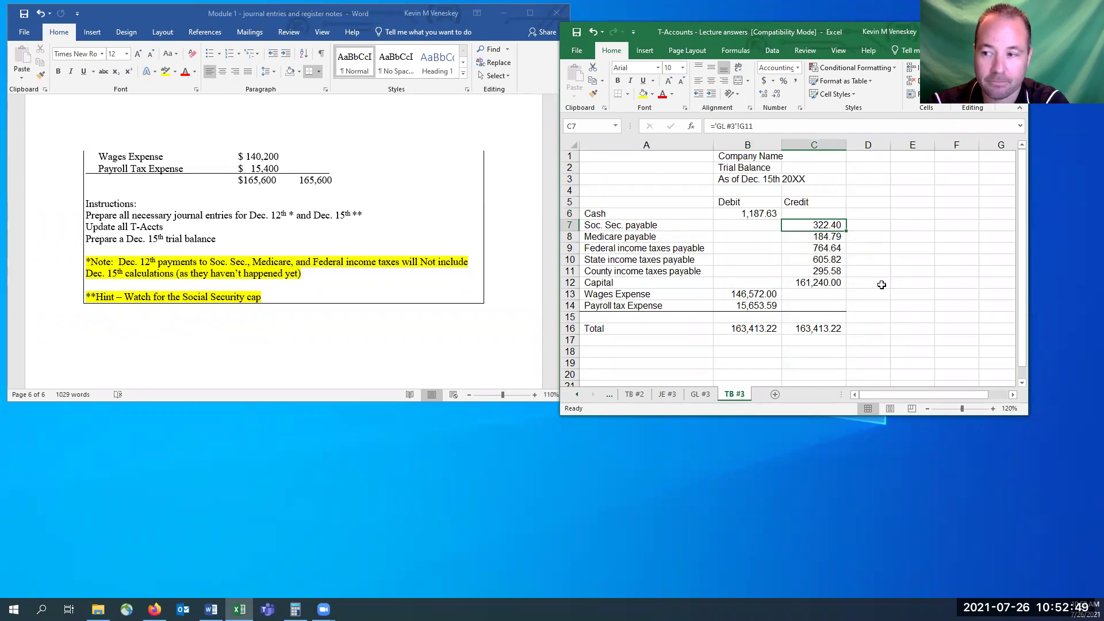
pyautogui.click(878, 238)
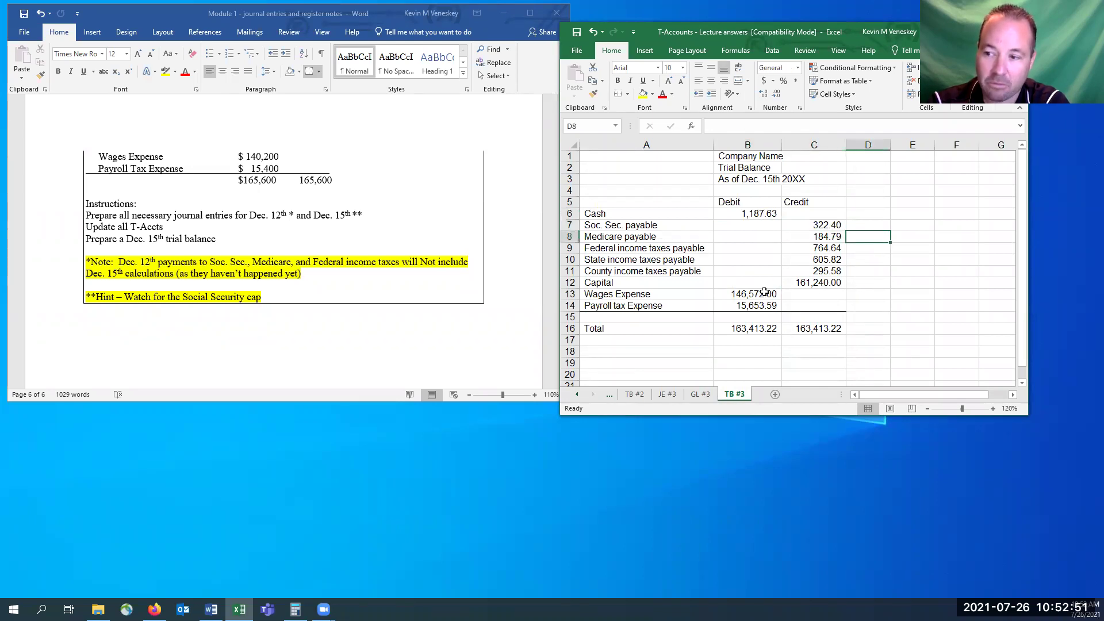
# - Inspect the debit total's formula on TB #3 and review the account list from Cash to Payroll tax Expense
pyautogui.doubleClick(748, 329)
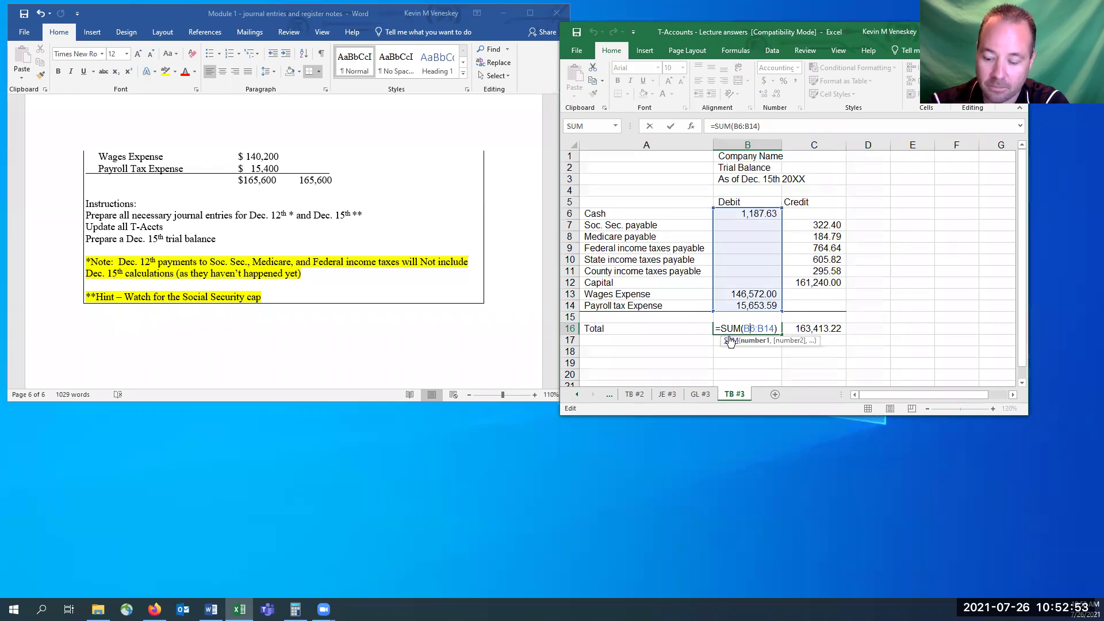
pyautogui.press('Return')
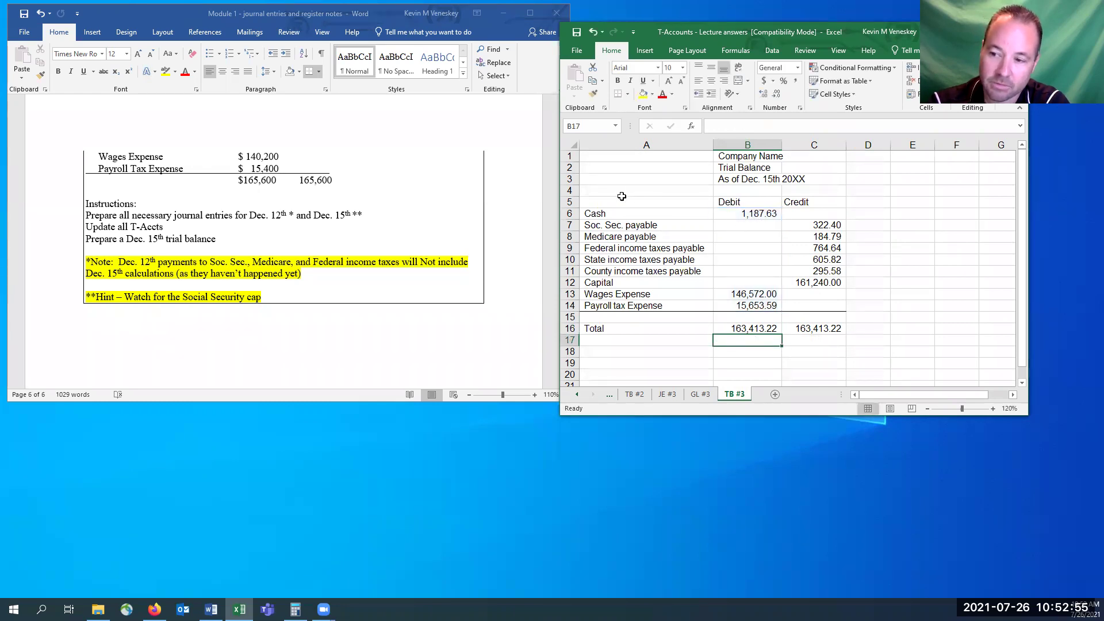
pyautogui.click(606, 213)
pyautogui.moveTo(606, 213); pyautogui.dragTo(598, 308)
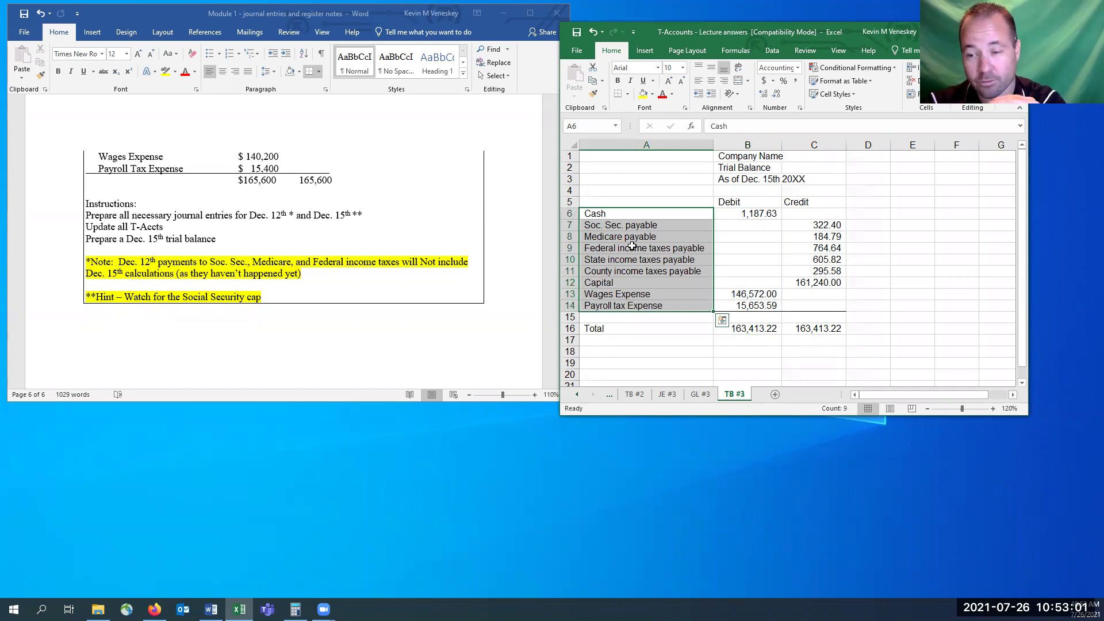
pyautogui.click(611, 216)
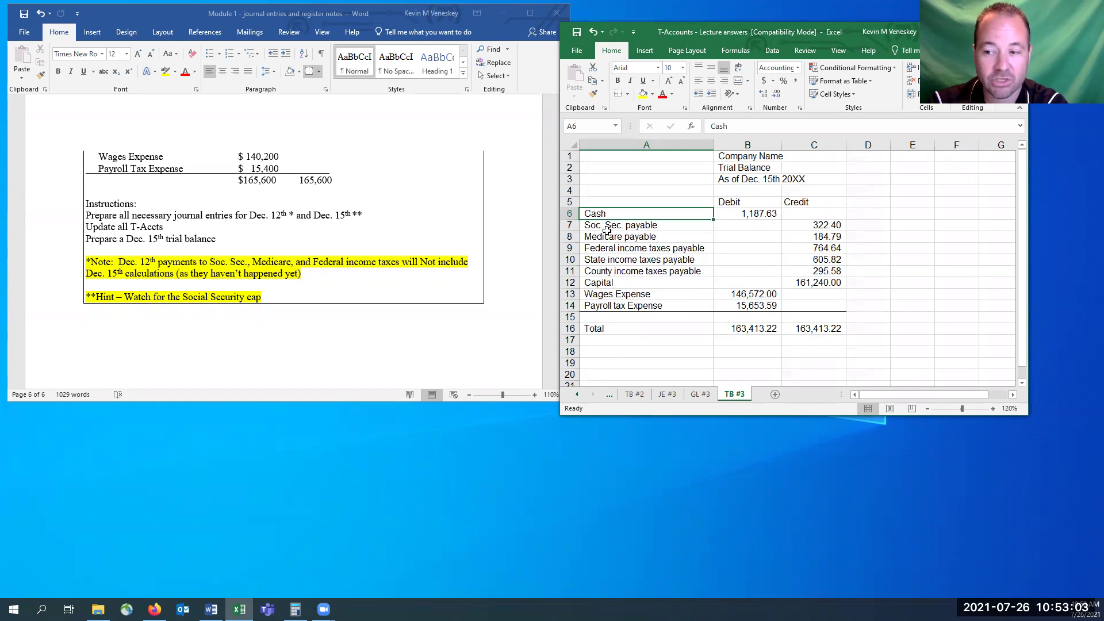
# - Compare the trial balance's debit and credit totals and inspect the credit total's SUM formula
pyautogui.click(764, 332)
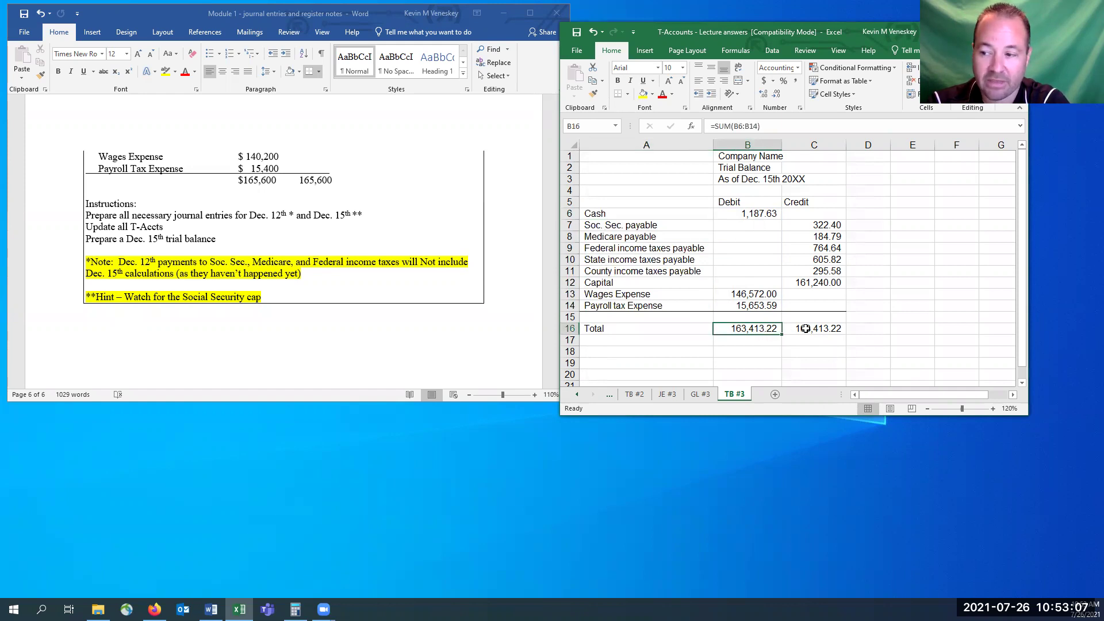
pyautogui.doubleClick(807, 329)
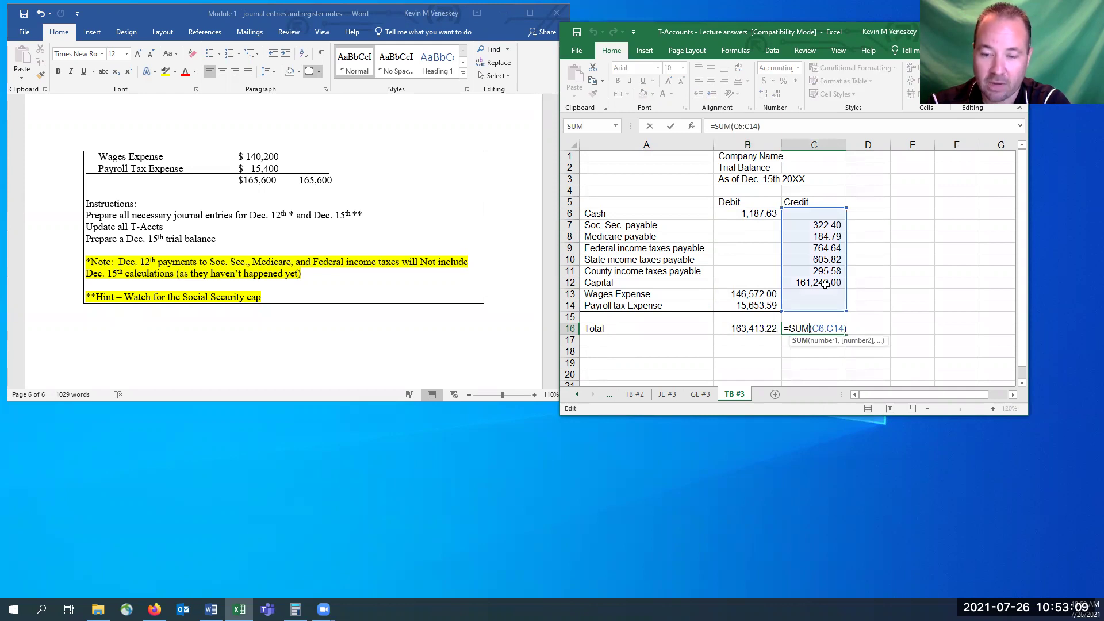
pyautogui.press('Return')
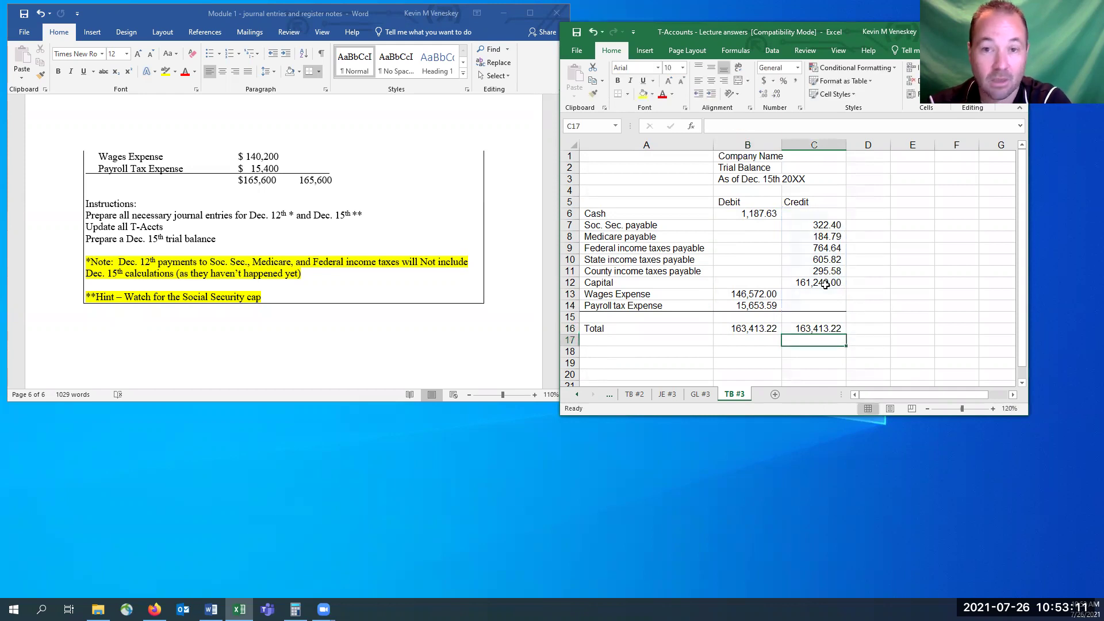